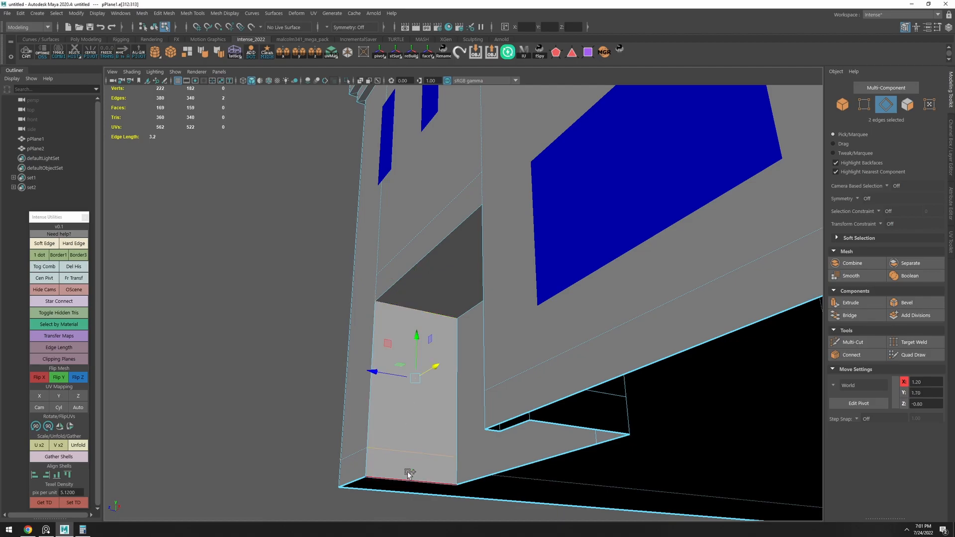
Extrude the selected vertical edges inside the front entrance recess along Z and place them at Z -0.20
key("w")
key("v")
left_click_drag(395, 389, 598, 422)
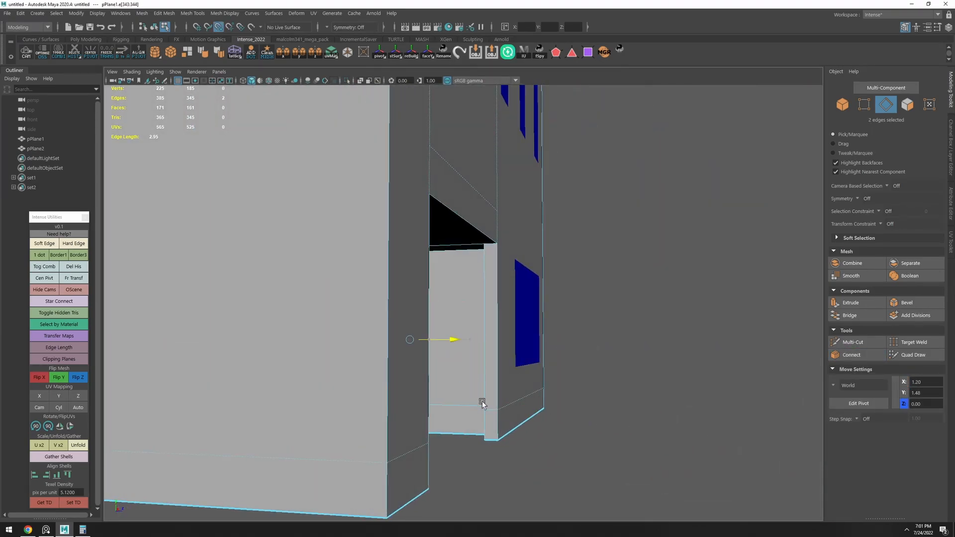
left_click_drag(485, 407, 485, 407)
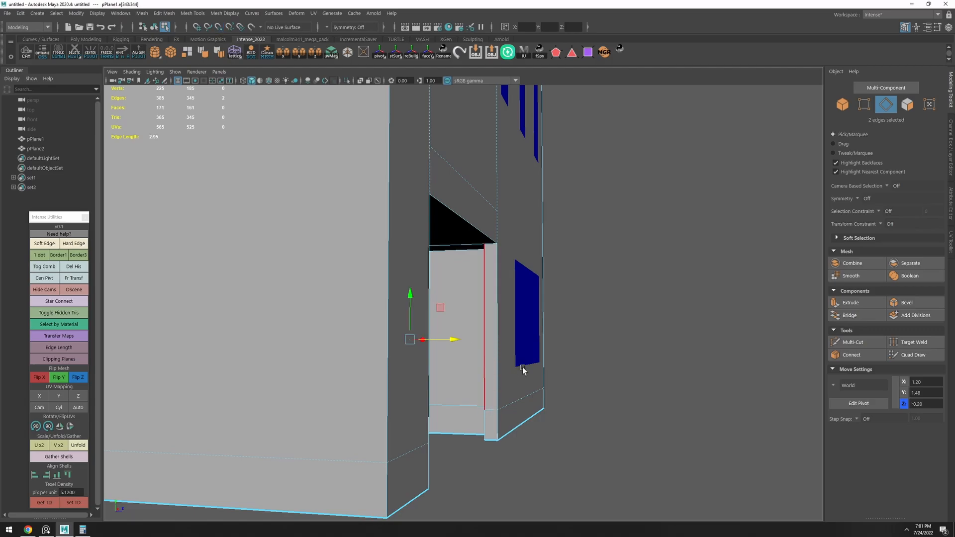
left_click_drag(517, 366, 291, 383, "alt")
key("w")
key("F11")
left_click(367, 374)
left_click(386, 392, "shift")
Insert a full-height vertical edge on the side wall near the corner and align it with the back of the entrance recess
left_click_drag(394, 404, 612, 425, "alt")
right_click_drag(612, 425, 438, 415, "alt")
left_click_drag(586, 393, 392, 133, "alt")
key("F10")
left_click(393, 132)
left_click(391, 329, "shift")
key("c")
key("w")
left_click_drag(285, 230, 273, 301)
right_click_drag(273, 300, 448, 301, "alt")
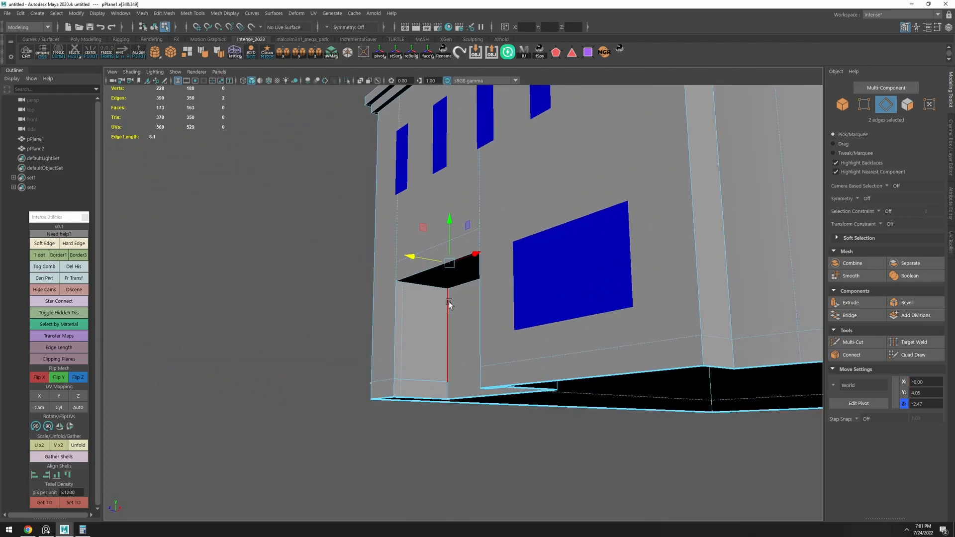
left_click_drag(447, 385, 457, 318)
Connect the corner strip's two vertical edges with a horizontal edge on the side wall, snapped to the height of the front recess's top
left_click(425, 325, "shift")
left_click(357, 306)
left_click(420, 313, "shift")
key("ctrl+shift+c")
key("w")
key("v")
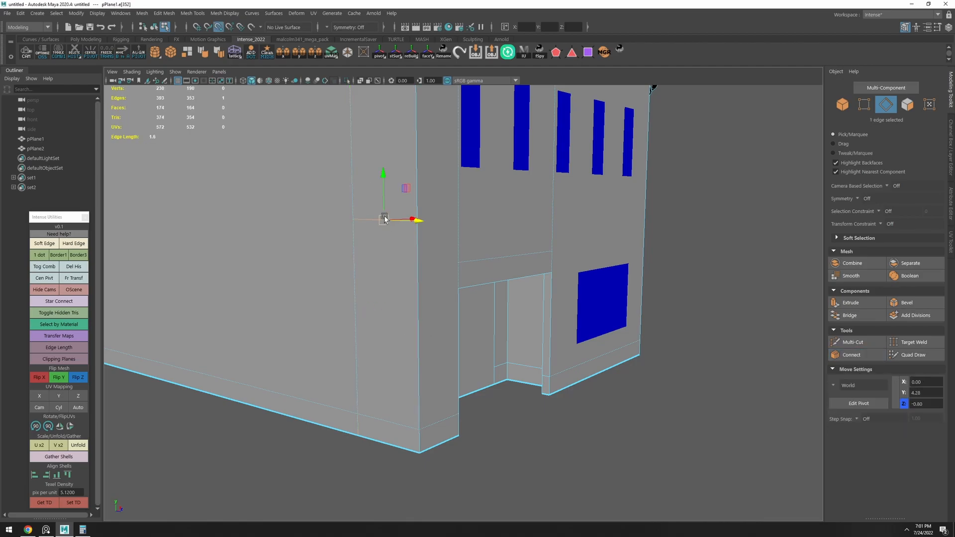
left_click_drag(399, 222, 354, 258, "alt")
key("v")
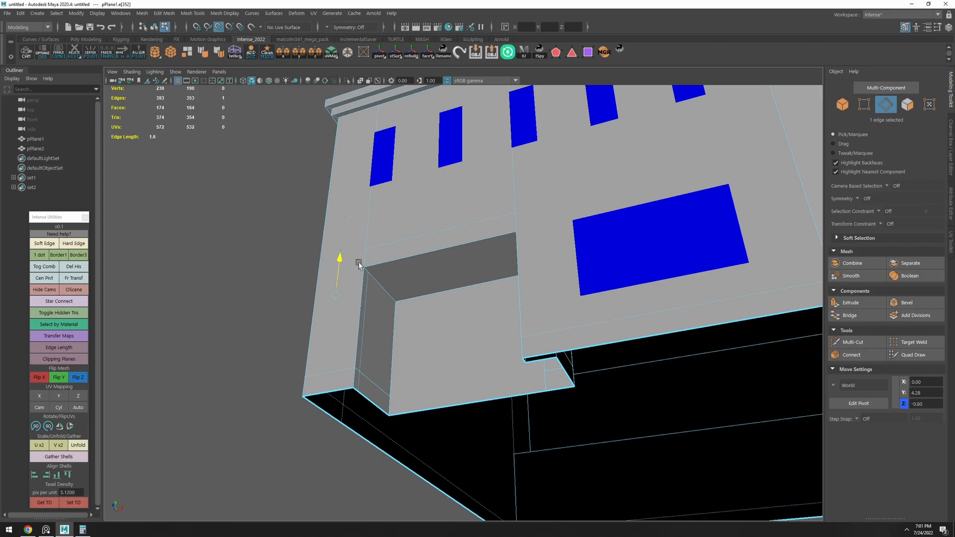
Delete the inner recess wall faces and the side-wall faces below the horizontal edge to open a side entrance
left_click_drag(398, 304, 625, 366, "alt")
left_click(391, 386)
left_click(390, 387, "shift")
key("Delete")
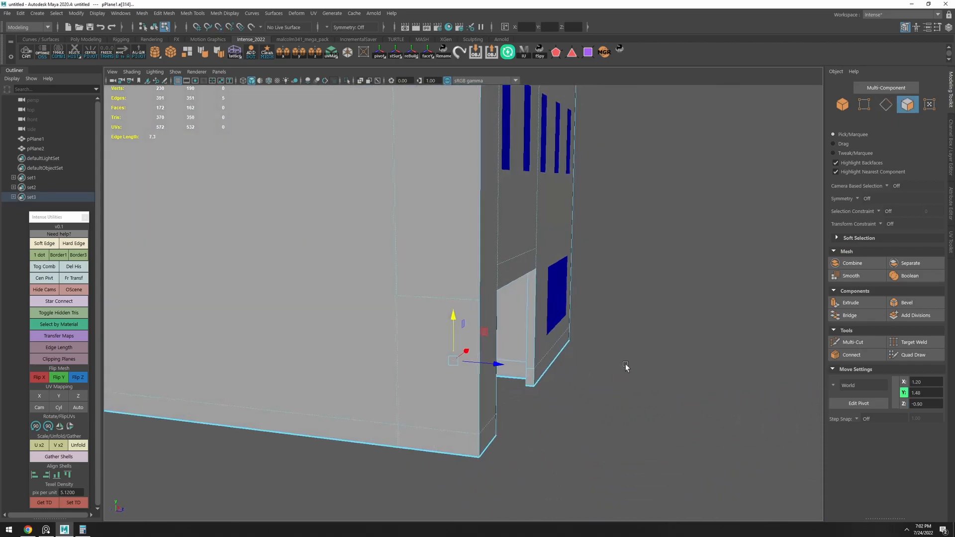
left_click(431, 429, "shift")
key("Delete")
Switch to Google Street View and examine how the bank's corner entrance and pillar are built, comparing them with the model
left_click_drag(431, 429, 263, 367, "alt")
key("alt+Tab")
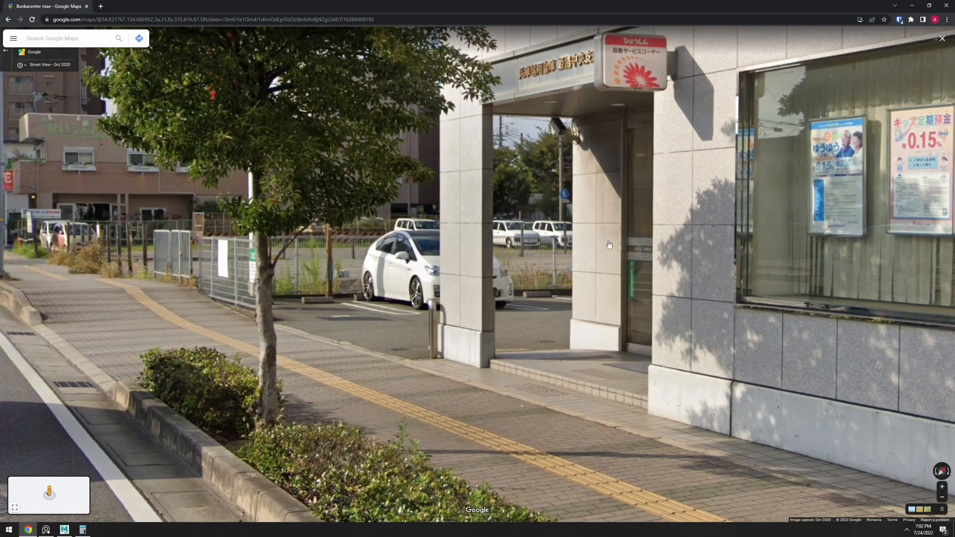
key("alt+Tab")
left_click_drag(386, 363, 416, 394, "alt")
key("alt+Tab")
left_click(398, 425)
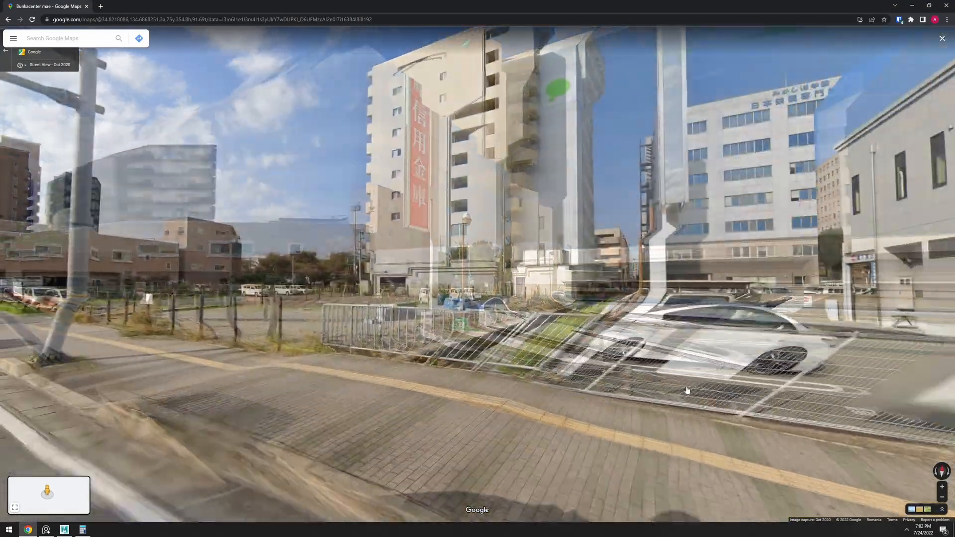
scroll(659, 306, "up", 5)
key("alt+Tab")
Try to extrude the side opening's edge inward and snap it to the inner wall
left_click_drag(547, 324, 330, 332, "alt")
middle_click_drag(330, 333, 344, 280, "alt")
right_click_drag(419, 343, 412, 321)
left_click(411, 321)
left_click_drag(415, 324, 652, 351, "alt")
middle_click_drag(391, 291, 472, 298, "alt")
left_click_drag(472, 299, 405, 414, "alt")
key("v")
left_click(421, 398)
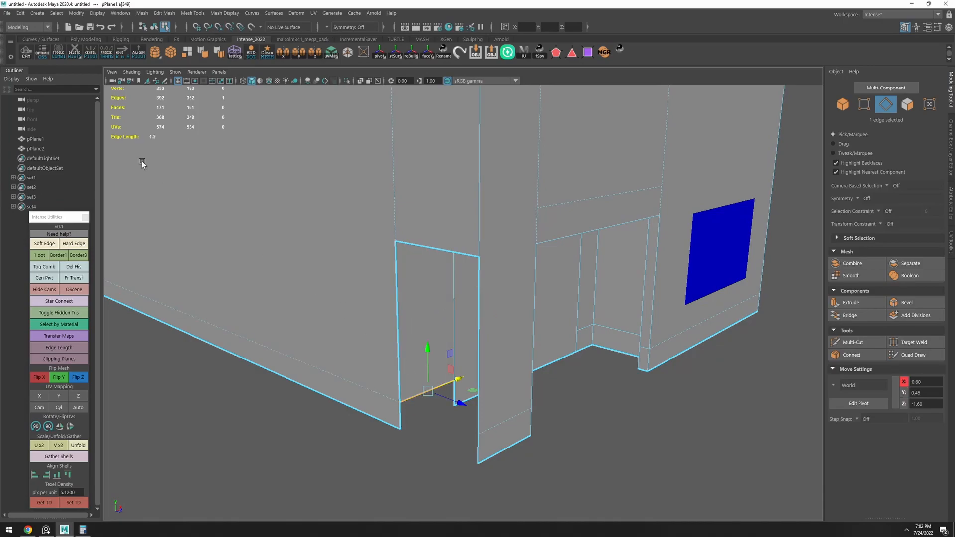
Undo the edge extrusion inside the side opening
left_click_drag(380, 304, 476, 342, "alt")
key("ctrl+z")
key("ctrl+z")
key("ctrl+z")
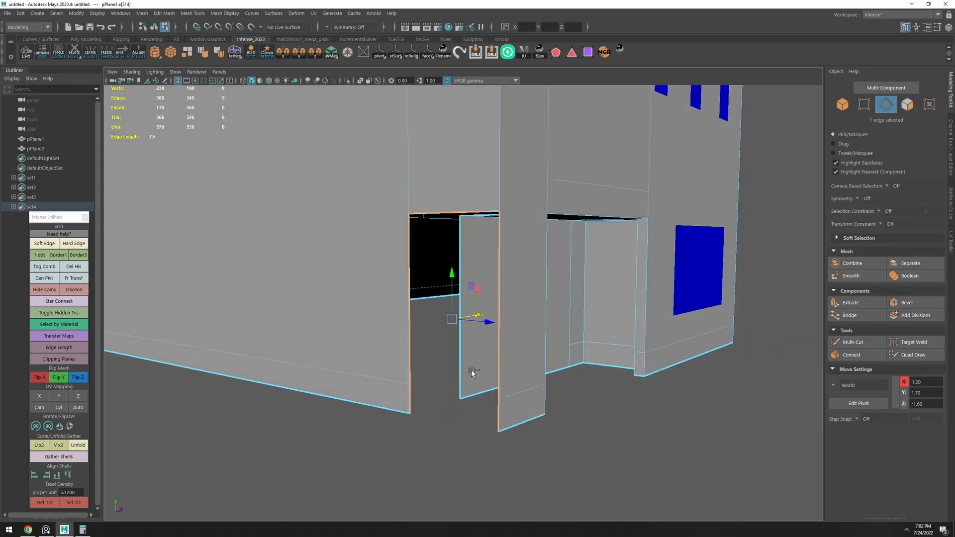
Extrude the side opening's vertical edges farthest from the corner inward and snap them to the inner wall
left_click(461, 382, "shift")
left_click_drag(483, 307, 414, 390, "shift")
key("v")
left_click(446, 415)
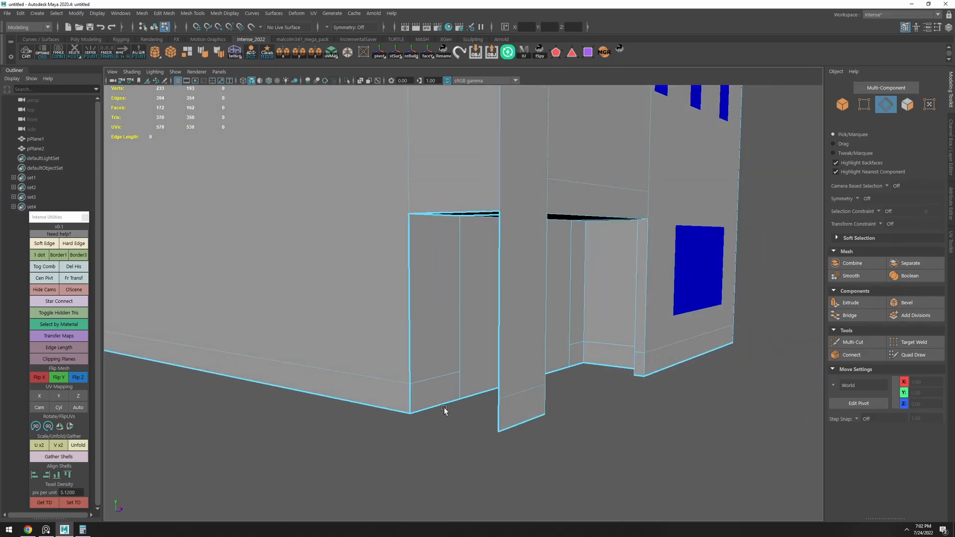
key("F9")
double_click(440, 360)
key("m")
key("F11")
left_click(447, 418)
Extrude the corner pillar's inner edges through the depth of the recess and snap them into place at Z -0.20
left_click_drag(447, 419, 271, 279, "alt")
key("F10")
left_click(372, 269)
left_click_drag(461, 306, 434, 307, "shift")
left_click_drag(434, 307, 392, 309, "alt")
key("v")
left_click_drag(449, 332, 448, 311)
left_click_drag(468, 344, 474, 360, "alt")
left_click_drag(448, 286, 323, 368, "shift")
key("v")
left_click_drag(607, 299, 476, 315, "alt")
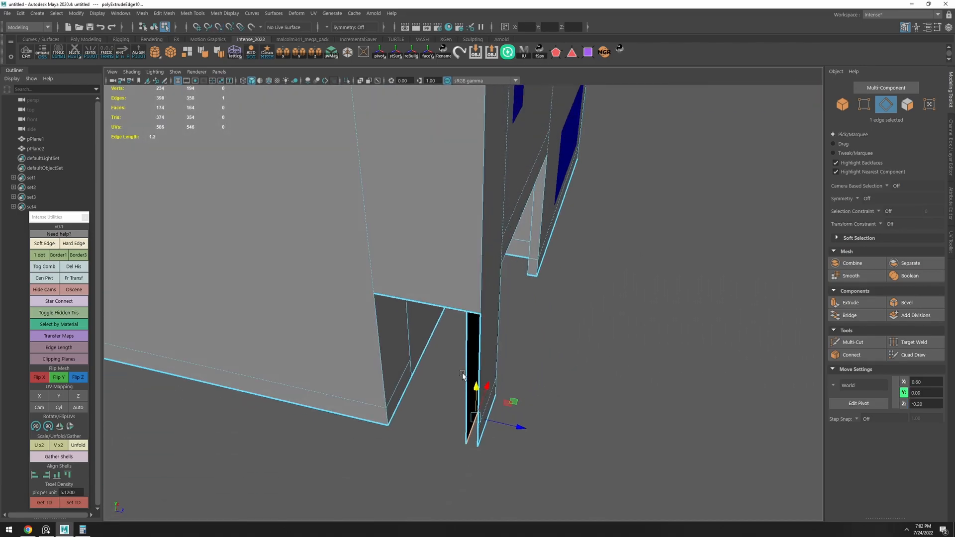
Add a vertex on the side opening's top edge at the pillar corner and extrude the pillar's edge to close its narrow side face
left_click(475, 315)
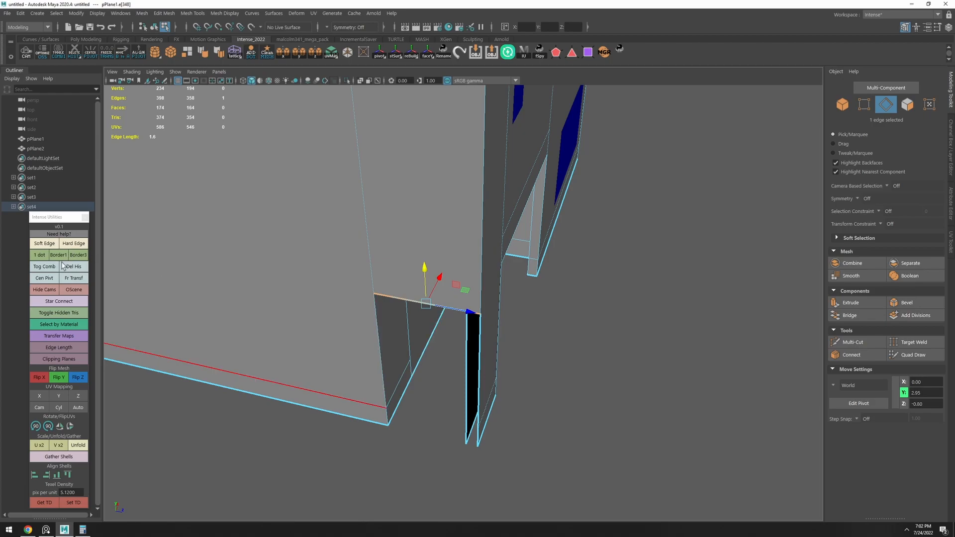
left_click(41, 255)
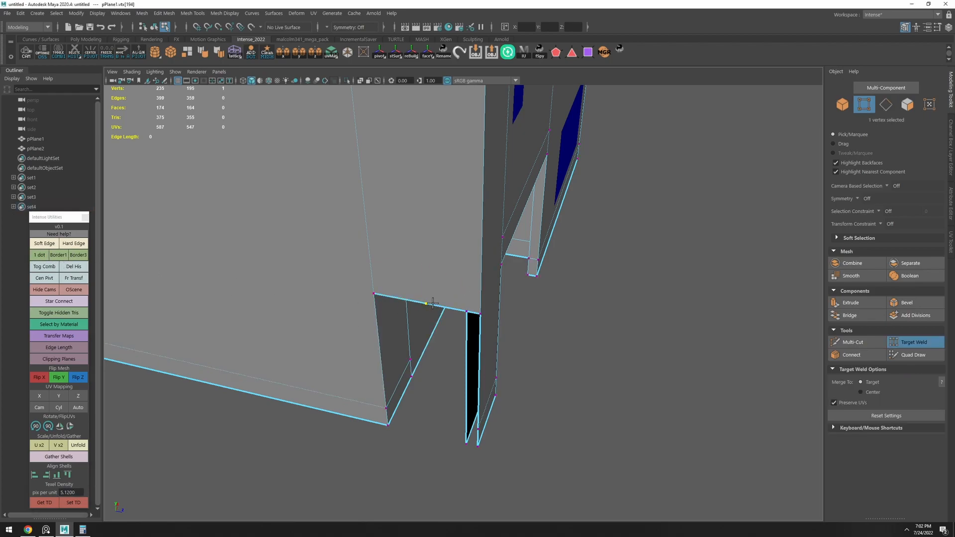
key("F10")
left_click_drag(460, 306, 472, 418)
key("w")
left_click(474, 313)
left_click(551, 450)
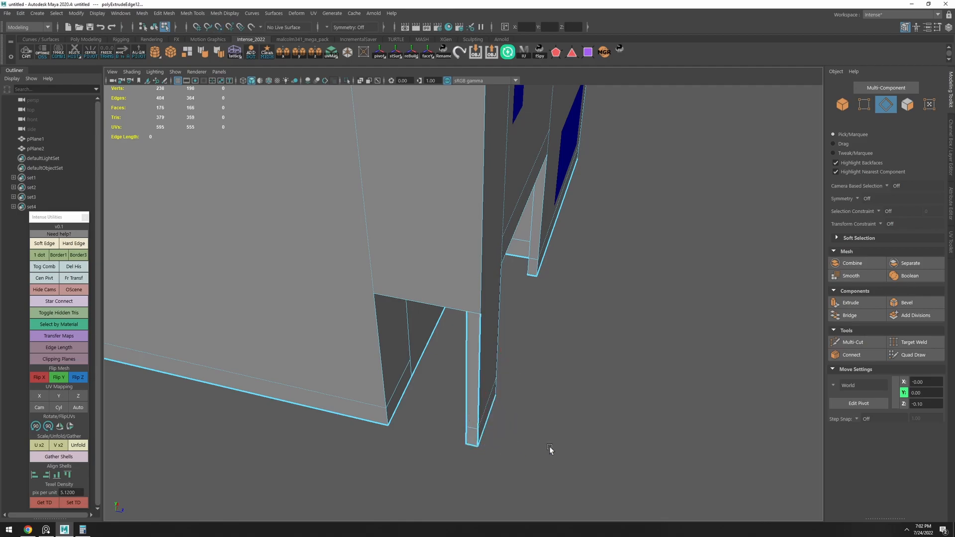
Select all vertices of the building mesh and merge the overlapping ones
key("F9")
key("ctrl+shift+a")
right_click_drag(512, 393, 512, 348, "shift")
left_click(543, 384)
Close the remaining gap inside the entrance near the corner pillar by joining two of its border edges
key("F8")
left_click_drag(517, 389, 115, 260, "alt")
right_click_drag(115, 261, 459, 344, "alt")
key("F10")
left_click(482, 347)
left_click(505, 360, "shift")
right_click_drag(509, 362, 496, 353, "shift")
key("w")
left_click_drag(488, 327, 480, 359)
Merge all overlapping vertices of the building mesh once more, including those around the closed entrance gap
key("F9")
key("ctrl+shift+a")
right_click_drag(518, 384, 519, 348, "shift")
left_click(530, 397)
key("w")
key("F11")
left_click_drag(490, 377, 676, 420, "alt")
right_click_drag(677, 420, 418, 365, "alt")
Select the building mesh and convert the selection to all of its edges
key("F8")
left_click_drag(462, 324, 533, 277, "alt")
left_click(520, 305)
right_click_drag(534, 276, 553, 357, "alt")
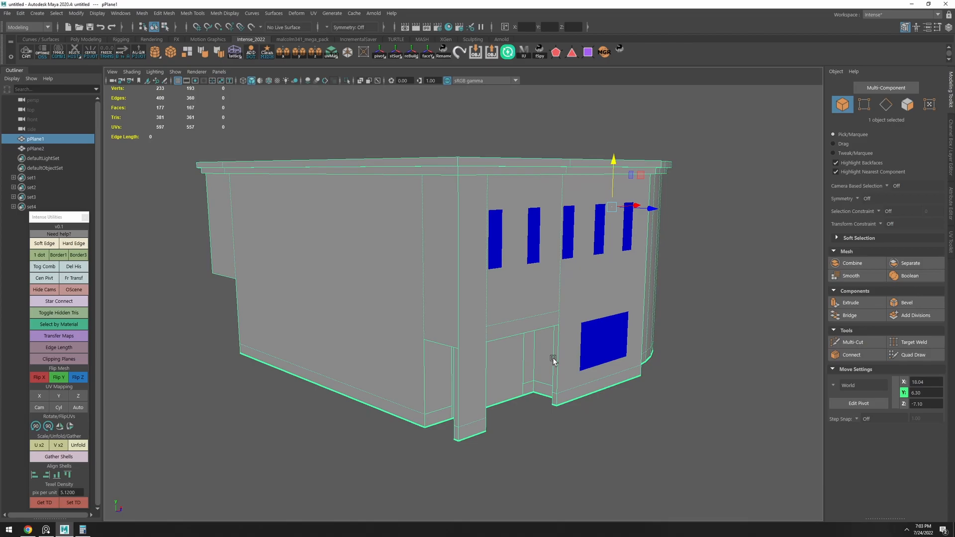
left_click_drag(446, 322, 437, 306, "alt")
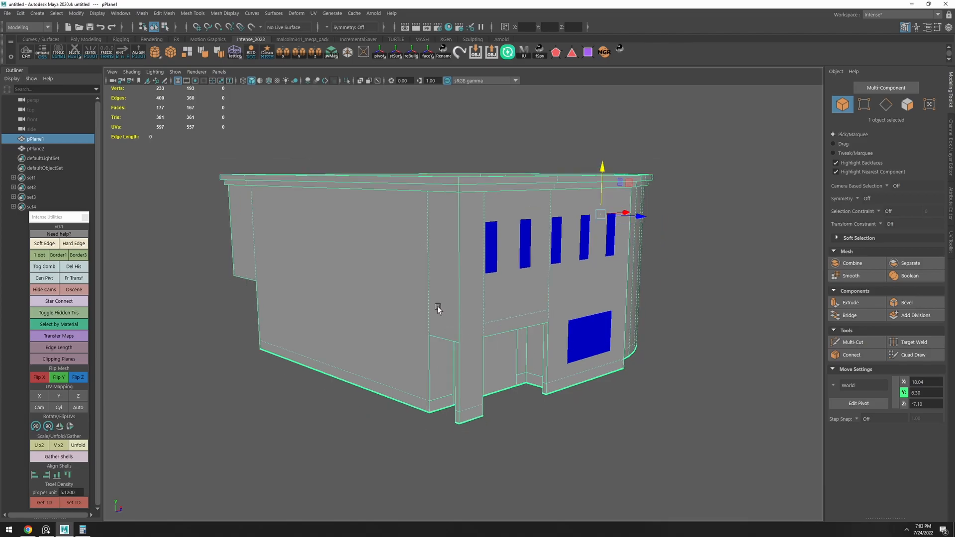
key("ctrl+F10")
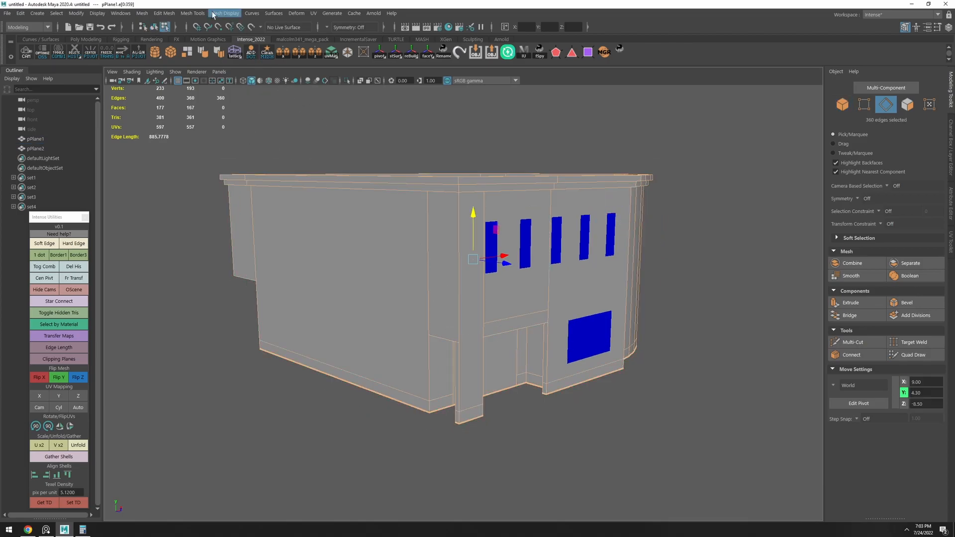
left_click(192, 13)
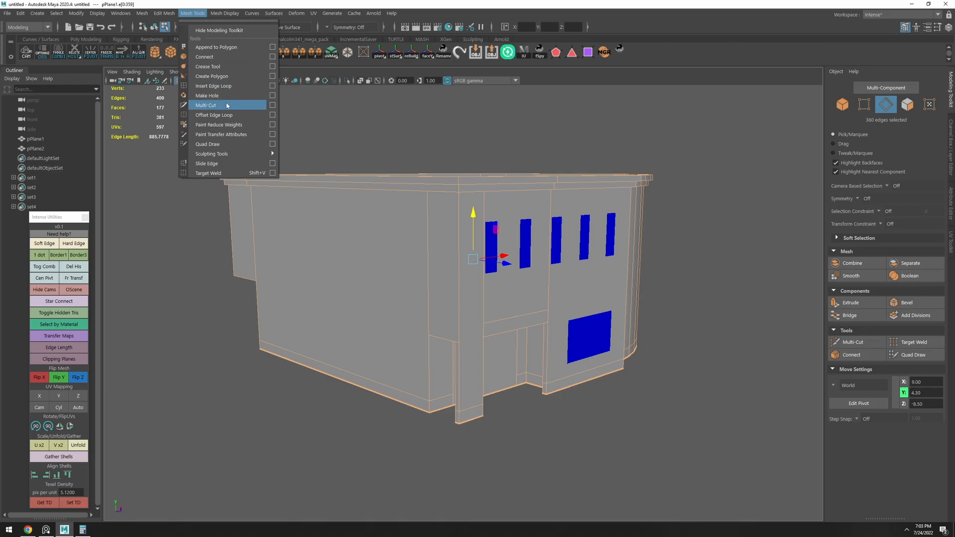
left_click(543, 416)
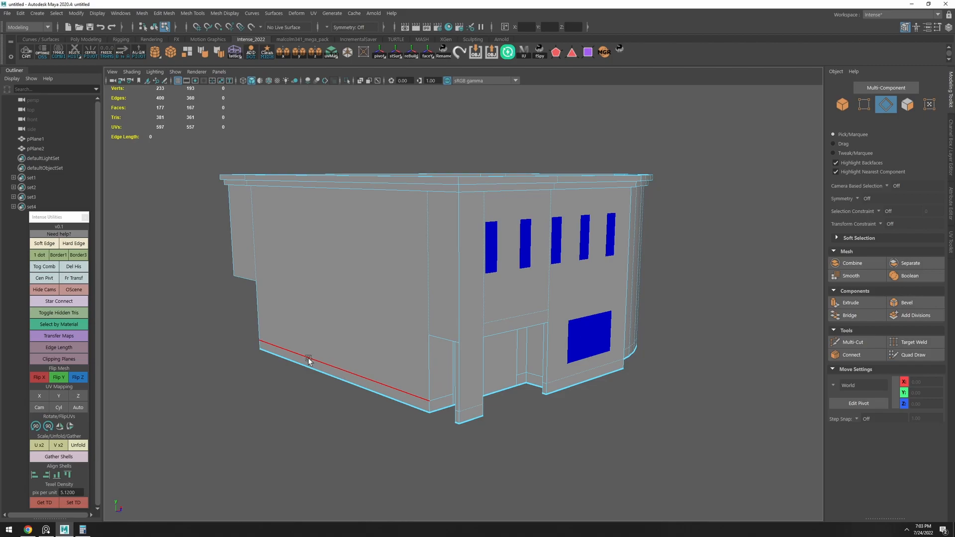
key("ctrl+z")
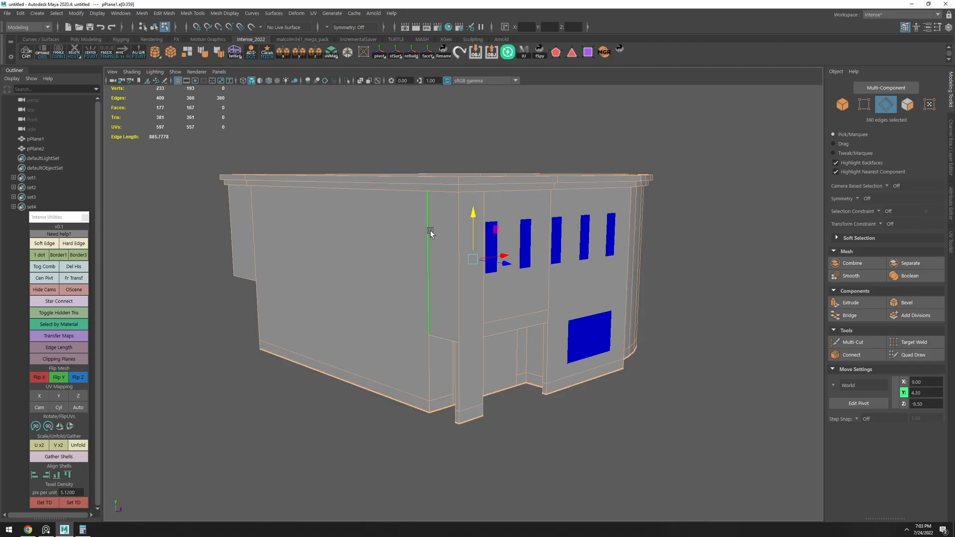
key("F11")
left_click(405, 397)
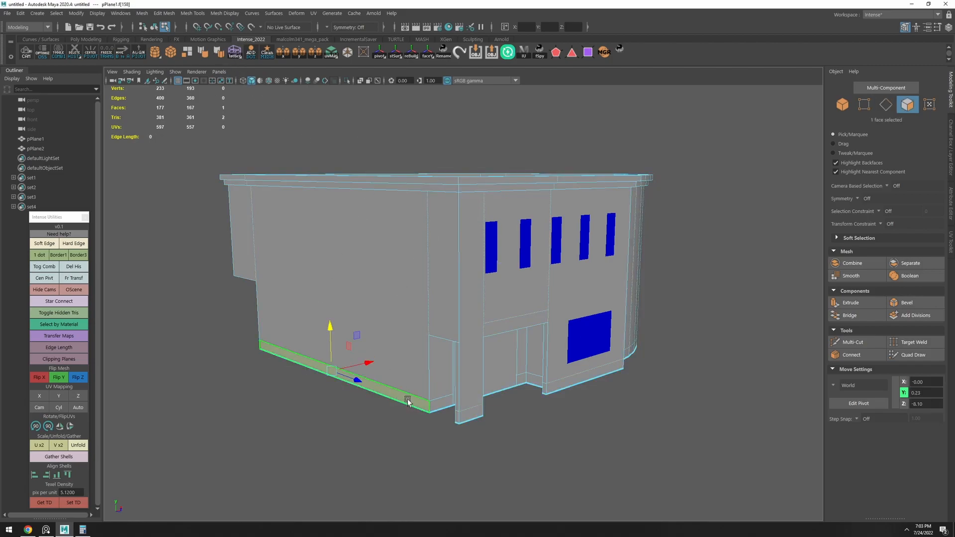
left_click(563, 374)
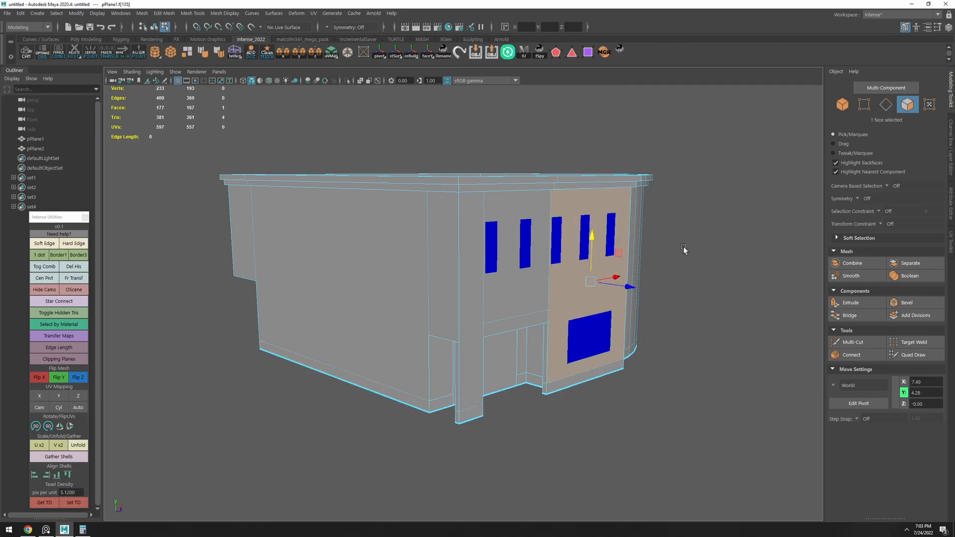
left_click(665, 245)
Apply an edge-normal command to every edge of the building mesh and return to object selection
key("ctrl+shift+a")
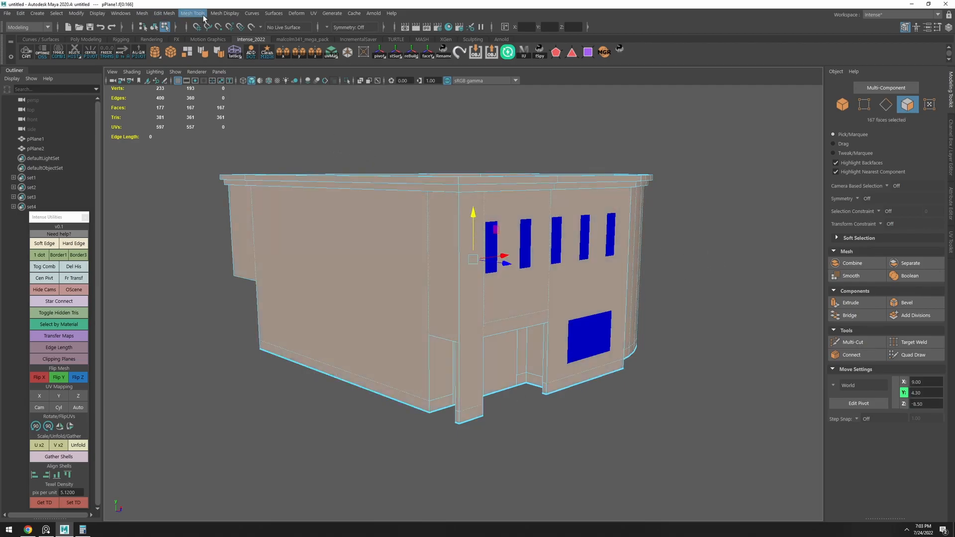
key("F10")
left_click(234, 13)
left_click(249, 108)
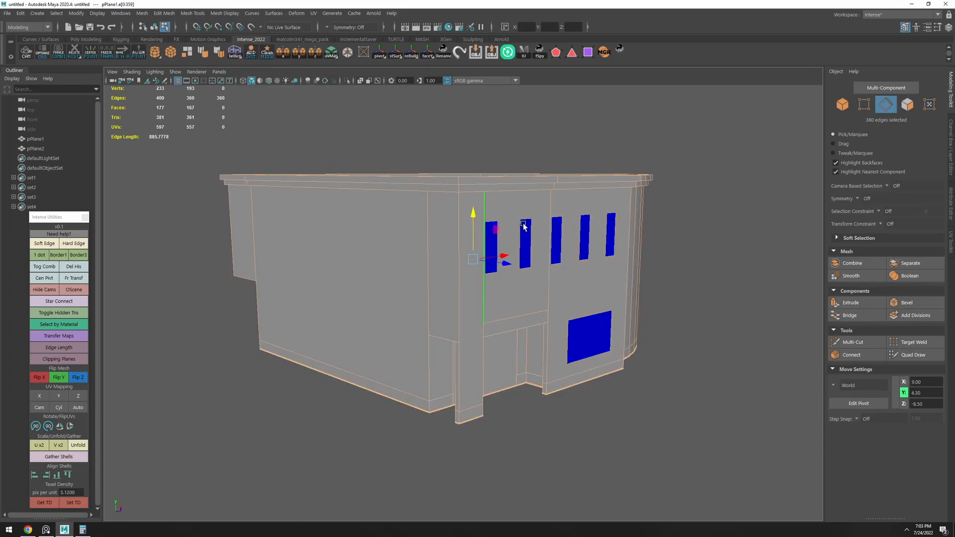
key("F8")
left_click(667, 249)
scroll(605, 301, "up", 3)
left_click_drag(527, 301, 383, 270, "alt")
Switch to Street View and examine the panels above the bank's side door and front recess
key("alt+Tab")
scroll(371, 305, "down", 3)
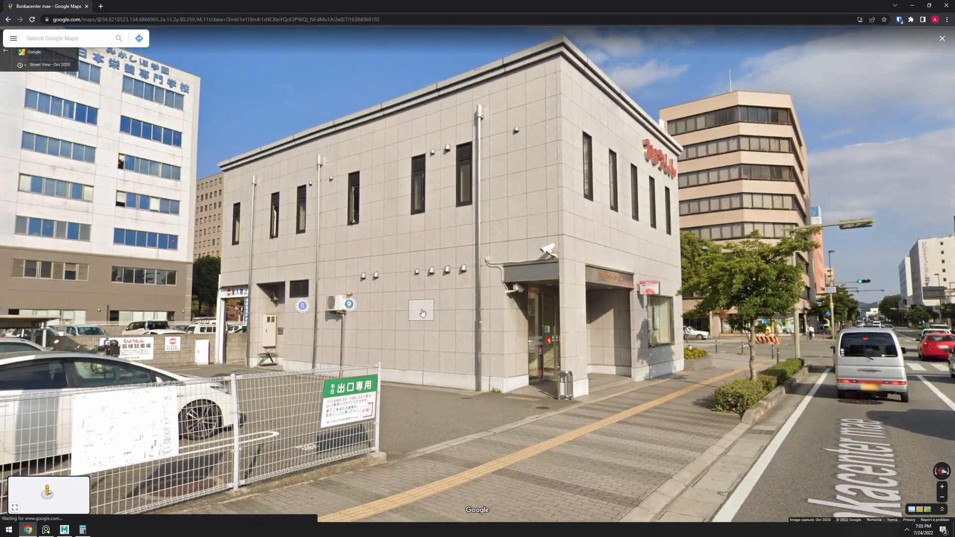
scroll(502, 271, "up", 2)
key("alt+Tab")
Insert a horizontal edge on the side wall above the side door, at the height of the front panel's upper edge
left_click(485, 316)
scroll(473, 332, "up", 4)
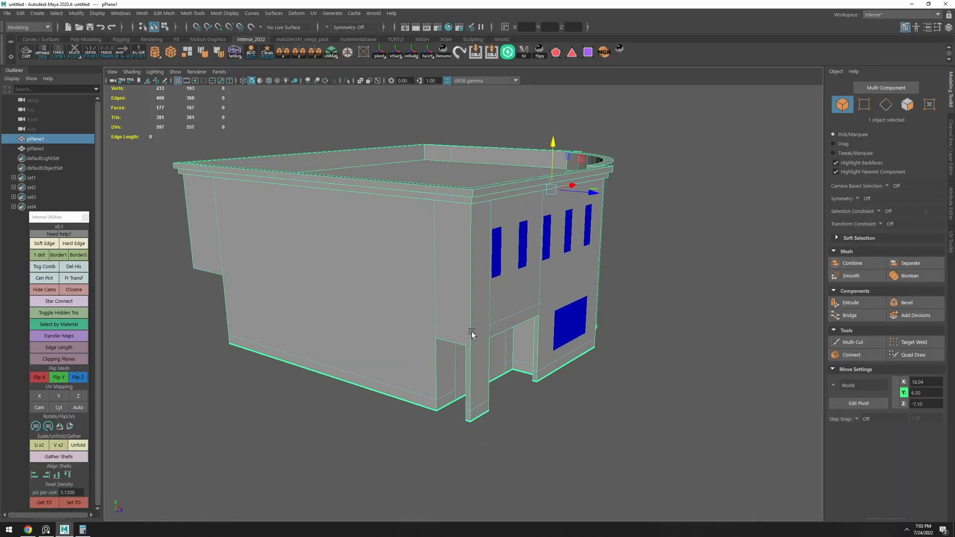
left_click_drag(473, 333, 437, 312, "alt")
scroll(436, 315, "up", 3)
key("F10")
left_click(404, 332)
key("alt+c")
key("w")
left_click_drag(499, 341, 541, 355)
Add a vertex on the edge above the side door at Z -0.20 and connect it to the pillar corner vertex below
key("alt+Tab")
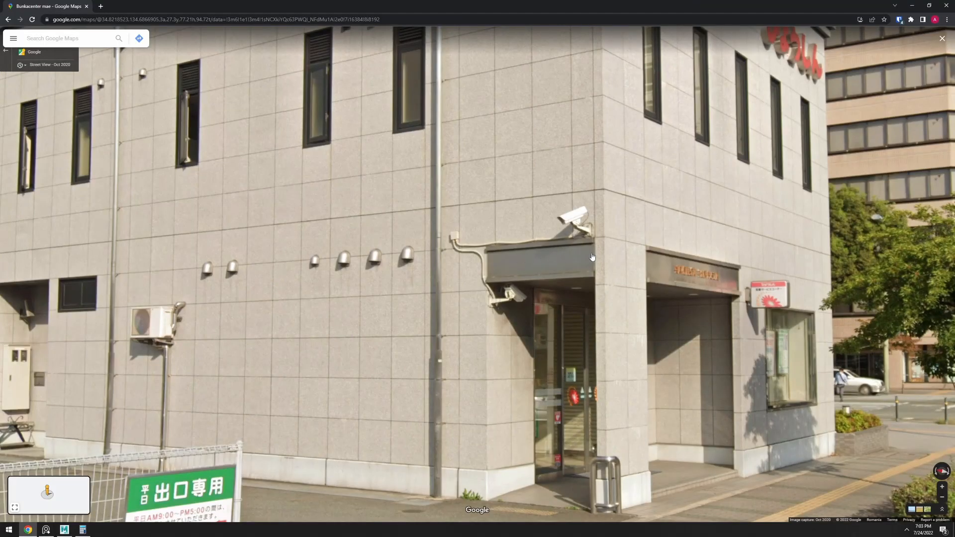
key("alt+Tab")
left_click(500, 357)
scroll(503, 355, "up", 3)
left_click(530, 353)
left_click(40, 256)
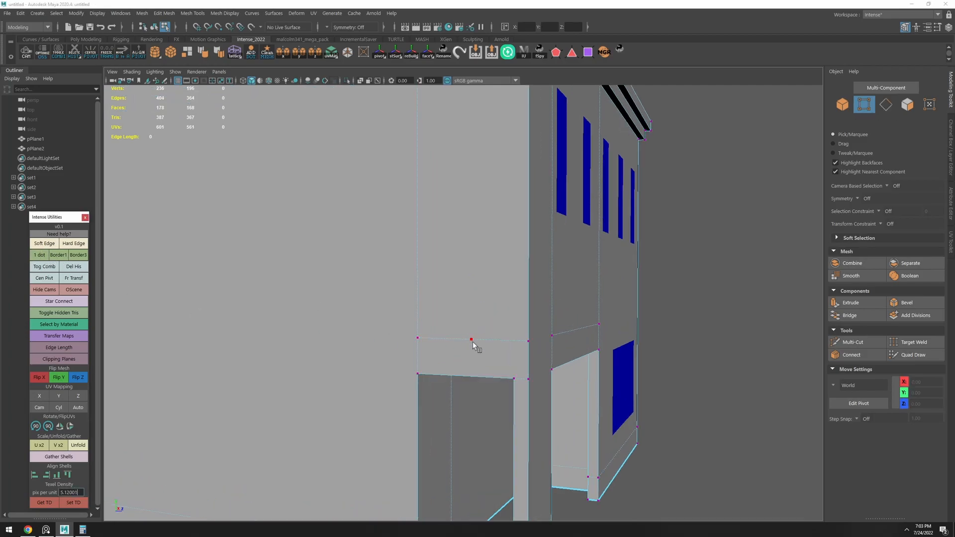
left_click_drag(515, 378, 516, 379)
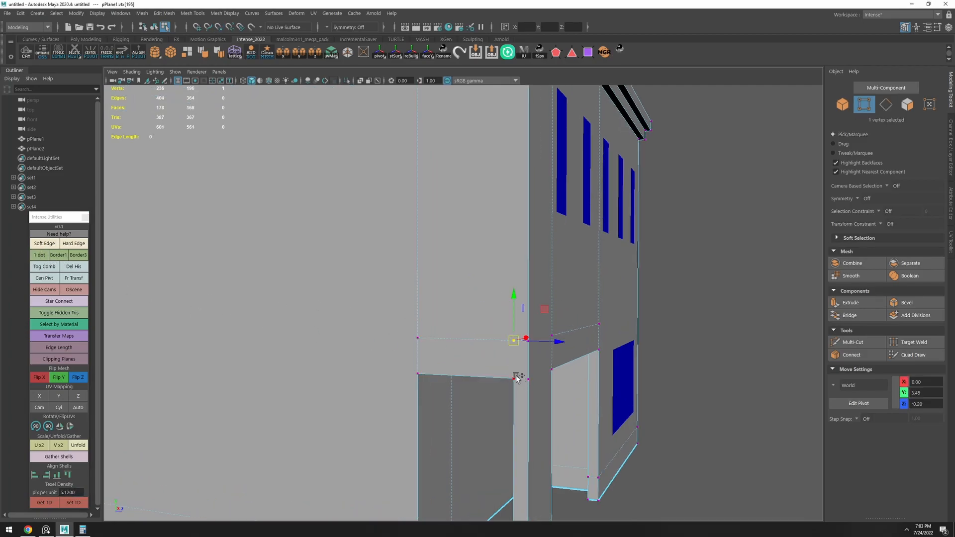
left_click(516, 379, "shift")
right_click_drag(517, 379, 532, 381, "shift")
Check the panel faces above the side door and above the front recess on the building mesh
key("w")
key("F11")
left_click(475, 359)
left_click_drag(540, 369, 465, 374, "alt")
left_click(578, 366, "shift")
left_click_drag(577, 366, 441, 375, "alt")
scroll(441, 375, "down", 5)
key("F8")
Switch to Street View and examine the recessed doorway and small window at the far end of the bank's side wall
key("alt+Tab")
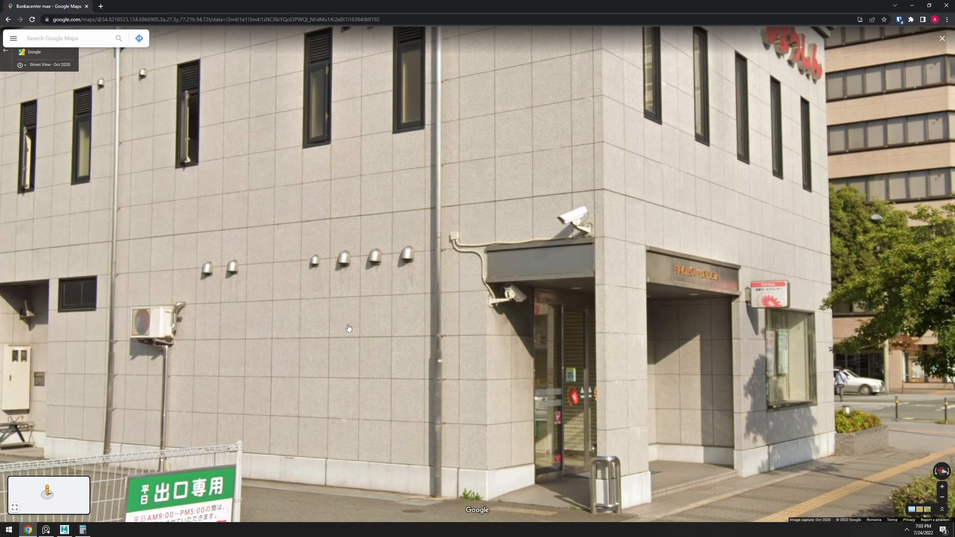
left_click_drag(363, 324, 394, 337)
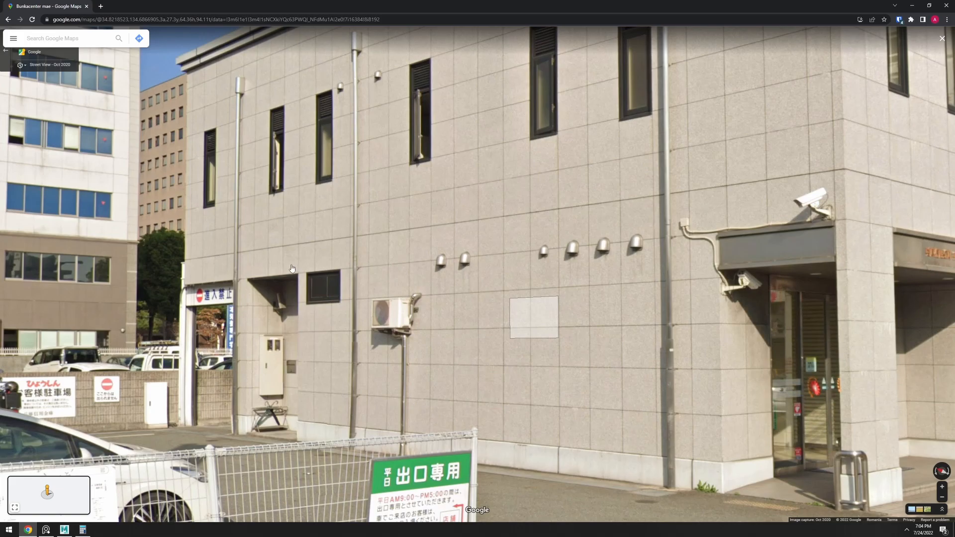
double_click(249, 280)
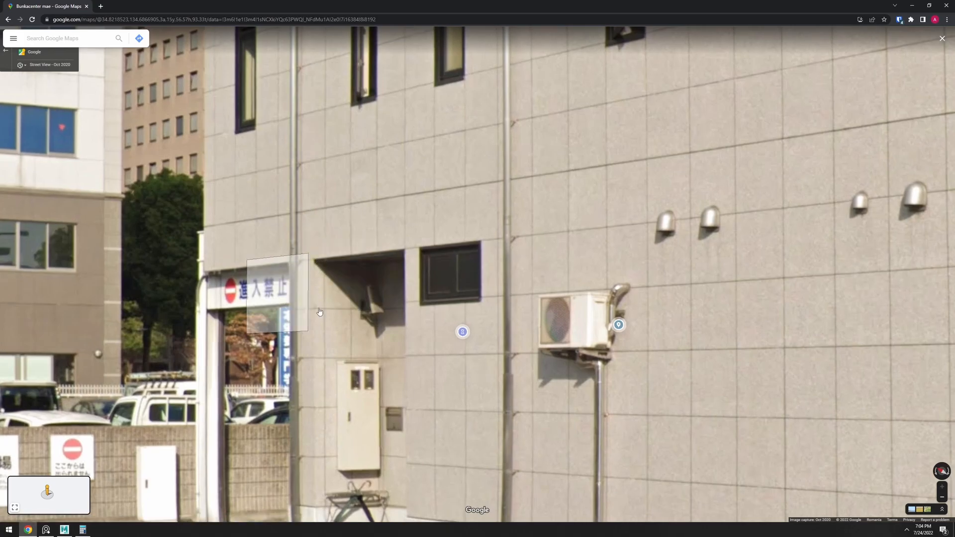
Move Street View past the car park to view the bank's side wall head-on, and return to Maya
scroll(320, 311, "down", 5)
left_click_drag(320, 311, 632, 223)
left_click_drag(110, 316, 223, 337)
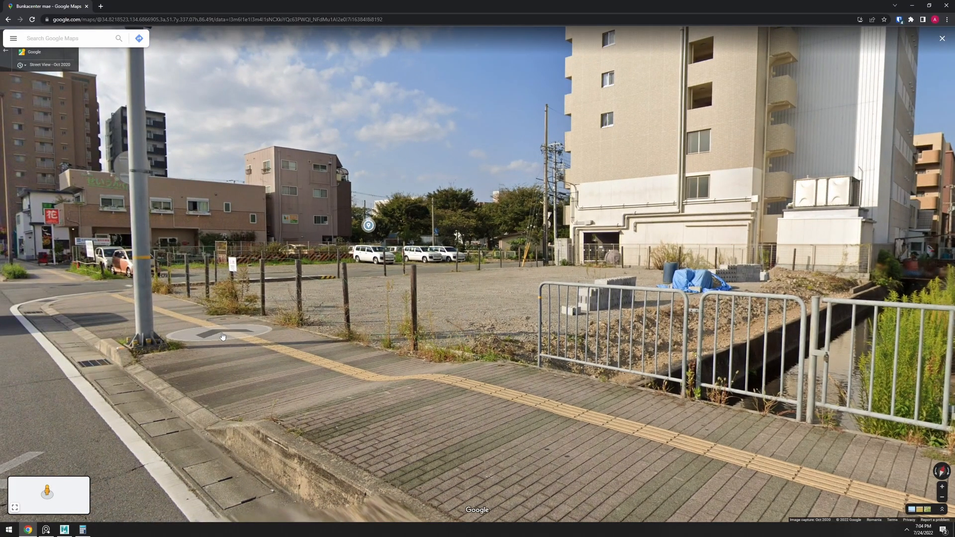
left_click(223, 336)
left_click(280, 291)
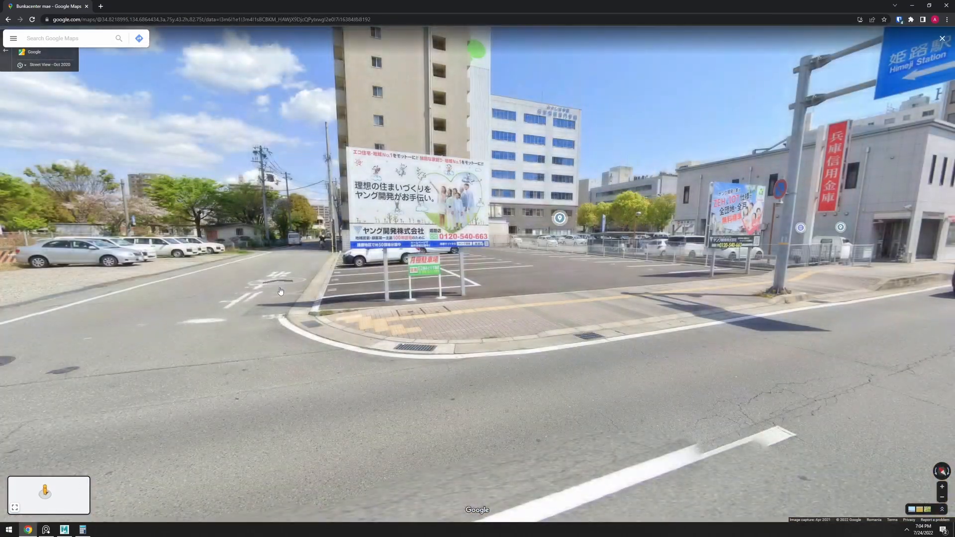
left_click(280, 291)
left_click_drag(686, 279, 392, 313)
scroll(498, 276, "up", 3)
scroll(496, 276, "up", 5)
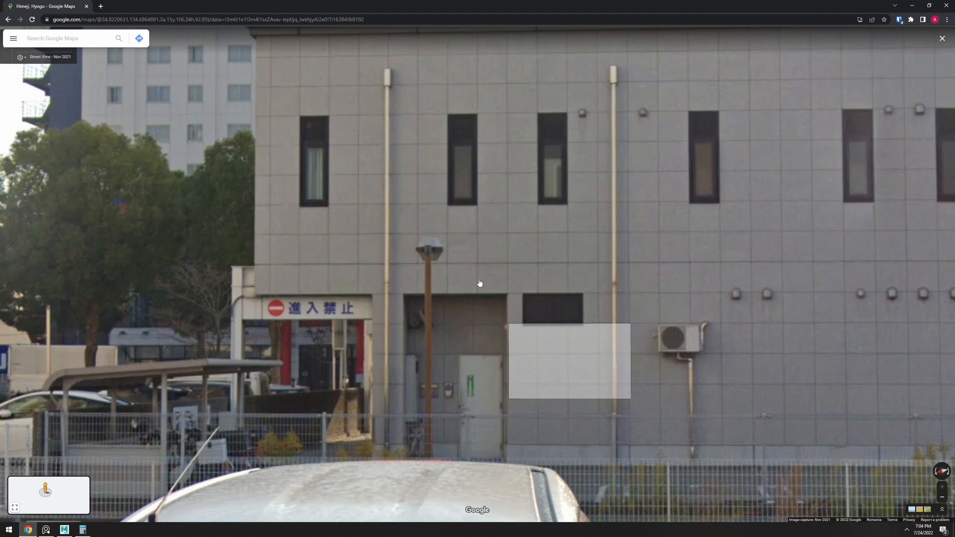
left_click_drag(480, 288, 476, 306)
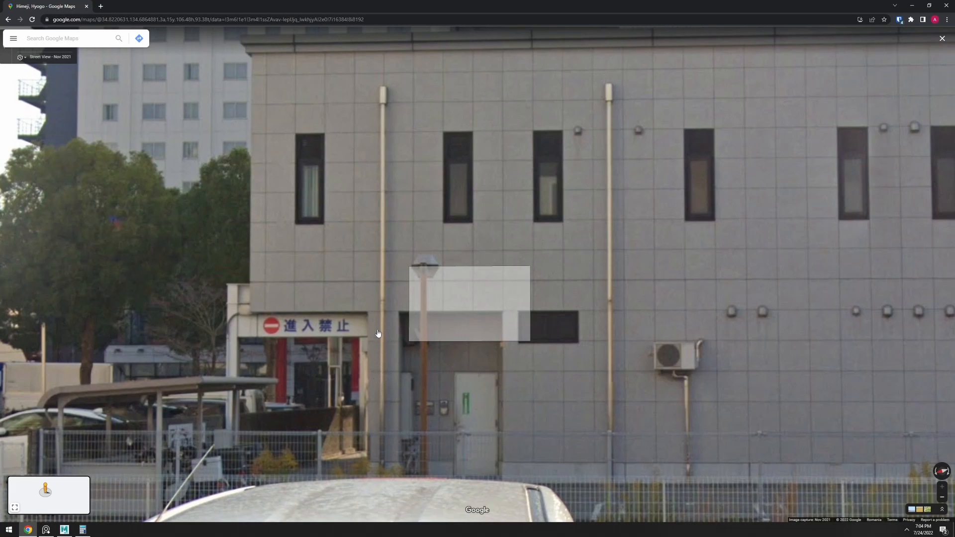
key("alt+Tab")
left_click_drag(406, 363, 479, 343, "alt")
middle_click_drag(479, 343, 607, 346, "alt")
key("F10")
left_click(356, 354)
left_click(384, 412)
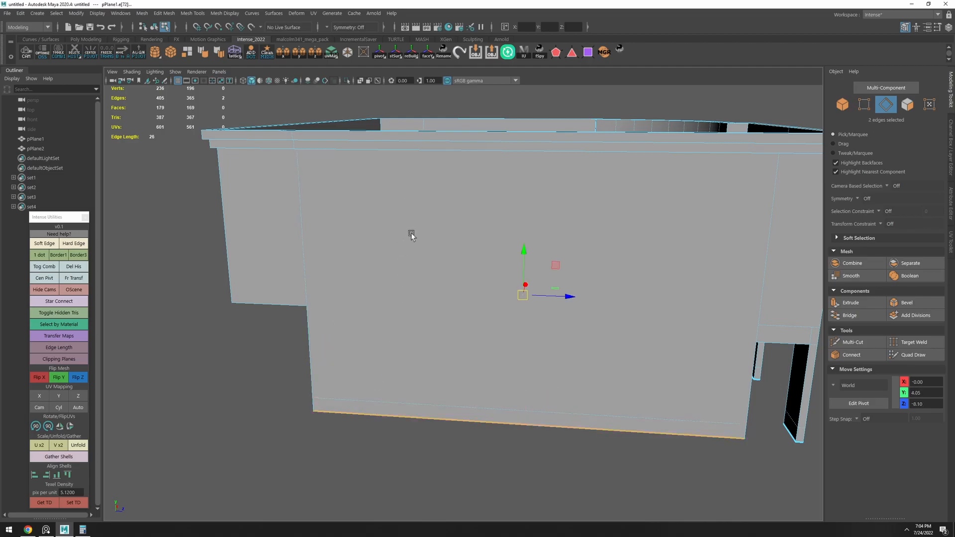
left_click_drag(410, 228, 422, 219, "alt")
left_click(423, 221, "shift")
left_click_drag(592, 274, 698, 306, "alt")
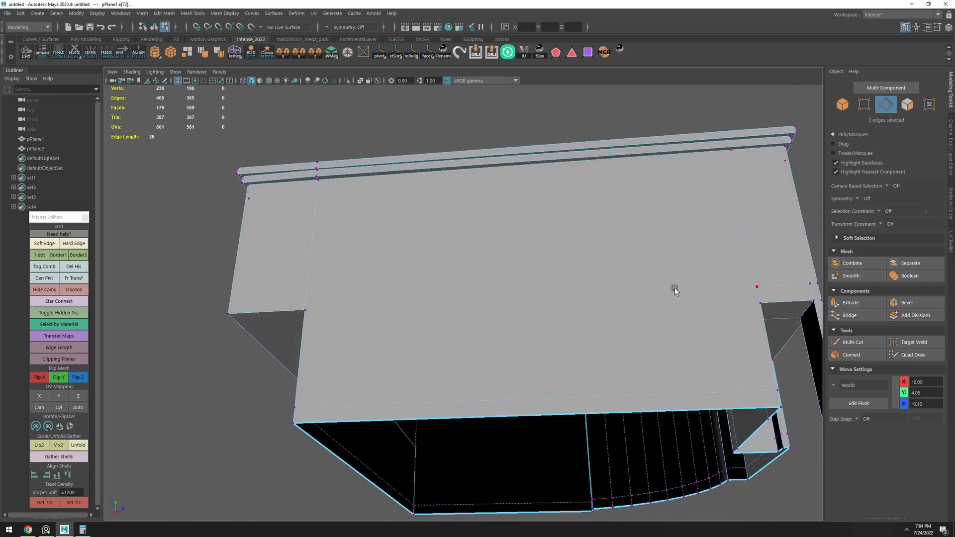
key("F9")
key("F10")
left_click_drag(473, 273, 409, 294, "alt")
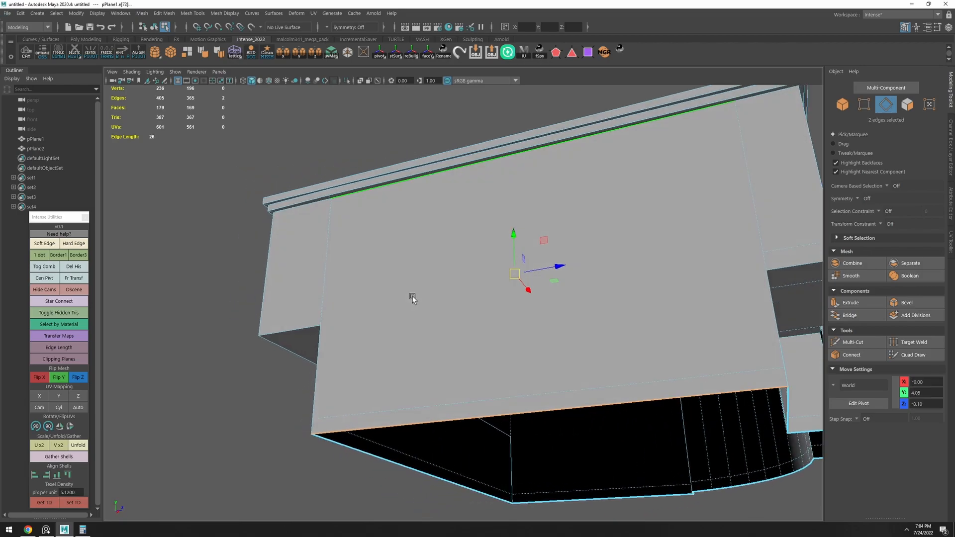
Extract the large side wall face and the base strip face below it as a separate mesh, and center its pivot
key("F11")
left_click(427, 281)
left_click(432, 414, "shift")
left_click_drag(432, 414, 397, 405, "alt")
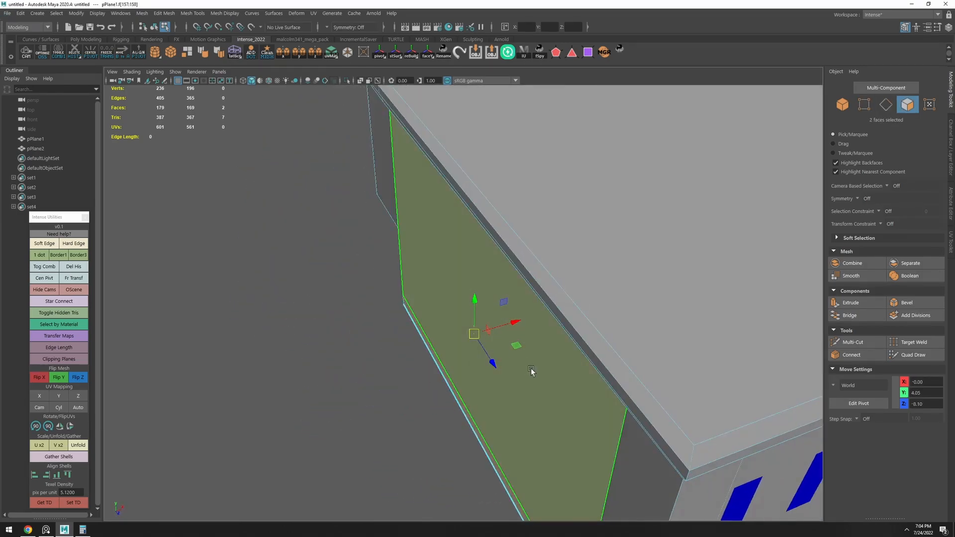
key("ctrl+shift+e")
scroll(508, 344, "down", 4)
scroll(469, 339, "down", 3)
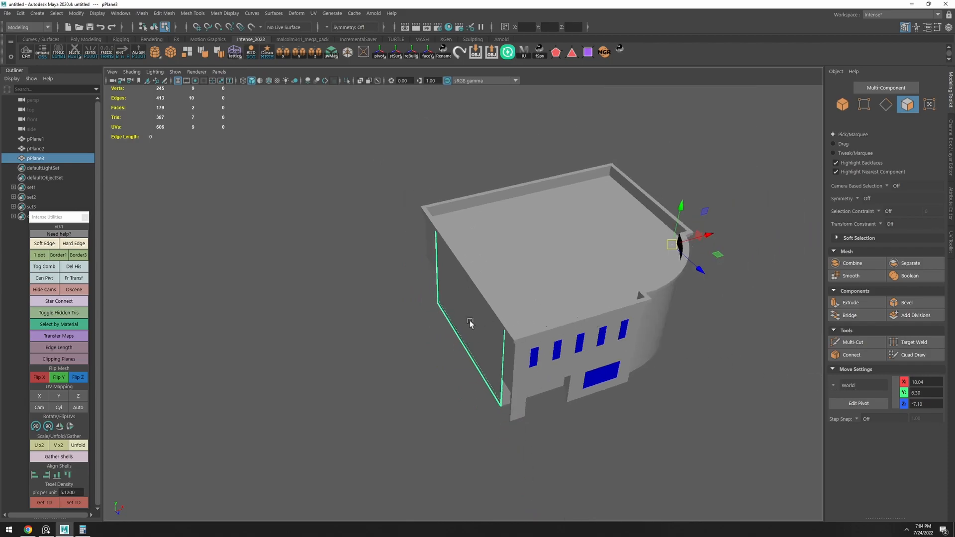
key("F8")
left_click(69, 269)
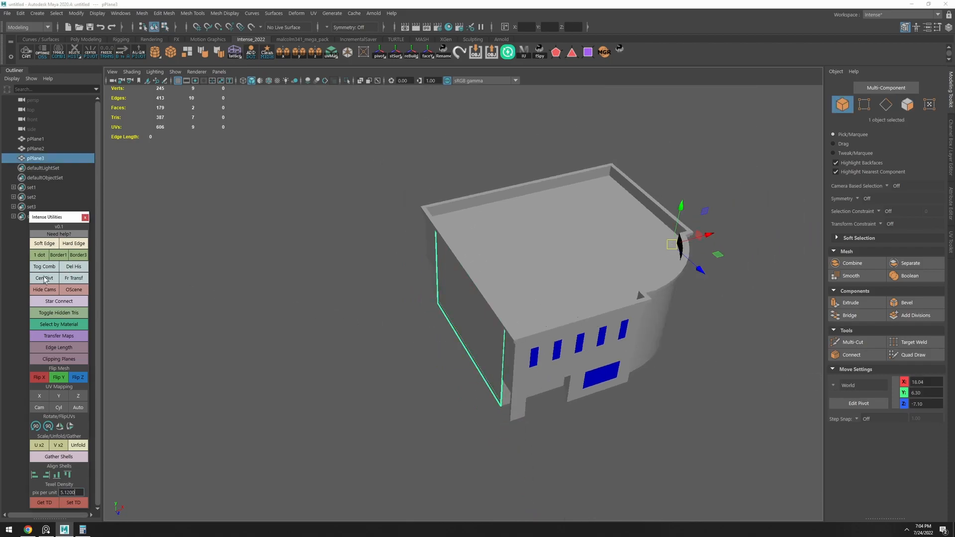
Pull the extracted wall panel out from the building and delete the leftover vertices along its borders
left_click_drag(505, 304, 463, 317)
key("F9")
left_click_drag(479, 373, 506, 351, "alt")
left_click(387, 319)
key("F8")
left_click(439, 335)
key("F9")
left_click(388, 318)
key("F10")
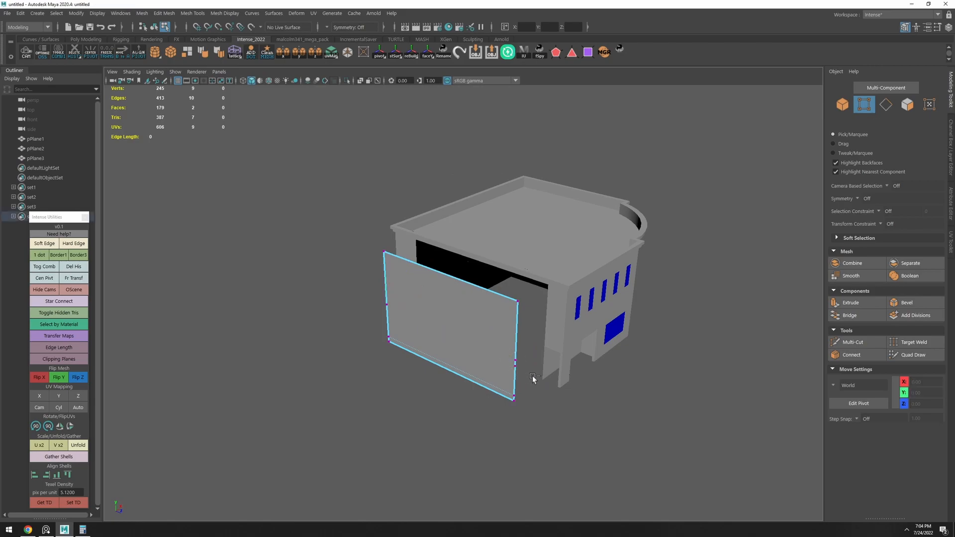
left_click(409, 319)
key("F9")
left_click(409, 319)
key("Delete")
key("Delete")
left_click_drag(525, 368, 531, 376)
key("ctrl+z")
key("F9")
key("Delete")
Connect a vertical edge through the wall panel and its base strip, and move the panel back to X 0
key("F10")
left_click(479, 289)
left_click(452, 367, "shift")
left_click(454, 371, "shift")
key("alt+c")
key("w")
left_click_drag(452, 336, 401, 310, "alt")
key("F8")
left_click_drag(454, 332, 513, 279, "alt")
scroll(421, 353, "up", 5)
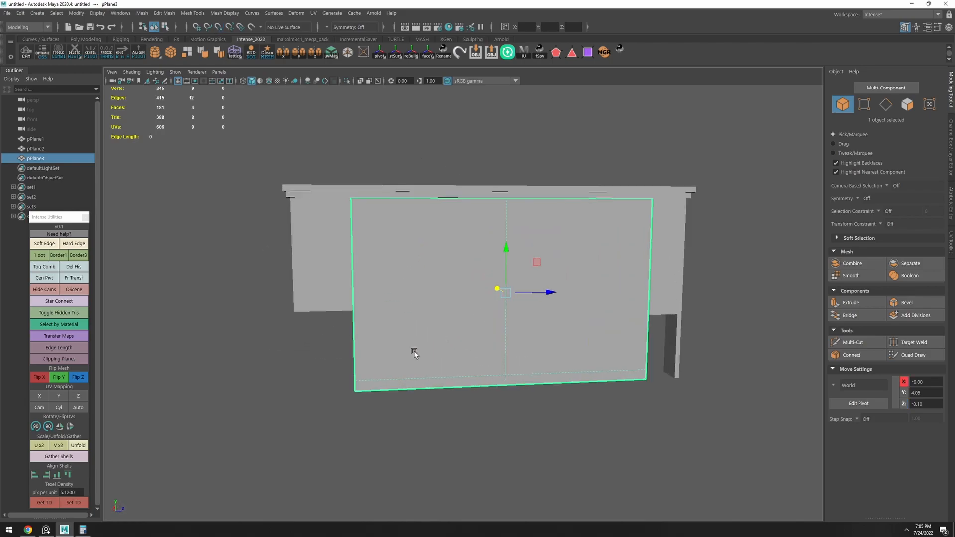
Move the panel's vertical edge loop to Z -14.00, near the far end of the side wall
key("F10")
double_click(504, 340)
left_click(362, 381)
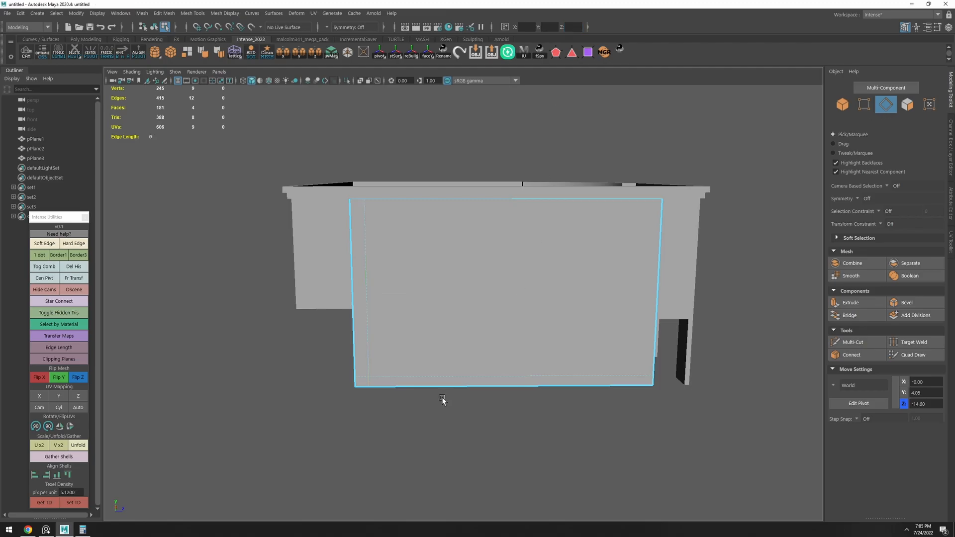
scroll(390, 335, "up", 3)
Check the rear doorway's width against the wall tiles in Street View and calculate 3 × 0.6 + 0.3 in Calculator
key("alt+Tab")
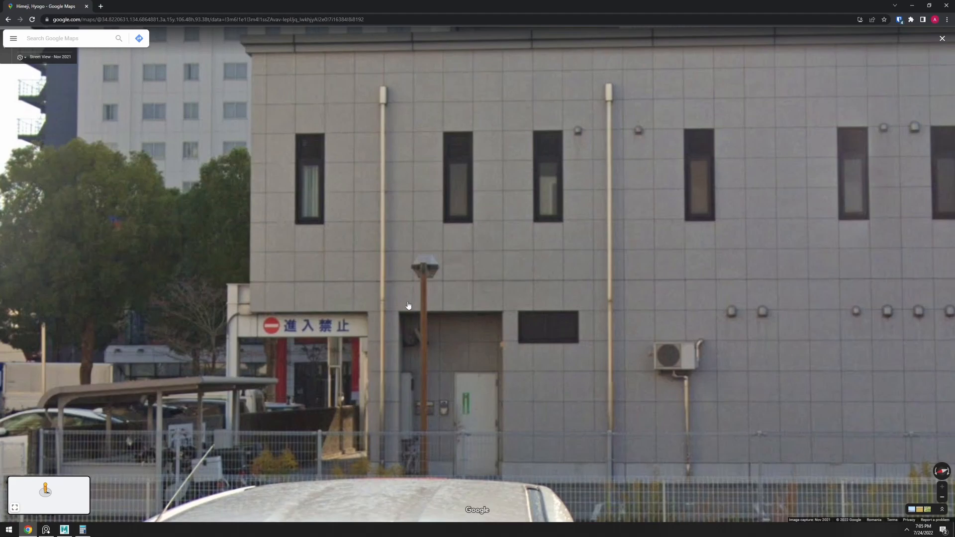
left_click(83, 529)
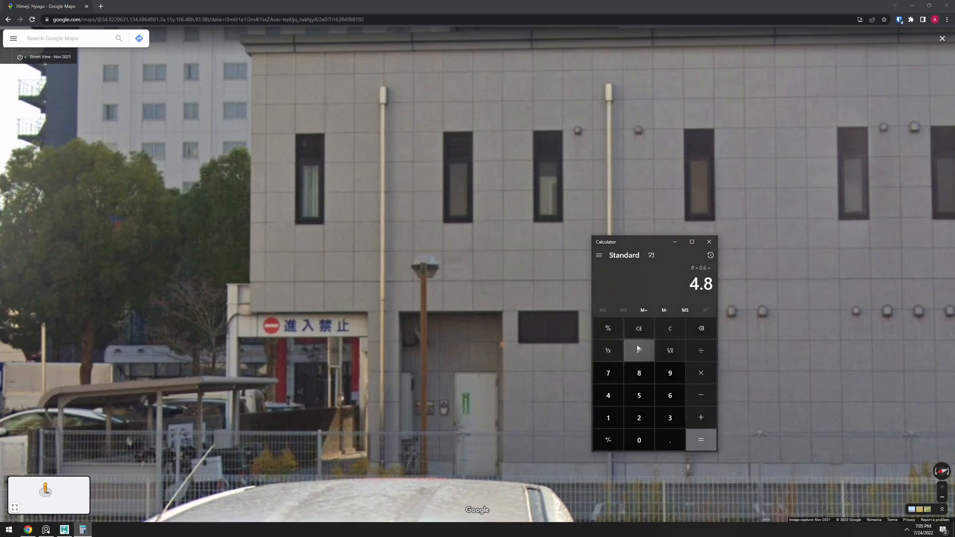
left_click(673, 409)
left_click(701, 373)
left_click(640, 441)
left_click(671, 440)
left_click(670, 396)
left_click(700, 440)
left_click(702, 418)
left_click(647, 441)
left_click(670, 440)
left_click(672, 421)
Return to Maya and connect a second vertical edge through the wide part of the wall panel and its base strip
key("alt+Tab")
key("alt+Tab")
left_click(46, 531)
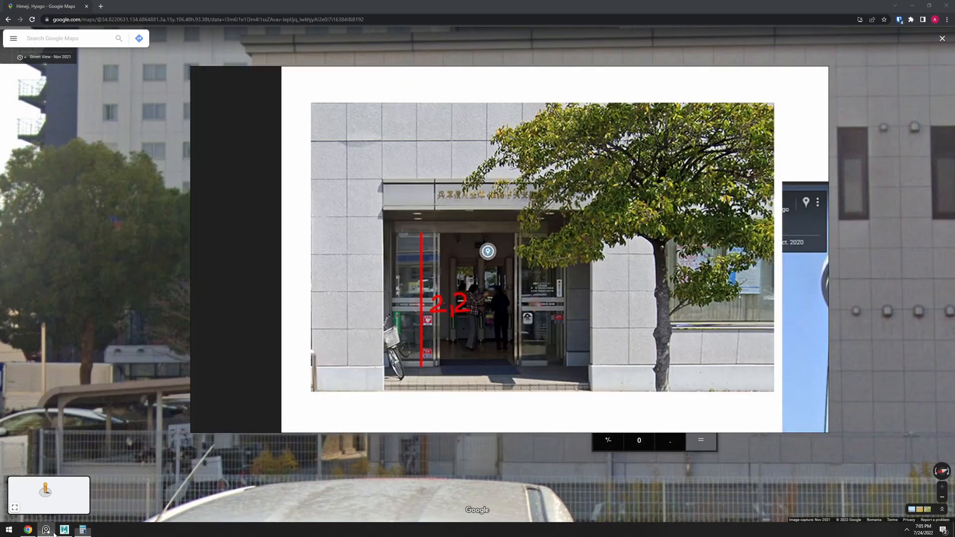
left_click(64, 531)
left_click(337, 300)
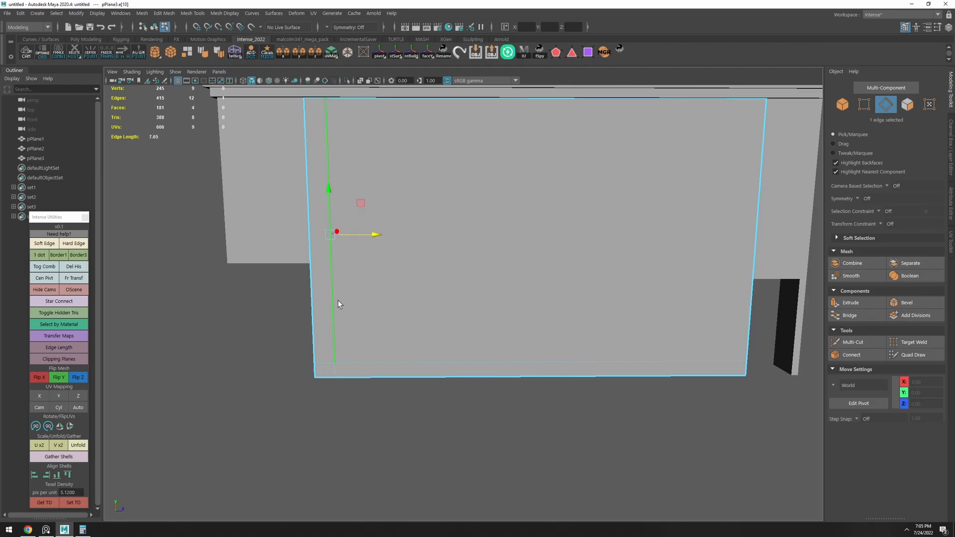
left_click(428, 377)
left_click(445, 354, "shift")
left_click_drag(451, 325, 427, 221, "alt")
left_click(449, 180, "shift")
key("c")
key("w")
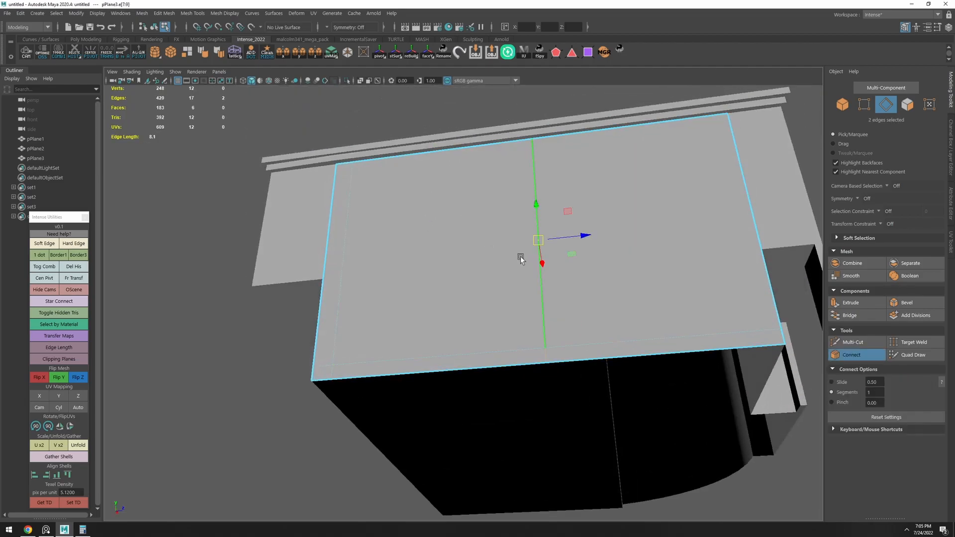
Snap the second vertical edge to the first one and offset it by 2.1 to set the doorway's width
key("v")
left_click_drag(574, 237, 411, 235)
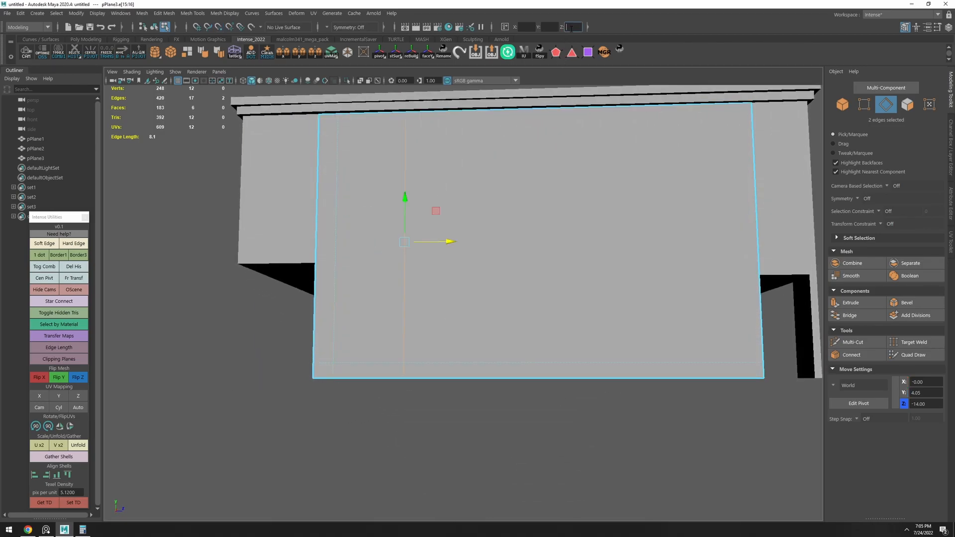
left_click(538, 419)
Connect a horizontal edge between the two doorway edges and lower it to Y 2.47
left_click(353, 291)
left_click(398, 290, "shift")
key("c")
key("w")
left_click_drag(369, 210, 370, 268)
Compare the doorway's height with Street View and snap its upper edge level with the underside of the rear overhang
key("alt+Tab")
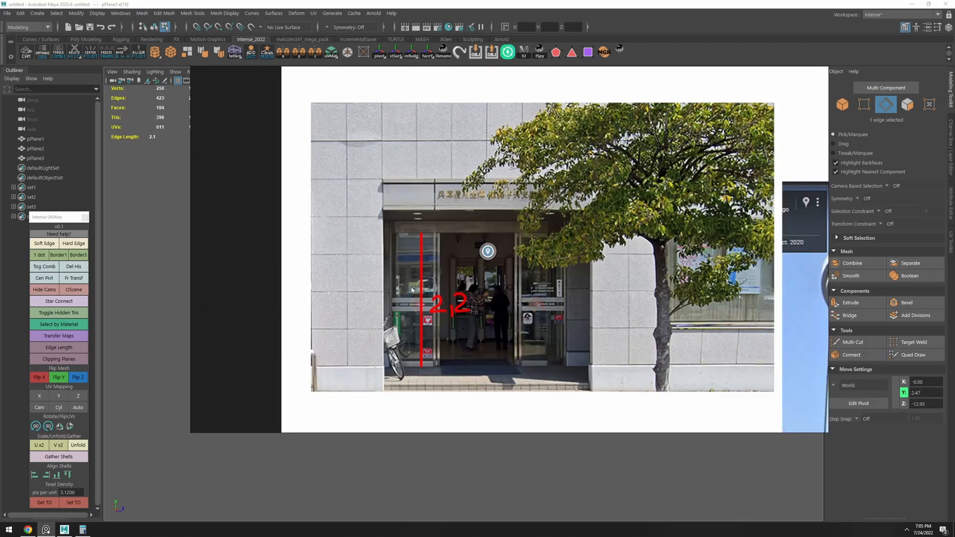
left_click(64, 530)
left_click(28, 530)
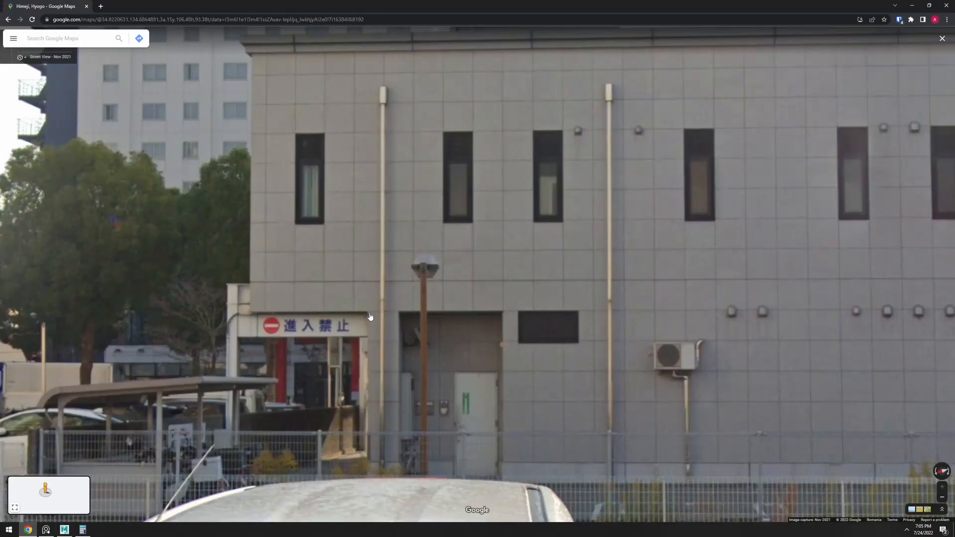
left_click(65, 530)
left_click_drag(397, 312, 362, 315, "alt")
key("v")
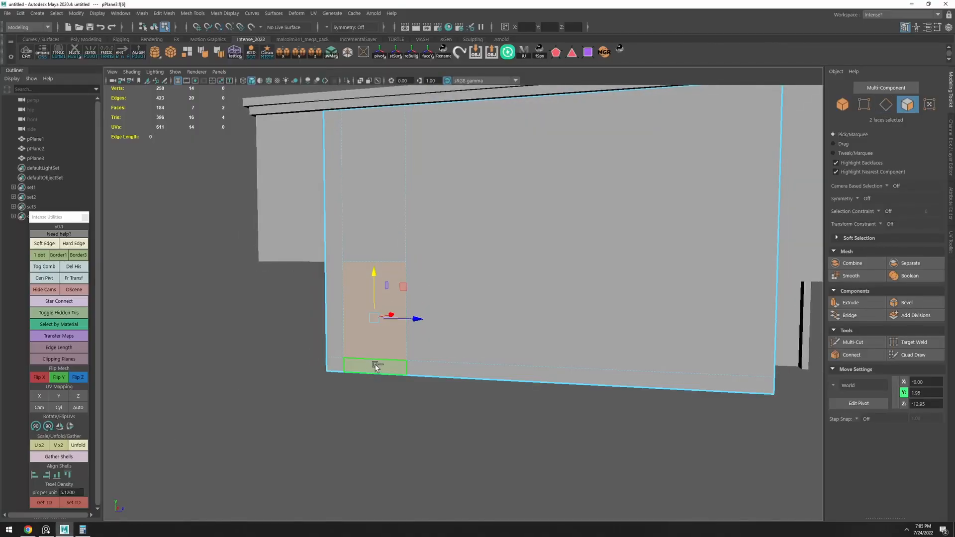
Switch to Street View and examine the rear doorway recess from several positions along the side street
key("alt+Tab")
scroll(465, 411, "down", 5)
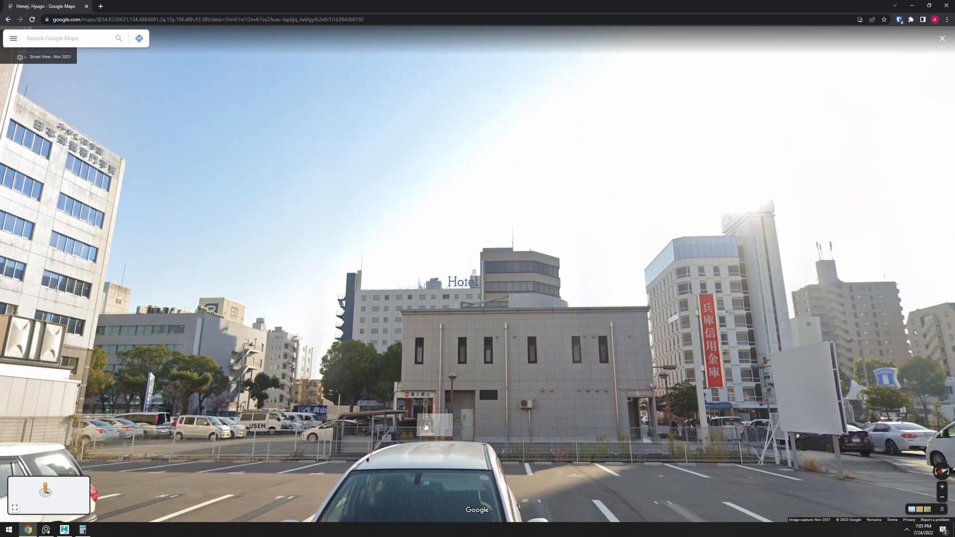
scroll(214, 354, "up", 4)
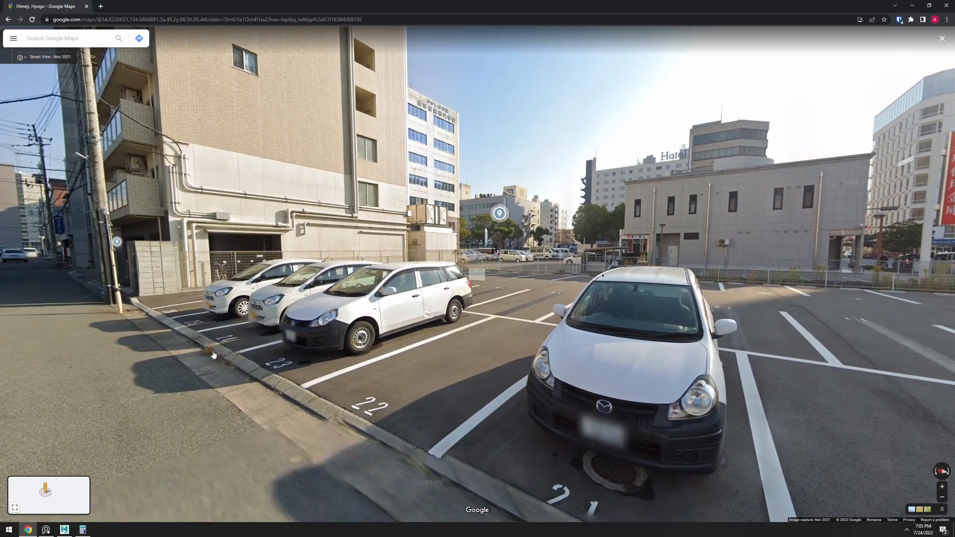
left_click(213, 354)
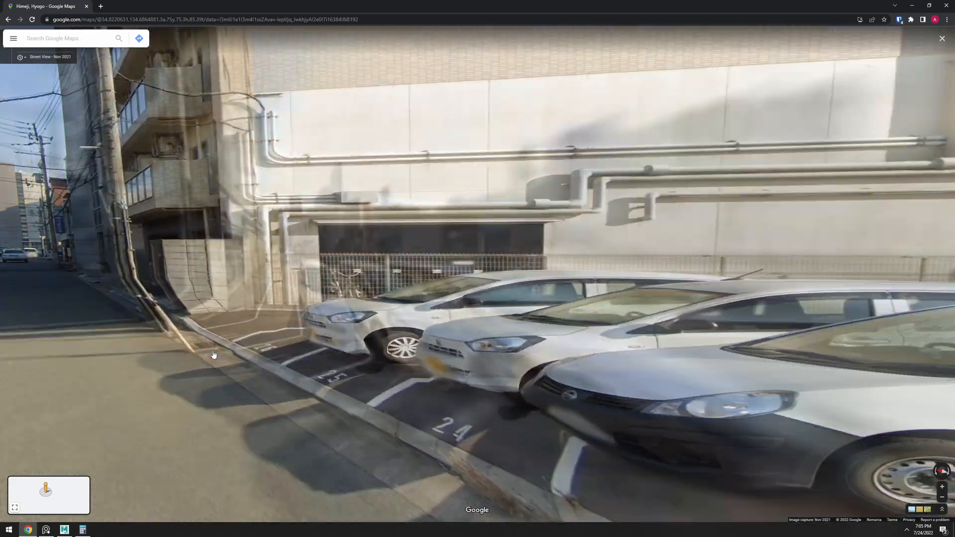
scroll(546, 282, "up", 5)
scroll(546, 282, "up", 3)
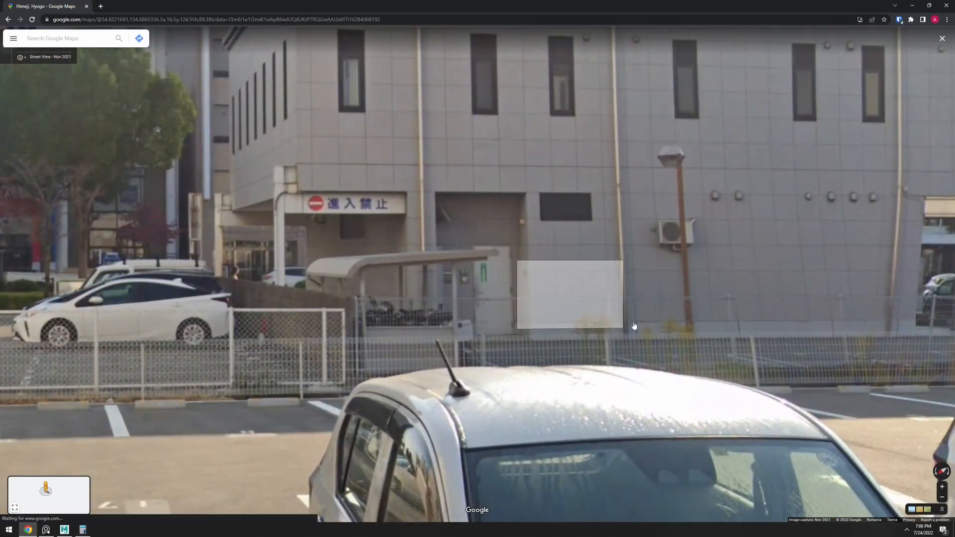
left_click_drag(376, 301, 533, 307)
scroll(556, 311, "down", 5)
left_click_drag(224, 374, 616, 313)
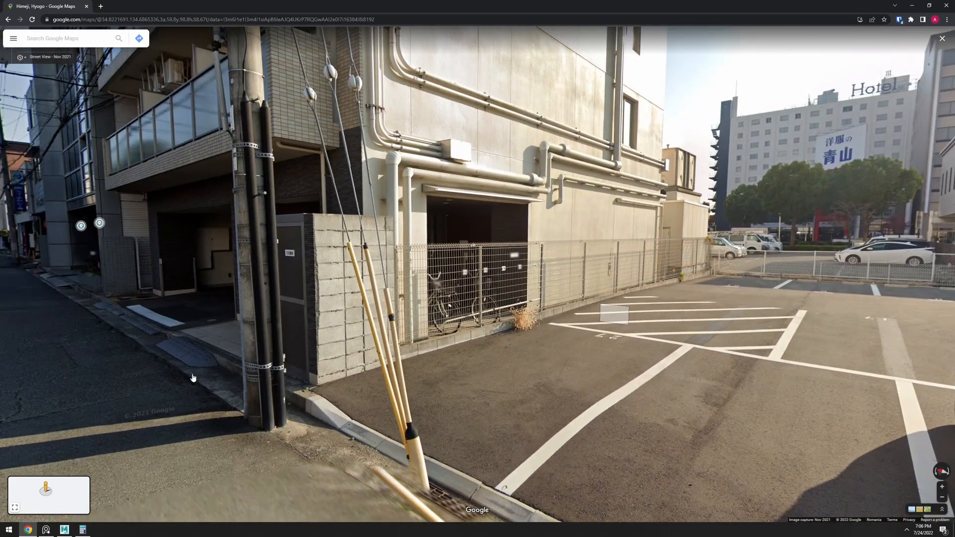
left_click(160, 384)
left_click_drag(164, 383, 114, 333)
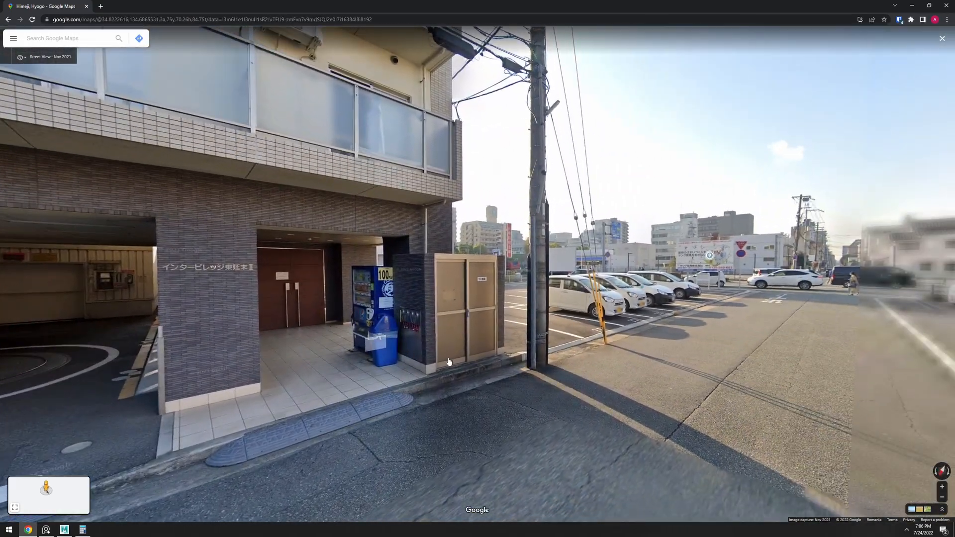
Set the Street View imagery to Oct 2020 and examine the rear doorway recess from across the empty lot
left_click(49, 60)
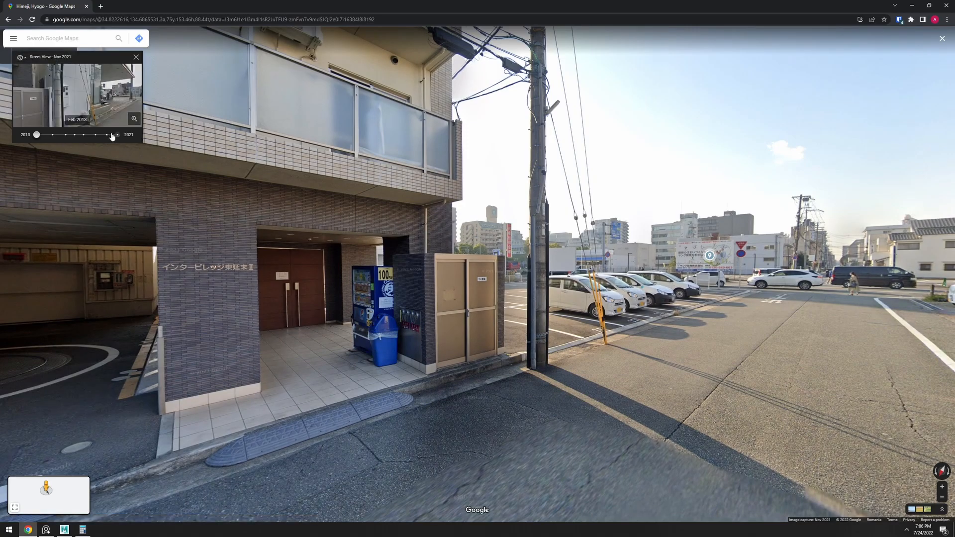
left_click(112, 113)
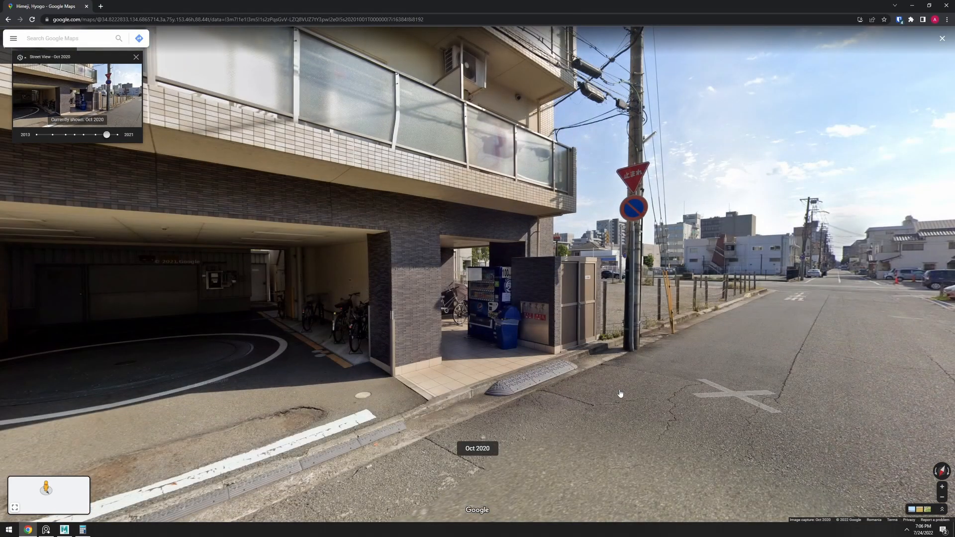
left_click(653, 362)
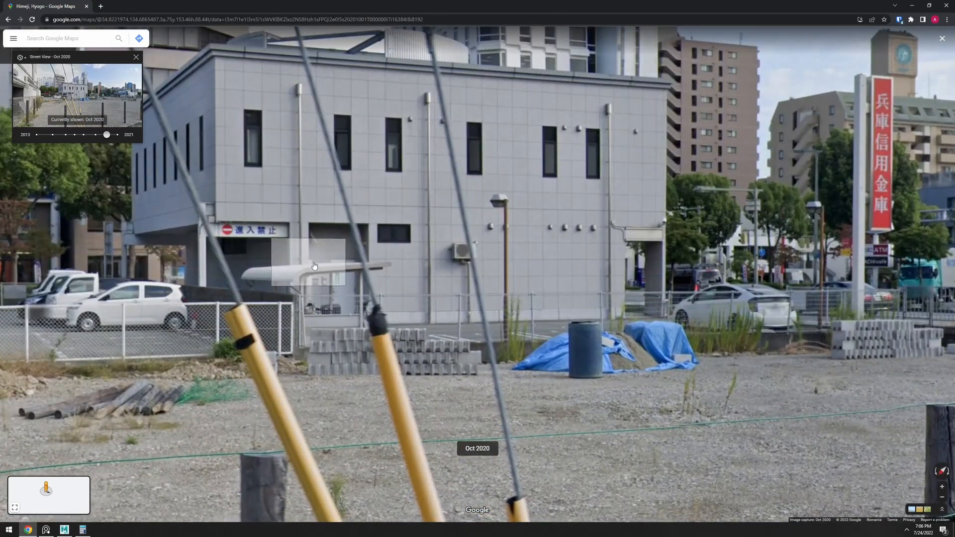
scroll(314, 266, "up", 3)
left_click_drag(192, 241, 316, 252)
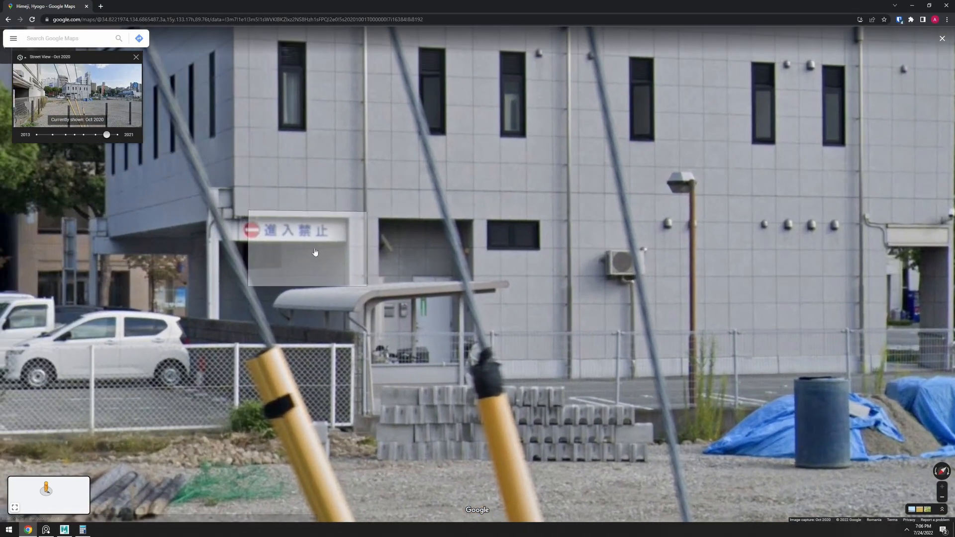
Switch the Street View imagery through Aug 2019 and Apr 2018 to Nov 2021 to compare views of the rear doorway
left_click(95, 135)
left_click(97, 106)
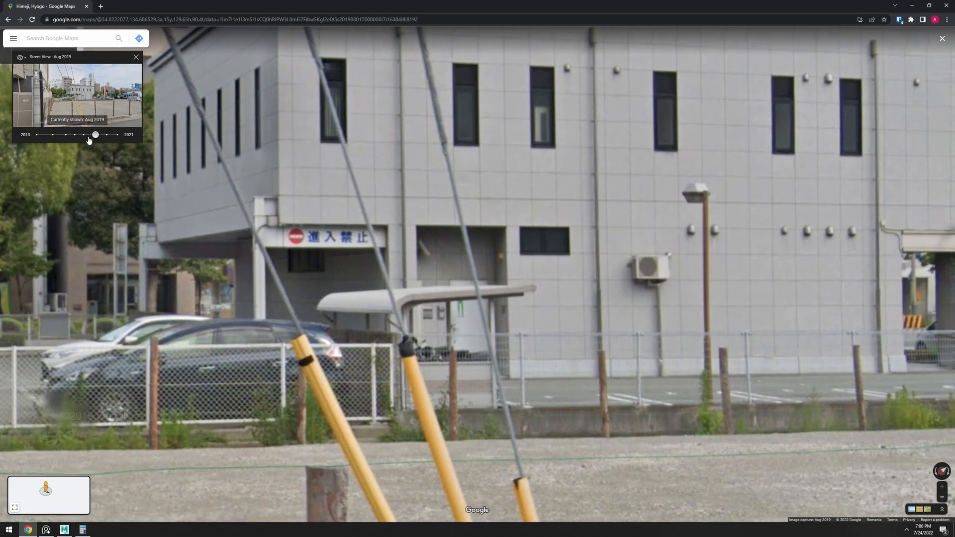
left_click(92, 106)
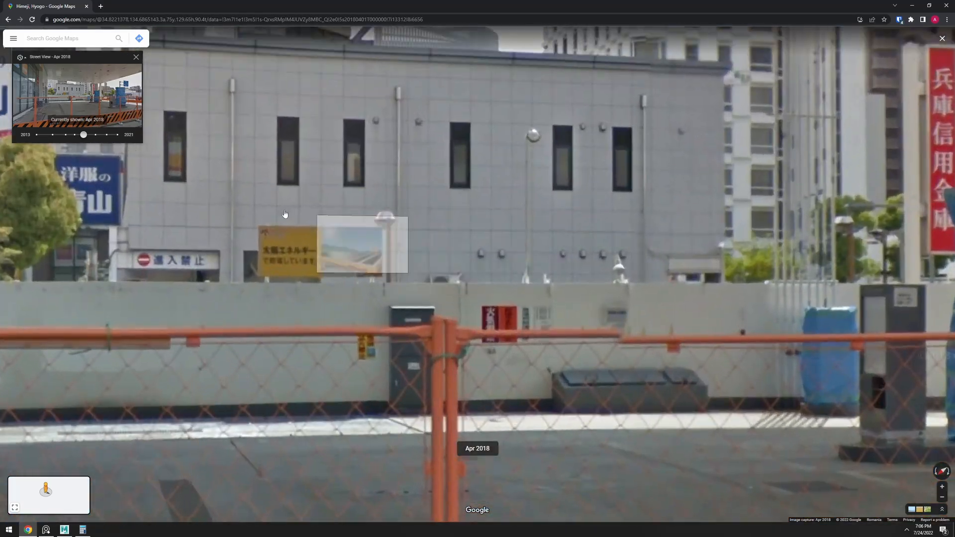
left_click(117, 135)
left_click(106, 108)
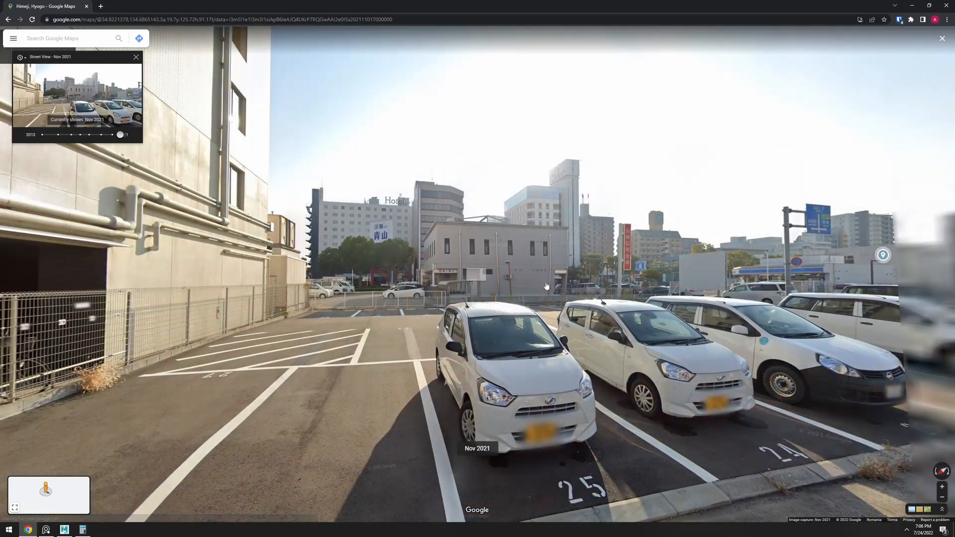
Examine the bank's rear doorway in the Nov 2021 imagery from two positions beside the parking lot
scroll(481, 282, "up", 3)
scroll(481, 281, "up", 3)
scroll(647, 279, "down", 5)
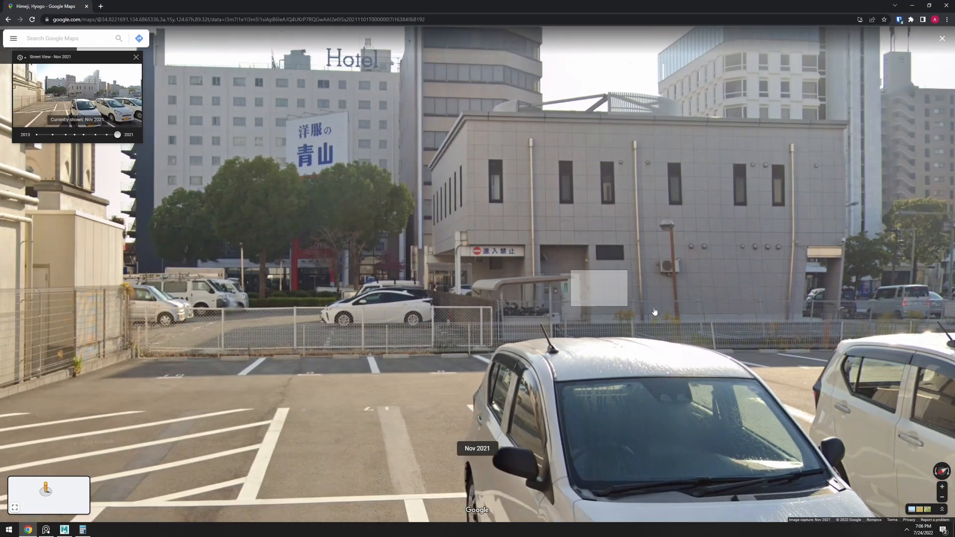
left_click(812, 351)
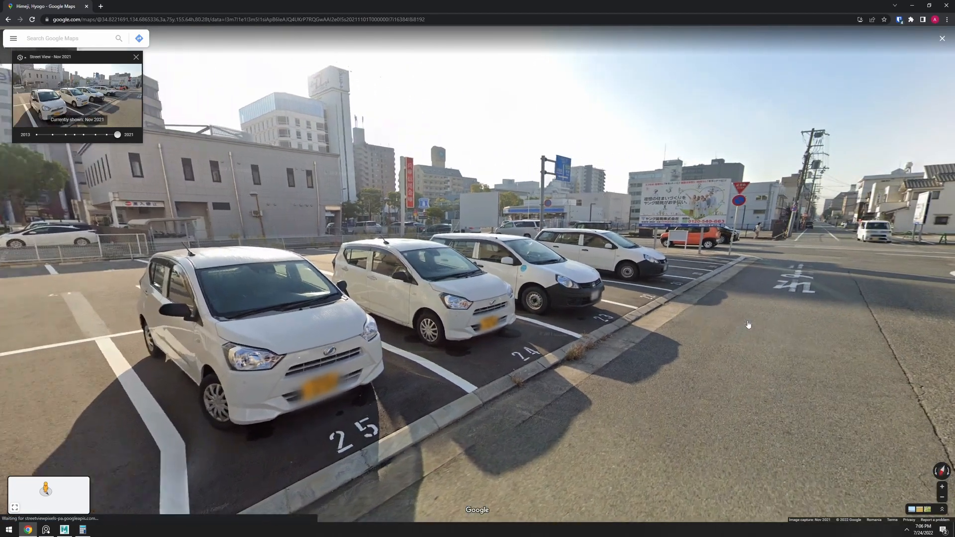
scroll(548, 272, "up", 3)
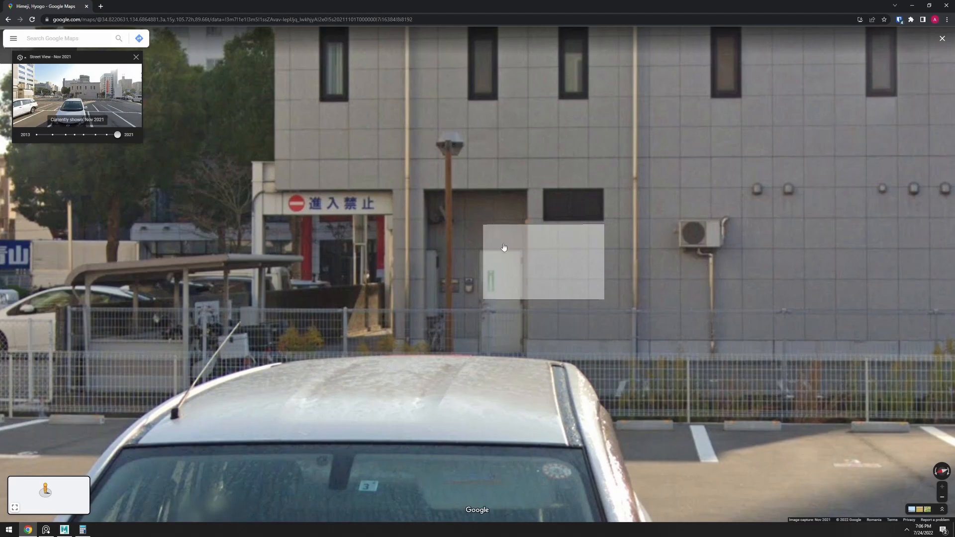
scroll(504, 244, "down", 5)
left_click_drag(701, 292, 476, 271)
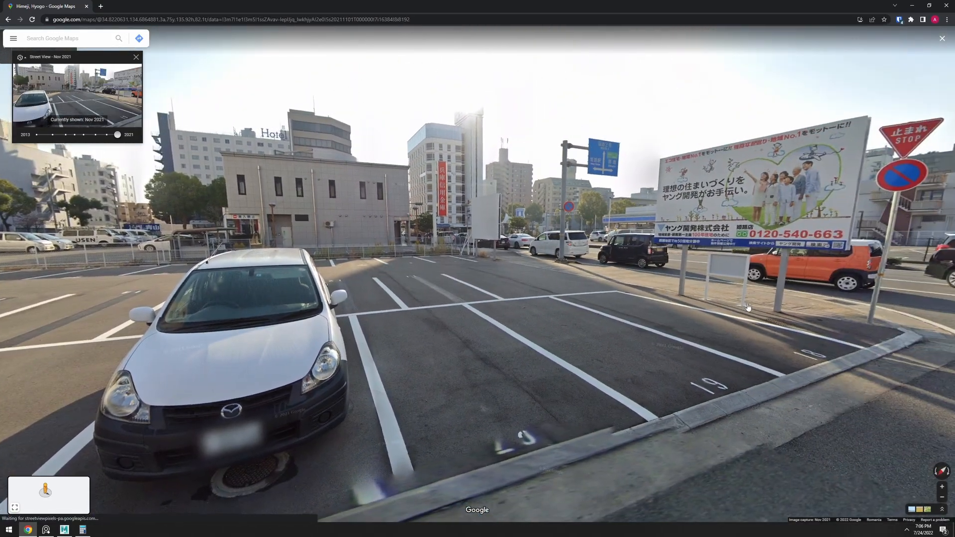
Move Street View around to the main street and examine the depth and side wall of the doorway recess
left_click(747, 306)
left_click(696, 301)
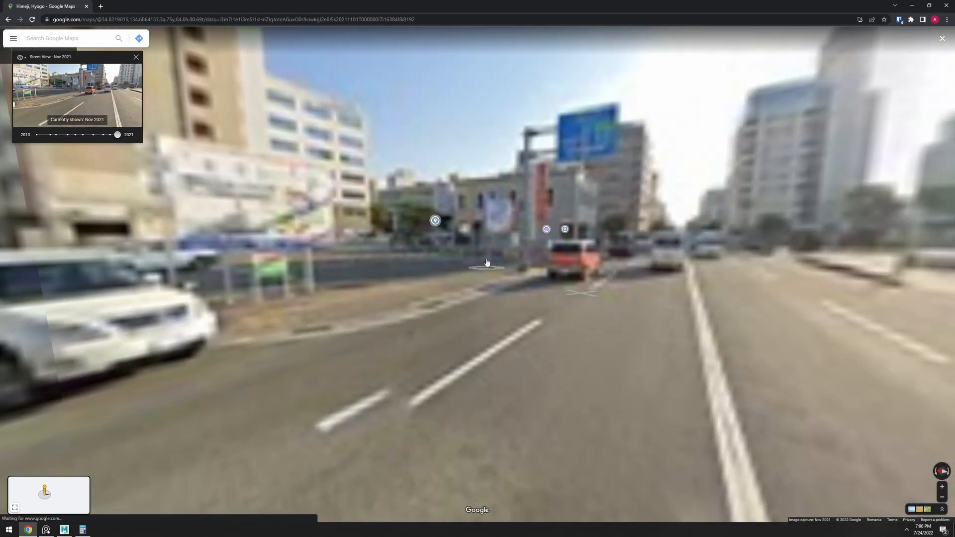
left_click(465, 277)
scroll(409, 214, "up", 5)
left_click(409, 214)
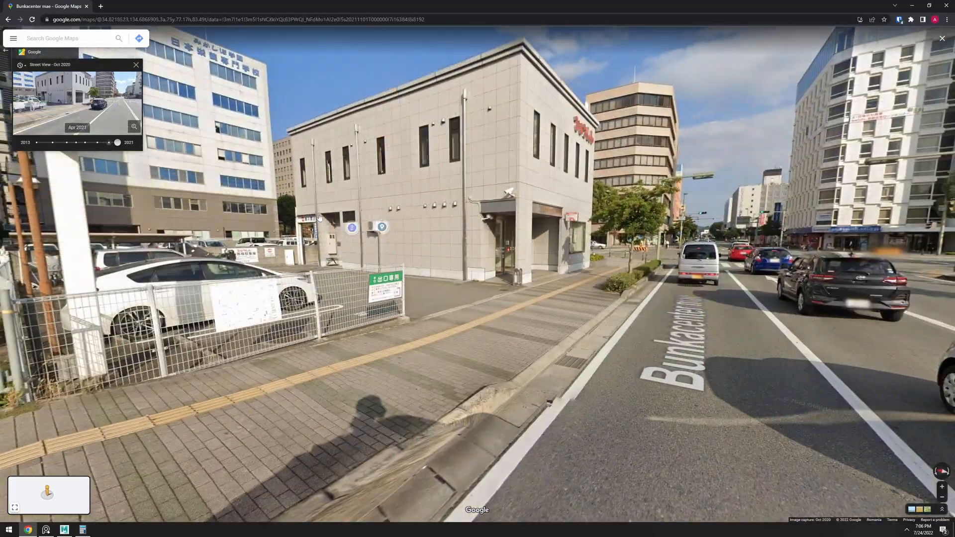
scroll(322, 218, "up", 5)
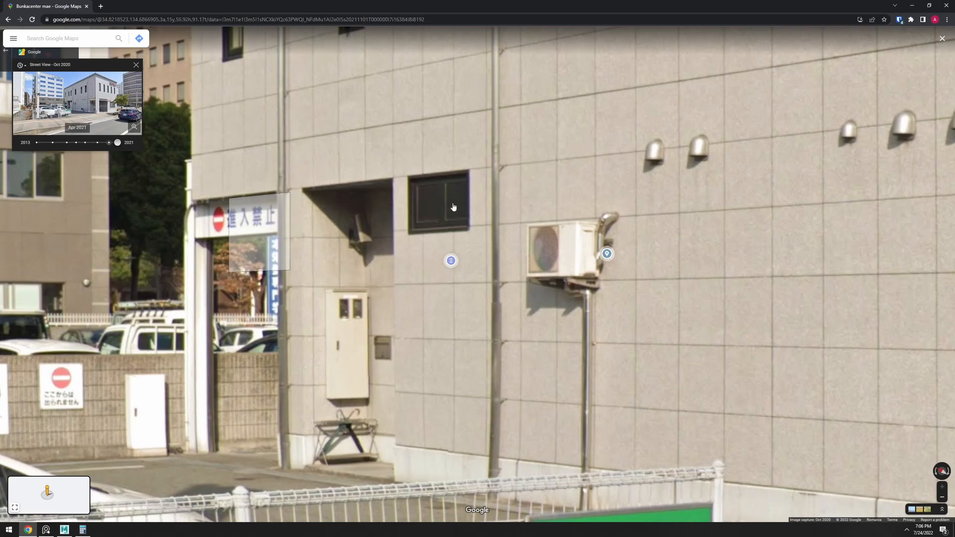
left_click_drag(438, 249, 540, 224)
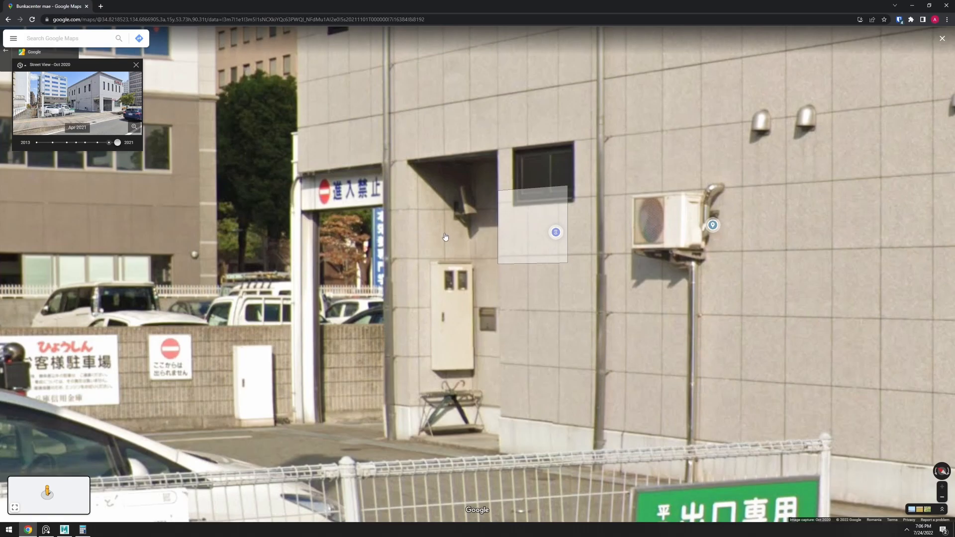
scroll(439, 225, "down", 5)
scroll(429, 245, "up", 5)
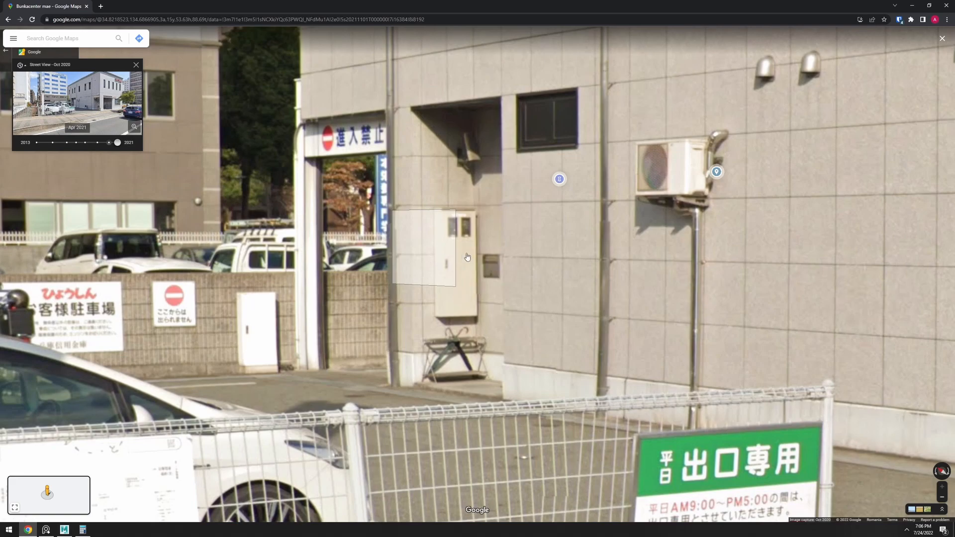
Switch to Maya, extrude the rear doorway faces, and push them into the wall to X 1.20
key("alt+Tab")
left_click_drag(380, 320, 356, 388, "alt")
left_click_drag(424, 290, 443, 285, "shift")
key("ctrl+z")
left_click_drag(387, 327, 330, 366, "alt")
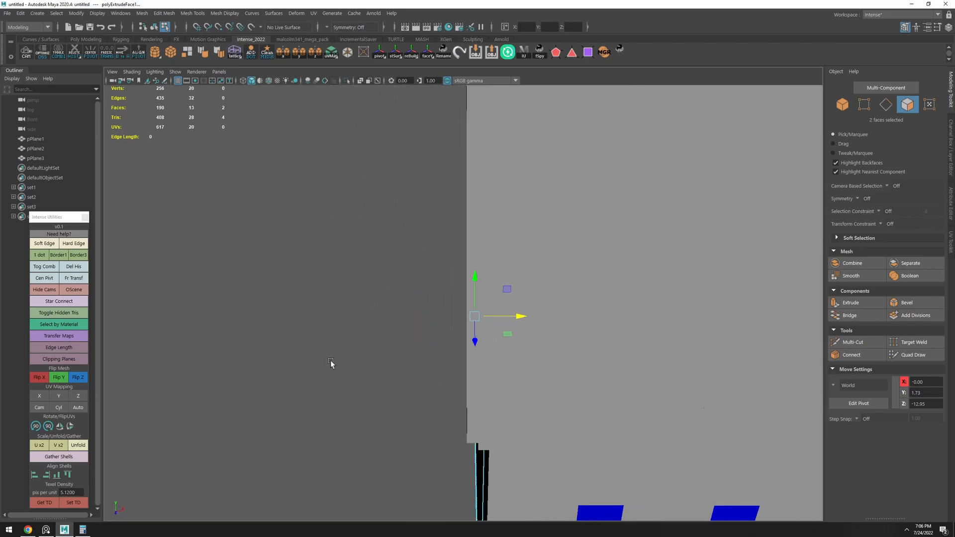
type("1")
key("Return")
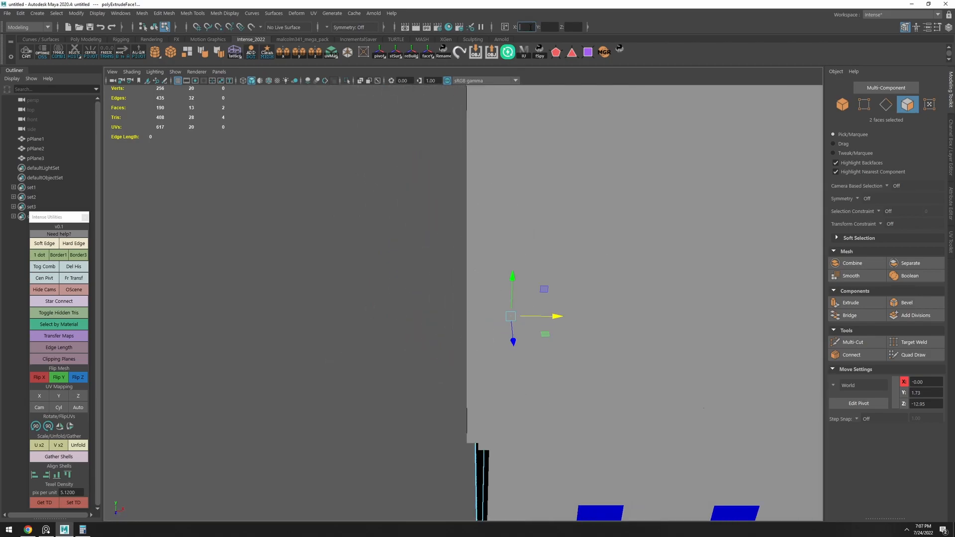
Delete the unneeded face at the underside of the extruded doorway recess
left_click_drag(473, 333, 530, 386, "alt")
left_click(429, 366)
key("Delete")
scroll(422, 402, "up", 3)
left_click_drag(436, 396, 495, 367, "alt")
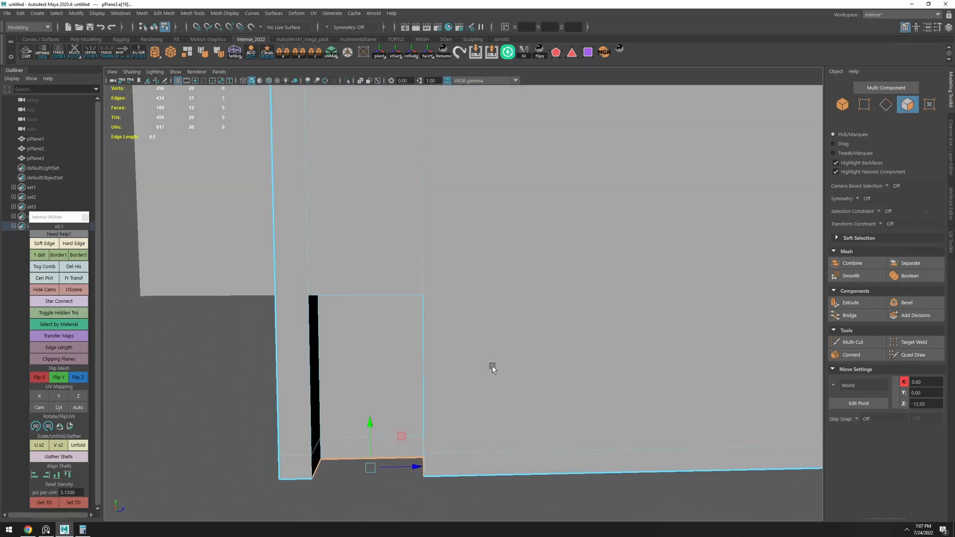
Switch to Street View, return to the parking lot, and examine the door inside the rear recess up close
key("alt+Tab")
scroll(464, 343, "down", 5)
left_click_drag(319, 344, 746, 344)
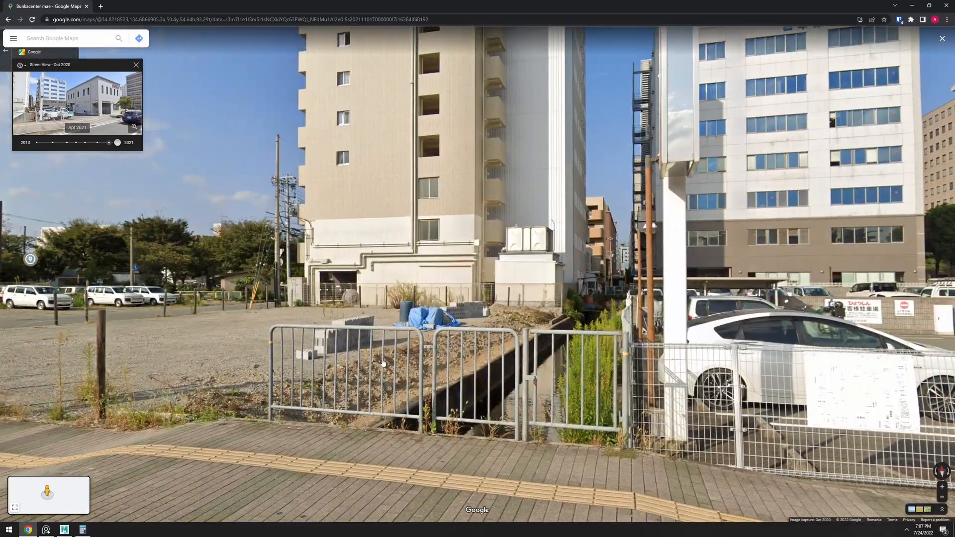
left_click(227, 338)
left_click_drag(647, 324, 259, 314)
left_click(258, 314)
left_click(227, 309)
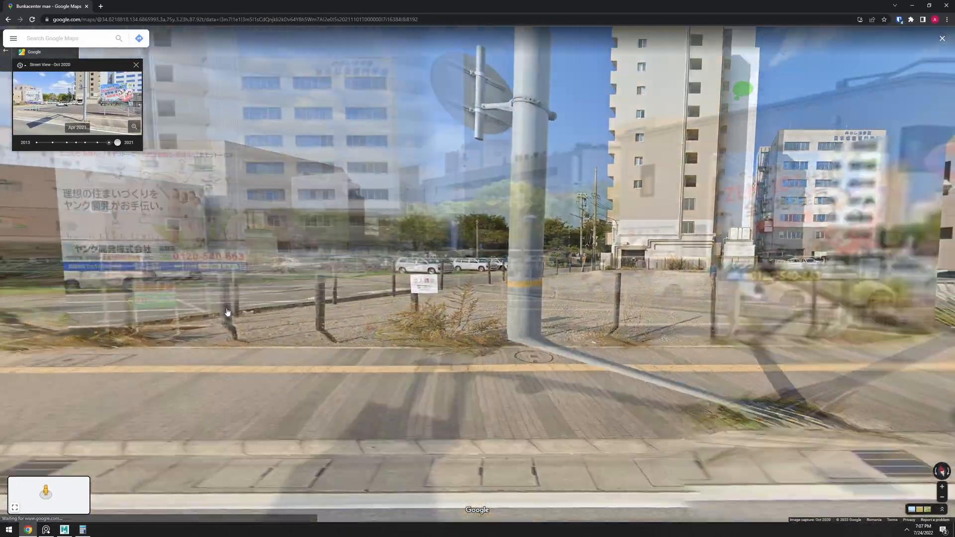
left_click(215, 297)
left_click(215, 297)
left_click_drag(647, 299, 378, 294)
scroll(567, 268, "up", 6)
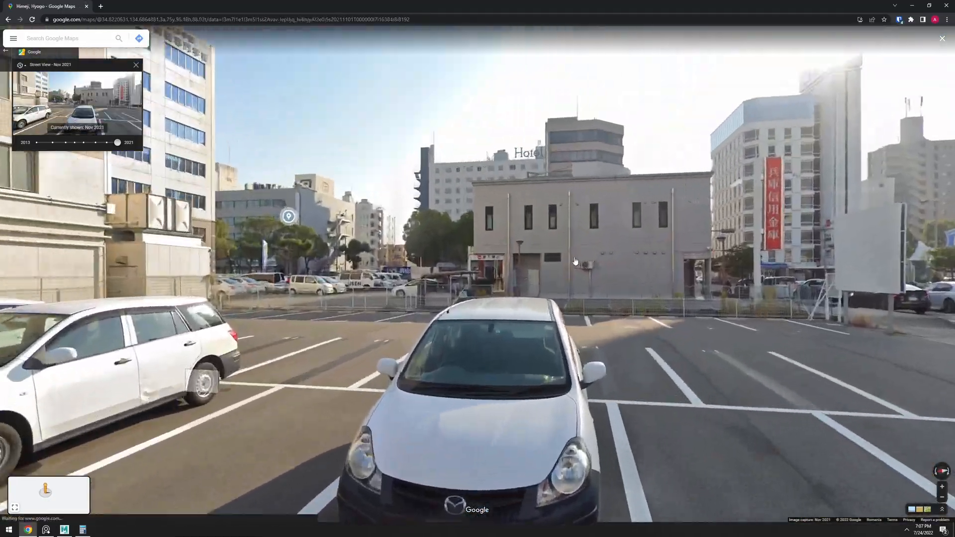
left_click_drag(612, 283, 614, 223)
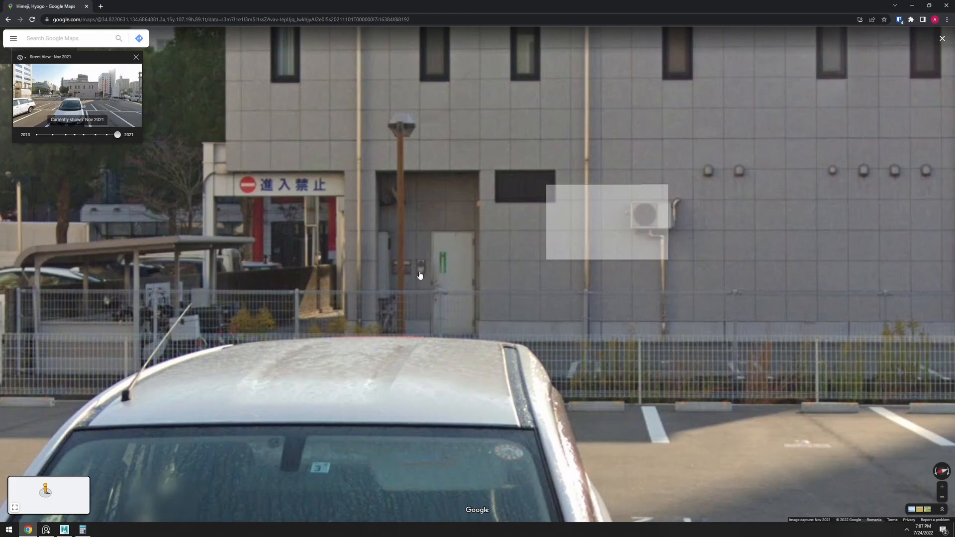
Back in Maya, connect a horizontal edge across the recess's back wall and lower it to mark the door's top at 2.25
key("alt+Tab")
left_click_drag(458, 381, 572, 374, "alt")
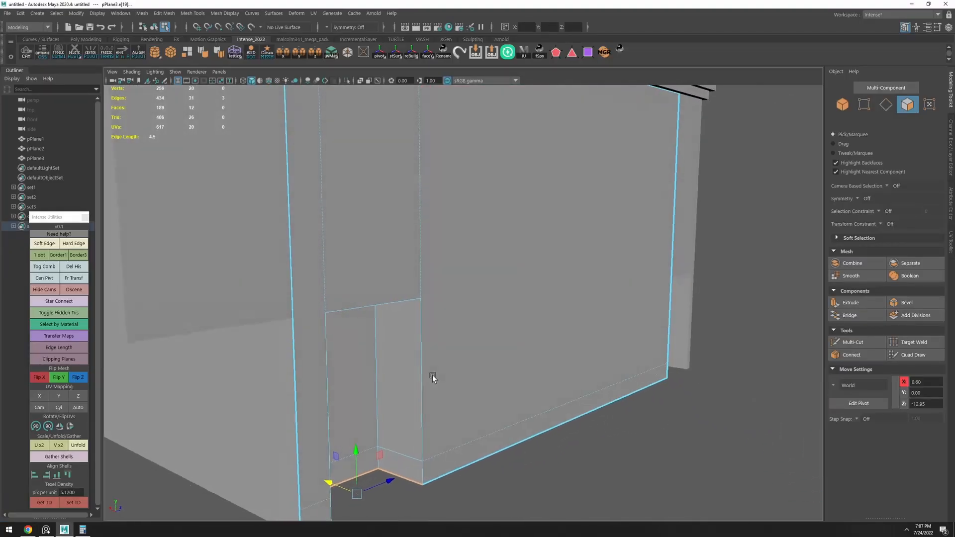
left_click_drag(432, 374, 338, 380, "alt")
middle_click_drag(339, 380, 386, 337, "alt")
mouse_move(449, 357)
left_mouse_down("alt")
mouse_move(483, 352)
mouse_move(421, 351)
mouse_move(441, 350)
left_mouse_up("alt")
left_click(445, 387)
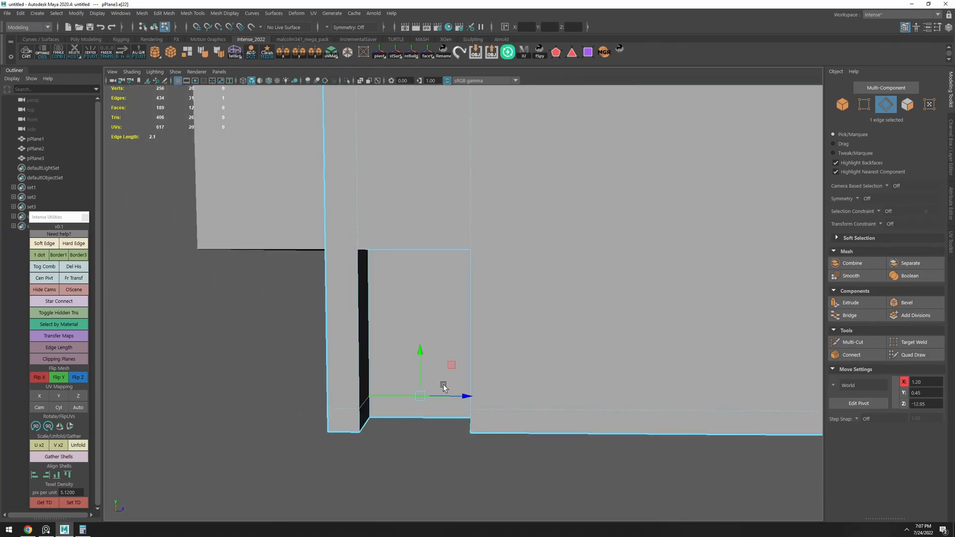
left_click_drag(437, 317, 463, 305, "alt")
left_click(433, 305, "shift")
key("c")
key("w")
key("v")
left_click_drag(391, 283, 392, 304)
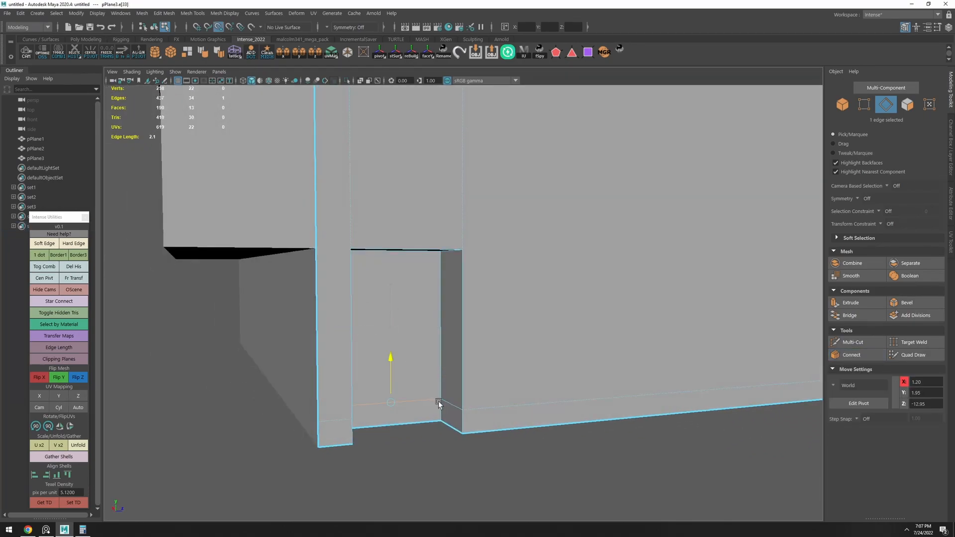
left_click_drag(505, 373, 461, 301, "alt")
Measure the door height on the recess's back wall and compare its proportions with Street View
key("alt+Tab")
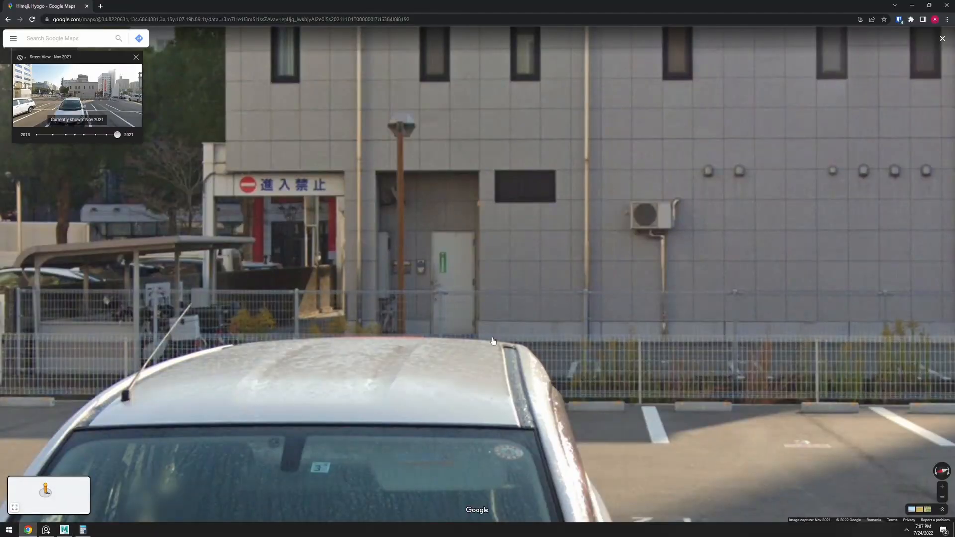
key("alt+Tab")
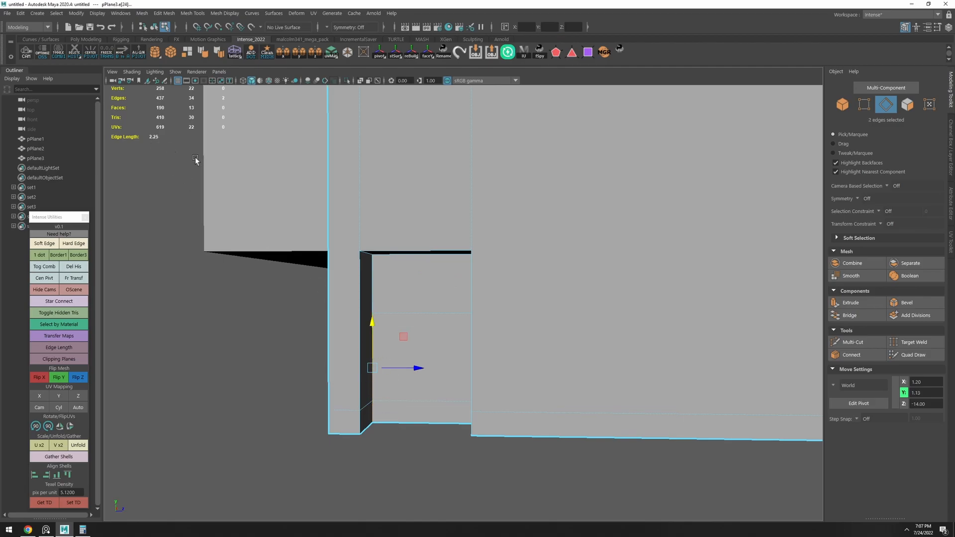
key("alt+Tab")
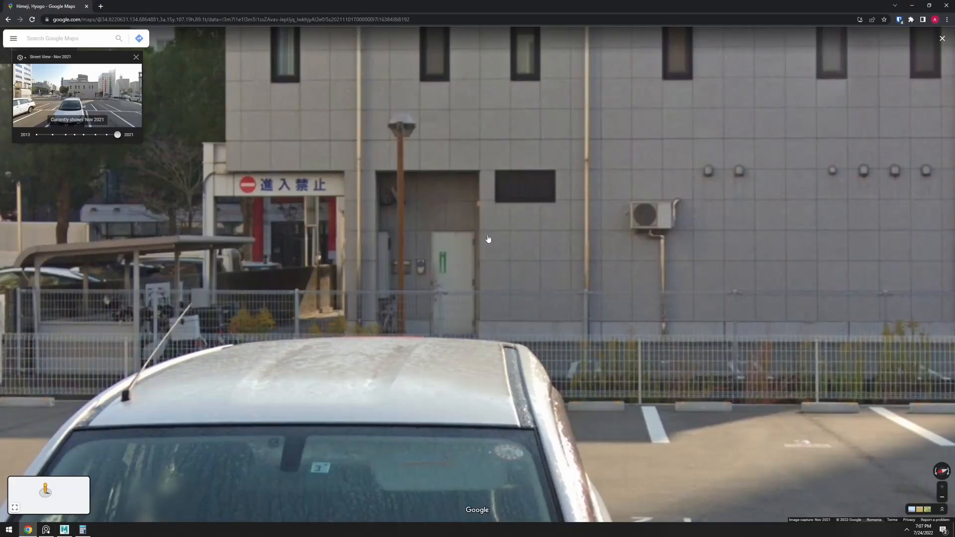
key("alt+Tab")
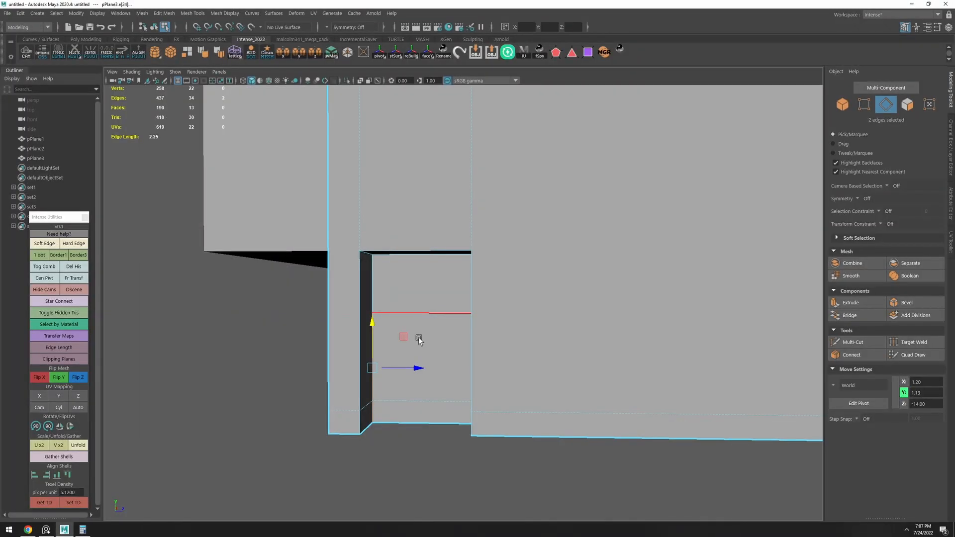
Check the door's placement in Street View and connect two vertical edges through the recess's door-top, plinth and floor edges
left_click_drag(420, 337, 437, 357, "alt")
left_click(405, 304)
left_click(418, 372, "shift")
left_click(420, 391, "shift")
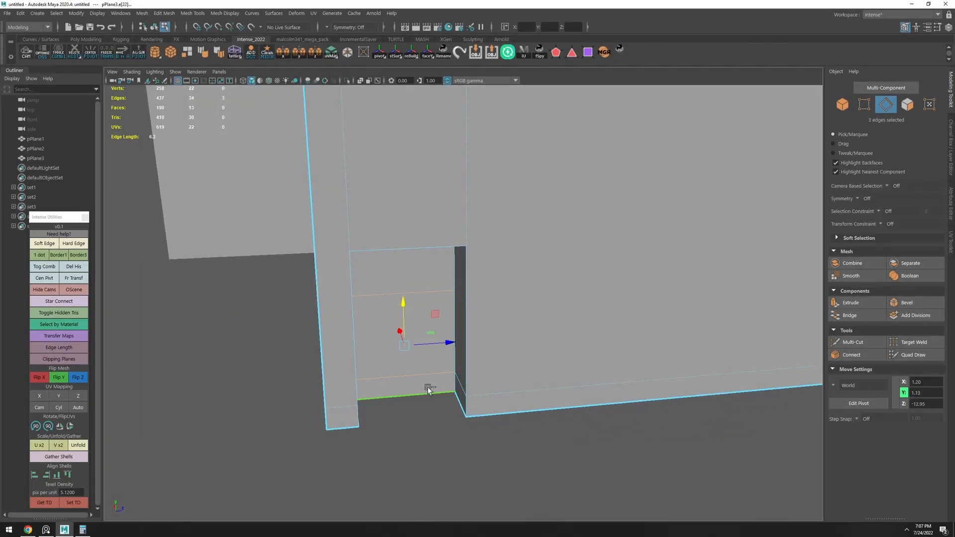
key("alt+Tab")
scroll(466, 331, "down", 5)
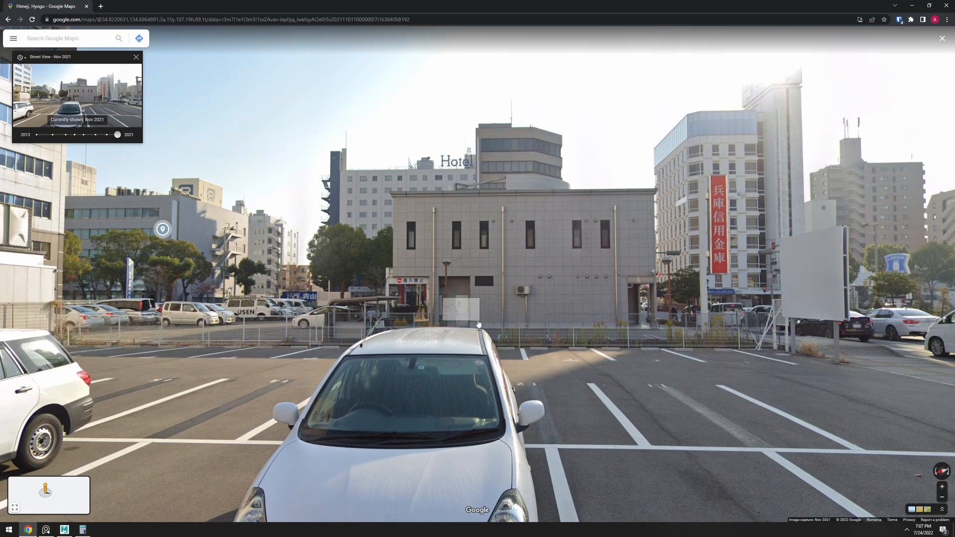
left_click_drag(263, 410, 396, 338)
left_click_drag(192, 387, 252, 381)
left_click(251, 381)
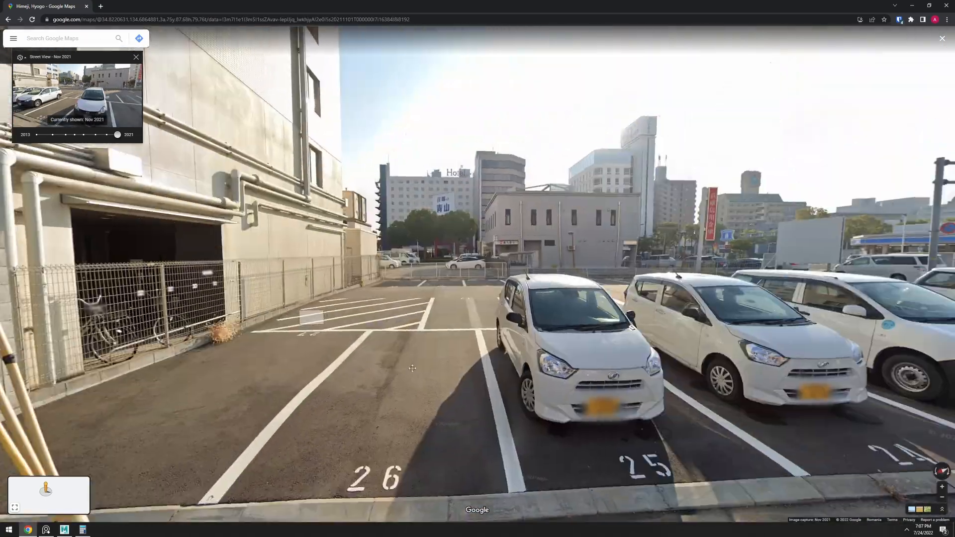
scroll(575, 282, "up", 5)
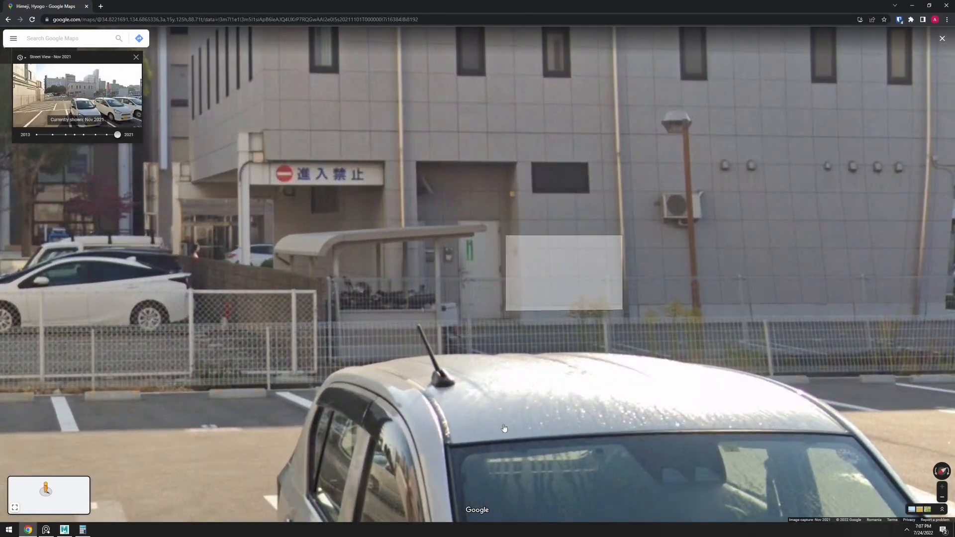
scroll(466, 214, "down", 3)
key("alt+Tab")
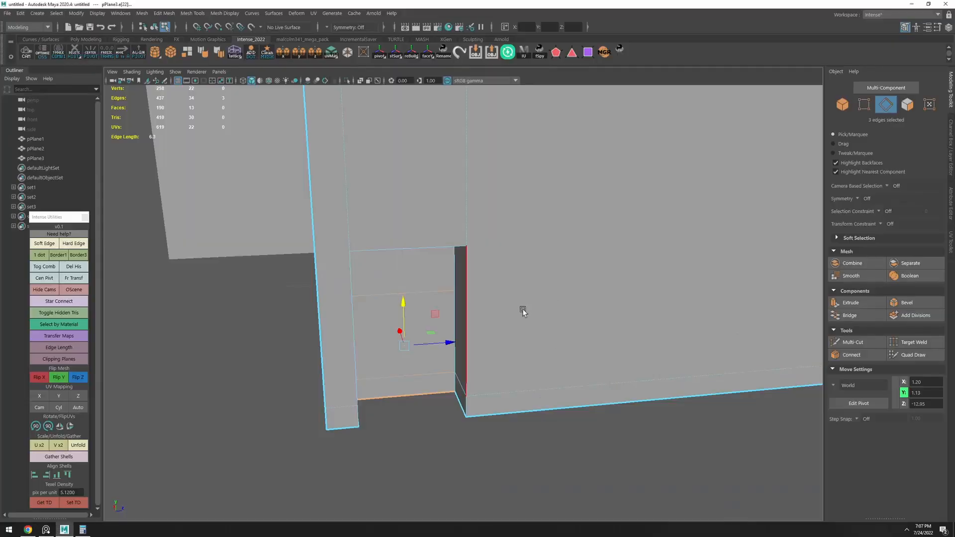
key("g")
key("w")
left_click_drag(383, 363, 489, 378, "alt")
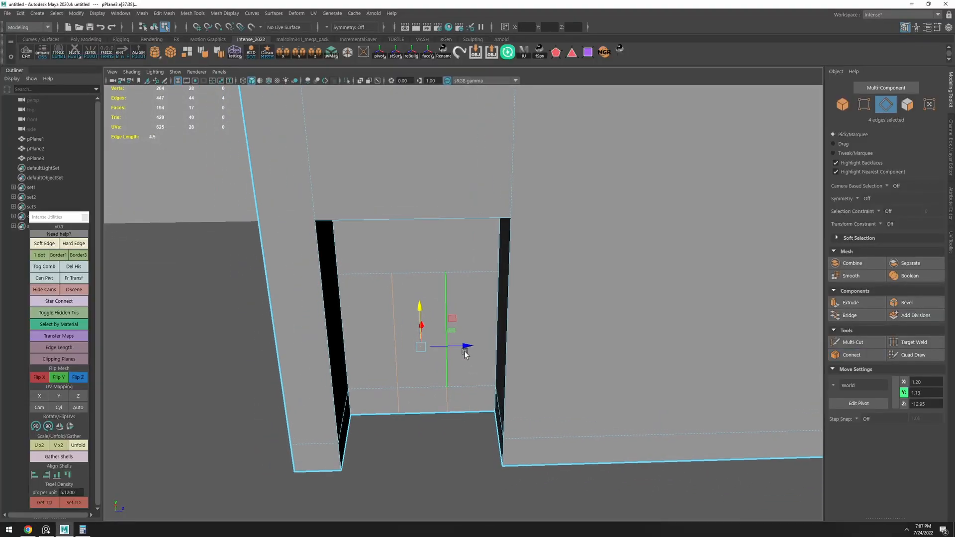
Snap the pivot to one vertical door edge and shift both edges along Z, leaving a narrow gap beside the recess corner
key("d")
left_click(449, 365)
key("v")
left_click_drag(506, 270, 508, 272)
left_click_drag(508, 311, 518, 273)
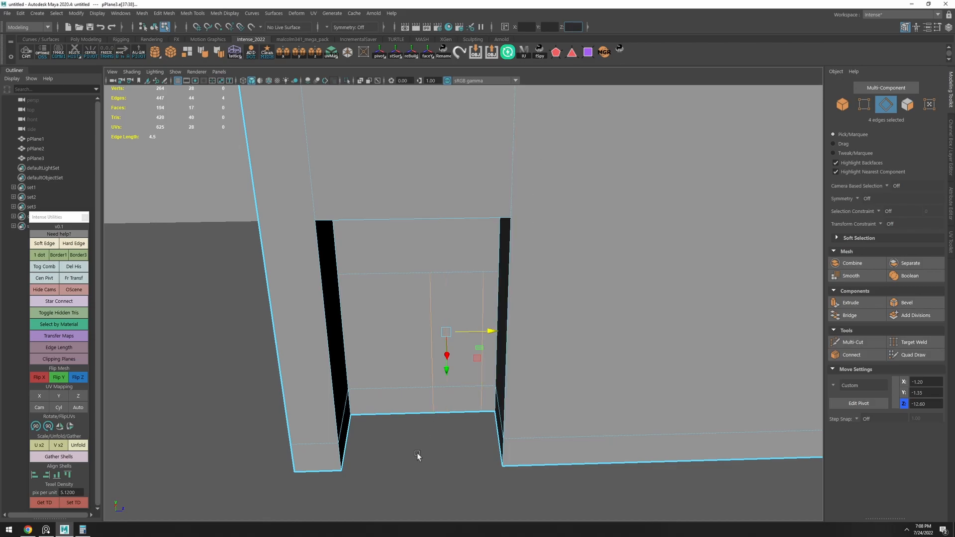
Weld the plinth edge segment crossing the door onto the floor edge below it with Target Weld
key("F11")
left_click(449, 348)
left_click_drag(503, 347, 483, 405, "alt")
left_click_drag(549, 366, 448, 367, "alt")
left_click(448, 367)
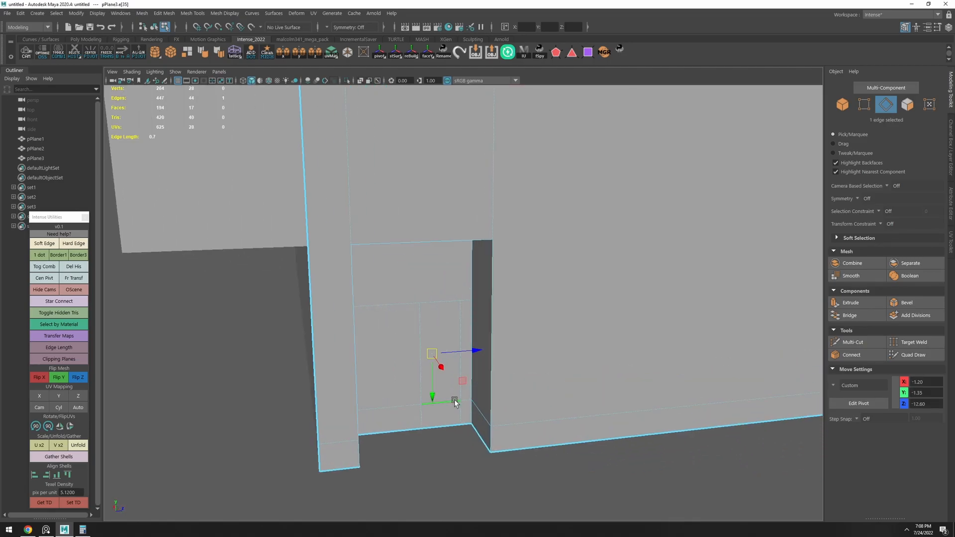
left_click(456, 402)
key("y")
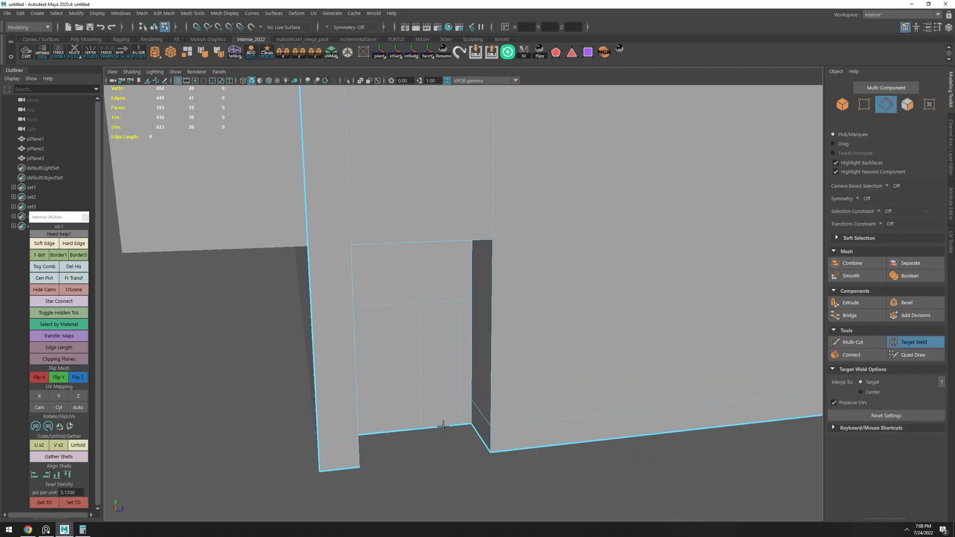
Delete the leftover plinth edge crossing the door so the door becomes a single face down to the floor
key("w")
key("F11")
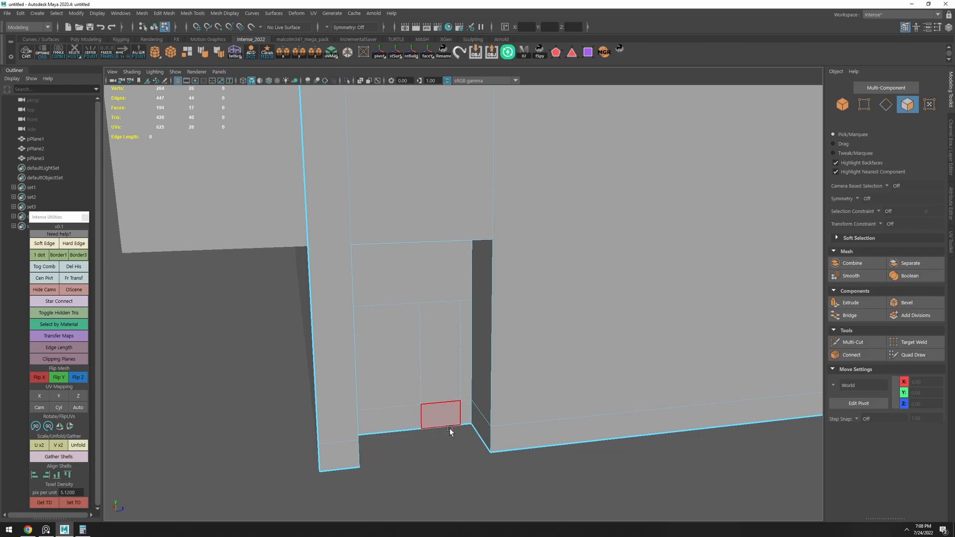
key("F10")
left_click(441, 404)
key("Delete")
left_click(470, 390)
left_click_drag(485, 416, 521, 413, "alt")
Try to extrude the door face on the recess's back wall along X, and undo the extrusion
key("F11")
left_click(464, 404)
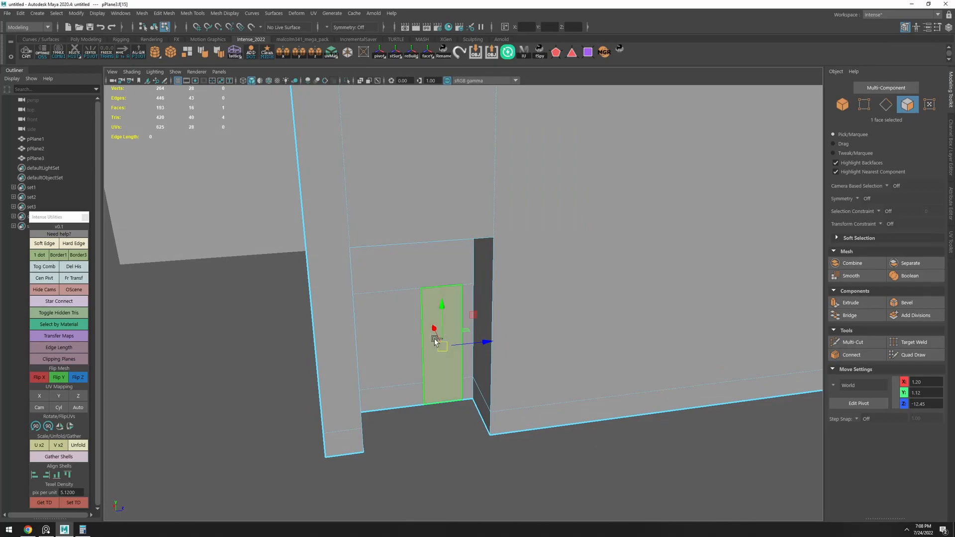
left_click(446, 400)
key("Delete")
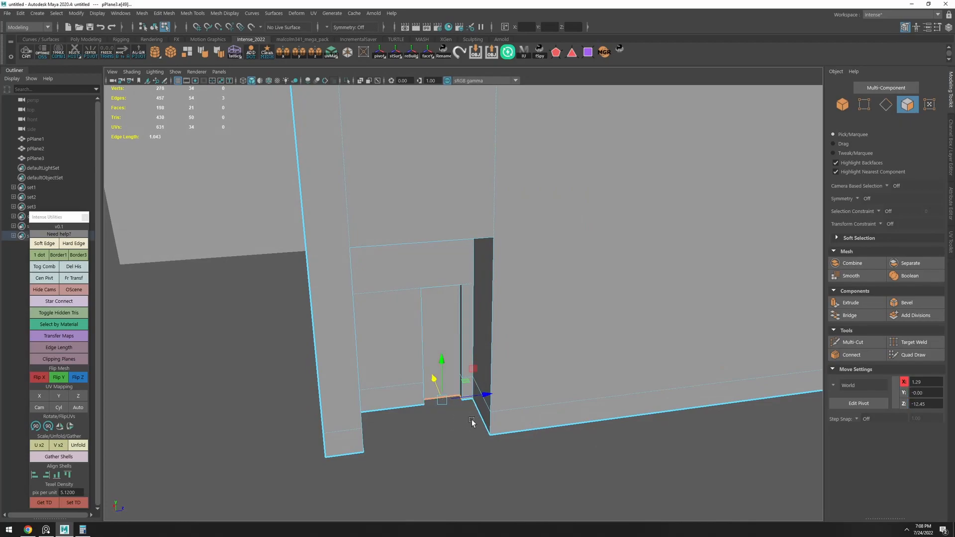
left_click_drag(468, 426, 558, 378, "alt")
key("ctrl+z")
key("ctrl+z")
key("ctrl+z")
key("ctrl+z")
key("ctrl+z")
key("ctrl+z")
key("ctrl+z")
key("ctrl+z")
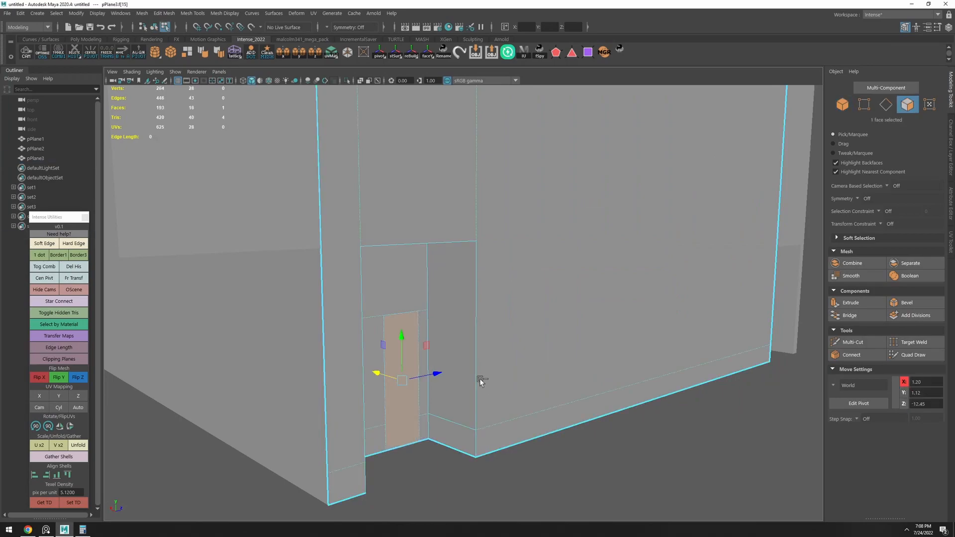
key("ctrl+z")
left_click_drag(467, 382, 409, 398, "alt")
left_click(444, 409)
key("ctrl+z")
Create a Lambert material named "door" in Hypershade and give it a brown colour
scroll(475, 382, "down", 3)
left_click_drag(474, 380, 497, 390, "alt")
key("F8")
left_click_drag(463, 433, 547, 348, "alt")
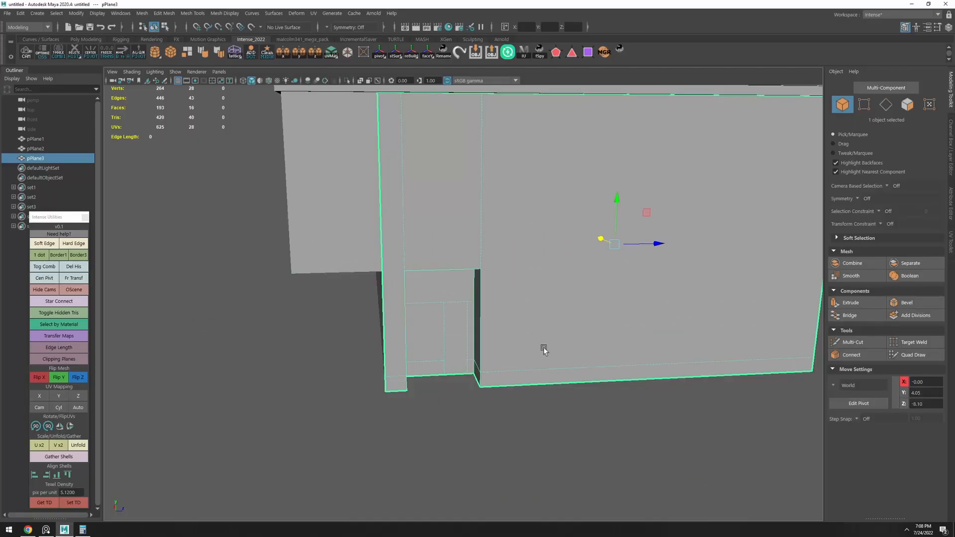
key("alt+h")
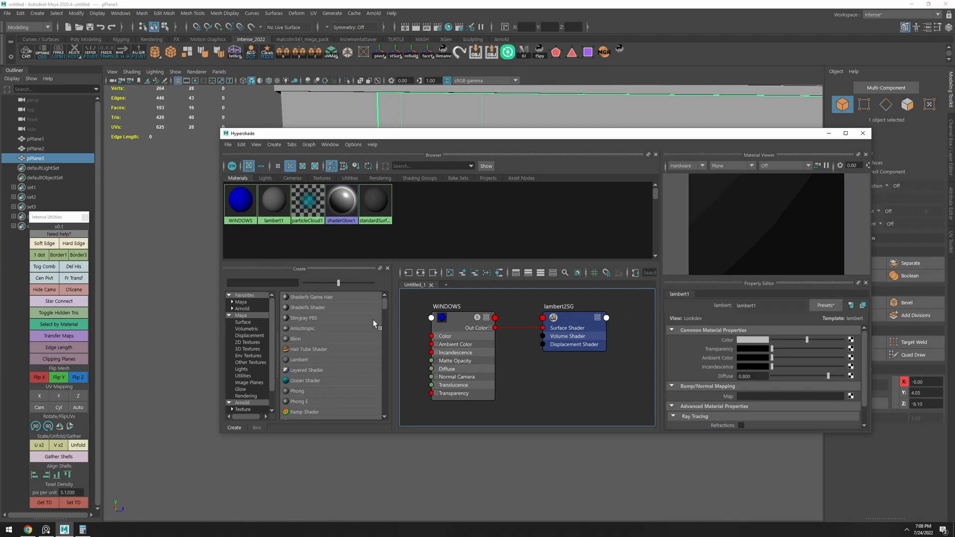
left_click(304, 360)
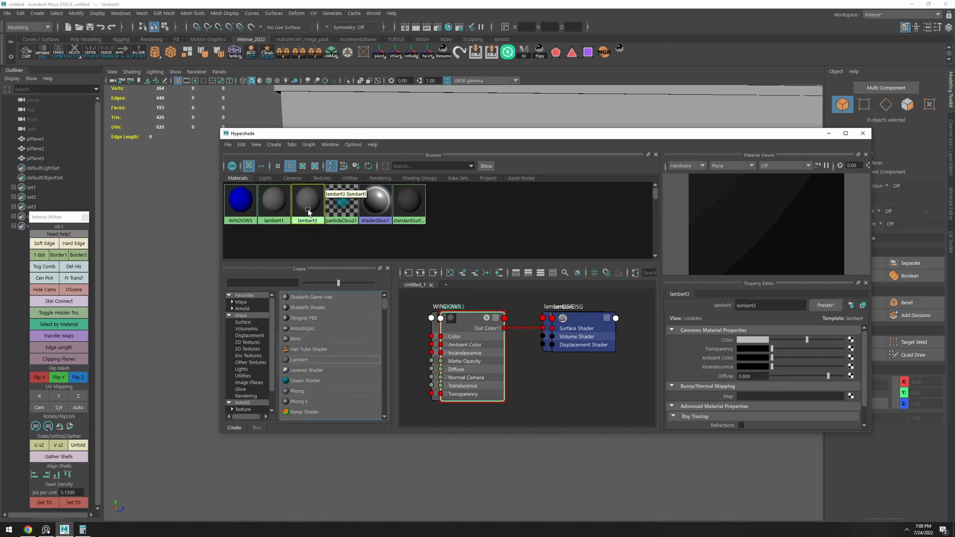
double_click(763, 306)
type("door")
key("Return")
left_click(751, 340)
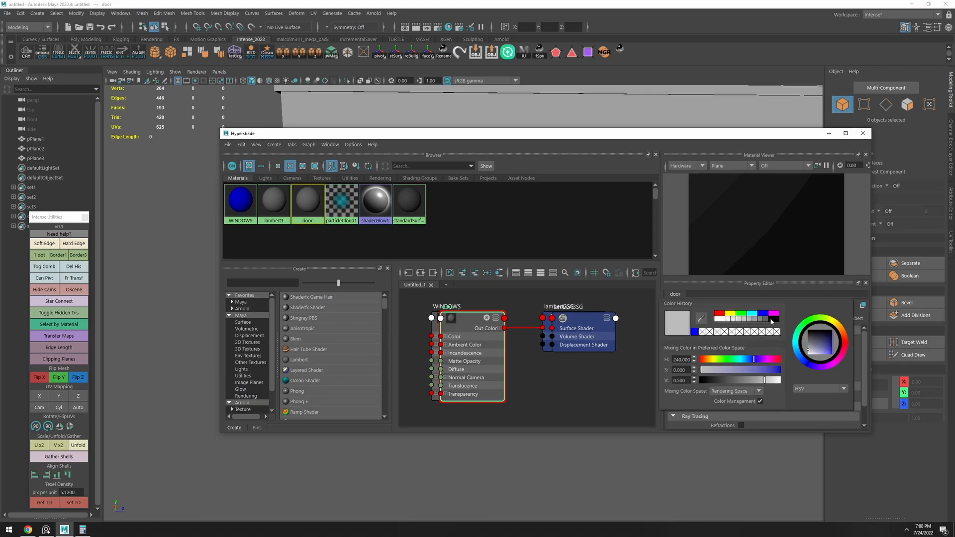
left_click_drag(836, 345, 827, 347)
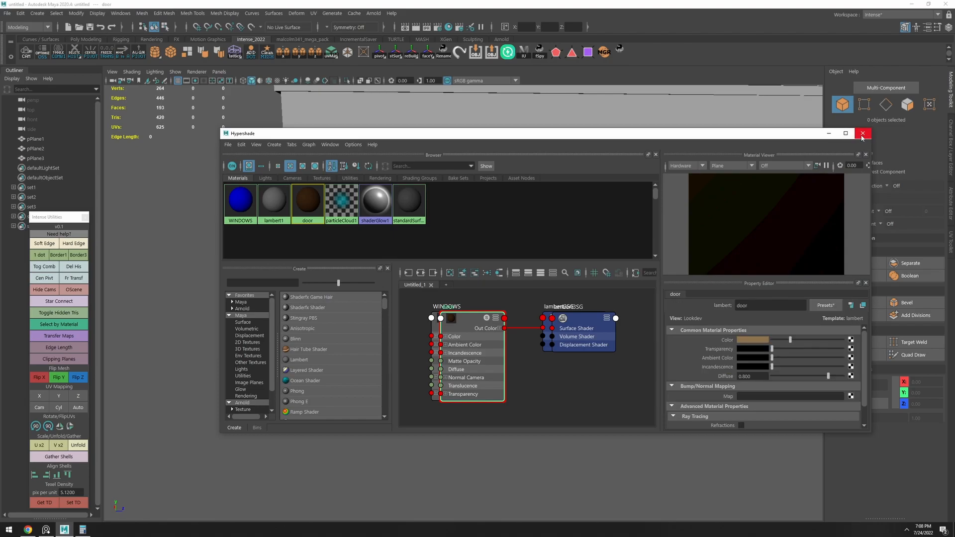
left_click(862, 135)
Assign the existing "door" material to the door face on the recess's back wall
left_click(451, 337)
key("F11")
left_click(455, 331)
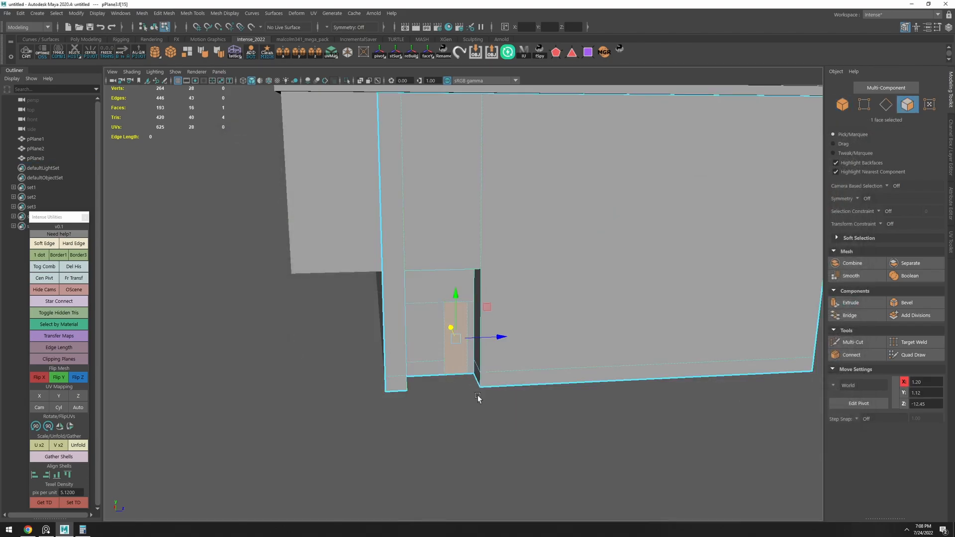
right_click(477, 397)
mouse_move(495, 530)
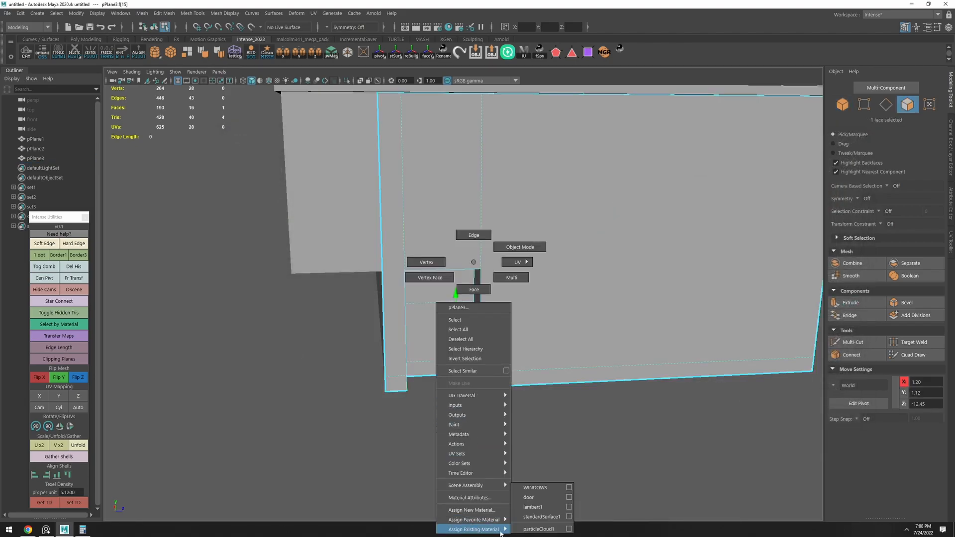
left_click(543, 497)
key("F8")
left_click(544, 476)
scroll(538, 344, "down", 4)
left_click_drag(538, 344, 495, 336, "alt")
scroll(494, 337, "up", 5)
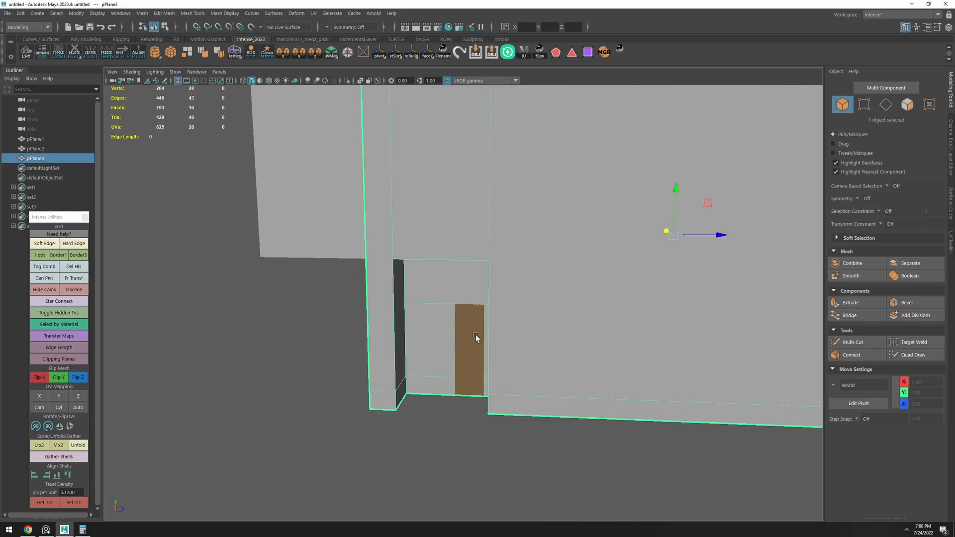
Compare the rear door's proportions with Street View and widen the door by shifting one of its vertical sides along Z
key("alt+Tab")
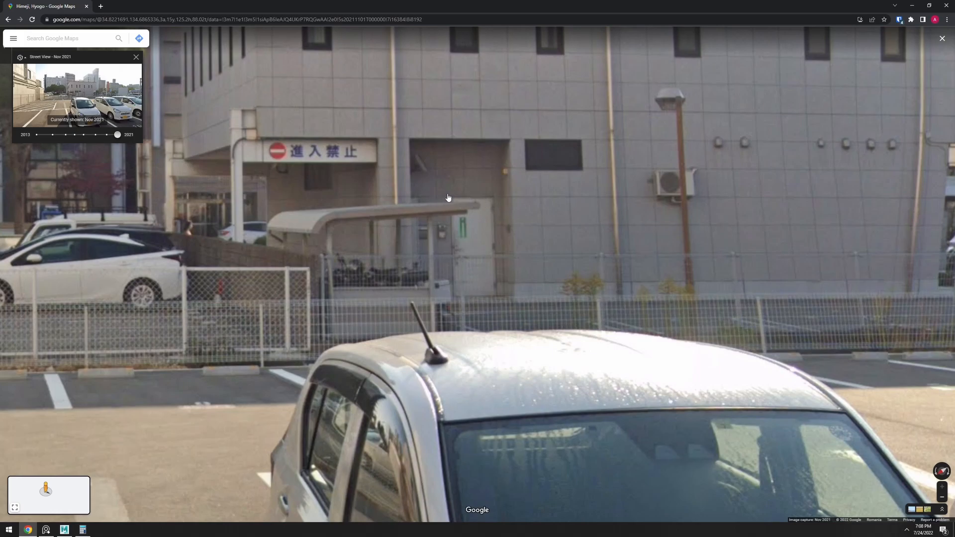
key("alt+Tab")
scroll(468, 343, "up", 4)
left_click_drag(460, 364, 508, 328, "alt")
left_click(431, 350)
left_click(434, 407, "shift")
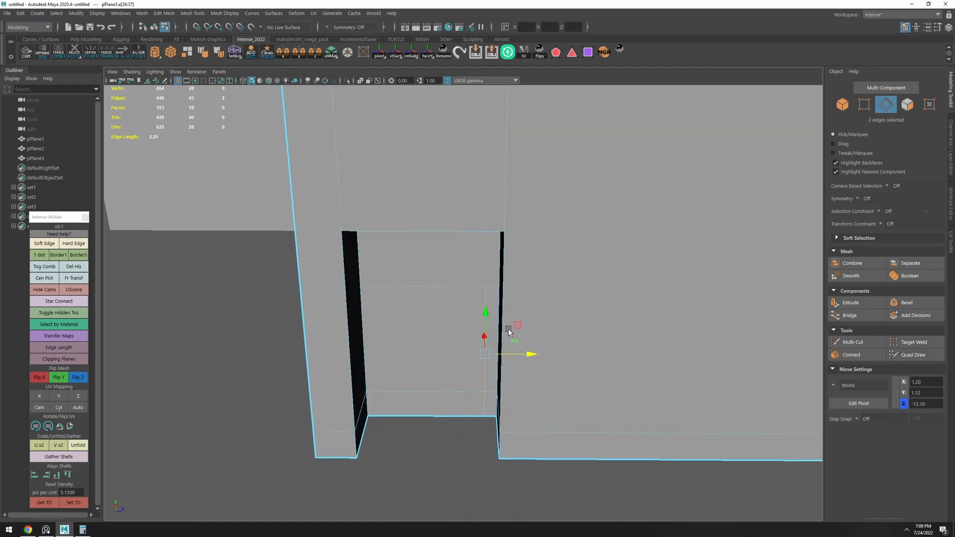
left_click(573, 26)
type("-0.5")
key("Return")
left_click(417, 453)
scroll(417, 398, "down", 3)
left_click_drag(423, 386, 432, 369, "alt")
Examine the bank's side wall and recessed rear doorway in Street View from several street positions
key("alt+Tab")
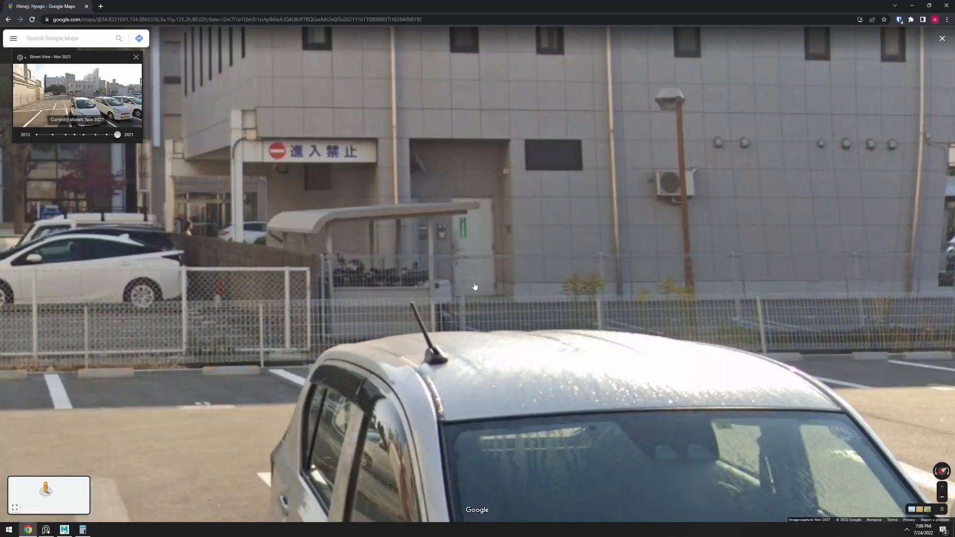
left_click(468, 277)
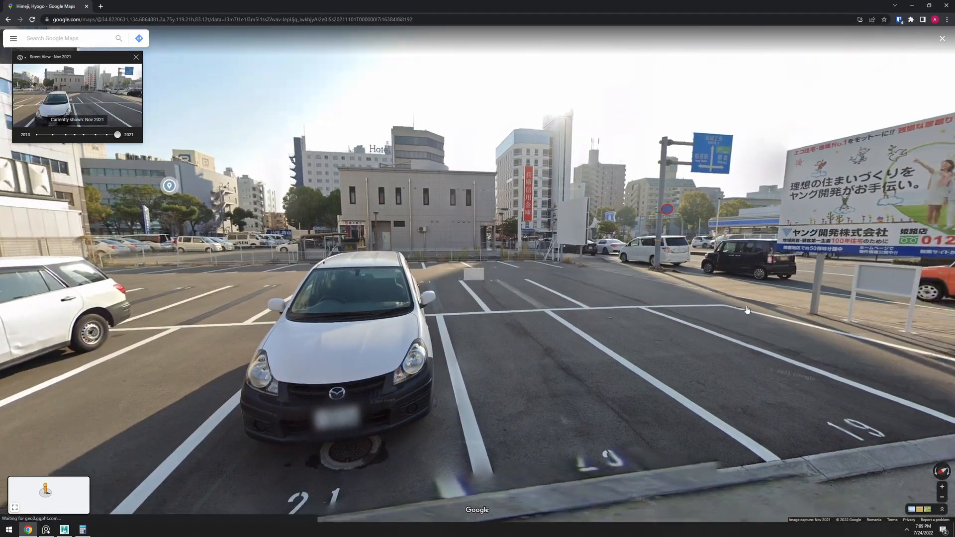
left_click(747, 310)
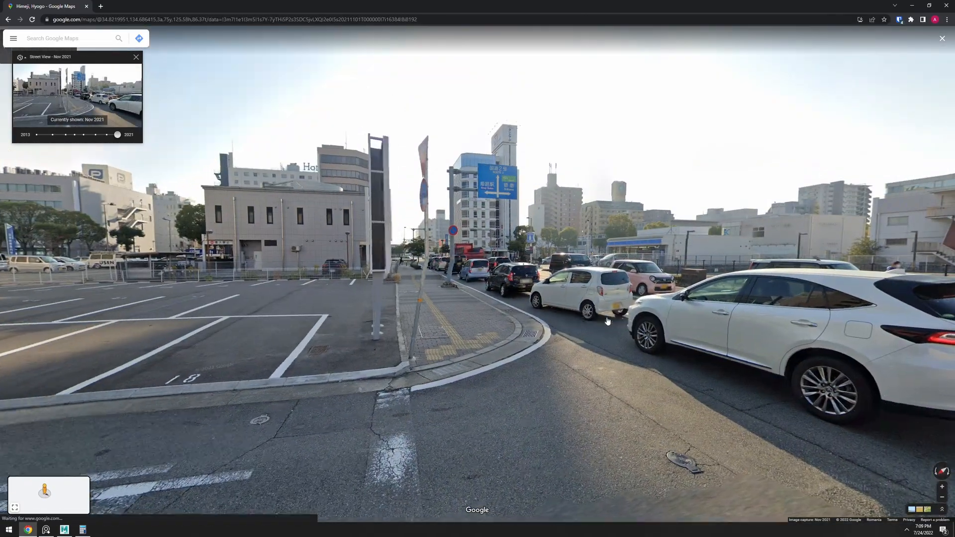
left_click(608, 321)
left_click_drag(224, 252, 438, 261)
scroll(438, 261, "up", 5)
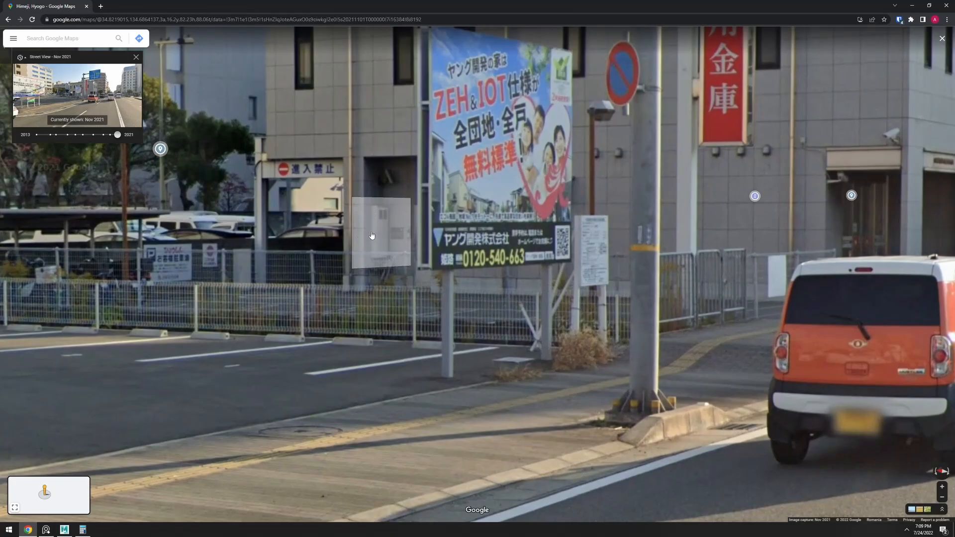
left_click(667, 380)
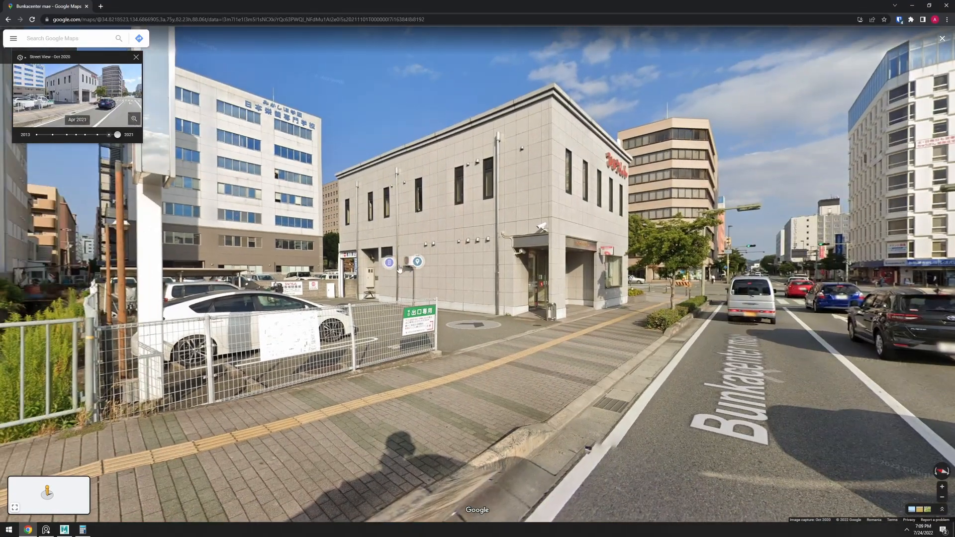
left_click(373, 275)
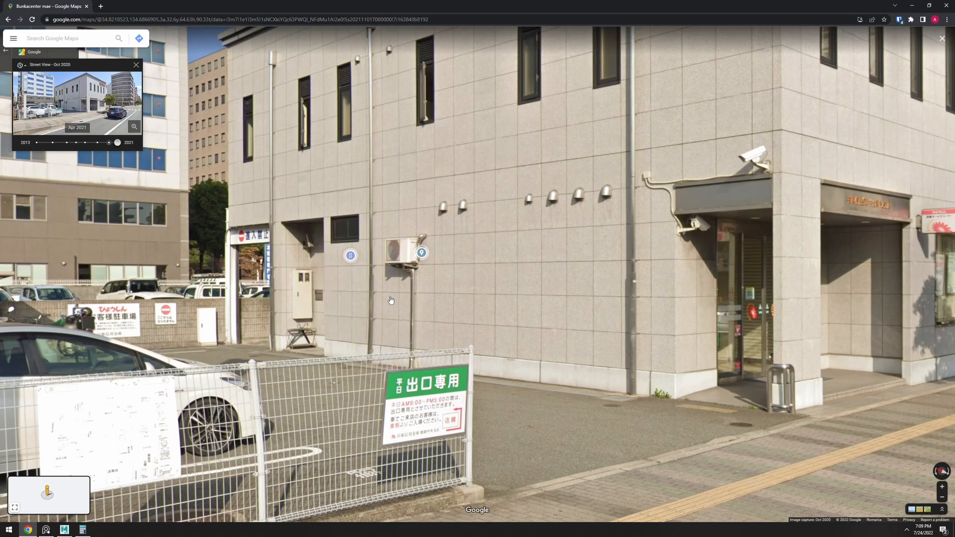
scroll(391, 300, "down", 3)
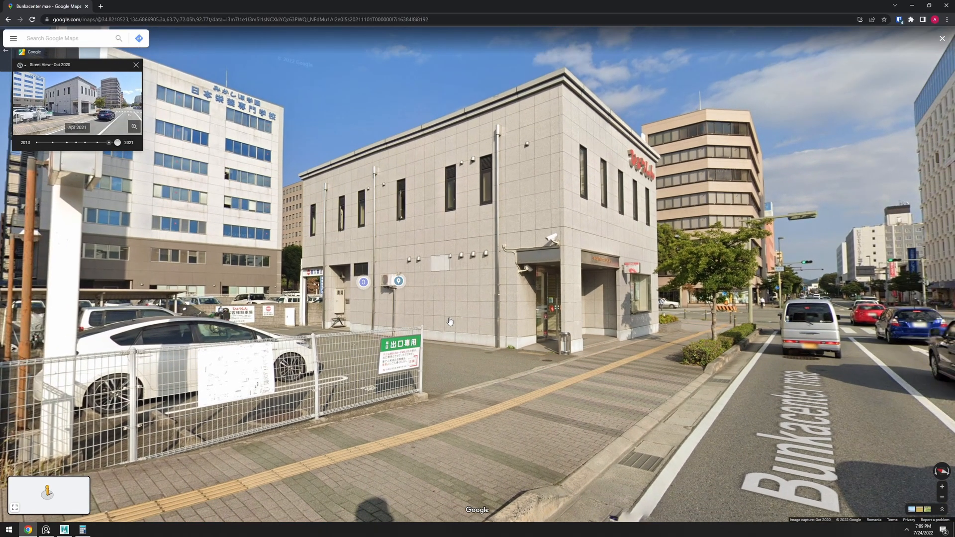
Examine the bank's front entrance in Street View head-on and from the street corner
left_click(697, 367)
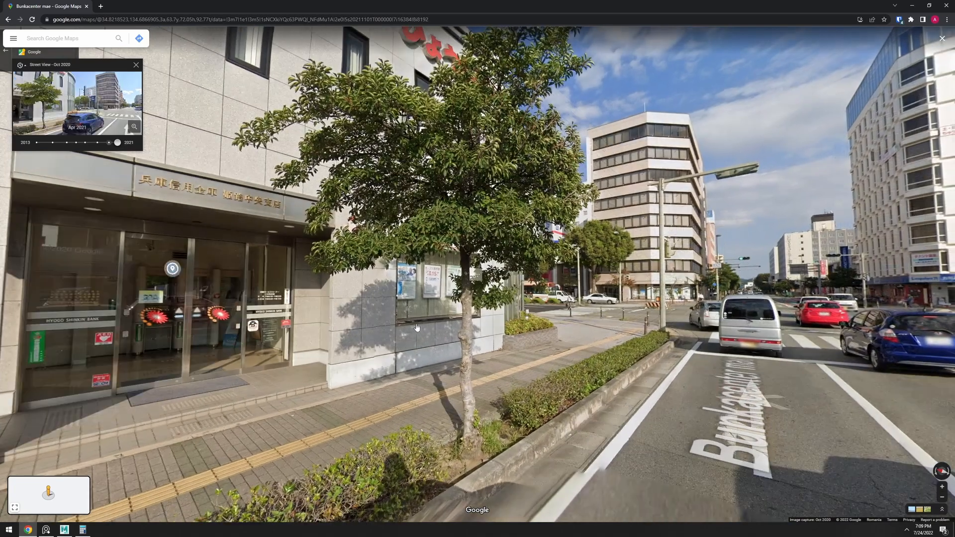
left_click(509, 307)
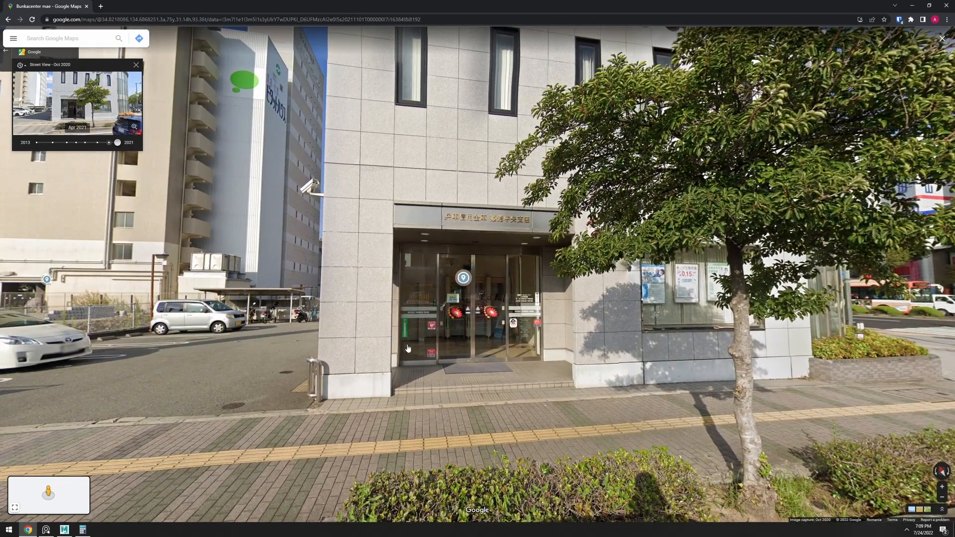
scroll(449, 379, "up", 2)
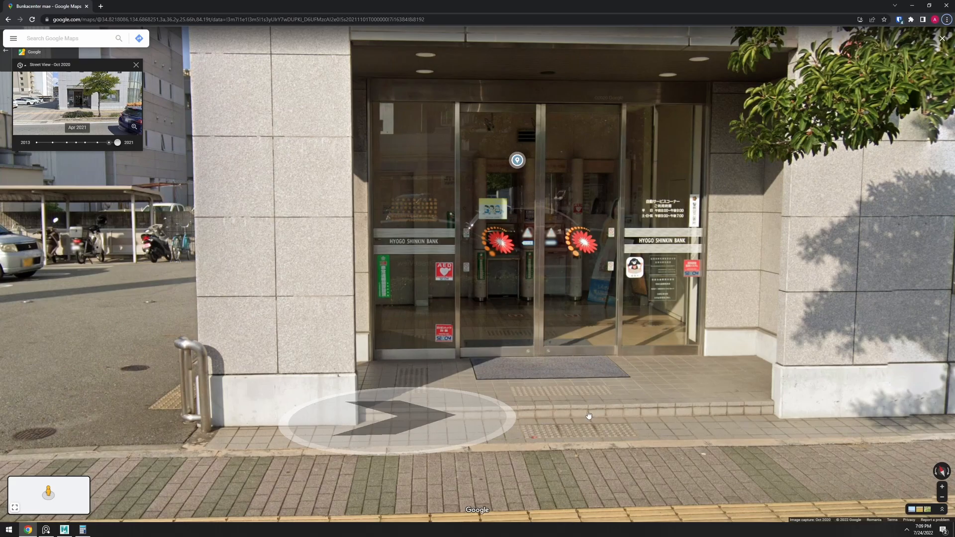
left_click_drag(405, 392, 539, 384)
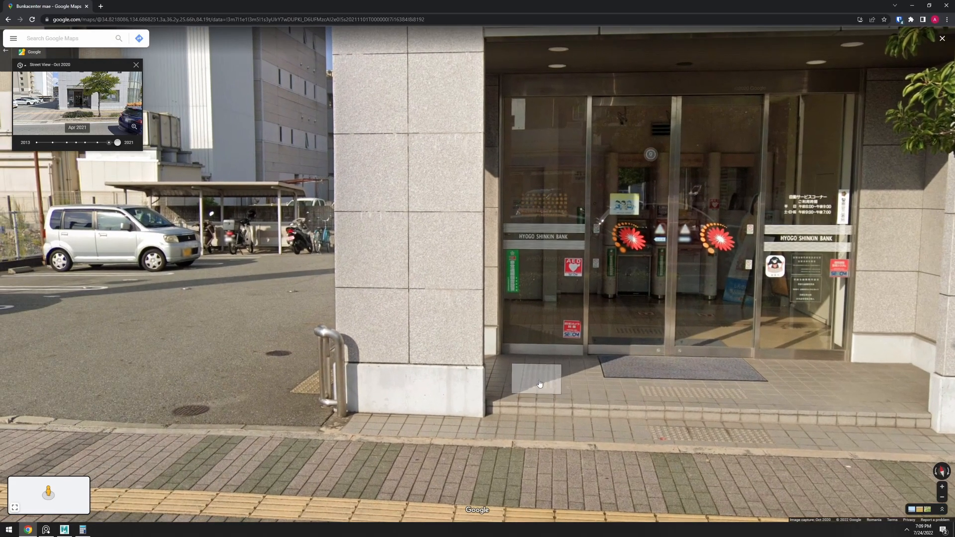
scroll(539, 384, "down", 2)
left_click(202, 400)
left_click(717, 361)
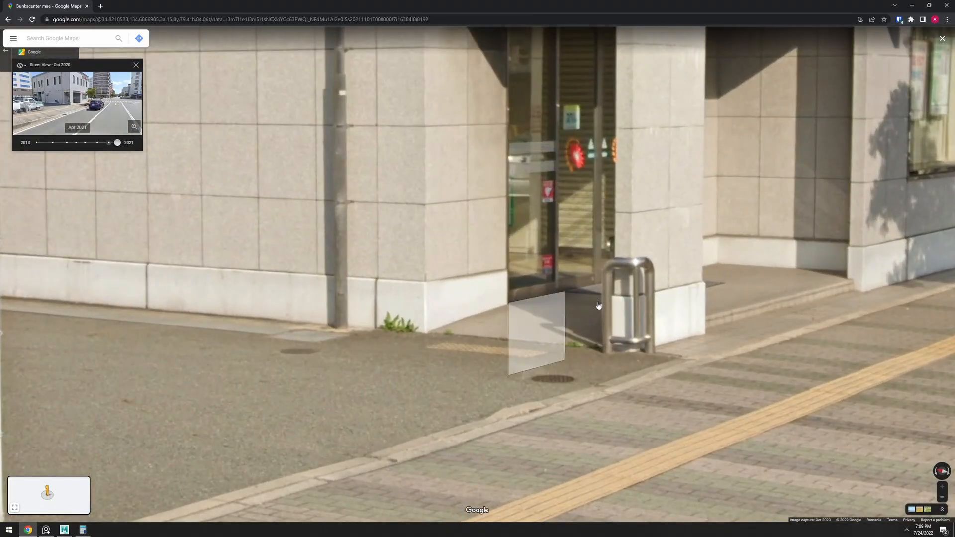
left_click(598, 305)
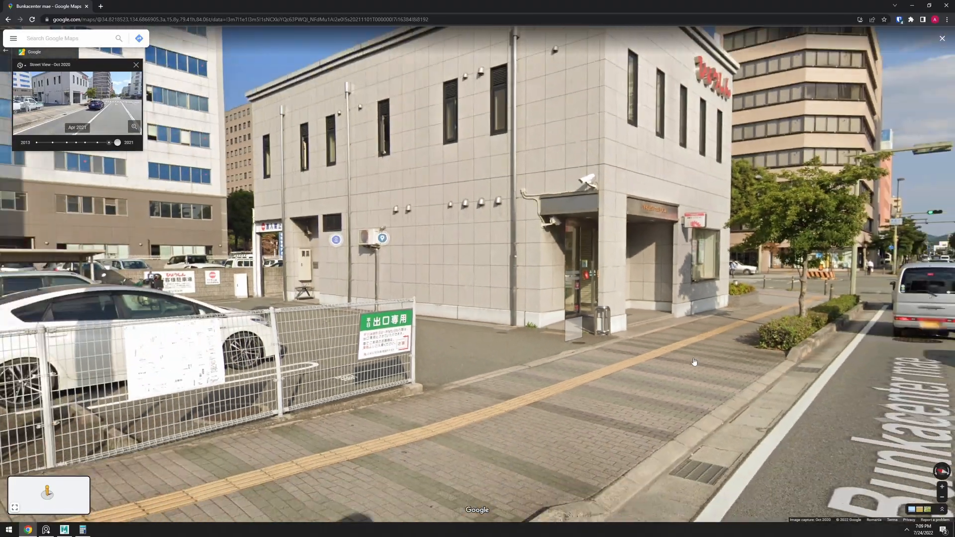
Inspect the front entrance's raised floor, its step and the adjoining plinths close up in Street View
scroll(453, 341, "up", 3)
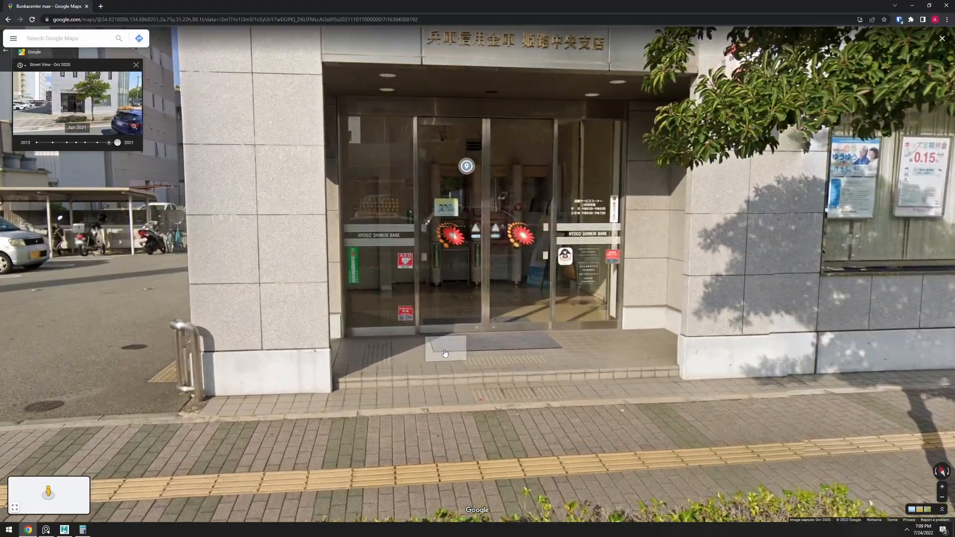
left_click(622, 376)
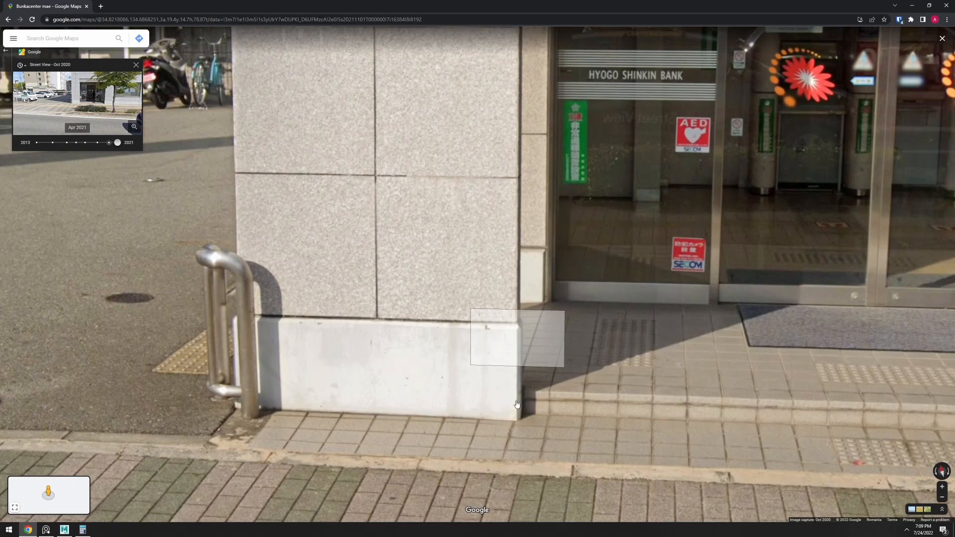
scroll(606, 382, "down", 4)
left_click_drag(602, 363, 490, 345)
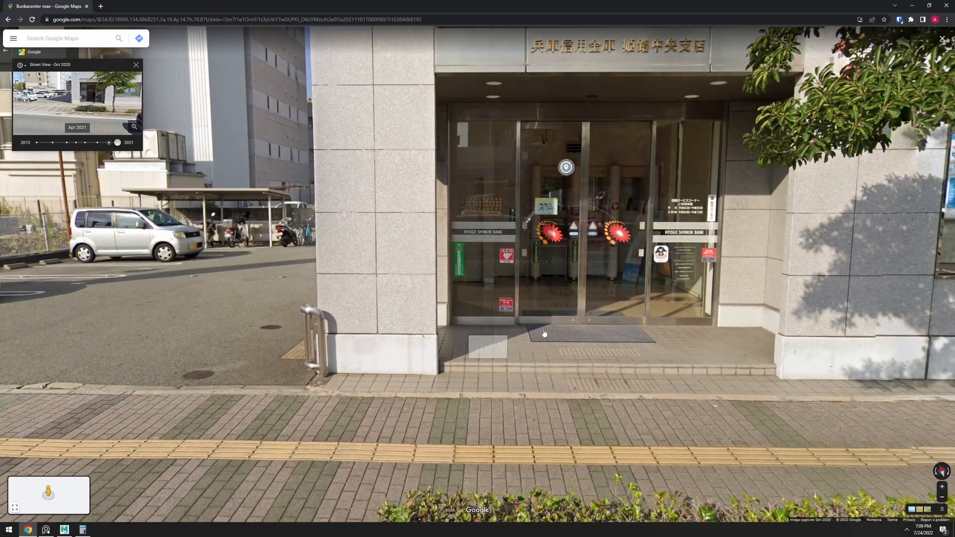
left_click_drag(583, 335, 497, 352)
scroll(639, 375, "up", 3)
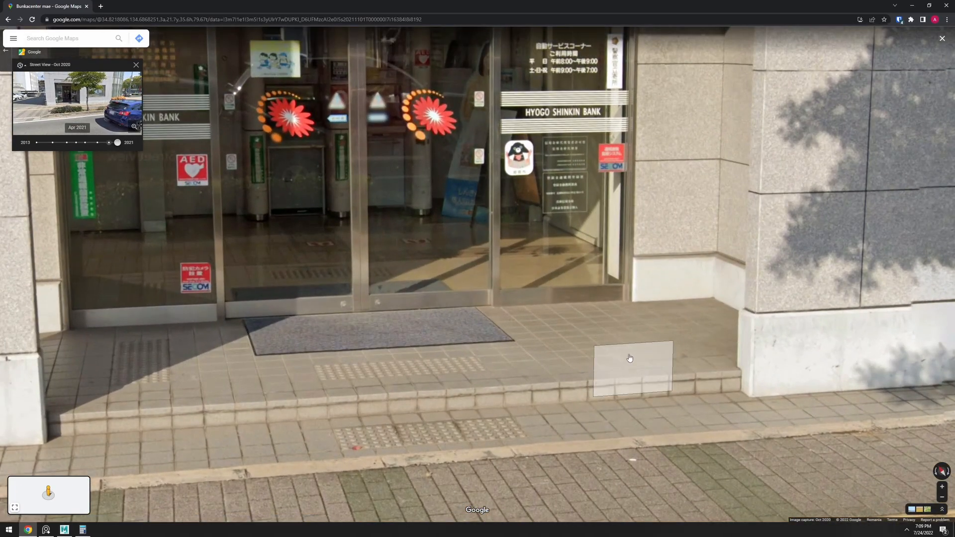
Return to Maya and create a polygon cube on the ground in front of the recessed front entrance
key("alt+Tab")
scroll(554, 339, "down", 3)
left_click_drag(553, 339, 618, 383, "alt")
scroll(547, 386, "up", 4)
key("F11")
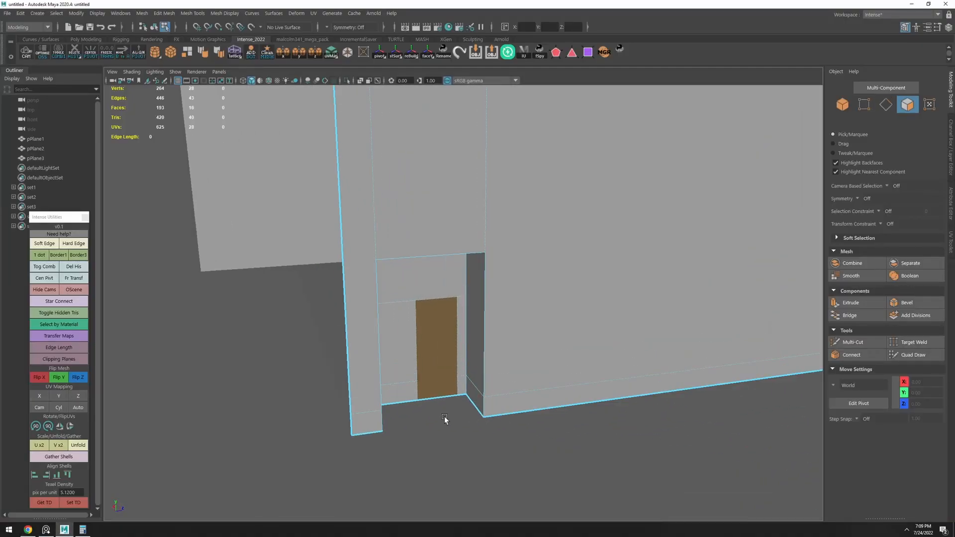
left_click_drag(462, 425, 479, 364, "alt")
key("alt+Tab")
key("alt+Tab")
left_click(528, 396)
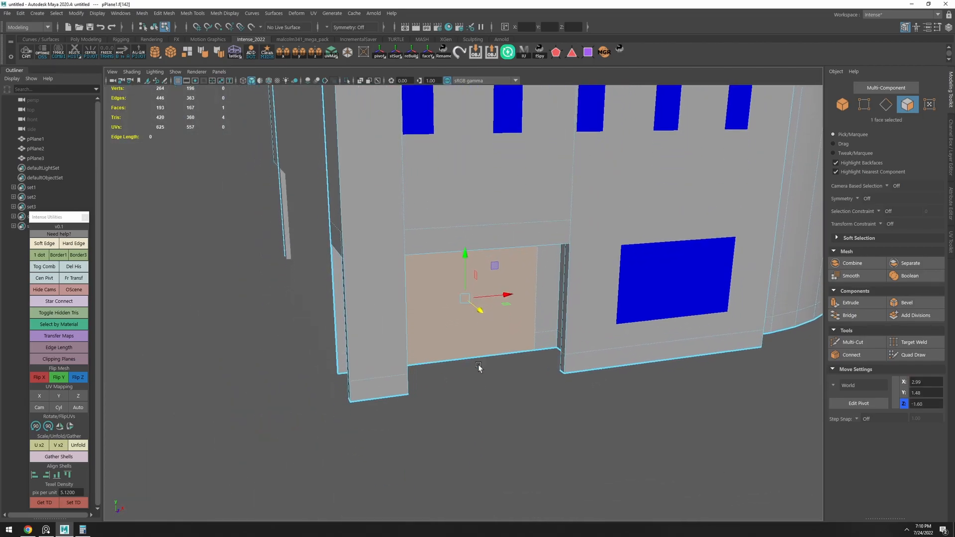
left_click(479, 385)
right_click_drag(477, 331, 468, 359, "shift")
left_click_drag(513, 415, 493, 391)
Combine the new cube with the front wall mesh pPlane1
key("F8")
left_click(495, 343, "shift")
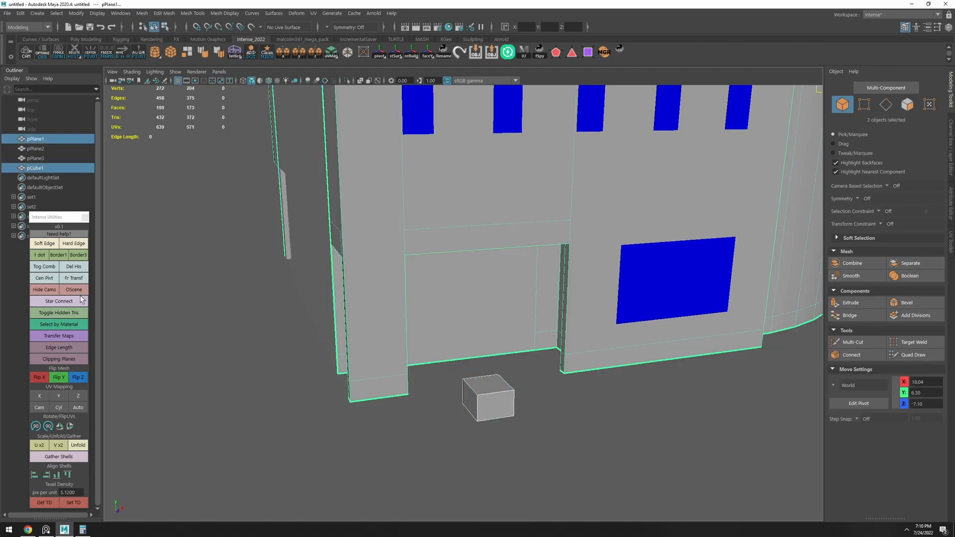
left_click(46, 268)
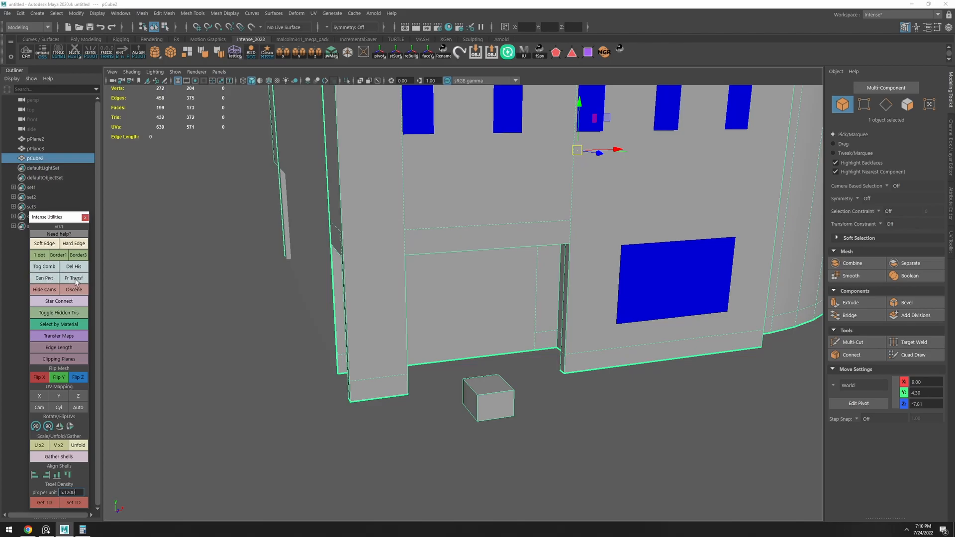
Frame the building and start saving the scene in the CS Projects folder under Buildings, Hyogo Shinkin Bank, Working
left_click(491, 393)
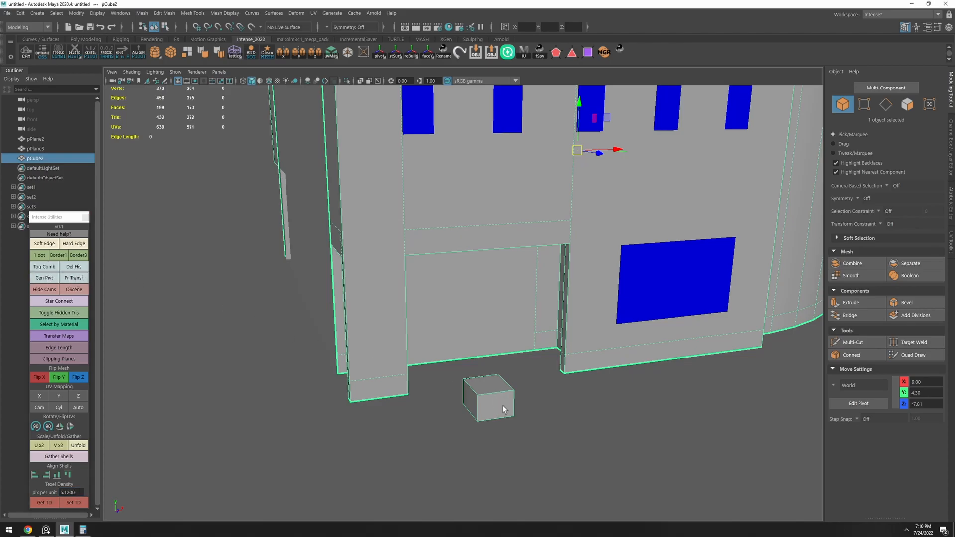
key("f")
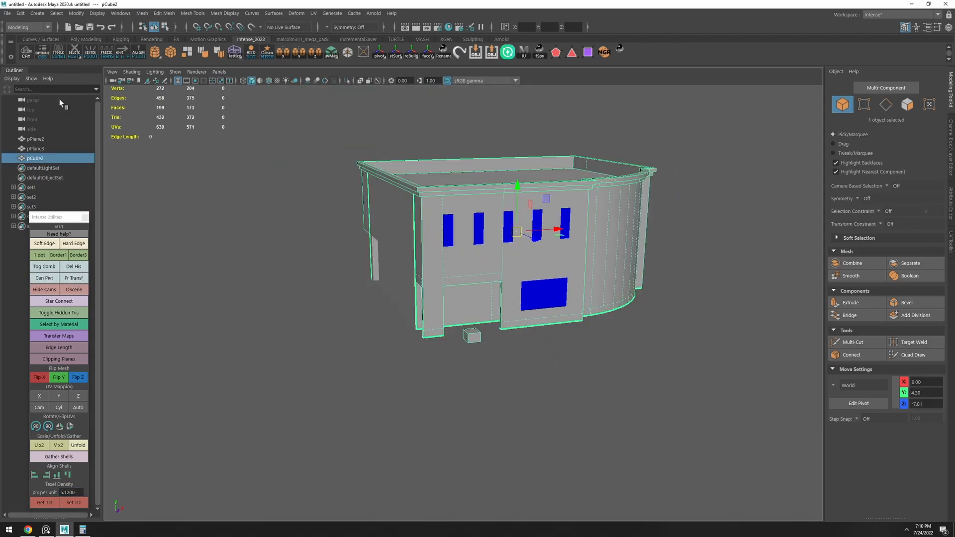
left_click(7, 13)
left_click(44, 62)
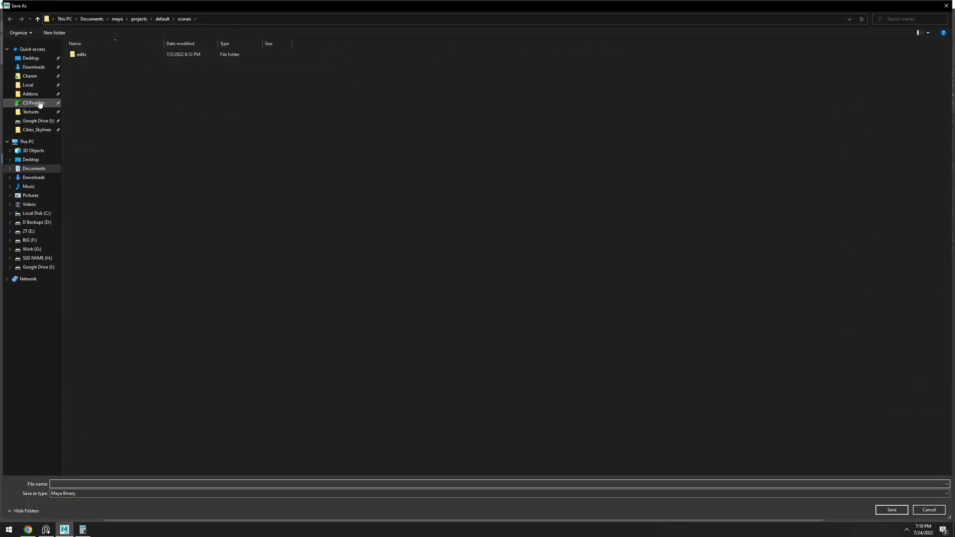
left_click(38, 104)
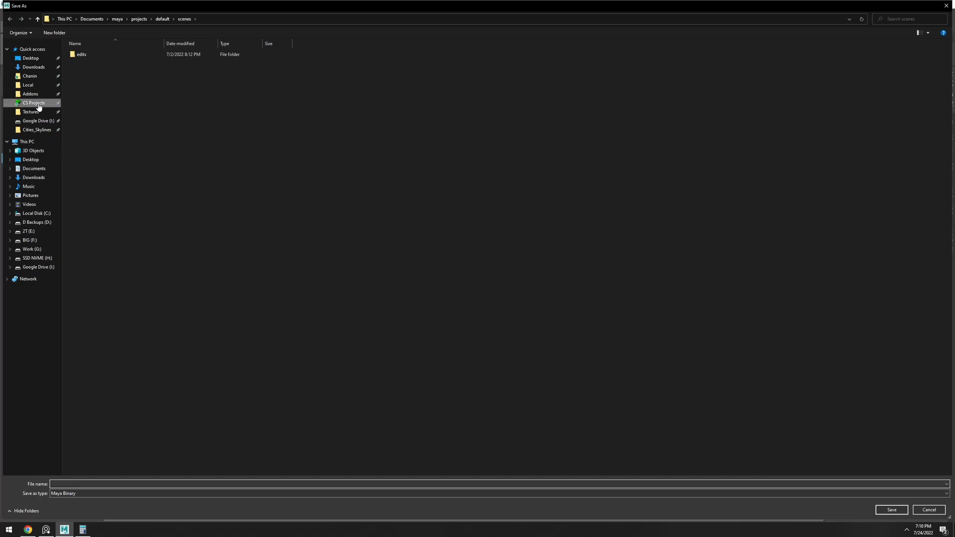
double_click(99, 86)
left_click(102, 78)
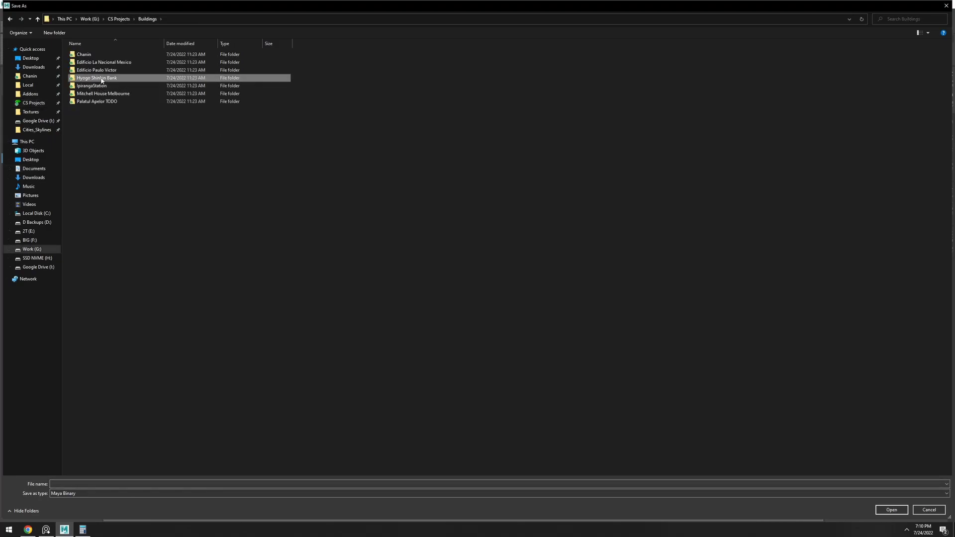
double_click(102, 79)
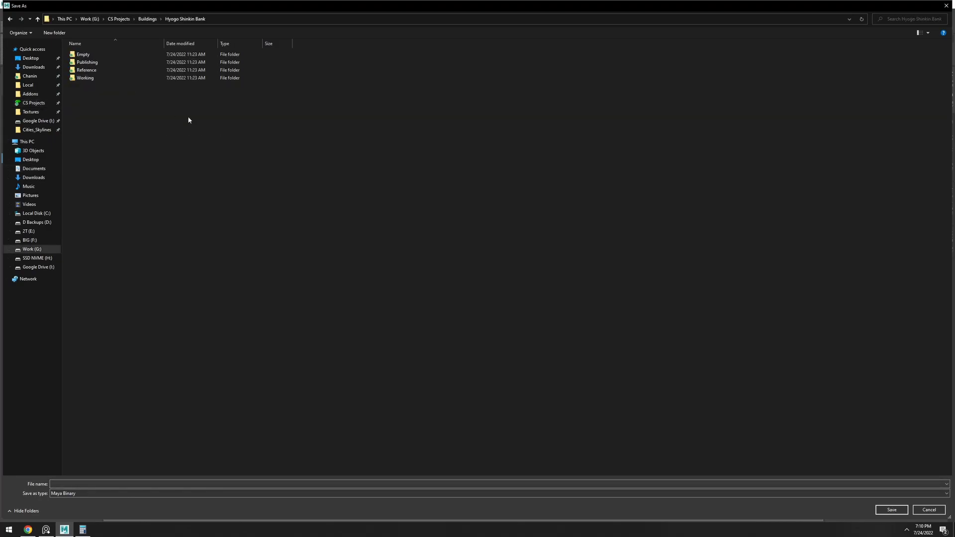
double_click(85, 78)
Save the scene as a Maya ASCII file named hyogoshinkin
left_click(91, 494)
left_click(91, 501)
left_click(85, 484)
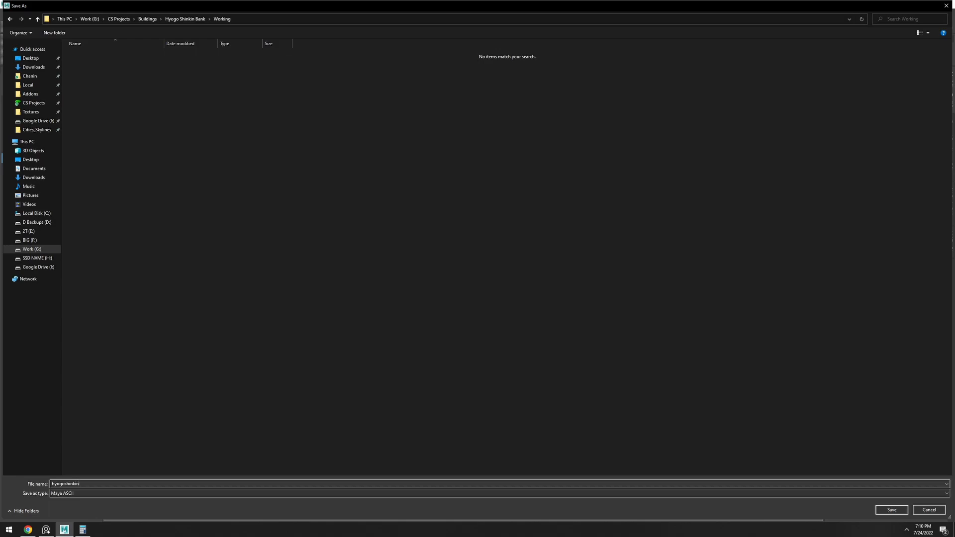
key("Return")
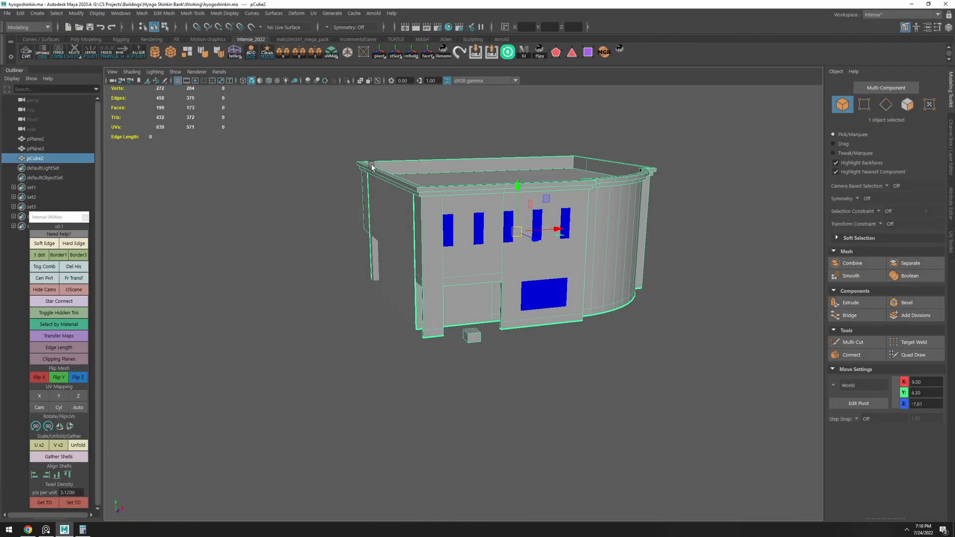
Select all faces of the small cube before the front entrance and align their pivot to its side
scroll(487, 294, "up", 3)
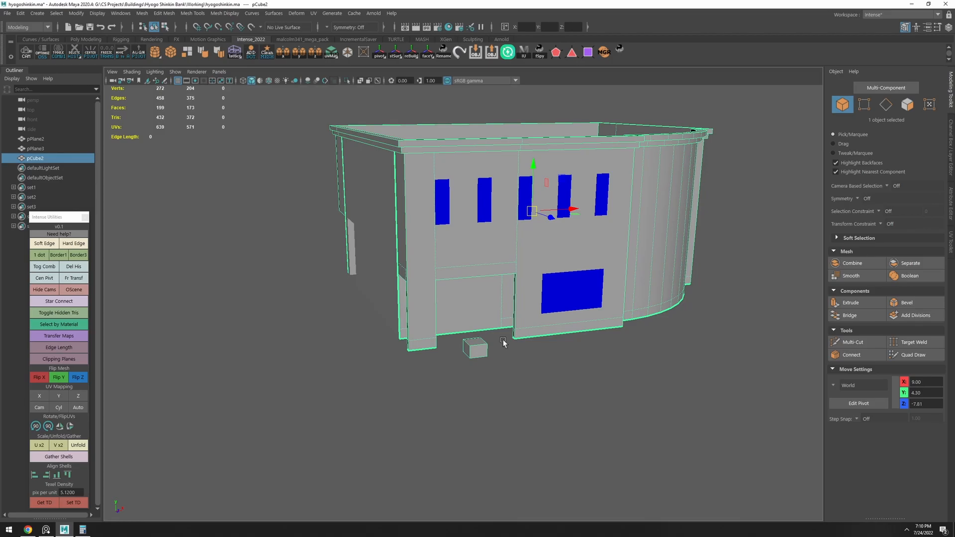
scroll(503, 342, "down", 5)
left_click(500, 305)
key("F11")
double_click(469, 323)
scroll(499, 336, "up", 5)
key("f")
right_click_drag(518, 384, 515, 318, "alt")
left_click_drag(516, 318, 572, 364, "alt")
key("d")
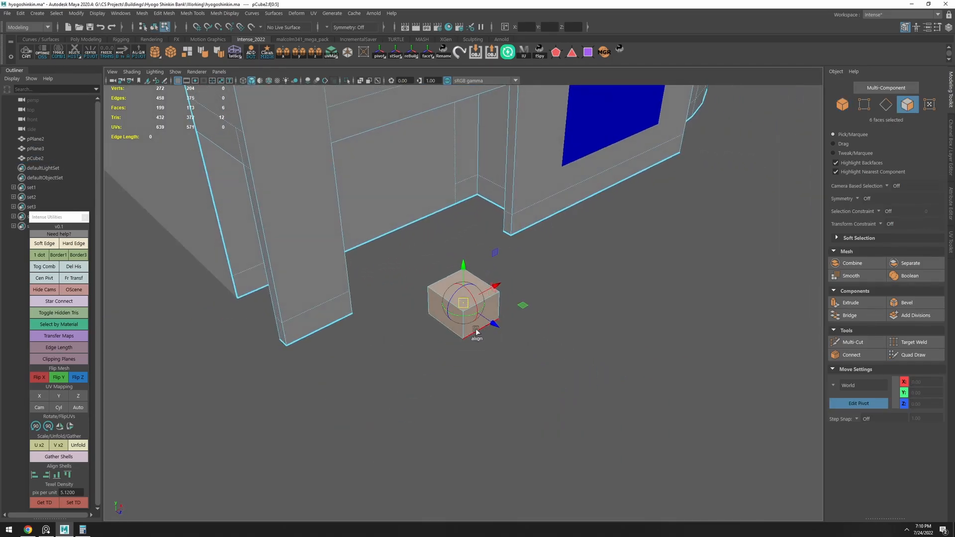
left_click(477, 323)
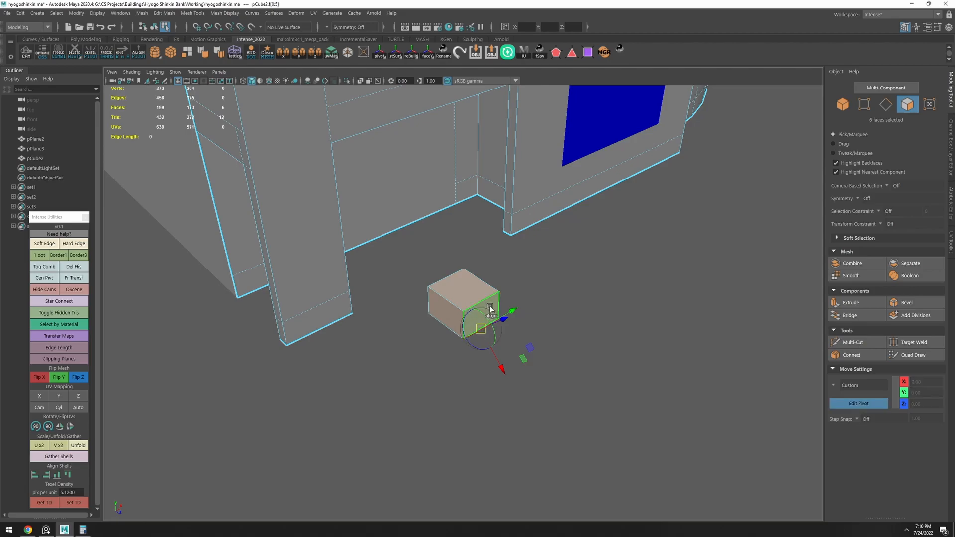
left_click(490, 307)
Snap the cube's faces to the base corner of the front wall beside the entrance
key("d")
key("v")
left_click_drag(511, 334, 514, 238)
Stretch the block by snapping its right end face to the right side of the entrance opening
left_click_drag(458, 275, 617, 322, "alt")
left_click(548, 279)
key("w")
key("v")
left_click_drag(505, 269, 481, 279, "alt")
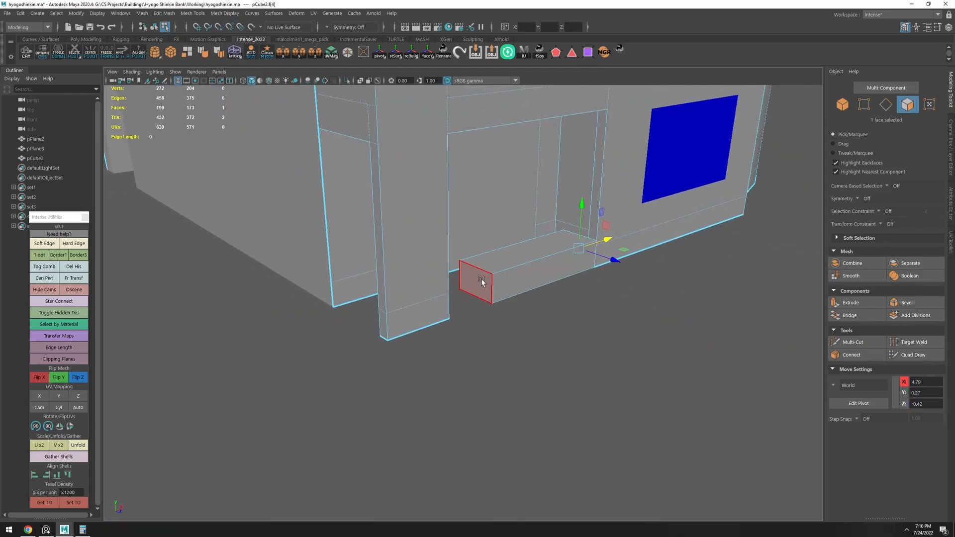
Extend the block's left end to the entrance's left pillar and lower it to step height, comparing with Street View
left_click(492, 277)
left_click_drag(453, 313, 350, 294, "alt")
key("alt+Tab")
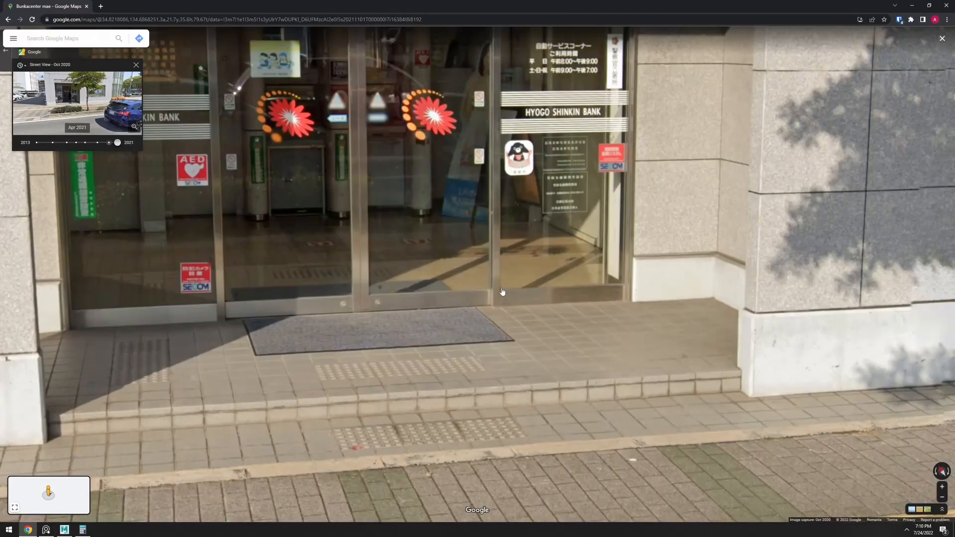
key("alt+Tab")
left_click_drag(568, 313, 351, 303, "alt")
key("alt+Tab")
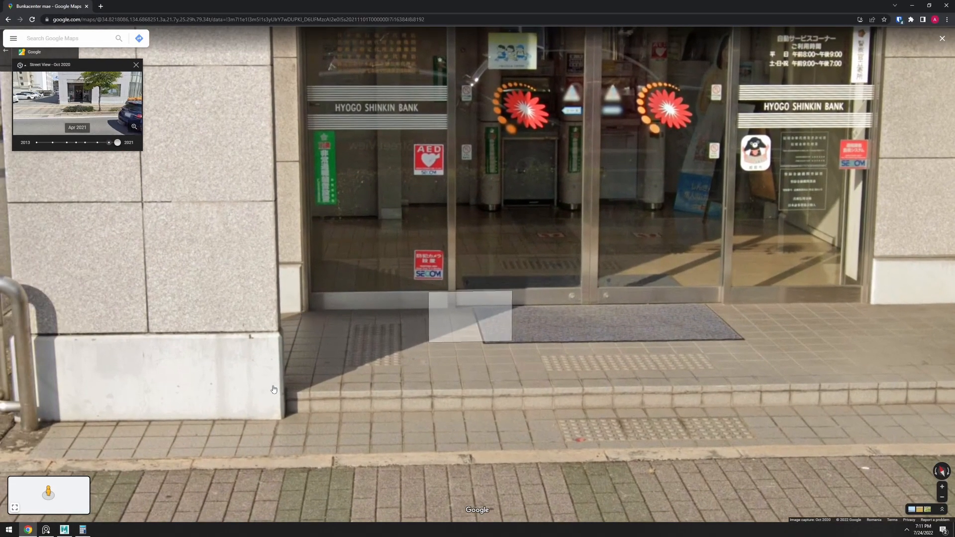
key("alt+Tab")
left_click_drag(480, 321, 372, 226, "alt")
Snap the step's rear face to the recessed back wall and delete that hidden face
left_click(530, 282)
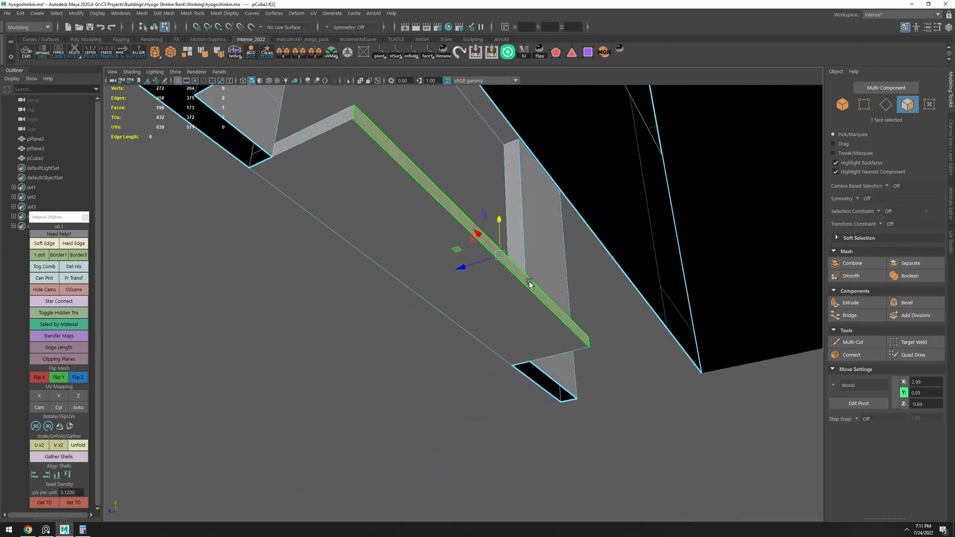
key("v")
left_click_drag(467, 268, 673, 304)
key("Delete")
Extrude the step's left end behind the pillar to the building's outer side and snap its outer top edge to the ground
left_click_drag(552, 284, 729, 344, "alt")
left_click_drag(452, 302, 529, 277, "alt")
left_click_drag(460, 273, 503, 283, "alt")
left_click(431, 321)
left_click_drag(422, 322, 450, 357, "alt")
left_click_drag(453, 321, 339, 409, "shift")
key("v")
left_click(375, 401)
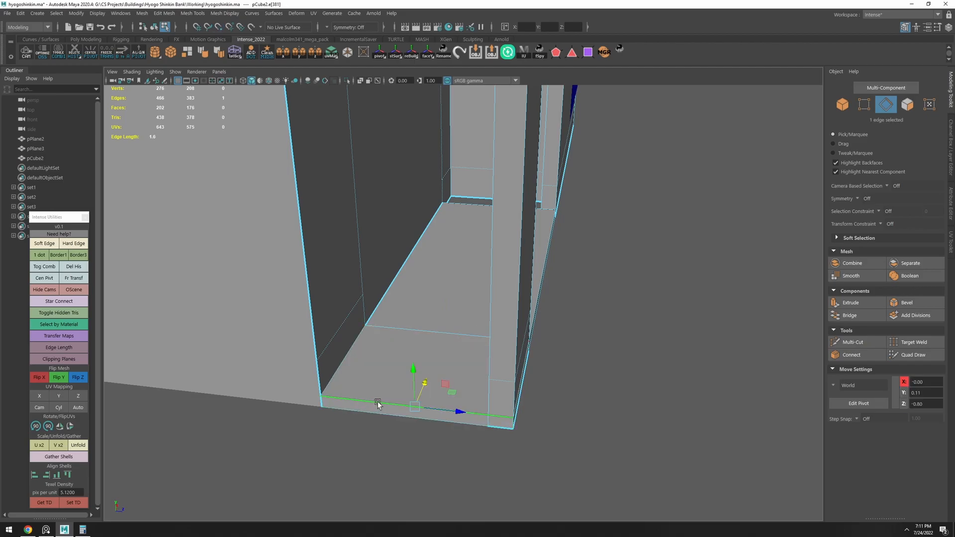
left_click_drag(415, 379, 520, 428)
Delete the hidden rear face of the entrance floor's extension behind the pillar
left_click_drag(543, 381, 217, 266, "alt")
double_click(389, 267)
left_click_drag(323, 279, 348, 144)
scroll(380, 254, "down", 3)
left_click_drag(381, 254, 637, 307, "alt")
key("Delete")
Inspect the entrance floor, pillar and recess from several sides for leftover faces or gaps
key("F8")
left_click(632, 357)
scroll(568, 321, "down", 4)
left_click_drag(569, 321, 390, 287, "alt")
left_click(468, 324)
key("F11")
left_click(436, 327)
left_click(513, 368)
scroll(389, 287, "down", 3)
left_click(437, 274)
key("F8")
left_click(474, 366)
scroll(461, 321, "up", 3)
left_click_drag(451, 296, 241, 294, "alt")
Measure the length of the bottom edge of the entrance's recessed back wall
left_click(459, 276)
key("F10")
left_click(377, 264)
left_click_drag(377, 264, 442, 248, "alt")
key("F11")
left_click(441, 247)
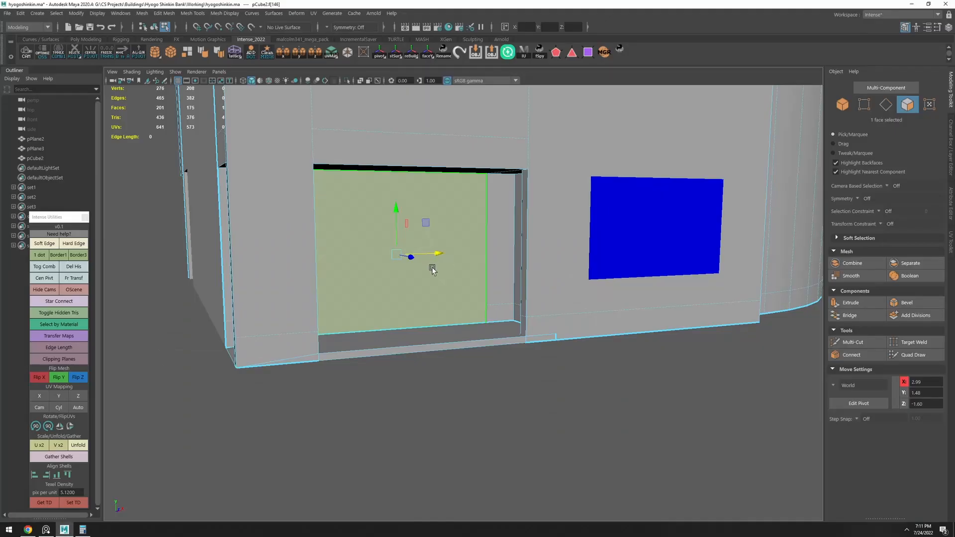
key("F10")
left_click(411, 321)
left_click_drag(411, 321, 350, 220, "alt")
key("ctrl+z")
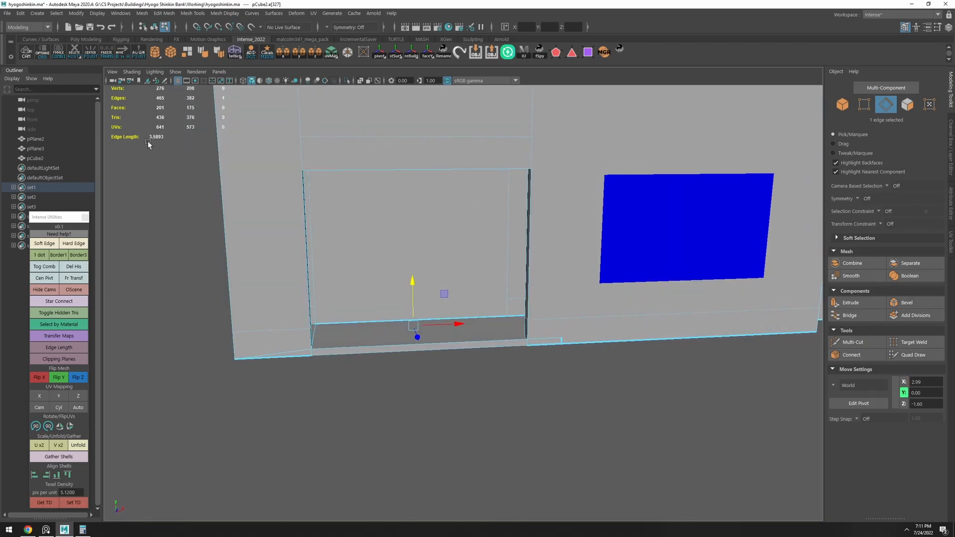
left_click_drag(271, 201, 460, 239, "alt")
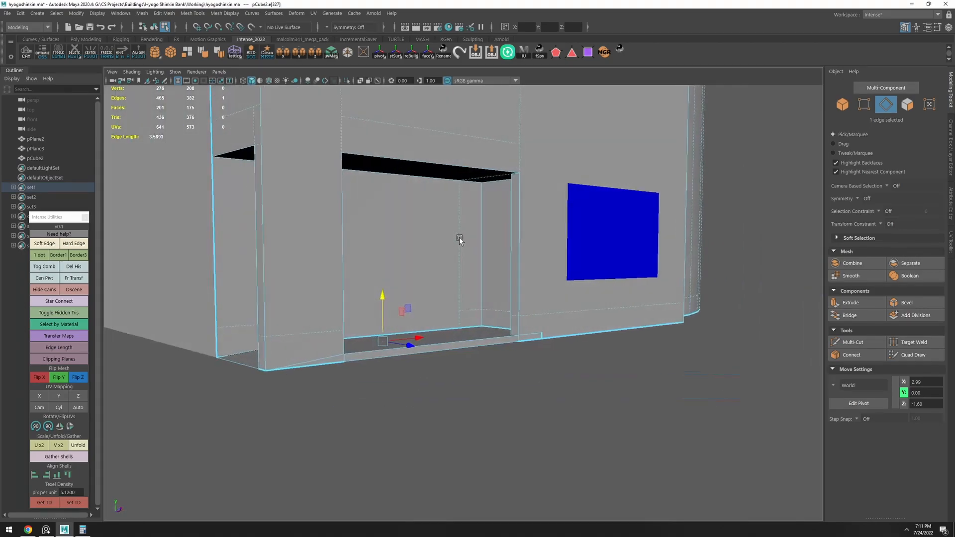
Compare the modelled entrance recess with the glass doors and side walls in Street View
key("alt+Tab")
scroll(495, 239, "down", 5)
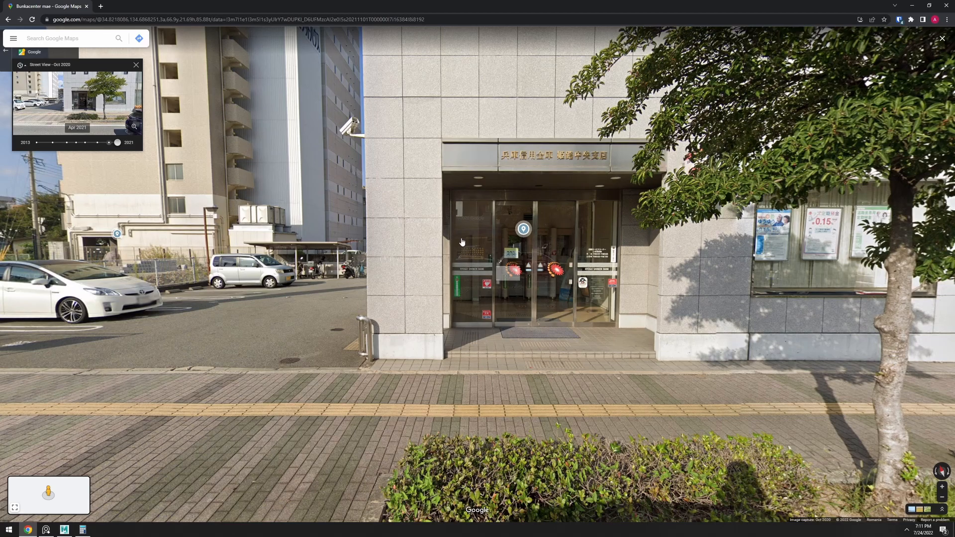
scroll(462, 242, "up", 3)
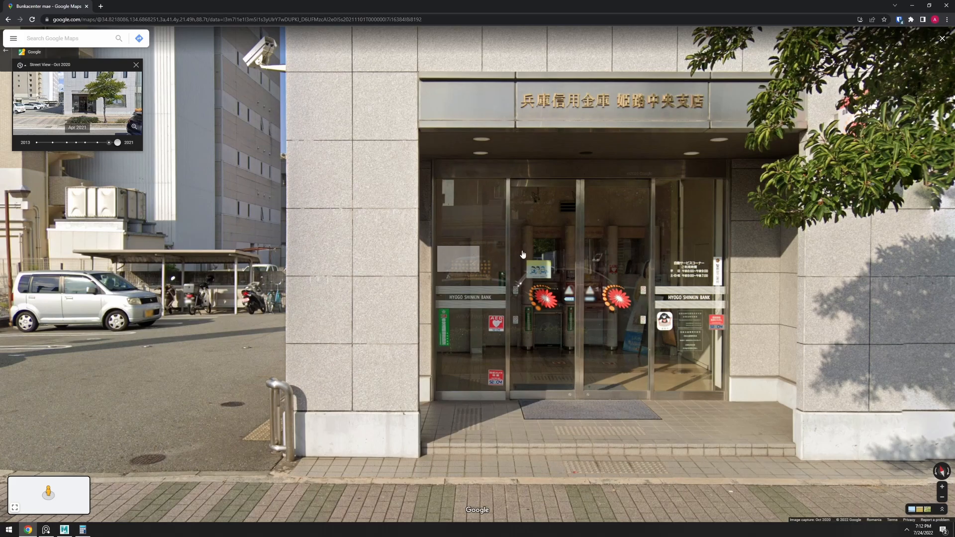
key("alt+Tab")
left_click_drag(515, 249, 417, 249, "alt")
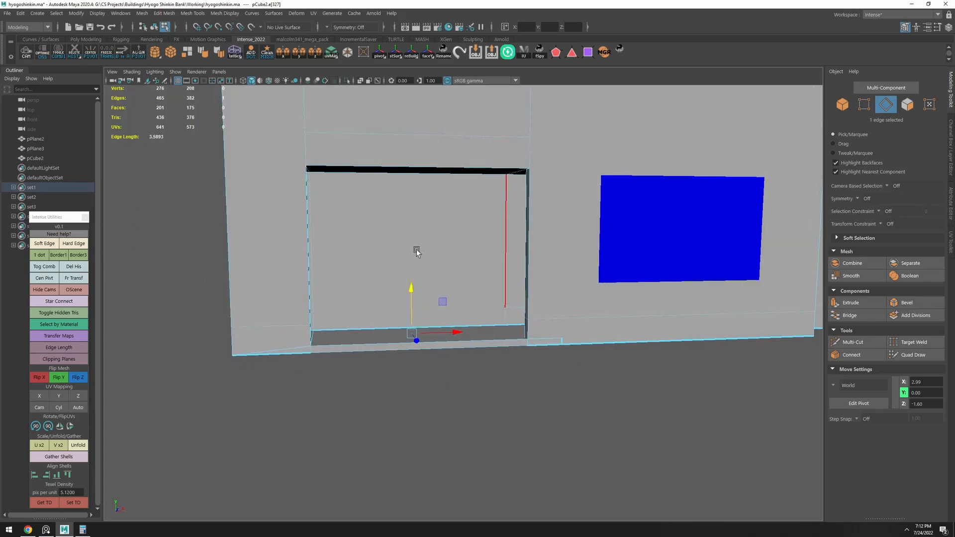
key("alt+Tab")
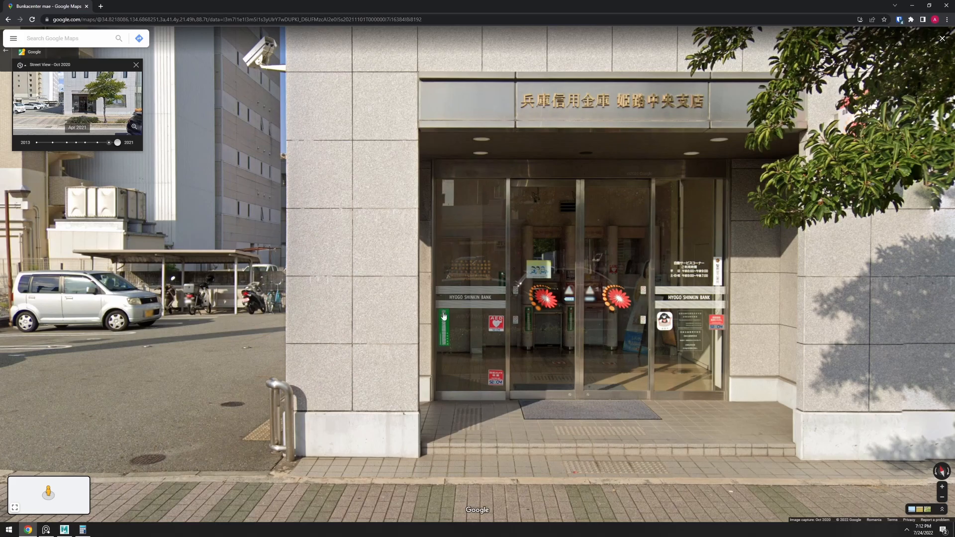
key("alt+Tab")
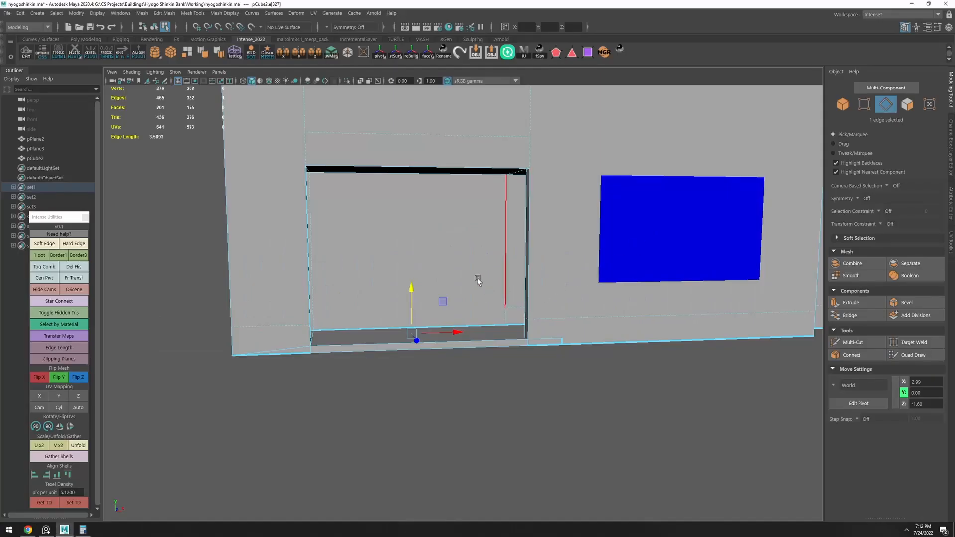
scroll(463, 276, "up", 4)
left_click(407, 230)
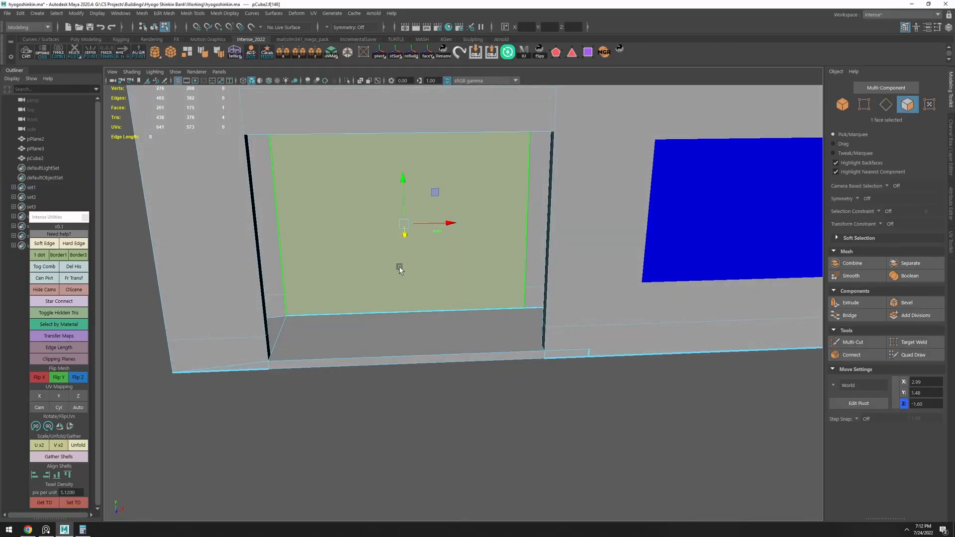
right_click_drag(373, 255, 440, 499, "shift")
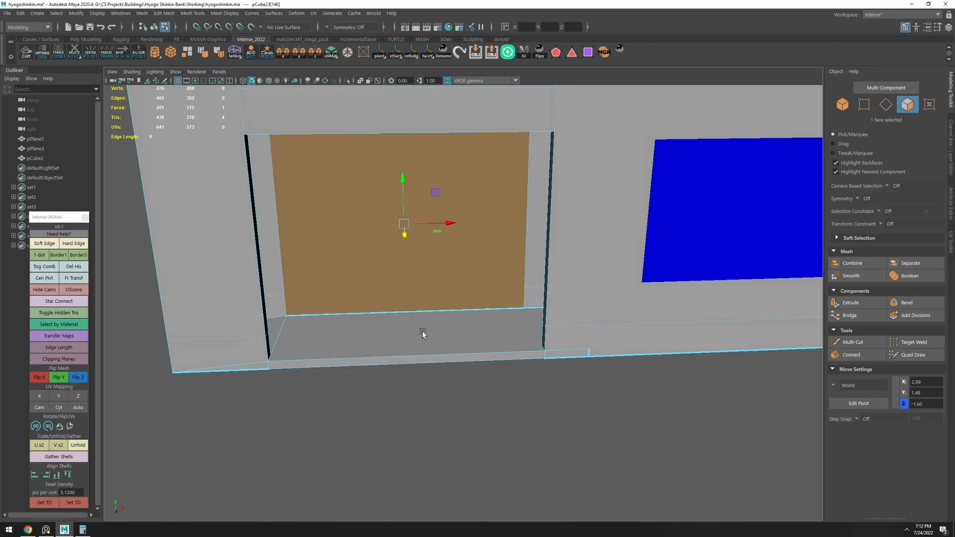
left_click_drag(424, 340, 413, 452, "alt")
left_click(413, 452)
left_click_drag(429, 302, 458, 336, "alt")
Examine the entrance doors in Street View and the annotated door height on the reference board
key("alt+Tab")
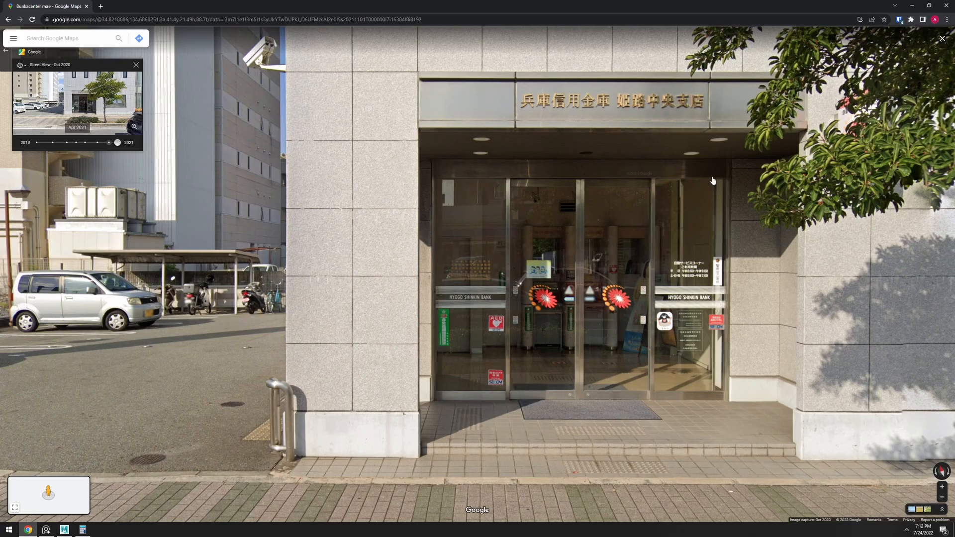
scroll(478, 174, "down", 3)
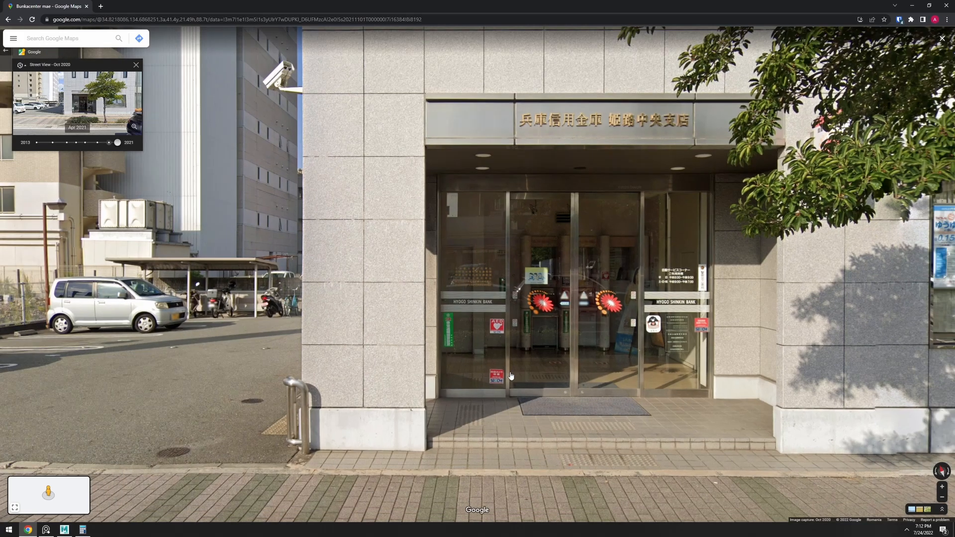
left_click(47, 530)
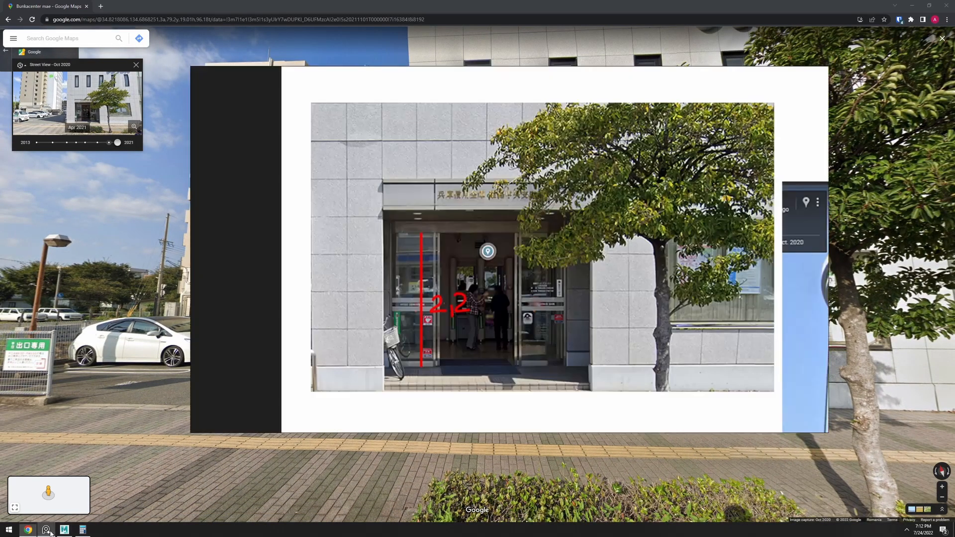
Return to Maya and review the whole building mesh around its curved corner and side wall
left_click(65, 533)
left_click(348, 423)
scroll(482, 350, "down", 5)
mouse_move(482, 350)
left_mouse_down("alt")
mouse_move(471, 324)
mouse_move(642, 300)
left_mouse_up("alt")
scroll(440, 305, "down", 4)
mouse_move(557, 310)
left_mouse_down("alt")
mouse_move(456, 320)
mouse_move(333, 304)
mouse_move(358, 283)
mouse_move(451, 257)
mouse_move(604, 291)
mouse_move(572, 304)
mouse_move(463, 276)
left_mouse_up("alt")
left_click(425, 268)
scroll(424, 266, "down", 4)
left_click_drag(549, 309, 565, 298, "alt")
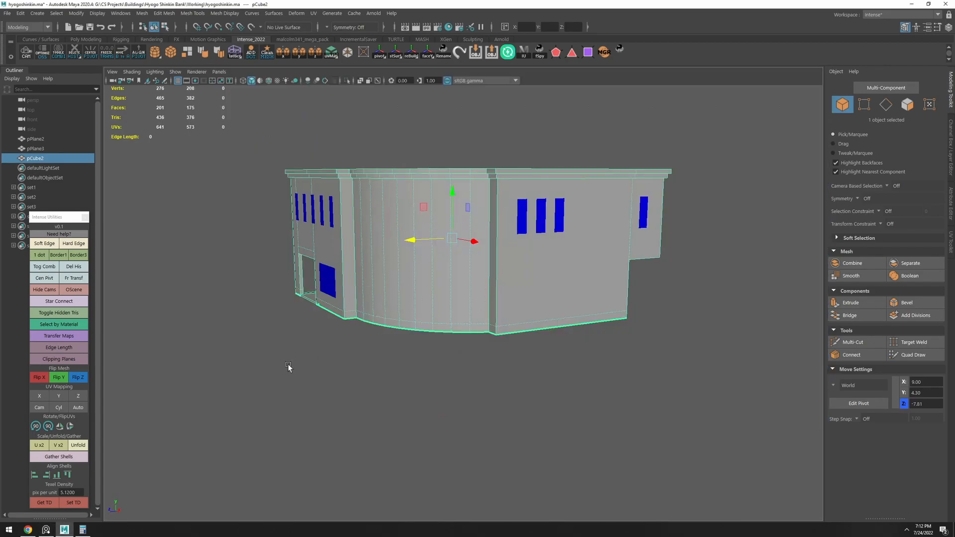
Switch to Street View and examine the curved glass façade and the side wall with the shutter
left_click(31, 531)
left_click_drag(736, 318, 517, 326)
left_click(522, 327)
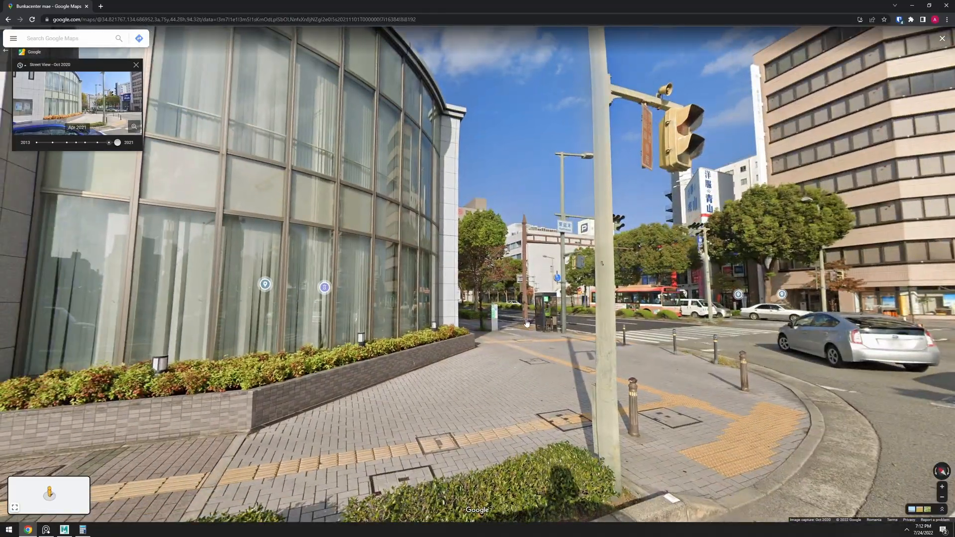
left_click(489, 324)
left_click_drag(488, 324, 896, 328)
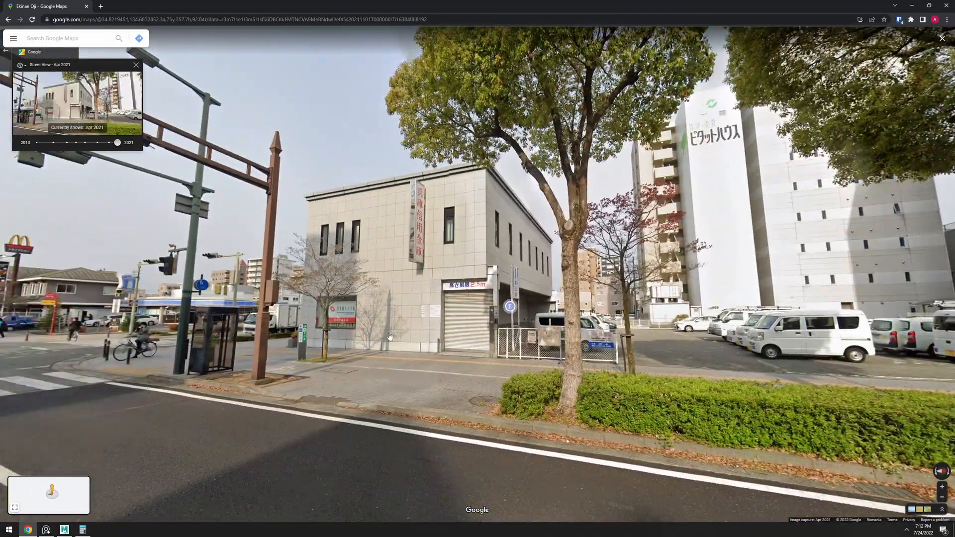
Inspect the bank from across the intersection and along its front wall, including the curved glazing and side window
scroll(386, 321, "up", 3)
left_click(234, 438)
left_click(428, 396)
left_click_drag(682, 279, 507, 264)
scroll(507, 264, "up", 3)
scroll(500, 269, "down", 3)
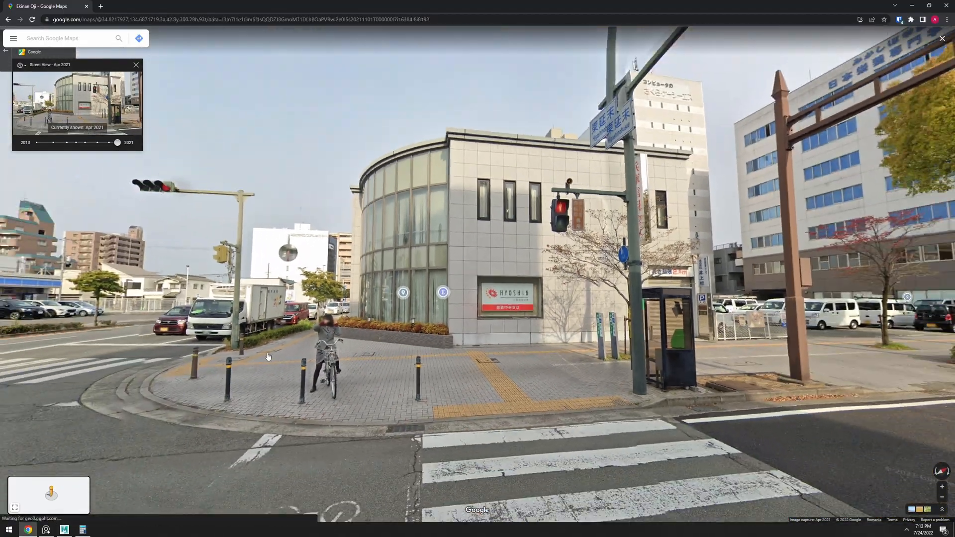
left_click(246, 344)
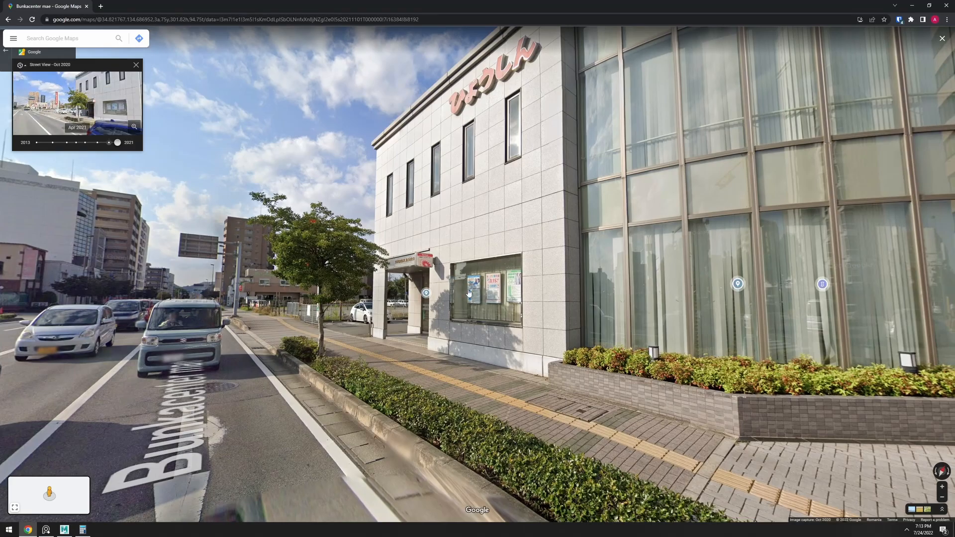
scroll(518, 273, "down", 2)
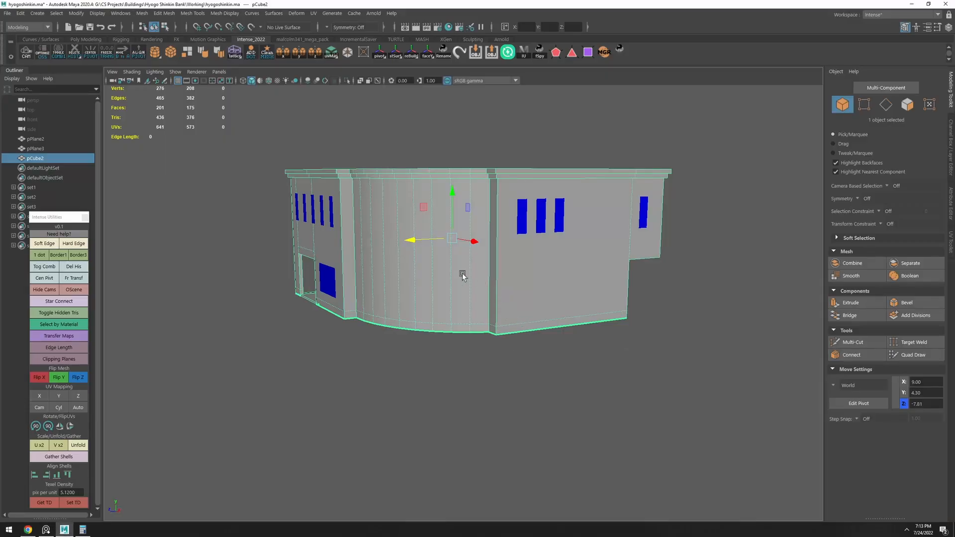
Examine the front window and the sign window beneath the three narrow side-wall windows in Street View
left_click_drag(462, 273, 387, 310, "alt")
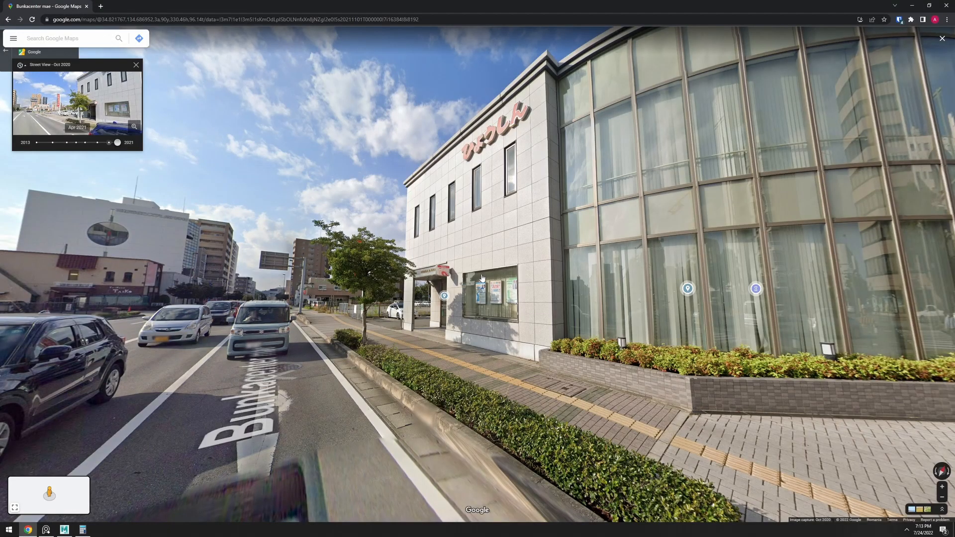
scroll(482, 278, "up", 2)
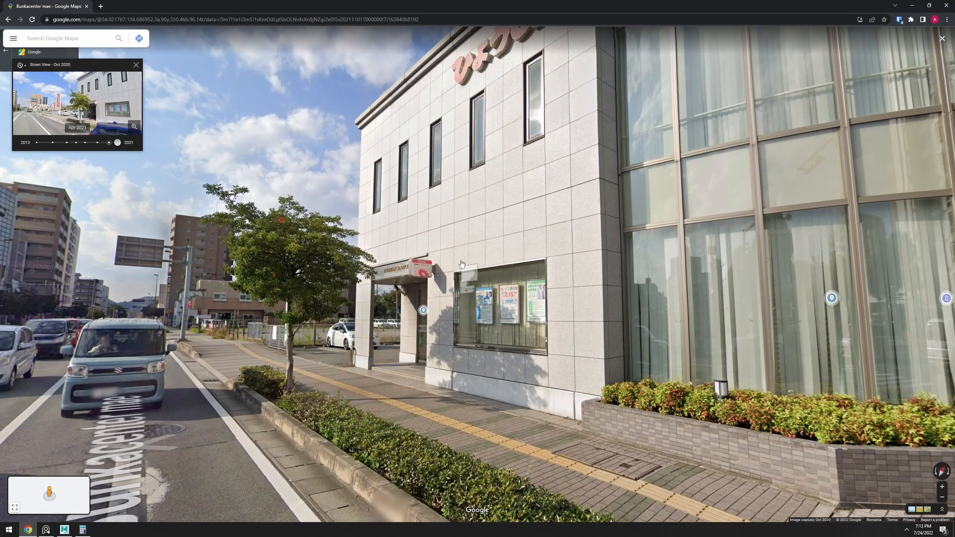
scroll(540, 311, "down", 2)
left_click_drag(540, 312, 337, 291)
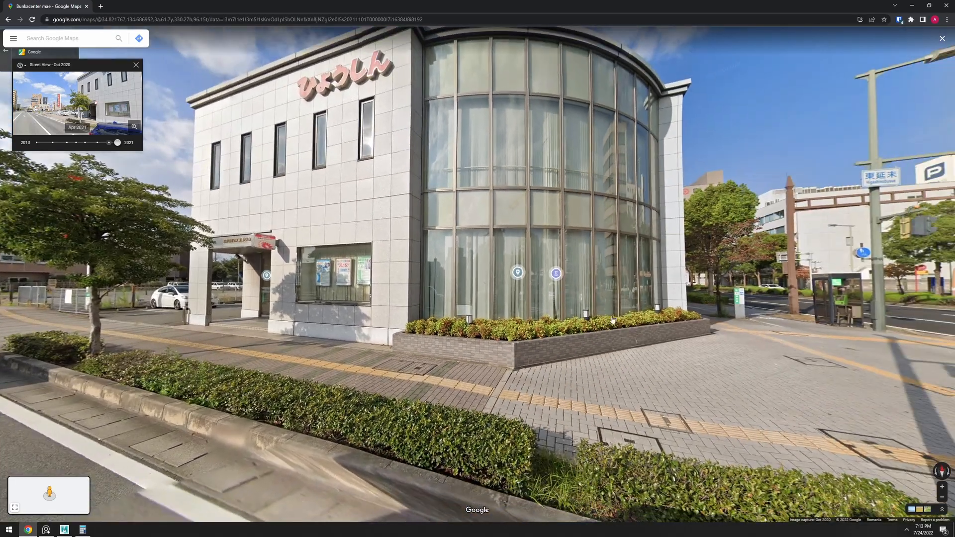
left_click(769, 332)
left_click_drag(468, 361, 631, 367)
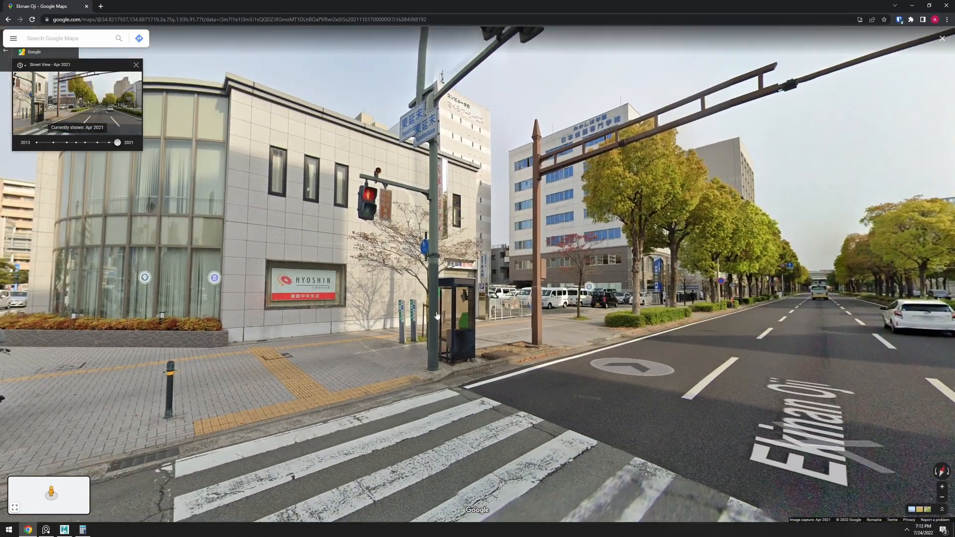
scroll(292, 258, "up", 3)
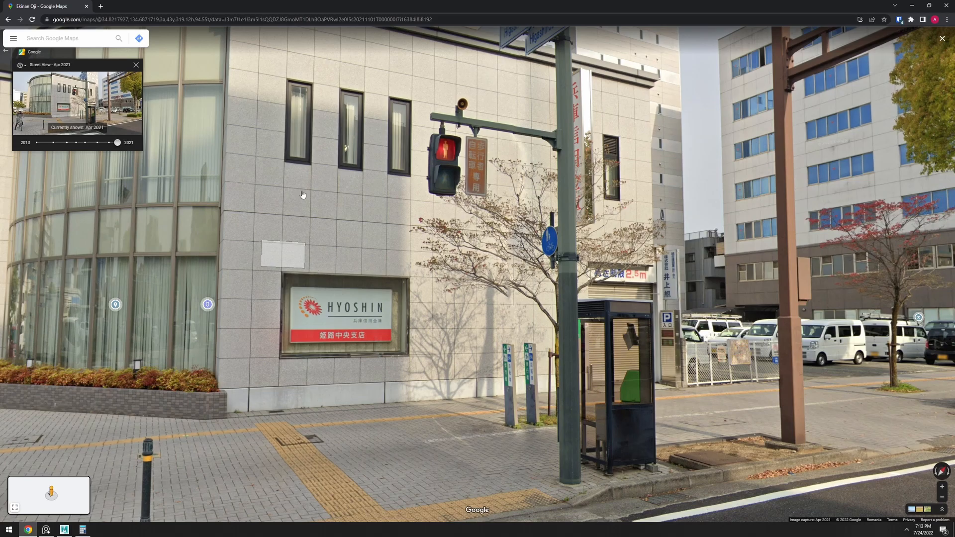
In Maya, duplicate the large ground-floor front window face, pull it out in front and rotate it parallel to the side wall
key("alt+Tab")
left_click(334, 297)
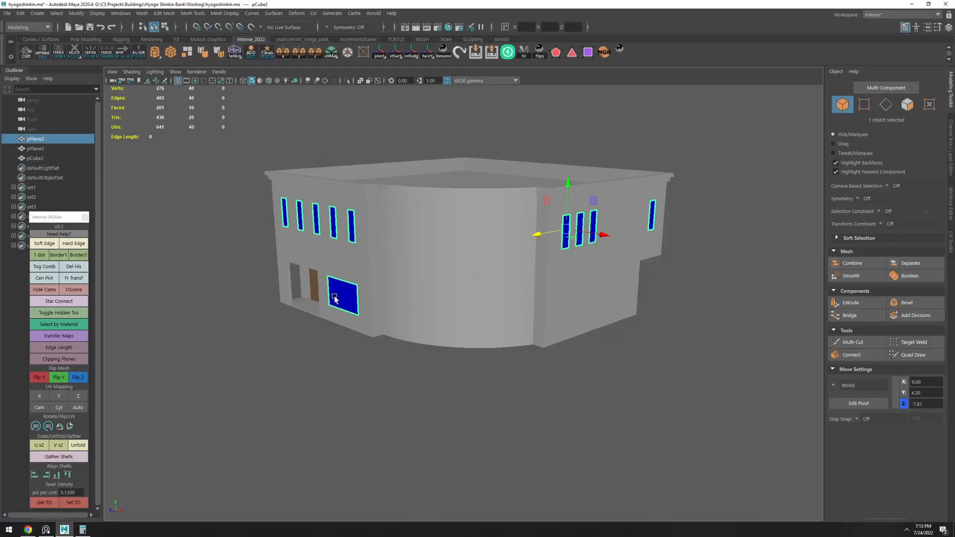
key("F11")
left_click(349, 301)
left_click_drag(370, 307, 540, 415)
key("e")
left_click_drag(486, 507, 525, 409)
key("w")
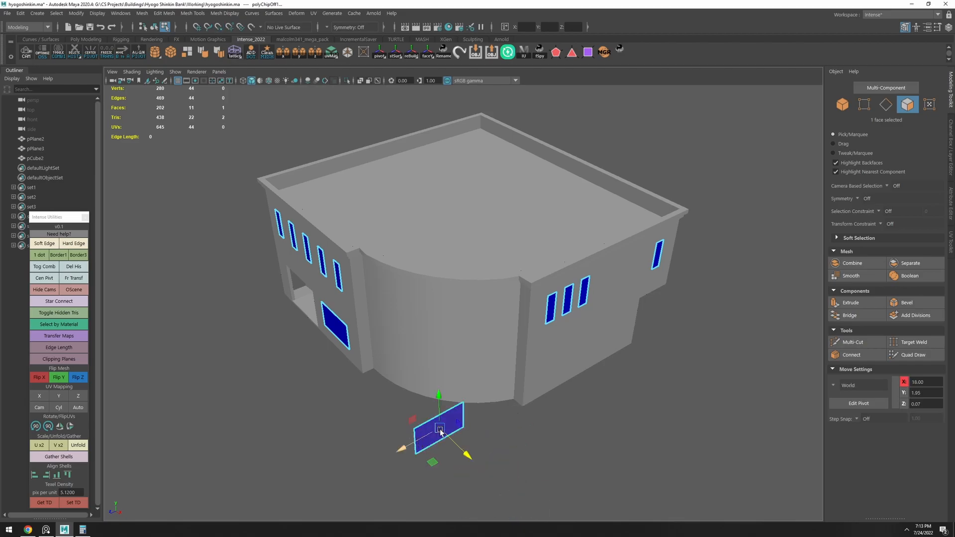
Relocate the duplicated window face's pivot to its upper corner and snap the face toward the side wall
key("d")
left_click(468, 410)
key("v")
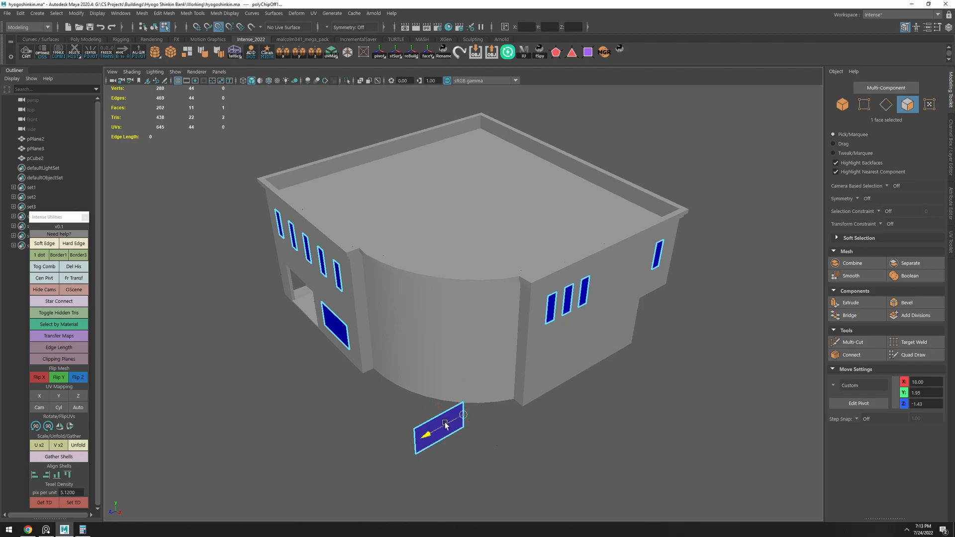
left_click_drag(447, 422, 594, 277)
left_click_drag(575, 351, 601, 237, "alt")
Align the duplicated large window on the side wall's ground floor beneath the three narrow windows
key("F8")
left_click(514, 311)
scroll(512, 276, "down", 1)
left_click(529, 291)
key("F11")
scroll(542, 291, "up", 3)
left_click(598, 314)
key("v")
key("F8")
left_click(704, 316)
scroll(598, 295, "down", 3)
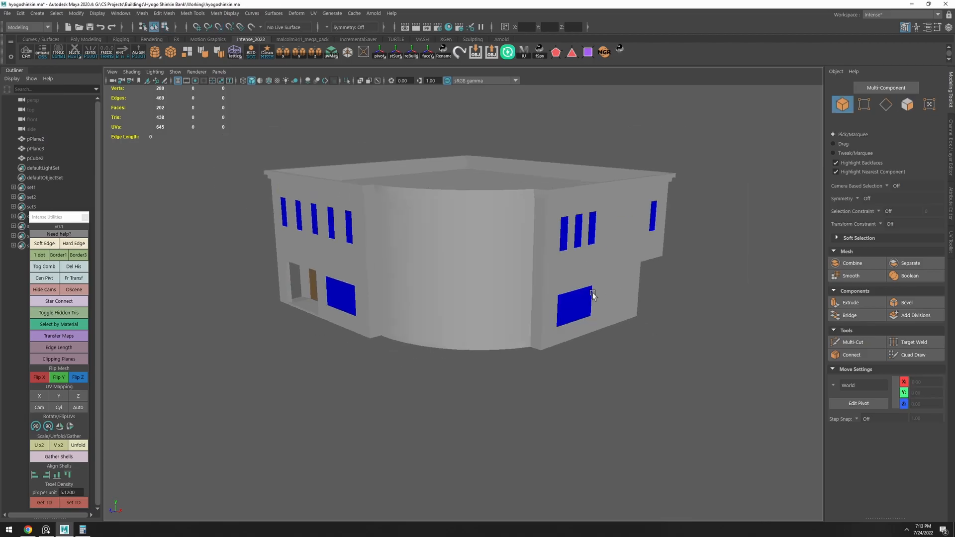
Switch to Street View and examine the side wall, the shutter and the parking-lot façade around the corner
left_click_drag(598, 294, 485, 246, "alt")
left_click_drag(217, 125, 458, 326)
key("alt+Tab")
scroll(484, 295, "down", 2)
scroll(484, 294, "down", 2)
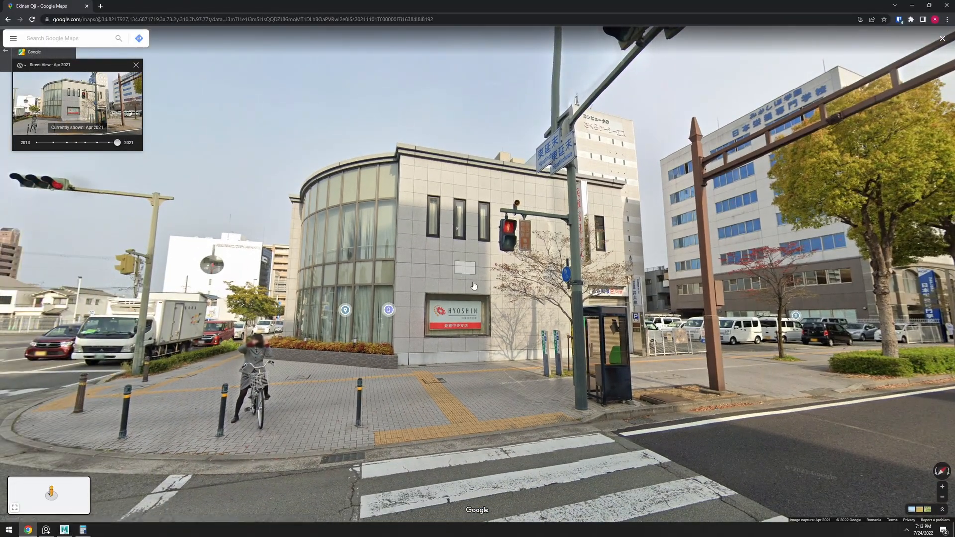
left_click(718, 391)
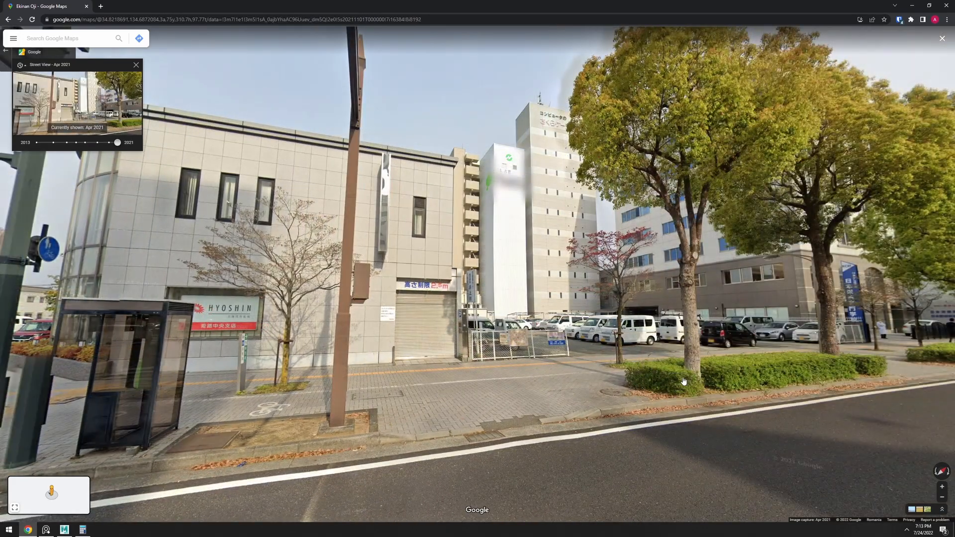
left_click(679, 379)
left_click_drag(324, 326, 471, 328)
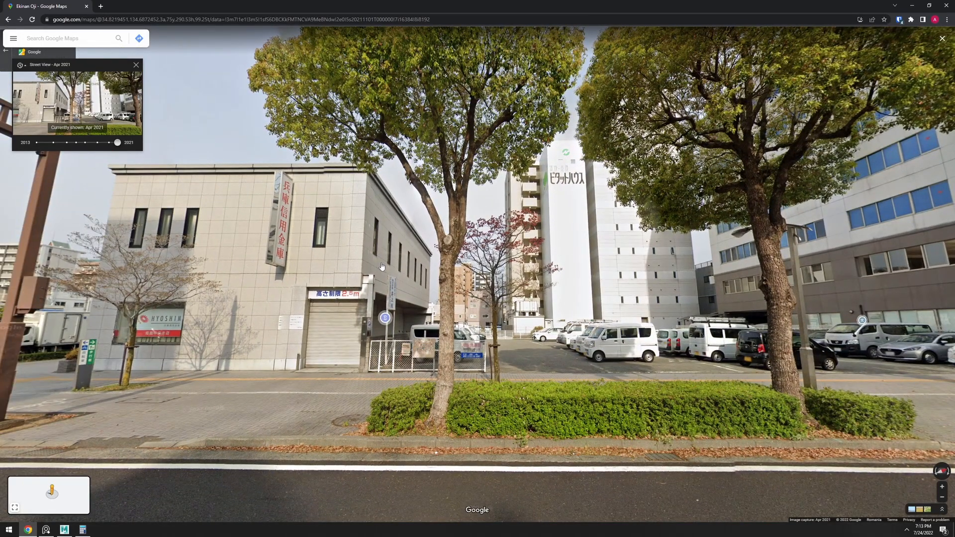
left_click_drag(303, 305, 353, 310)
scroll(348, 321, "up", 2)
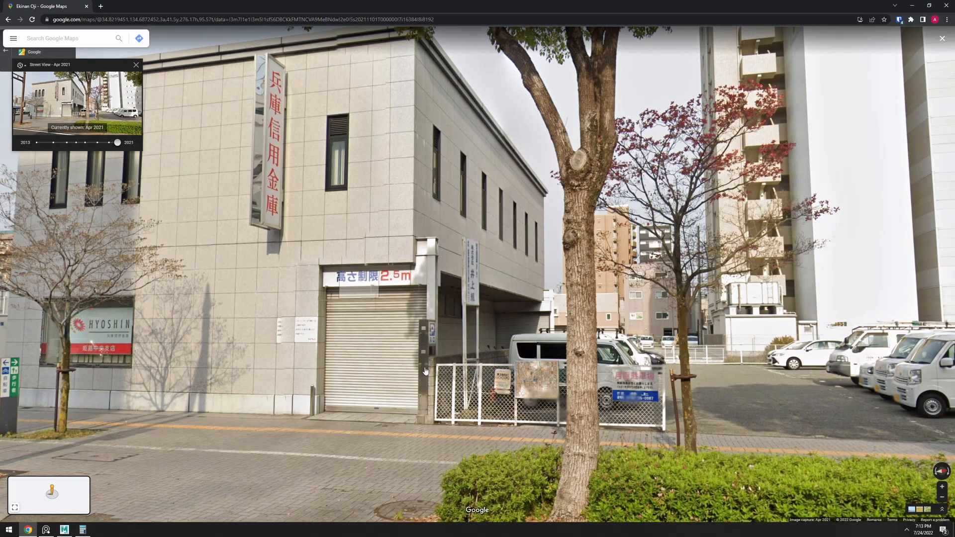
Inspect the bank's roof and its round equipment enclosure in the 3D aerial view
scroll(425, 336, "down", 5)
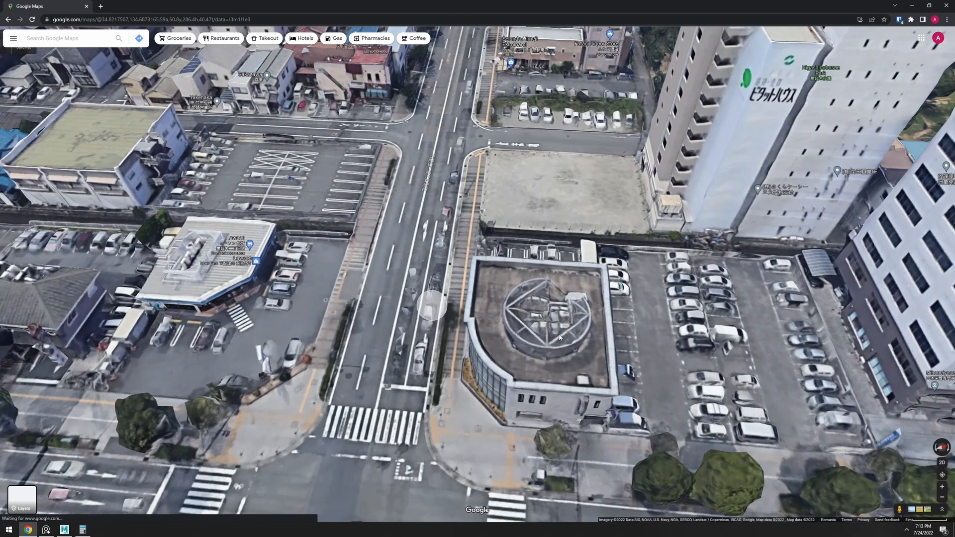
left_click_drag(559, 338, 448, 364)
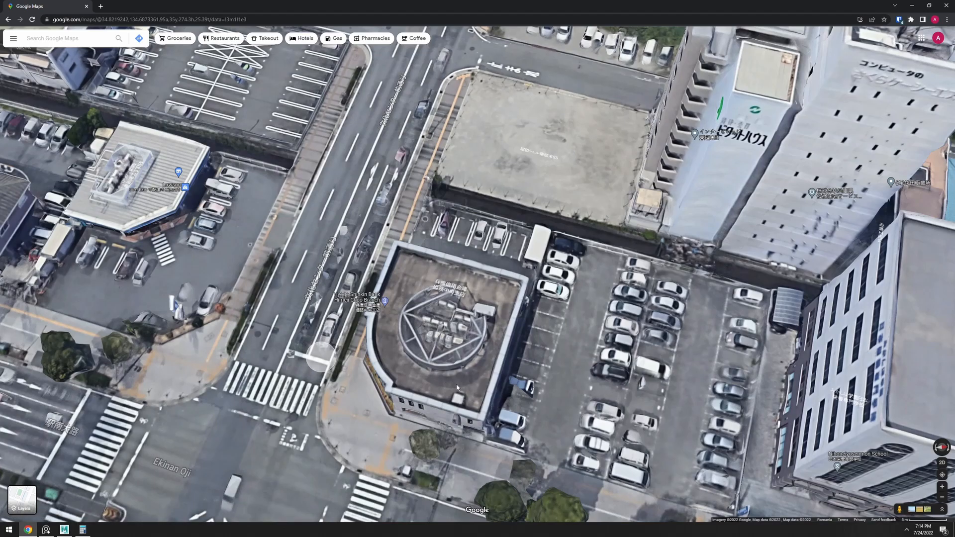
left_click_drag(463, 351, 426, 329, "ctrl")
scroll(419, 316, "down", 3)
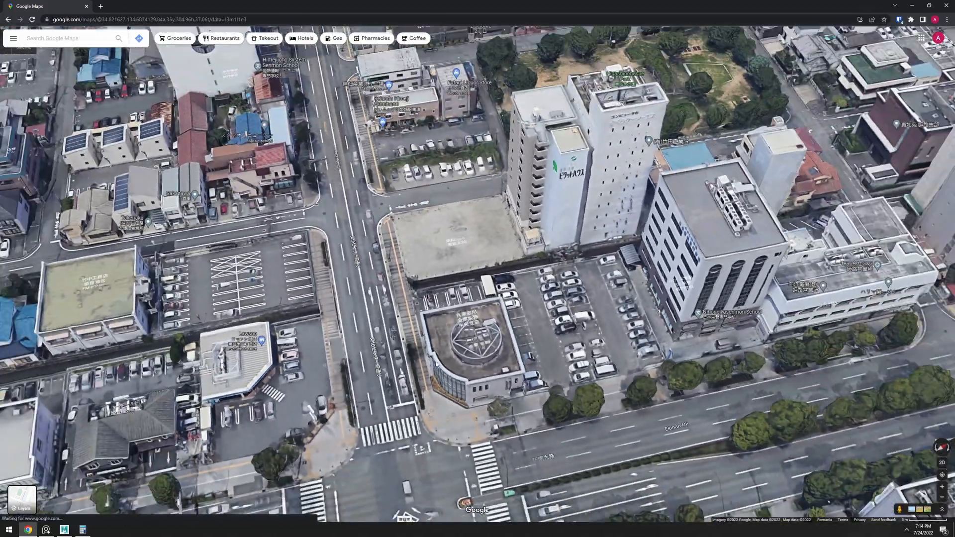
scroll(406, 258, "up", 5)
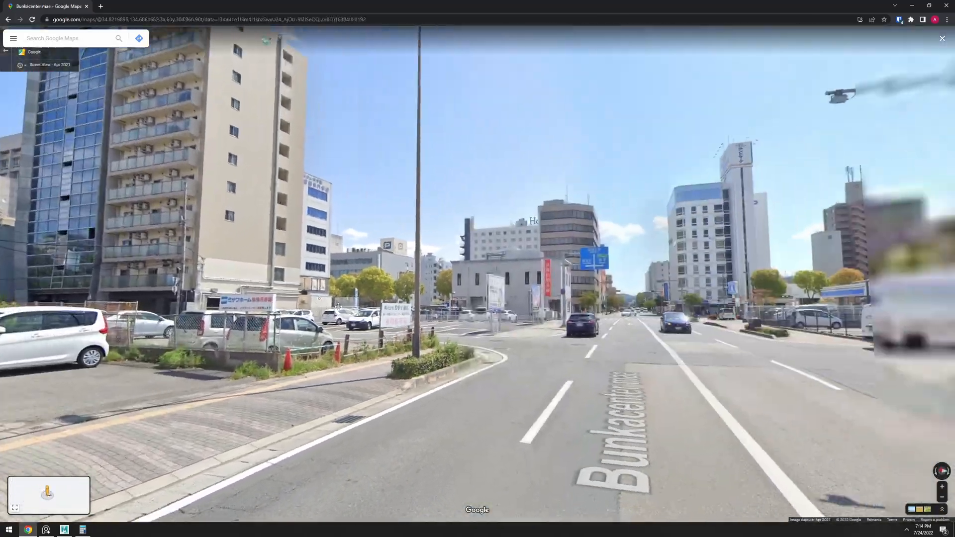
Examine the rooftop enclosure and parapet in Street View from farther down the road, and return toward the bank
scroll(522, 239, "up", 3)
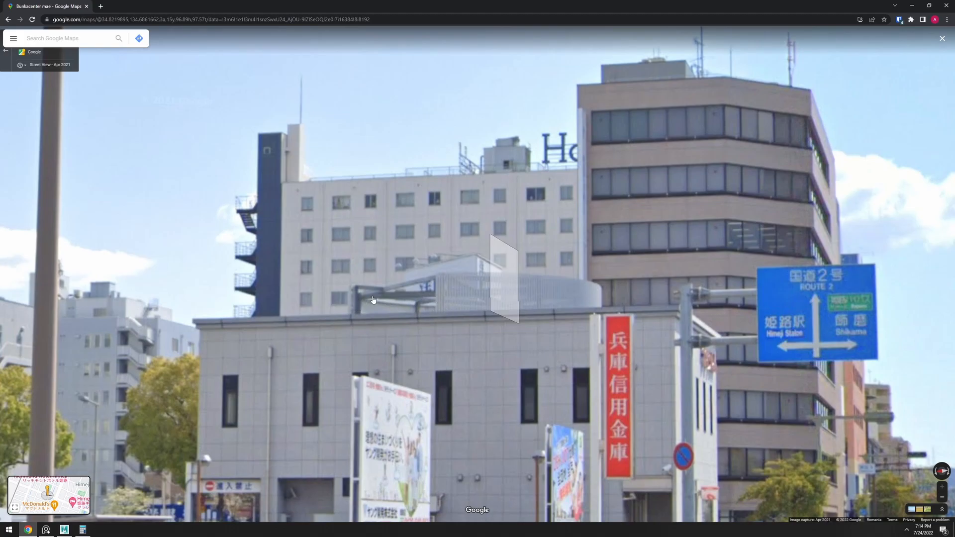
left_click(402, 301)
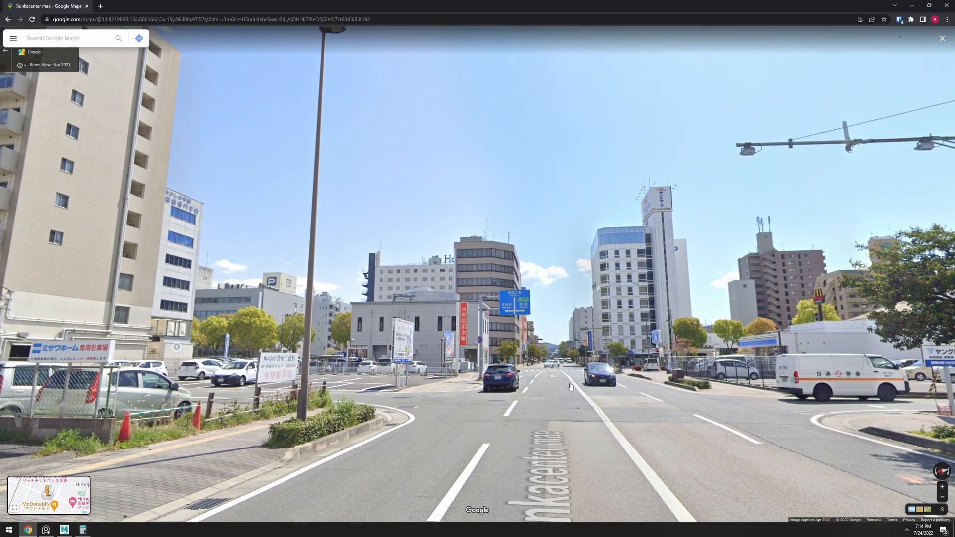
left_click(573, 353)
left_click(573, 353)
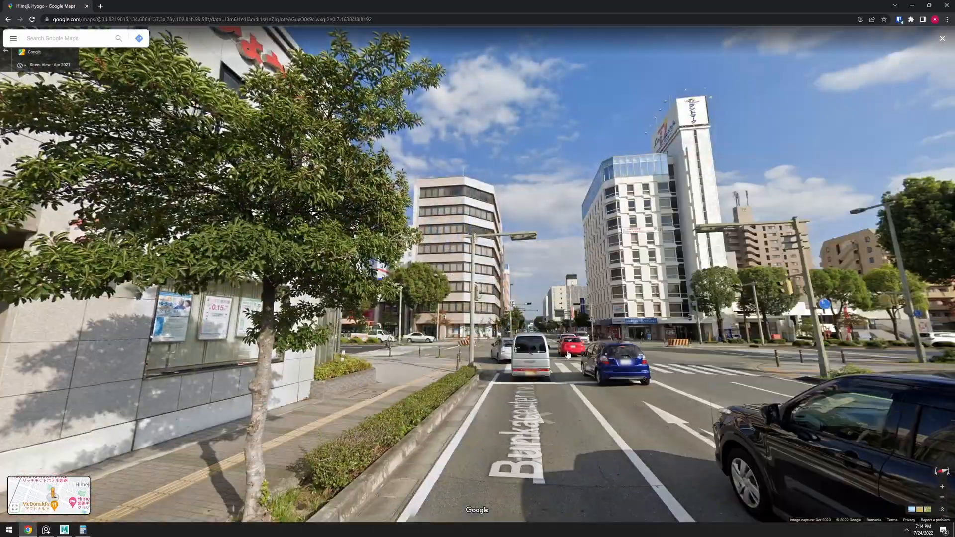
Find a Street View viewpoint across the intersection that shows the rooftop enclosure above the curved glazing
scroll(594, 354, "down", 5)
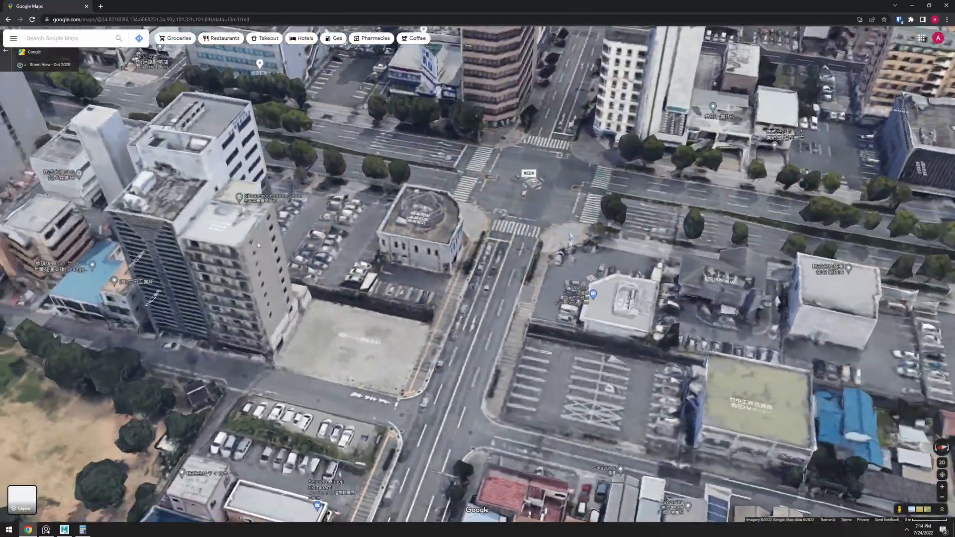
left_click_drag(442, 289, 526, 232, "ctrl")
scroll(526, 233, "up", 2)
scroll(528, 239, "up", 2)
left_click_drag(553, 438, 438, 199)
scroll(458, 371, "up", 4)
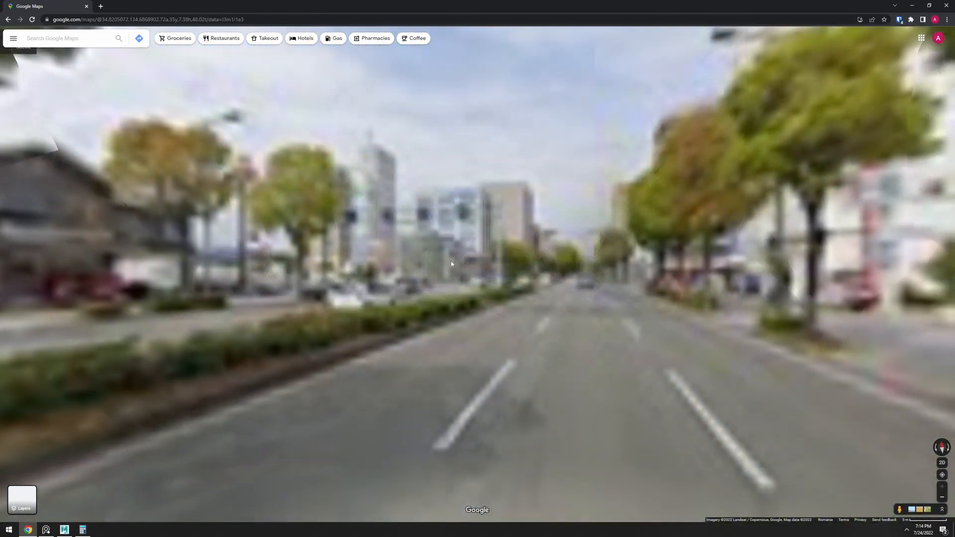
scroll(363, 207, "up", 5)
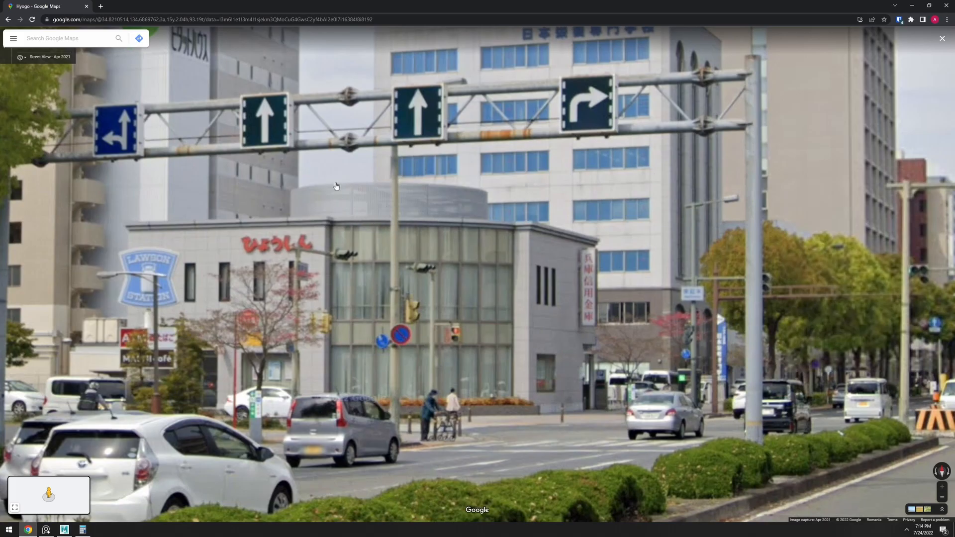
In Maya, create a polygon cylinder beside the building, with a radius of about 3.53 and a height of about 5.05
key("alt+Tab")
left_click_drag(524, 260, 548, 262, "alt")
key("F11")
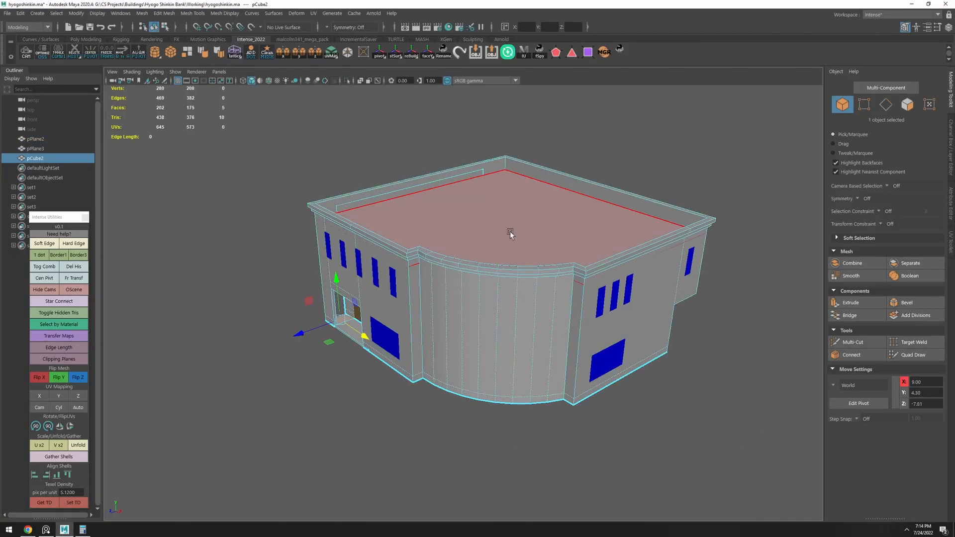
left_click(512, 230)
right_click_drag(680, 332, 685, 298)
left_click(264, 252)
right_click(237, 289, "shift")
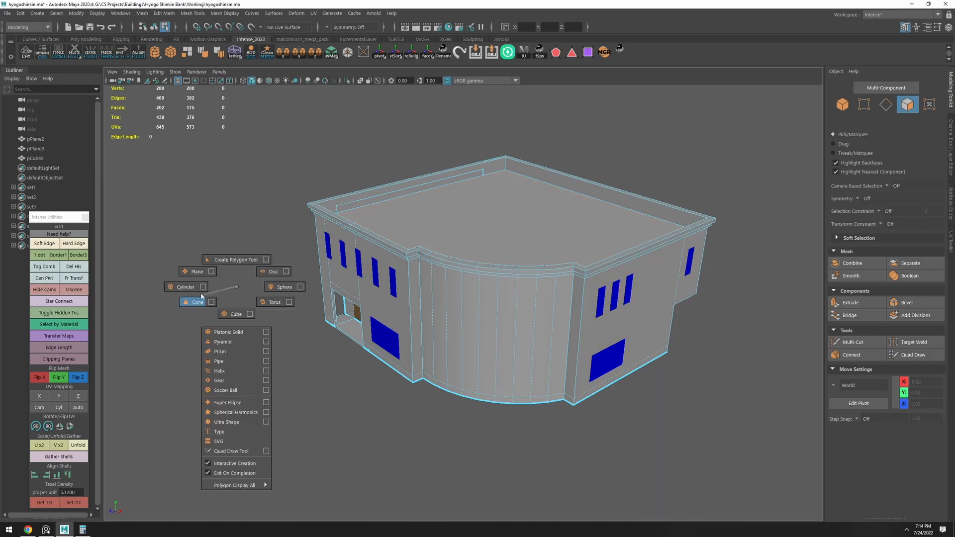
left_click(185, 287)
left_click_drag(236, 341, 250, 272)
Check the cylinder's side faces and set its axis subdivisions to 16
key("F11")
double_click(213, 305)
left_click_drag(246, 318, 171, 285, "alt")
left_click(172, 284)
left_click_drag(313, 281, 325, 282)
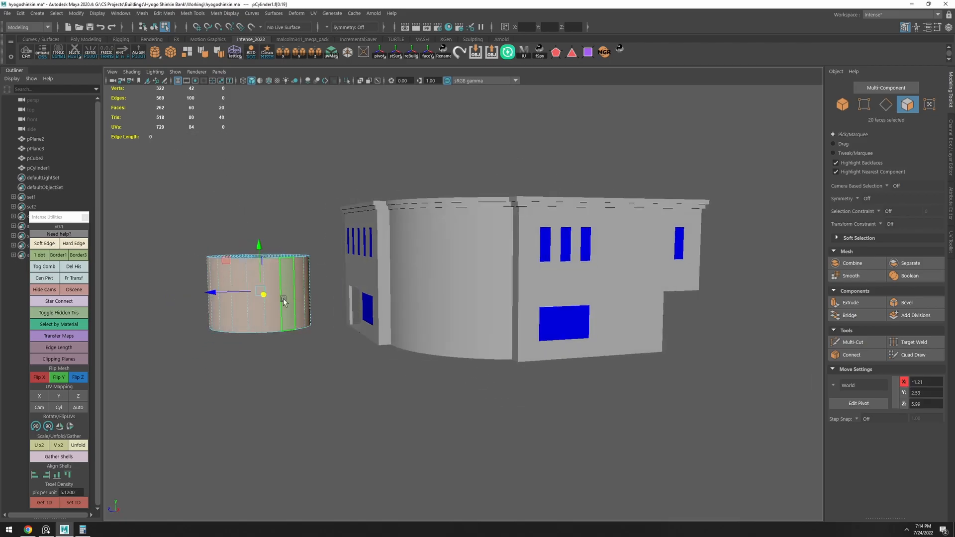
key("F8")
left_click(952, 162)
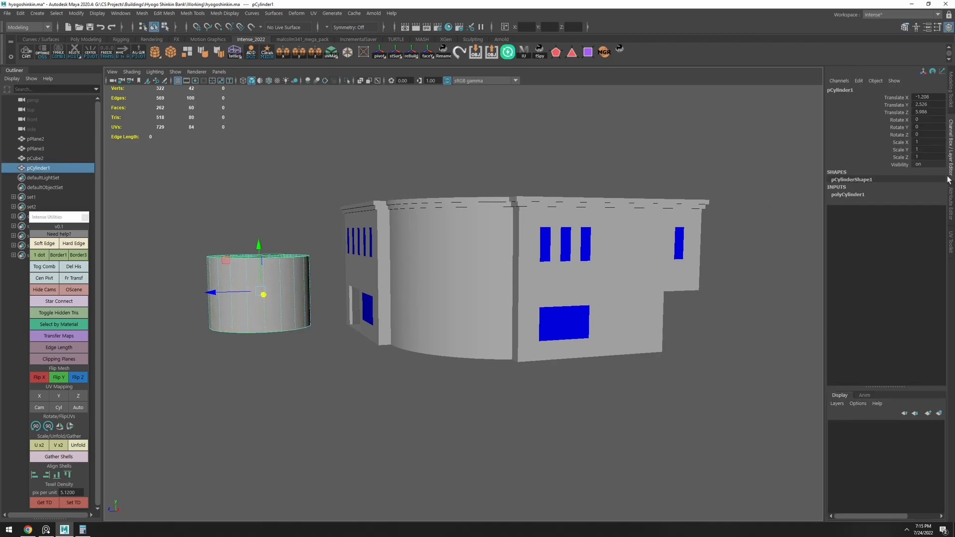
left_click(952, 203)
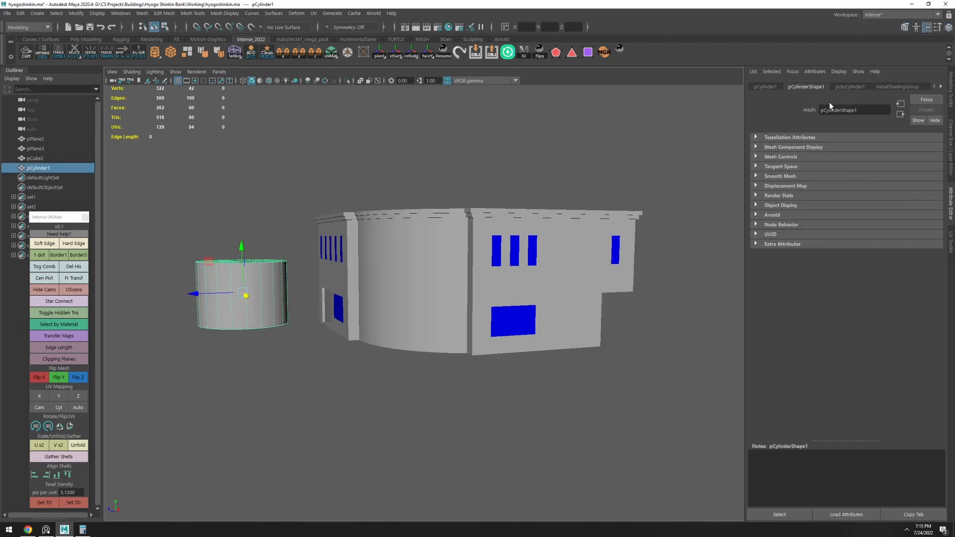
left_click(850, 87)
type("16")
key("Return")
left_click_drag(437, 272, 458, 324, "alt")
middle_click_drag(369, 288, 468, 288, "alt")
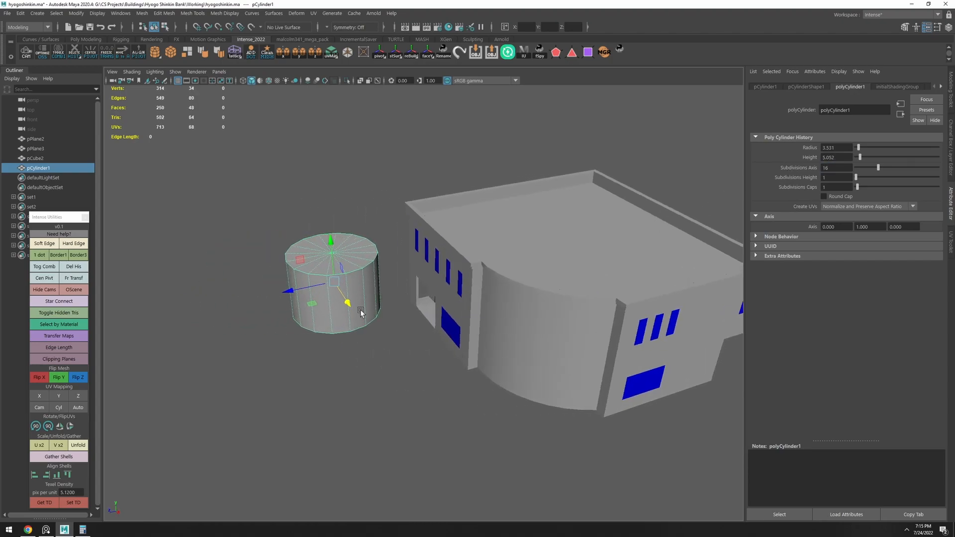
Check the rooftop enclosure in Street View and relocate the cylinder's pivot to its lower edge in Maya
key("alt+Tab")
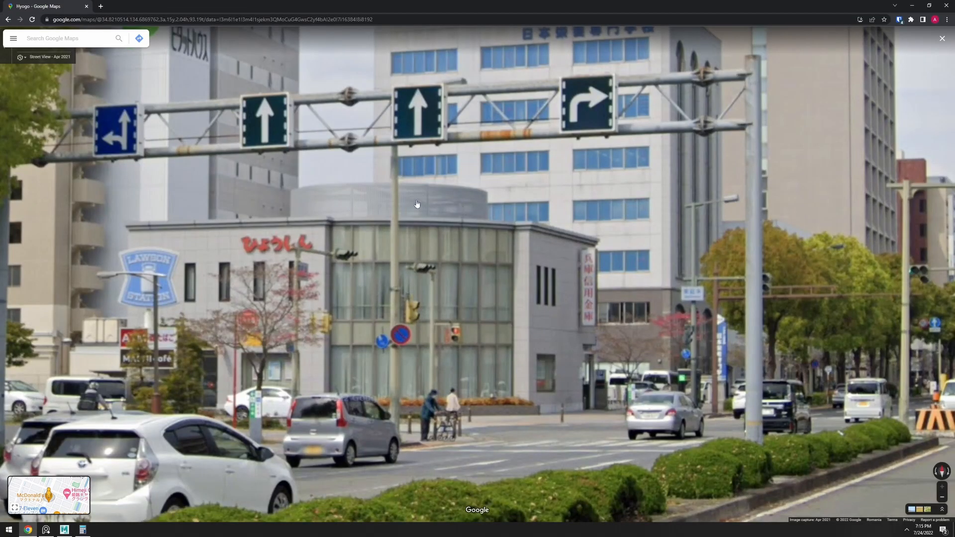
key("alt+Tab")
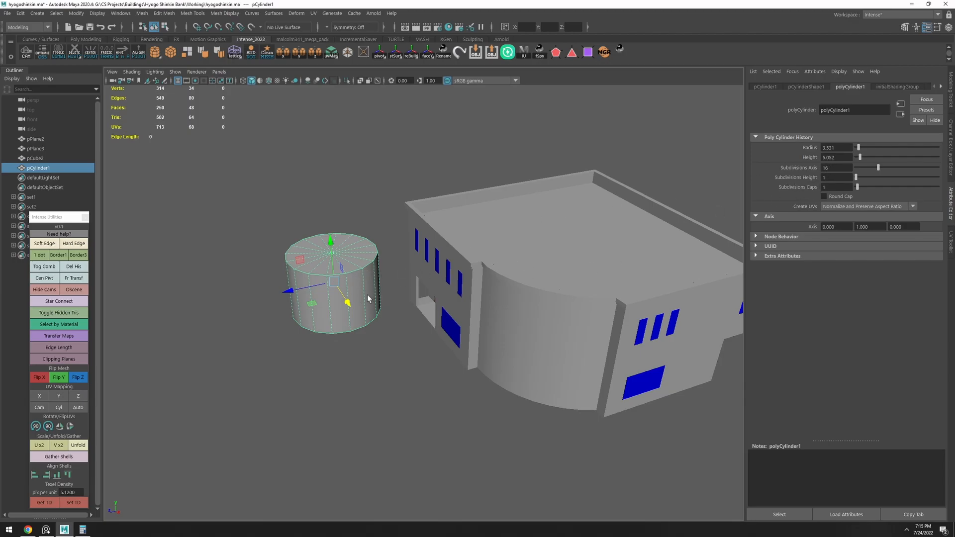
key("space")
key("space")
key("F11")
key("F8")
left_click_drag(361, 250, 417, 194)
key("d")
left_click(358, 248)
key("v")
Move the cylinder over the building, place it on the flat roof away from the curved corner, and check it from above
left_click_drag(369, 286, 466, 291)
left_click_drag(326, 207, 583, 197)
left_click_drag(528, 224, 605, 263, "alt")
middle_click_drag(605, 262, 605, 288, "alt")
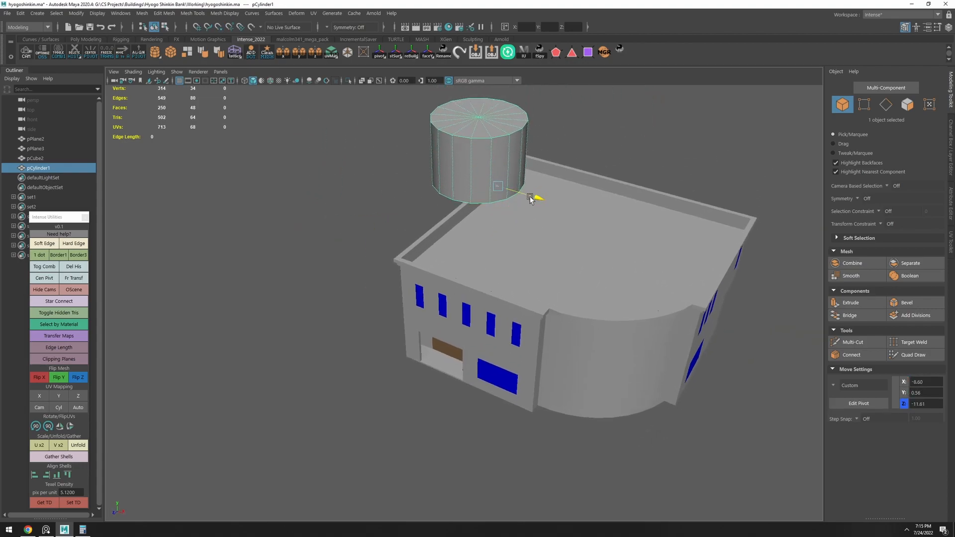
left_click_drag(535, 197, 648, 247)
scroll(572, 269, "down", 5)
left_click_drag(566, 269, 423, 277, "alt")
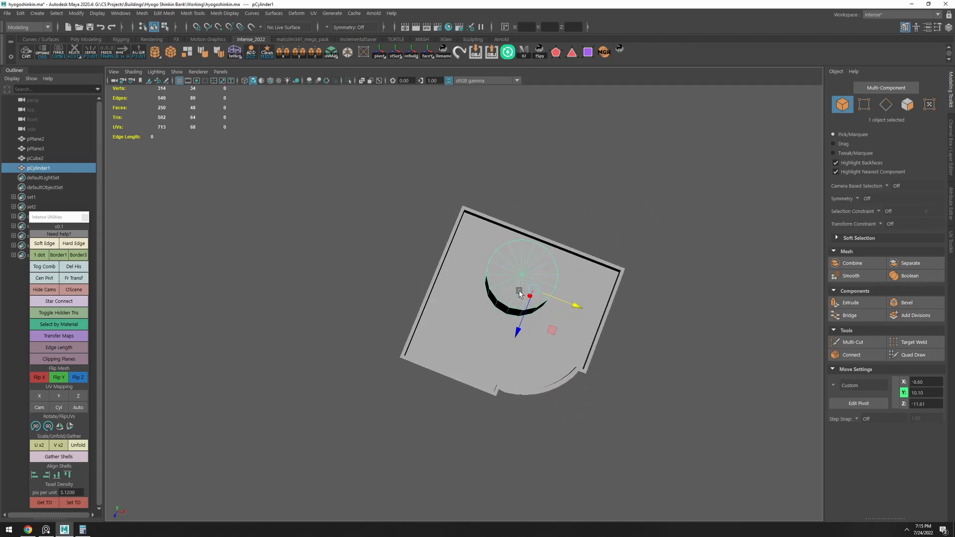
scroll(518, 292, "up", 5)
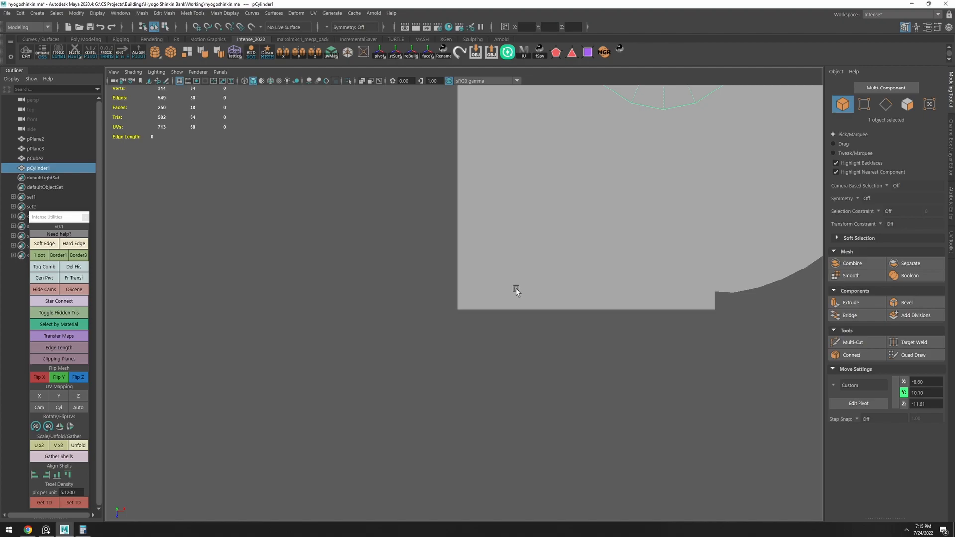
scroll(515, 289, "down", 5)
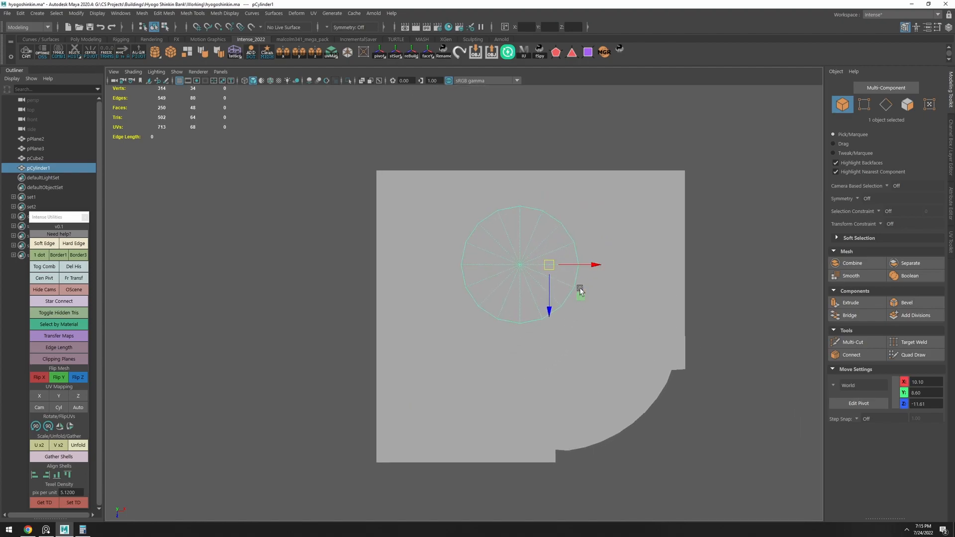
Recentre the cylinder's pivot, shift the cylinder to X 9.70 on the roof and select all its faces
key("d")
left_click_drag(591, 265, 567, 268)
scroll(561, 279, "down", 1)
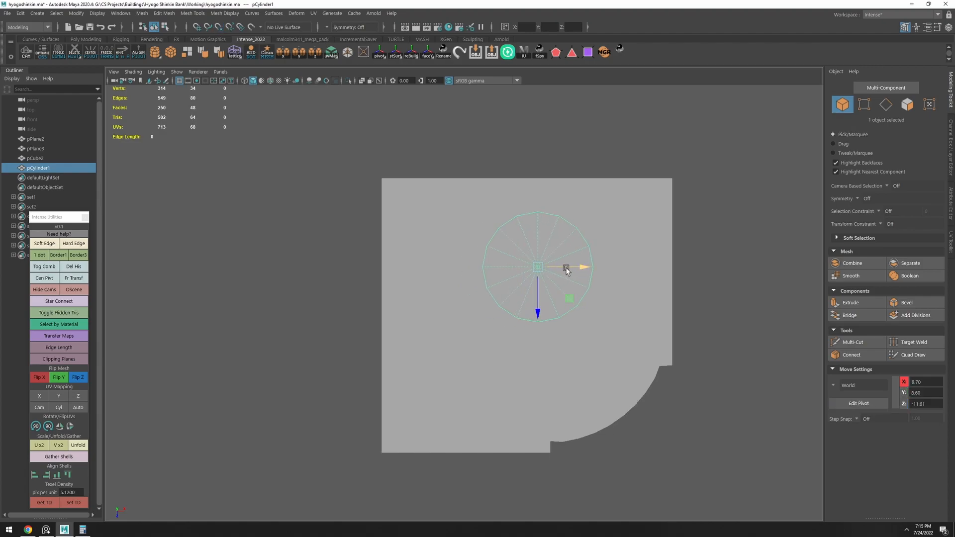
scroll(552, 275, "down", 2)
left_click(457, 296, "shift")
key("F11")
double_click(533, 272)
Switch to Google Maps, leave Street View and view the bank's roof from straight above in satellite imagery with labels turned off
key("alt+Tab")
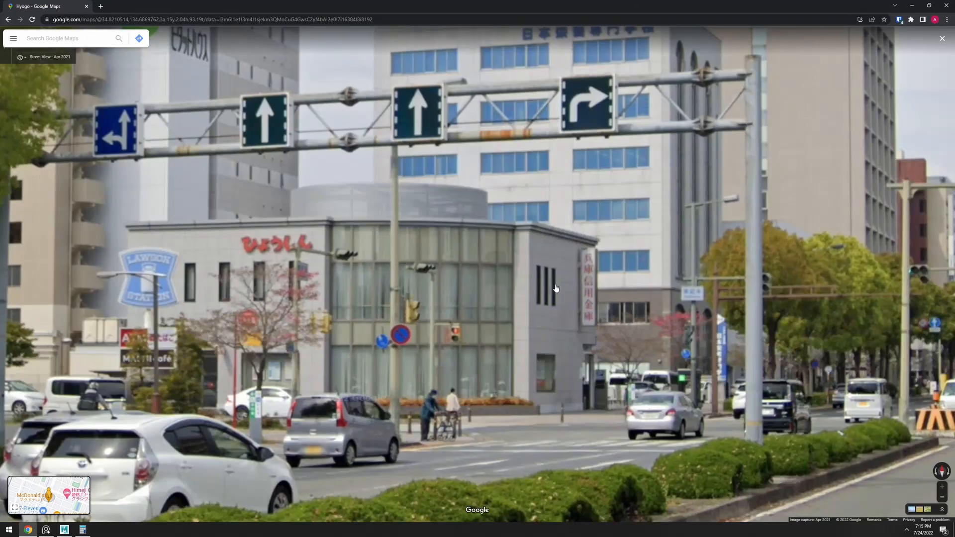
scroll(507, 295, "down", 4)
scroll(557, 336, "down", 3)
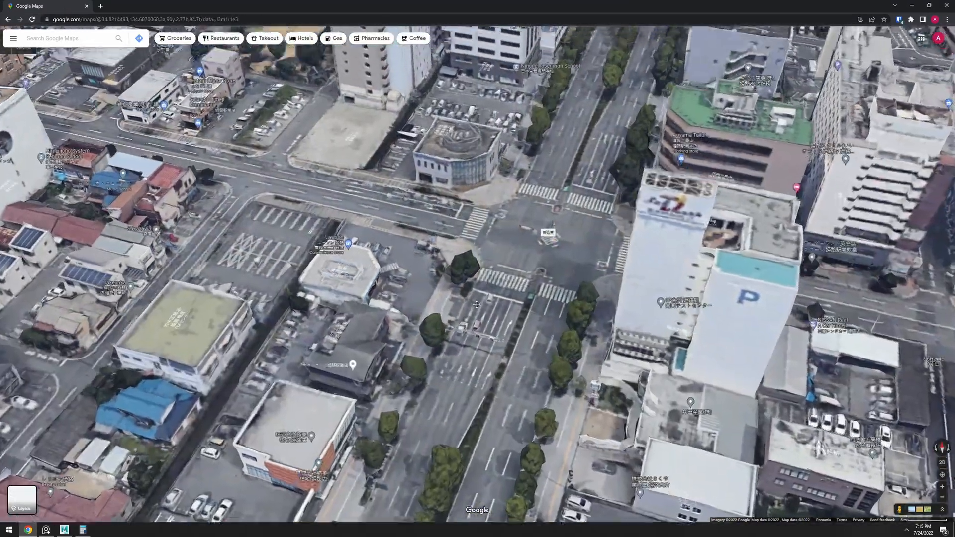
scroll(499, 391, "up", 5)
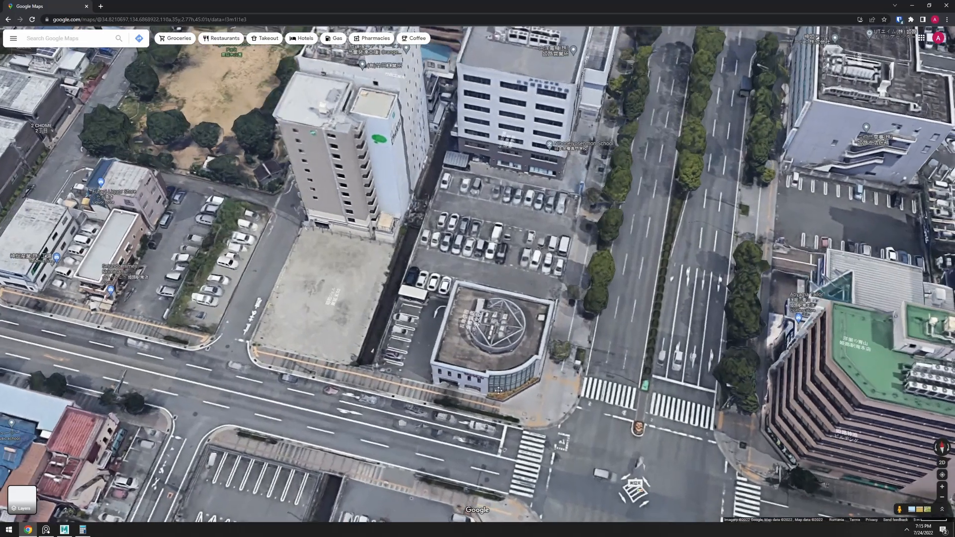
left_click_drag(498, 390, 534, 369, "ctrl")
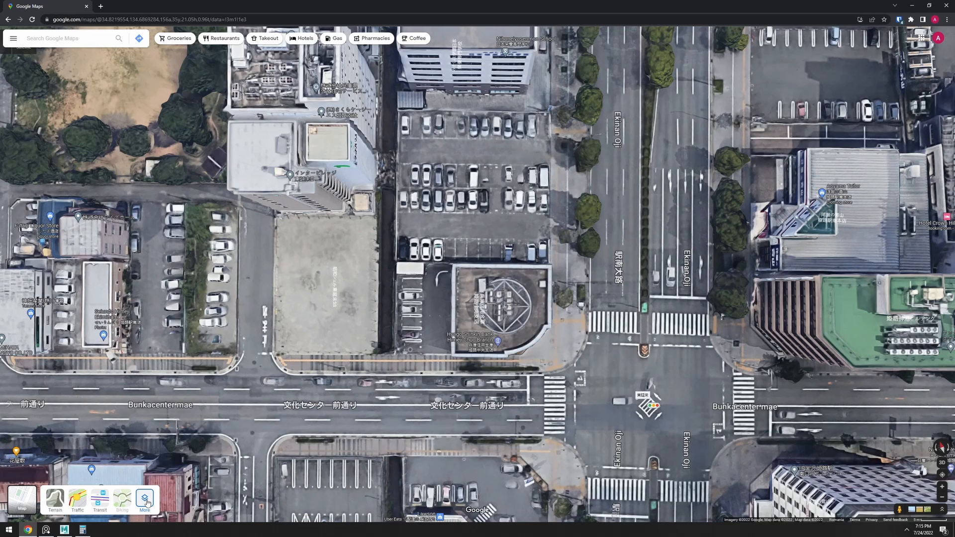
left_click(146, 500)
left_click(73, 504)
scroll(492, 305, "up", 2)
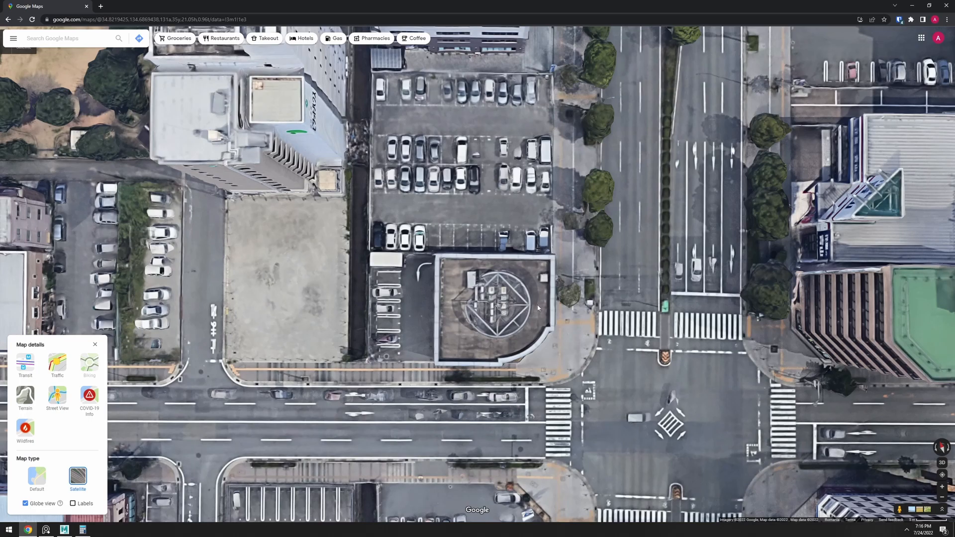
In Maya, scale up the cylinder's faces and move them to Z -9.91, comparing with the satellite image
key("alt+Tab")
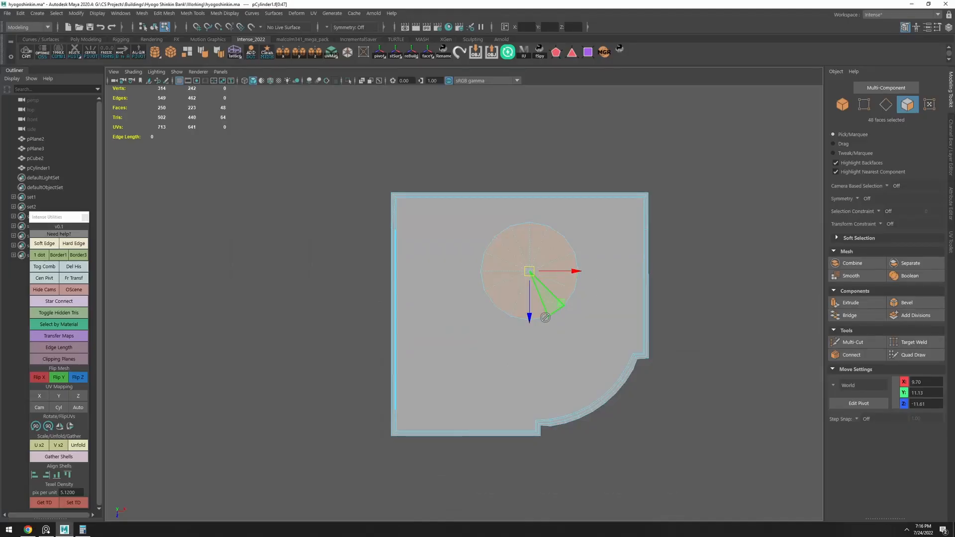
key("r")
key("w")
key("alt+Tab")
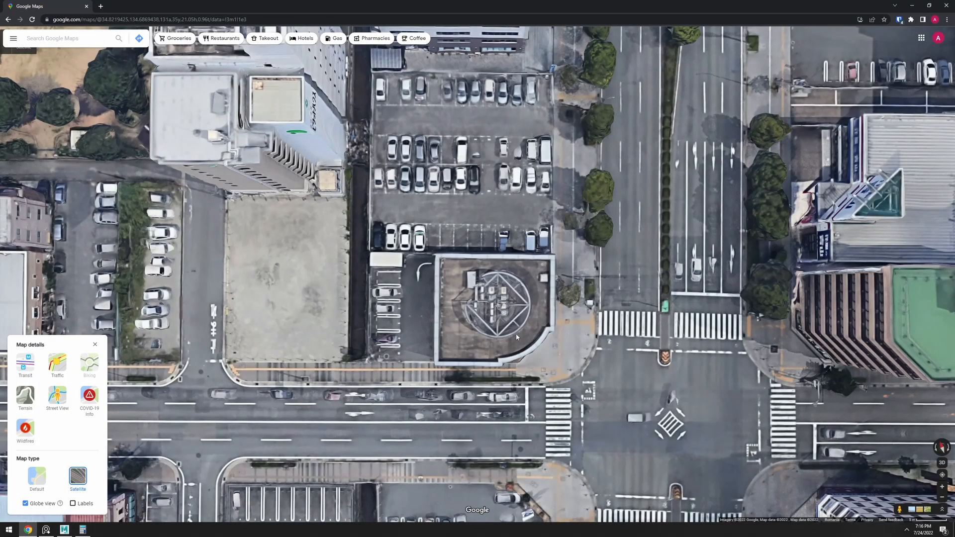
key("alt+Tab")
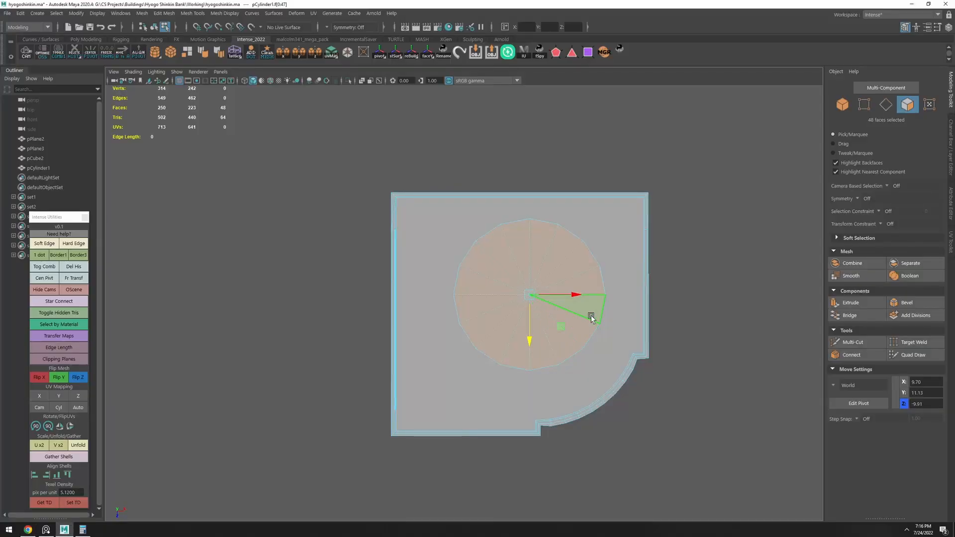
key("alt+Tab")
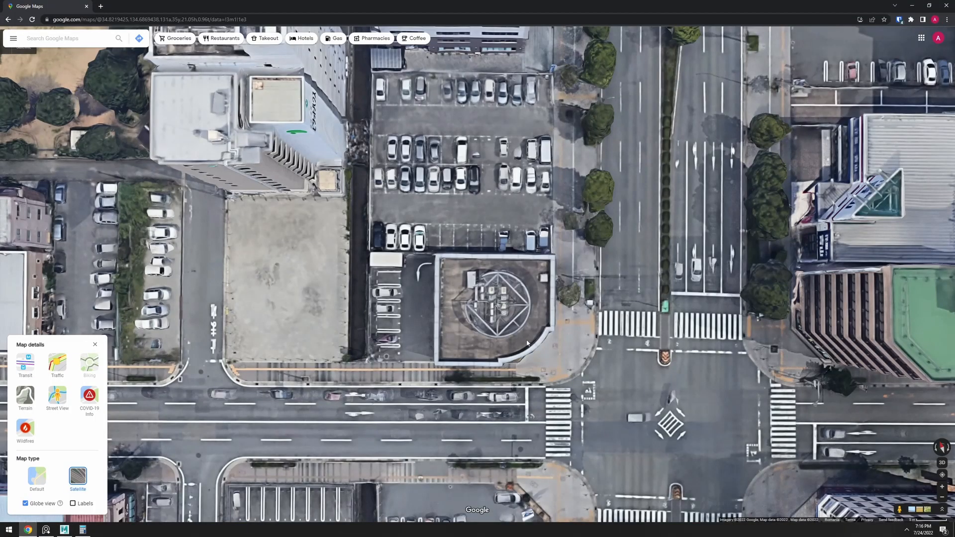
key("alt+Tab")
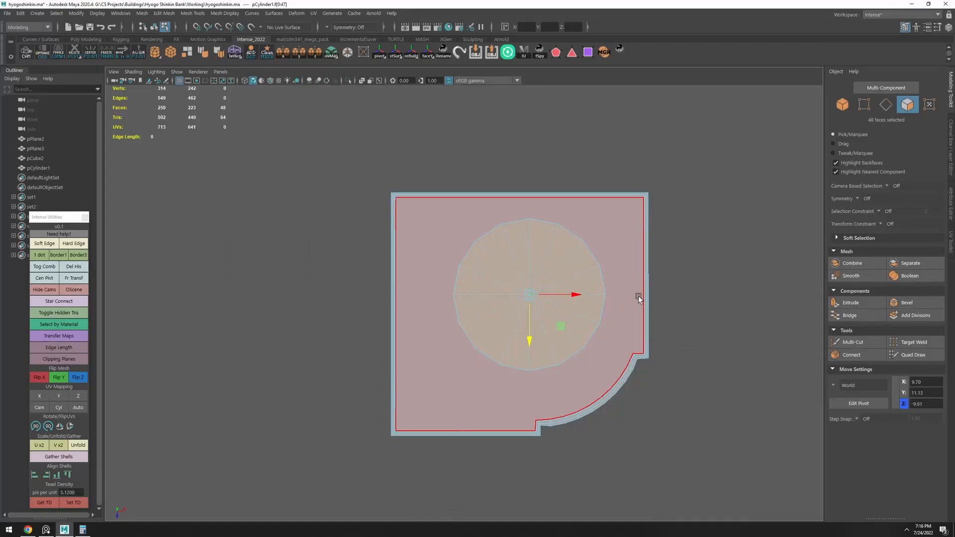
Move the enlarged cylinder to X 10.15 on the roof, checking its placement against the satellite image
key("alt+Tab")
key("alt+Tab")
key("alt+Tab")
key("alt+Tab")
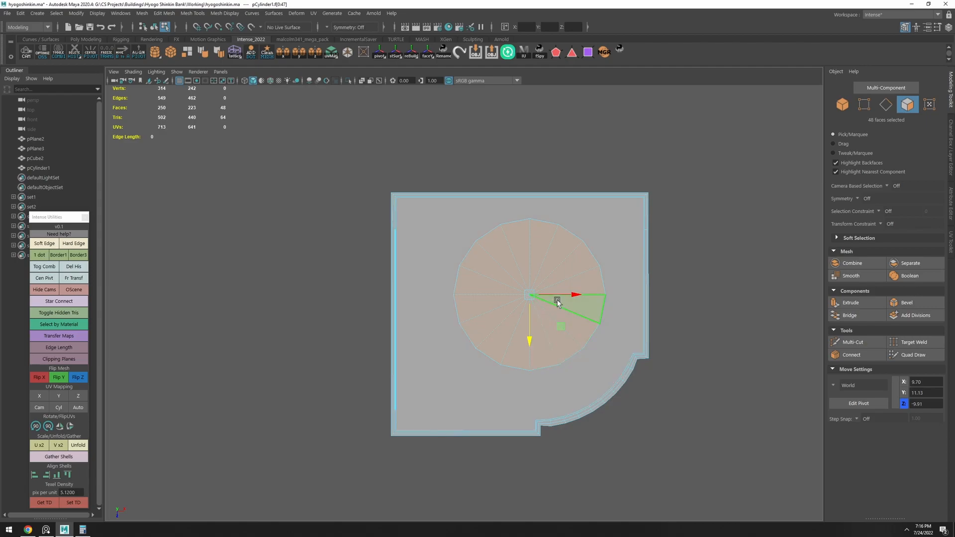
left_click_drag(552, 298, 534, 415)
key("alt+Tab")
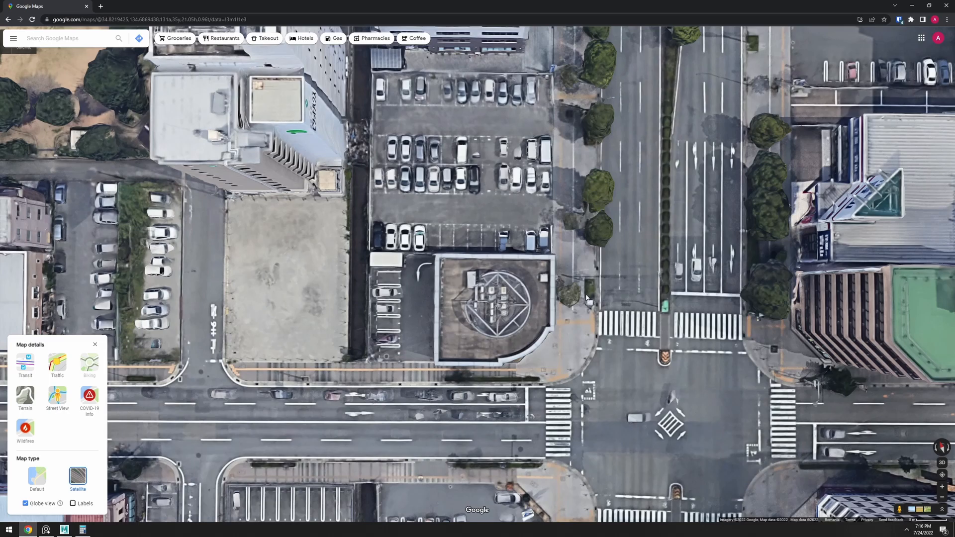
key("alt+Tab")
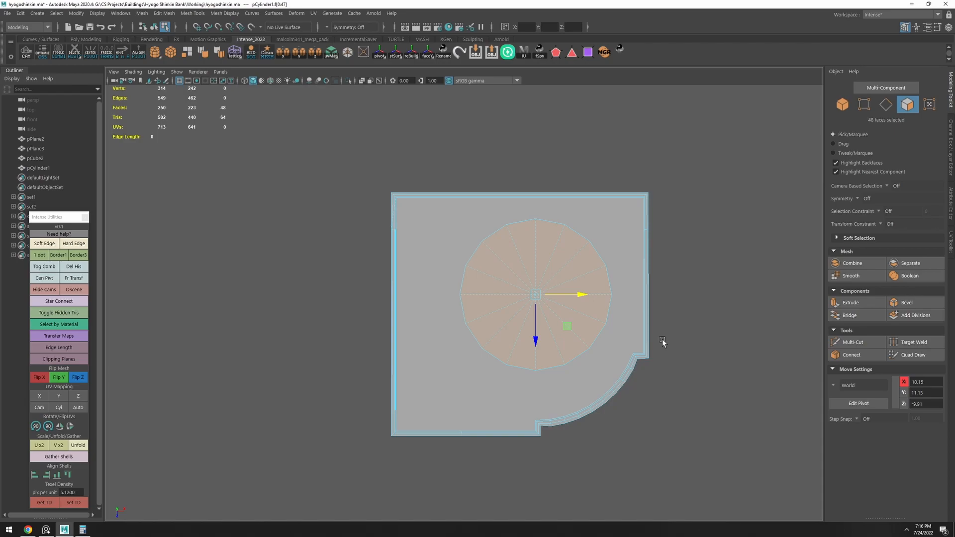
key("alt+Tab")
key("alt+Tab")
key("alt+Tab")
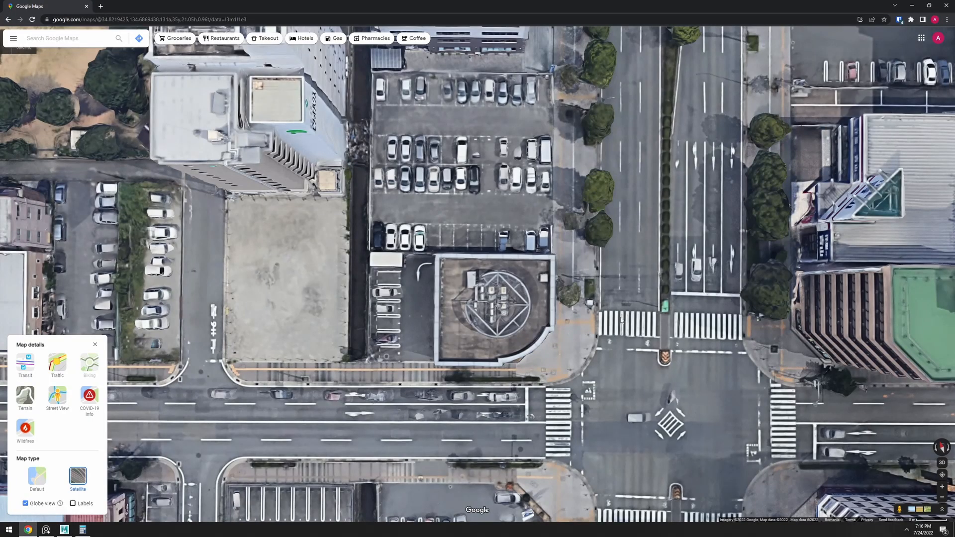
key("alt+Tab")
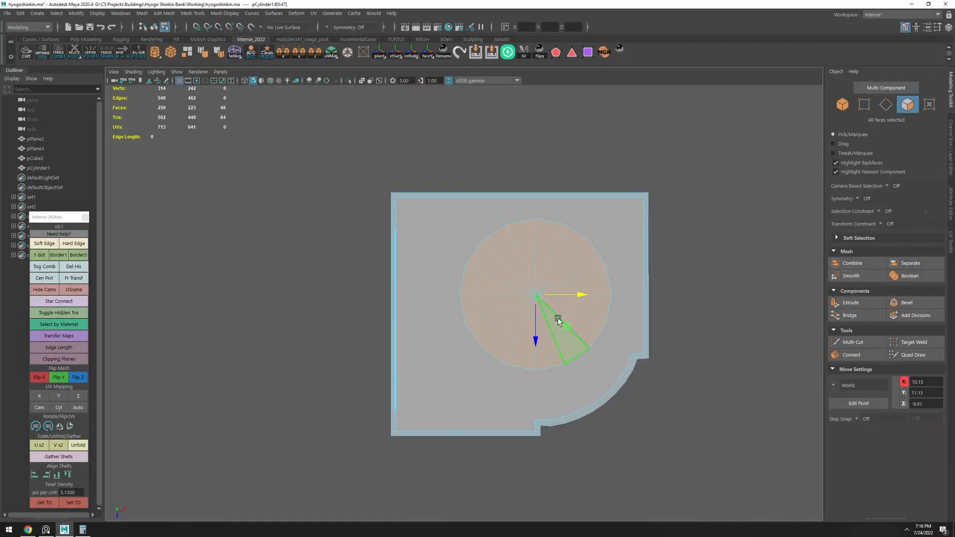
In the perspective view, select the cylinder's 16 top cap faces and lower them to Y 11.41
key("space")
scroll(524, 298, "up", 8)
middle_click_drag(521, 280, 436, 315, "alt")
mouse_move(436, 315)
left_mouse_down("alt")
mouse_move(434, 301)
mouse_move(425, 325)
left_mouse_up("alt")
left_click(465, 223)
key("Tab")
left_click_drag(437, 245, 419, 232, "shift")
left_click_drag(476, 166, 485, 247)
Open Street View at the crossing in Google Maps and compare the rooftop enclosure's visible height with the Maya model
key("alt+Tab")
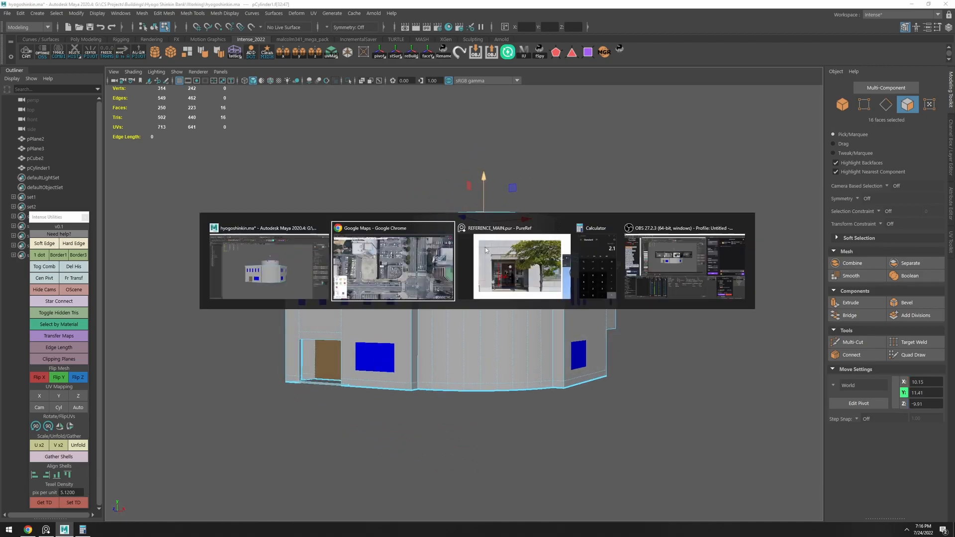
scroll(573, 458, "up", 10)
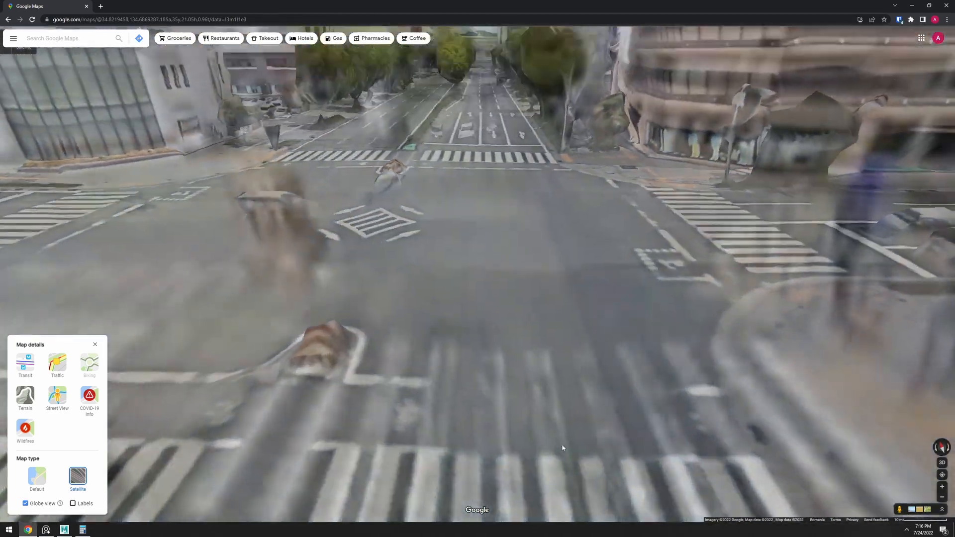
left_click_drag(503, 314, 766, 343)
left_click_drag(475, 295, 527, 321)
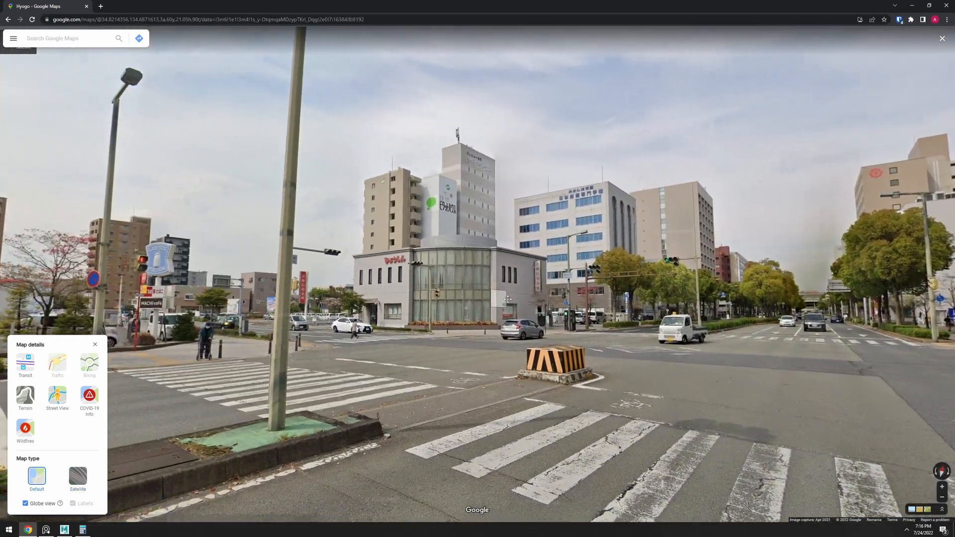
scroll(509, 300, "up", 3)
key("alt+Tab")
key("alt+Tab")
key("alt+Tab")
key("alt+Tab")
key("alt+Tab")
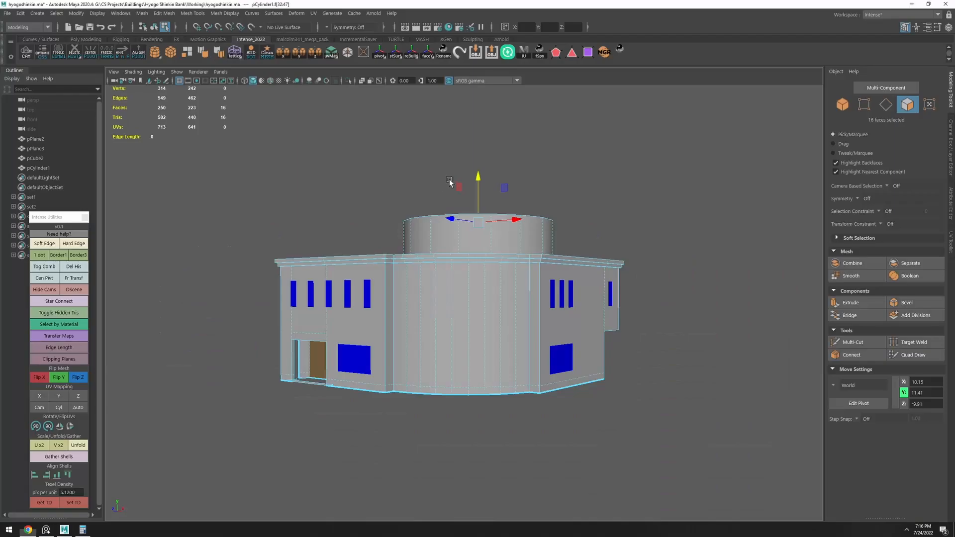
Lower the cylinder's top cap faces to about Y 10.6 and compare the height with Street View again
left_click_drag(478, 184, 478, 195)
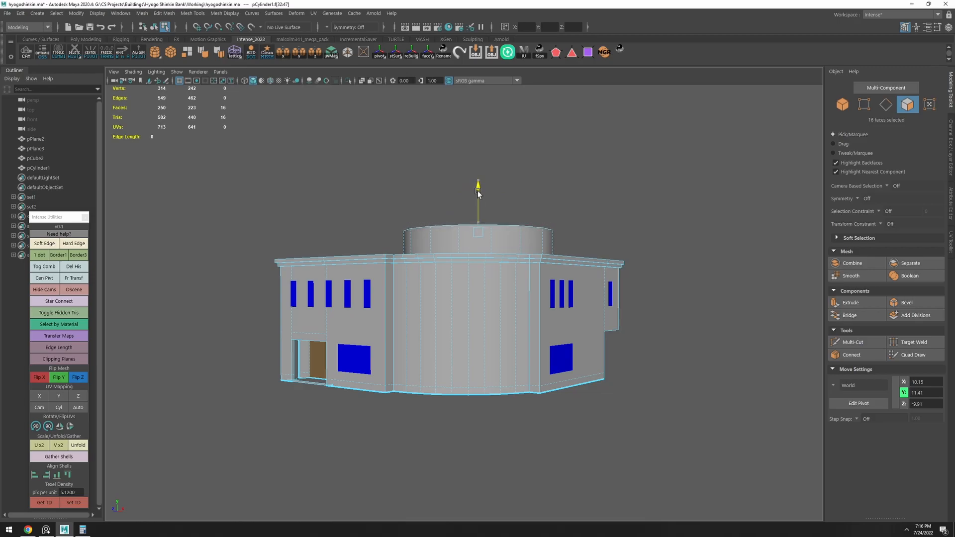
key("alt+Tab")
key("alt+Tab")
Select the cylinder's 16 bottom cap faces from below and snap them vertically to the flat roof at Y 7.60
left_click_drag(545, 257, 461, 339, "alt")
right_click_drag(462, 339, 460, 302)
left_click(459, 302)
left_click_drag(459, 303, 497, 196, "alt")
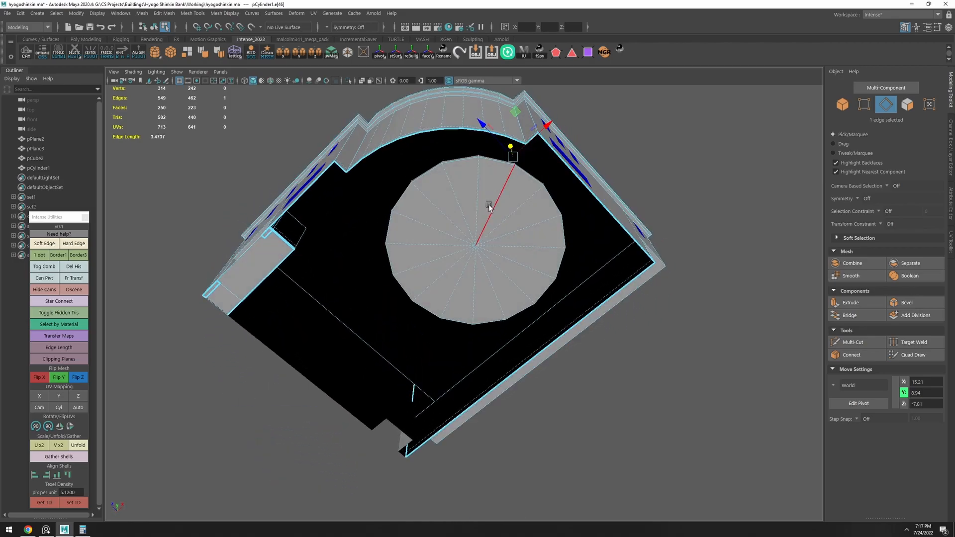
right_click_drag(496, 196, 490, 224)
left_click(446, 211)
mouse_move(447, 211)
left_mouse_down("shift")
mouse_move(448, 264)
mouse_move(428, 204)
mouse_move(560, 336)
mouse_move(474, 284)
mouse_move(436, 207)
left_mouse_up("shift")
scroll(460, 299, "up", 4)
left_click_drag(465, 318, 382, 265, "alt")
middle_click_drag(381, 264, 478, 292, "alt")
left_click_drag(477, 292, 446, 334, "alt")
key("v")
left_click_drag(501, 323, 345, 283)
left_click_drag(411, 313, 448, 300, "alt")
left_click_drag(361, 352, 535, 310, "alt")
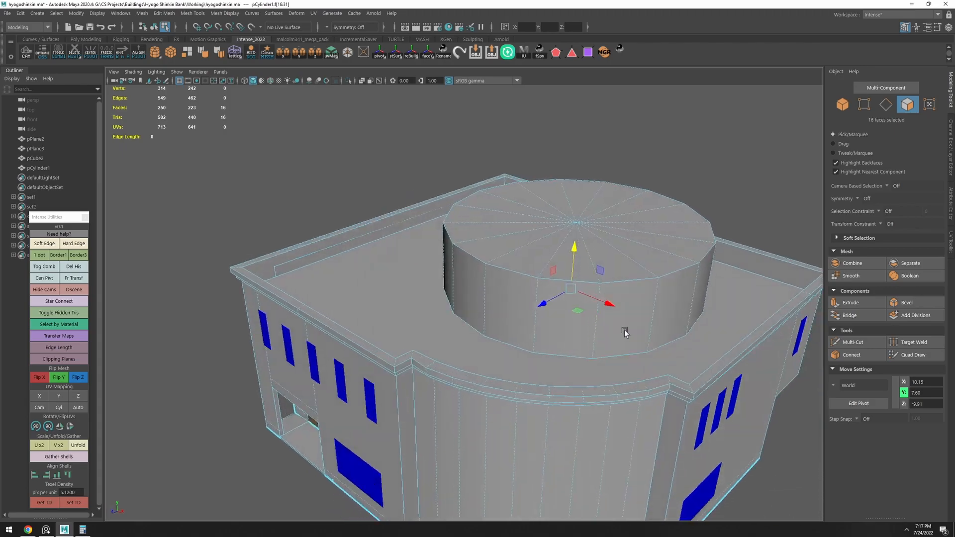
Try lowering the cylinder's top cap faces onto the roof surface, undo the move and clear the selection
key("F10")
left_click(536, 319)
key("F11")
left_click(541, 247)
key("Tab")
mouse_move(532, 202)
left_mouse_down()
mouse_move(515, 202)
mouse_move(604, 261)
mouse_move(587, 233)
left_mouse_up()
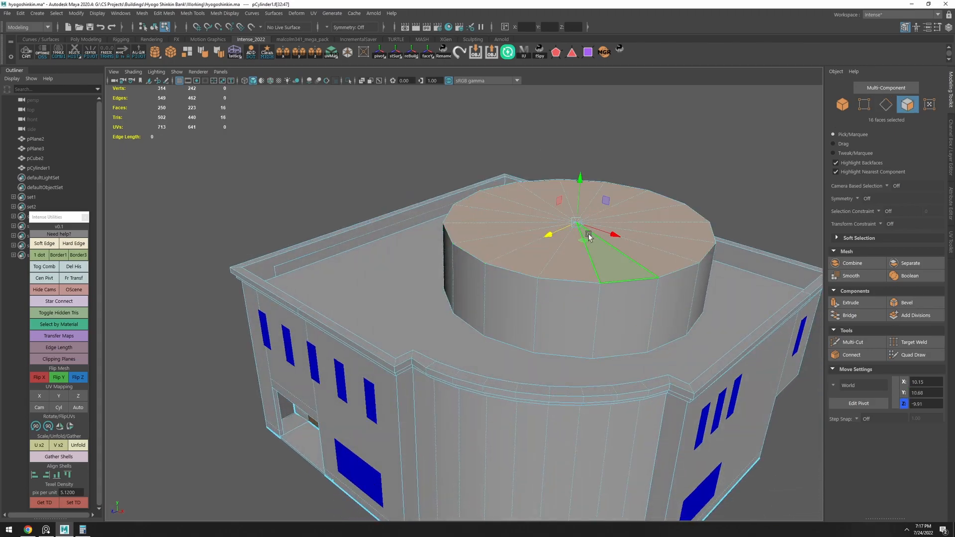
left_click_drag(580, 200, 533, 341)
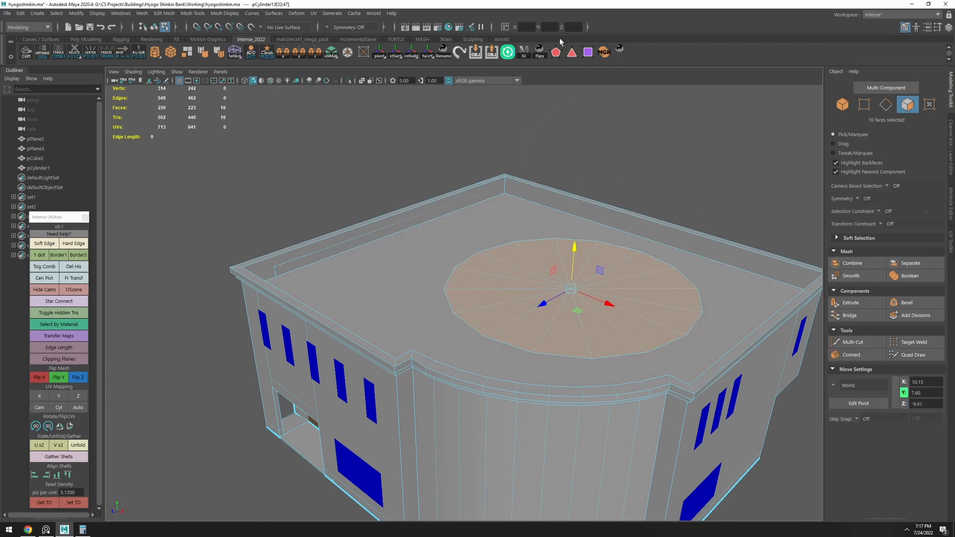
key("ctrl+z")
left_click(674, 189)
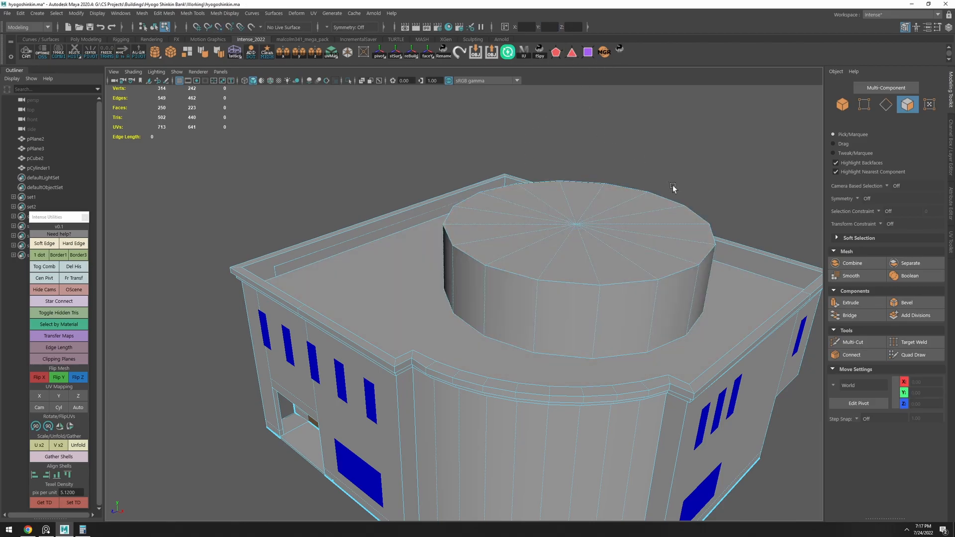
Select the cylinder's 16 top cap faces and delete them to open up the enclosure
scroll(674, 188, "down", 4)
left_click_drag(616, 234, 491, 242, "alt")
left_click(495, 287)
left_click_drag(494, 297, 519, 322, "alt")
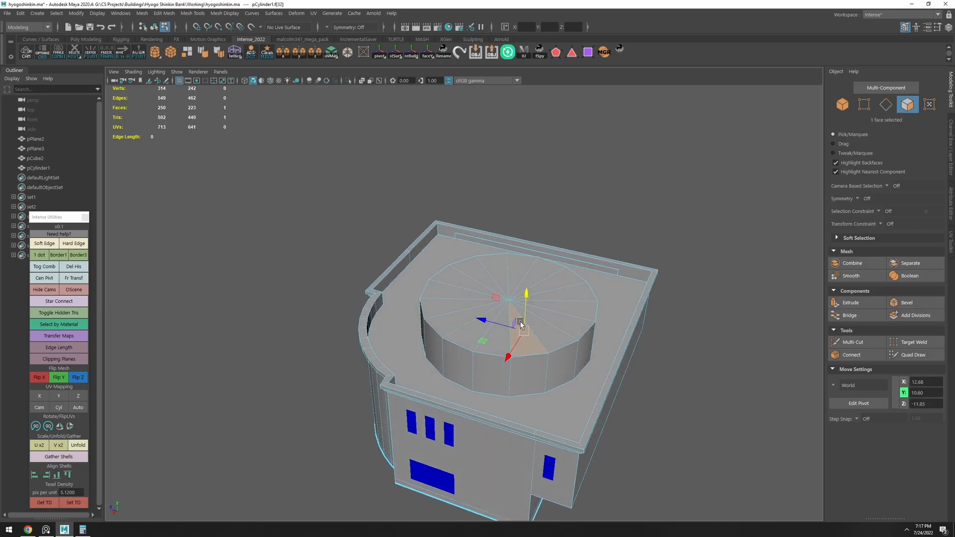
left_click(498, 272)
key("Tab")
mouse_move(478, 278)
left_mouse_down("shift")
mouse_move(477, 342)
mouse_move(584, 322)
mouse_move(561, 297)
mouse_move(529, 323)
mouse_move(398, 328)
left_mouse_up("shift")
key("Delete")
Select a side face of the cylinder and check the rooftop enclosure's shape in Street View and from above in Google Maps
left_click(495, 275)
left_click(519, 277)
key("alt+Tab")
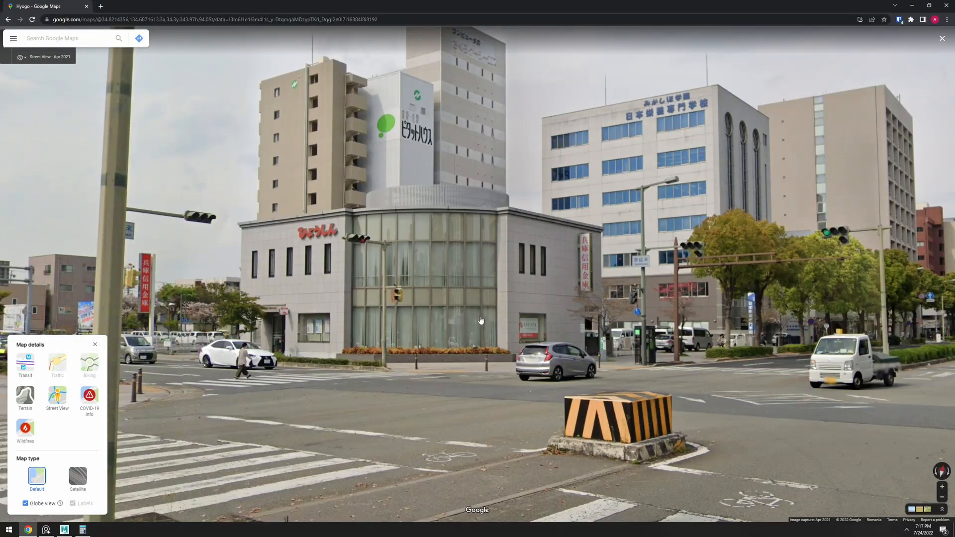
scroll(478, 303, "down", 3)
scroll(457, 277, "up", 3)
scroll(457, 277, "down", 4)
scroll(456, 277, "down", 4)
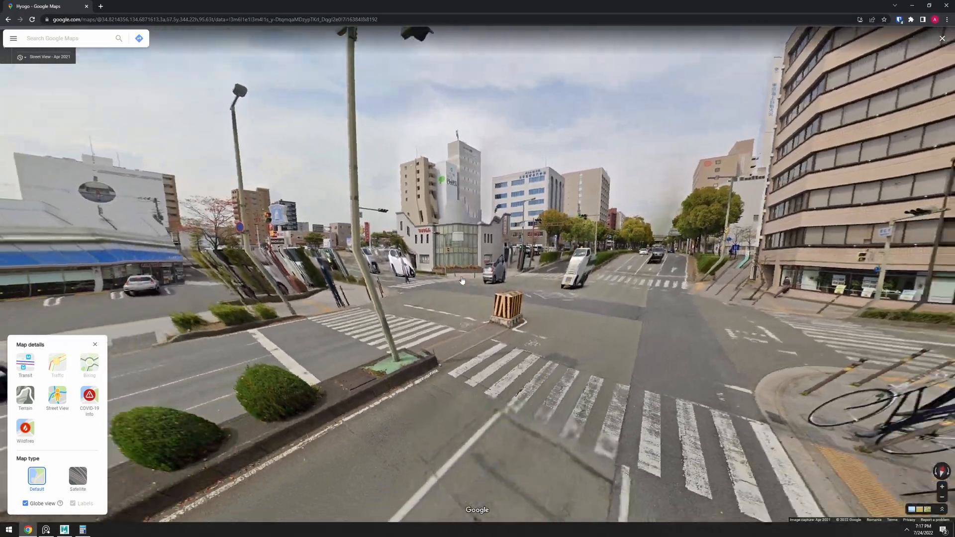
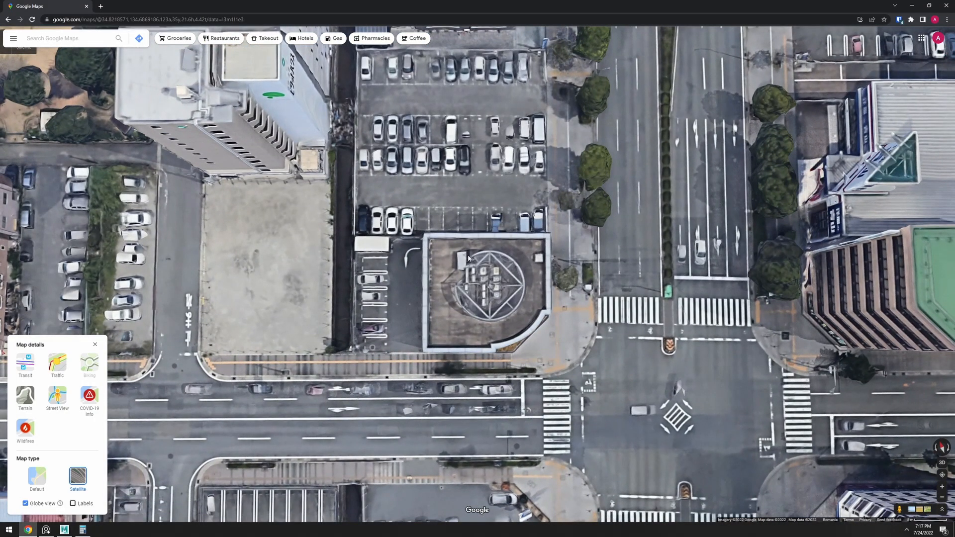
In Maya, delete three adjoining side faces of the cylinder on the side facing away from the curved corner
key("alt+Tab")
left_click_drag(493, 278, 438, 222, "alt")
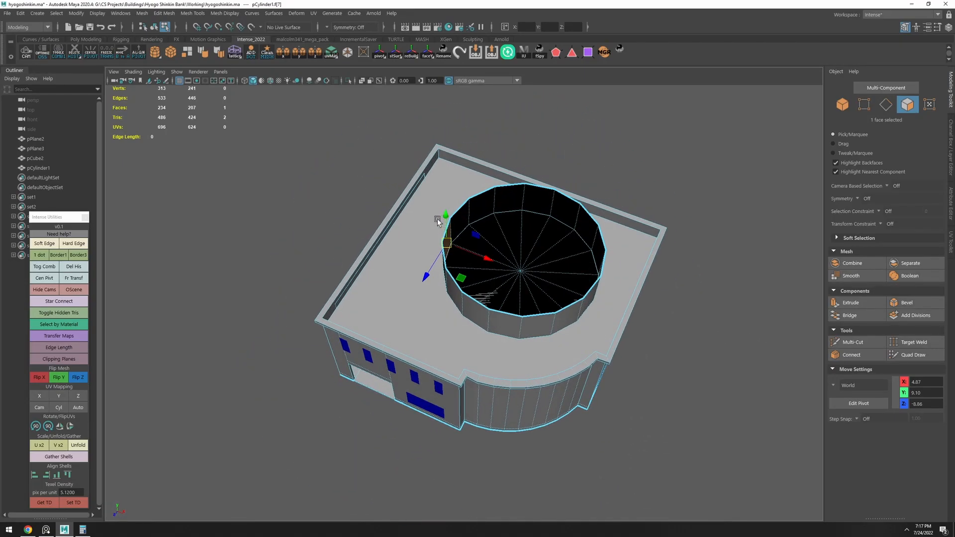
left_click(465, 217, "shift")
left_click(484, 211, "shift")
left_click_drag(515, 219, 597, 259, "alt")
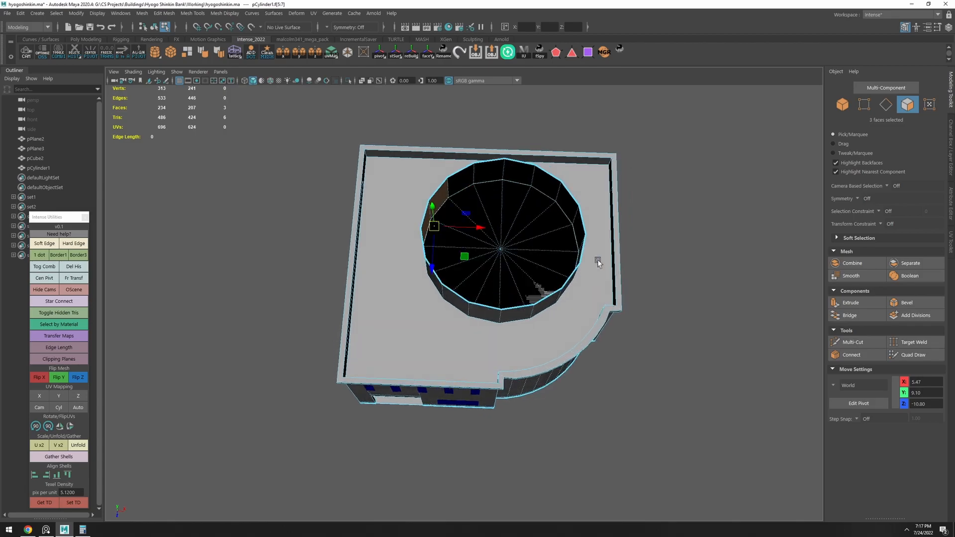
key("Delete")
Select ten of the cylinder's bottom cap faces, leaving the roof face out of the selection, and delete them
left_click(473, 211)
key("Tab")
mouse_move(472, 211)
left_mouse_down()
mouse_move(450, 225)
mouse_move(548, 219)
mouse_move(551, 237)
left_mouse_up()
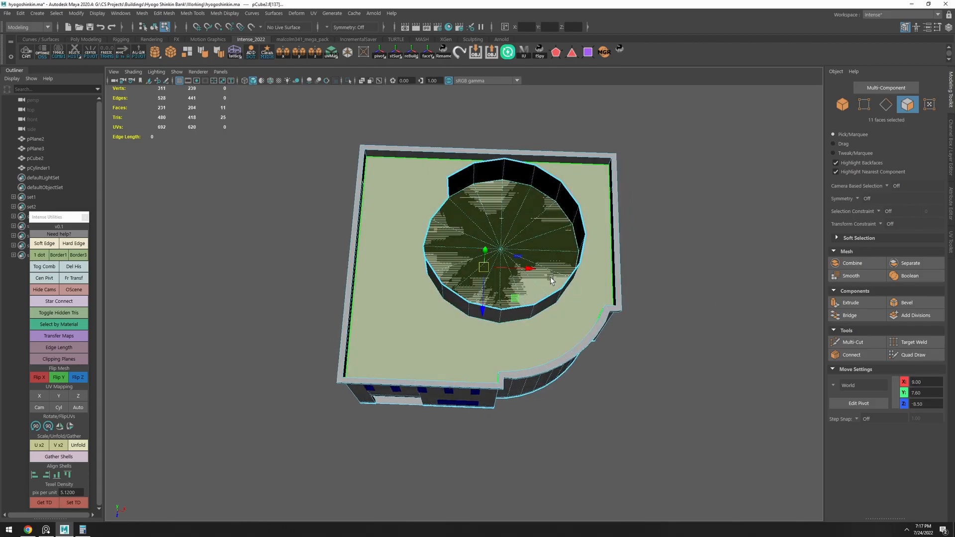
left_click(386, 209, "ctrl")
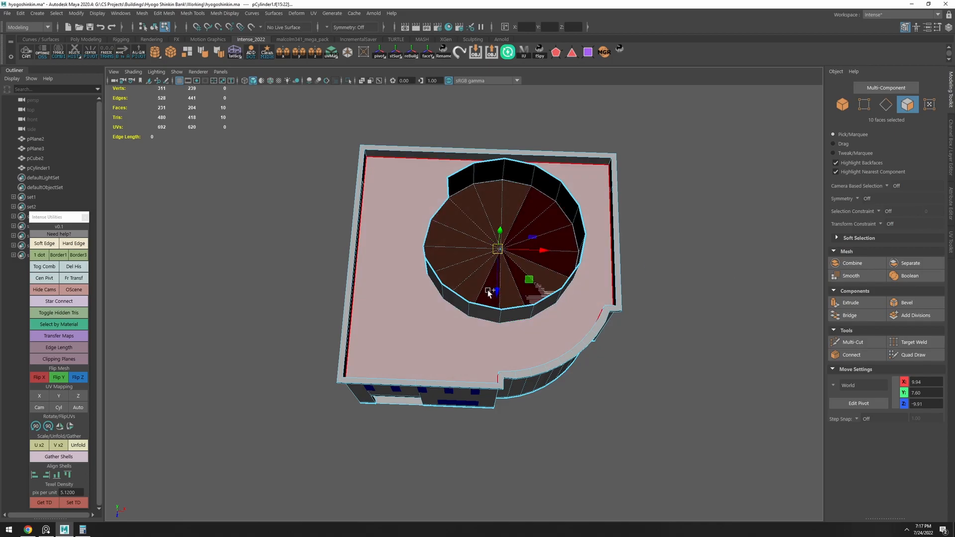
key("Delete")
scroll(579, 294, "up", 2)
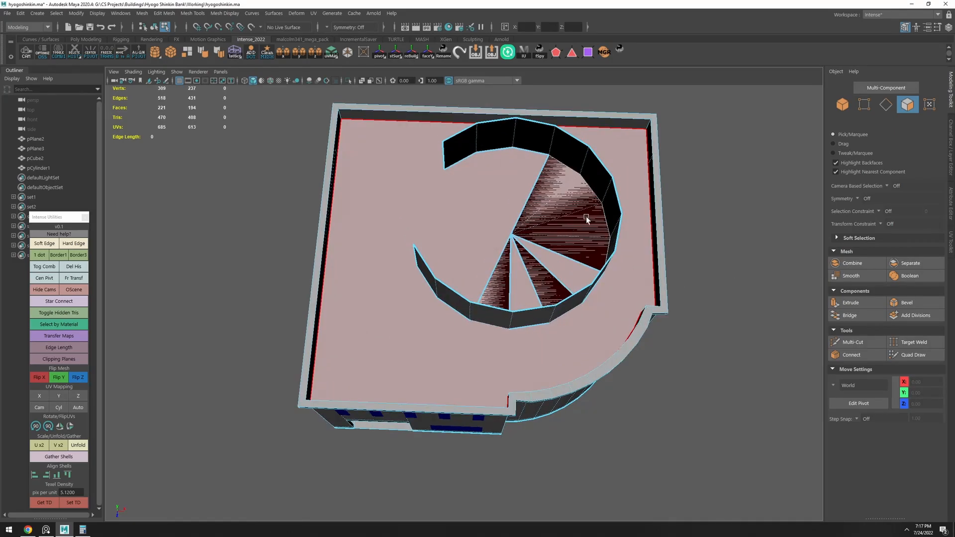
Select the six remaining bottom cap faces inside the cylinder and delete them, leaving only the side walls
double_click(612, 212)
left_click_drag(520, 396, 539, 342, "alt")
middle_click_drag(540, 341, 531, 380, "alt")
left_click_drag(486, 241, 523, 241)
left_click(470, 183)
key("Tab")
mouse_move(493, 184)
left_mouse_down()
mouse_move(533, 207)
mouse_move(500, 250)
mouse_move(581, 268)
left_mouse_up()
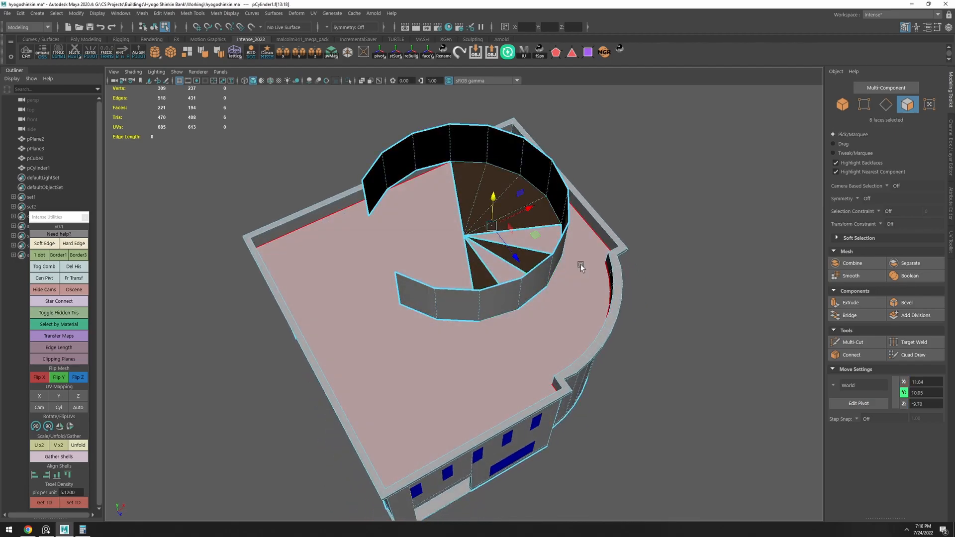
key("Delete")
Select the enclosure's 13 side faces, place a custom pivot at their base and snap them vertically to the roof level
double_click(479, 157)
left_click_drag(480, 157, 453, 119, "alt")
middle_click_drag(452, 119, 458, 181, "alt")
key("d")
left_click(513, 299)
key("v")
left_click_drag(522, 260, 349, 269)
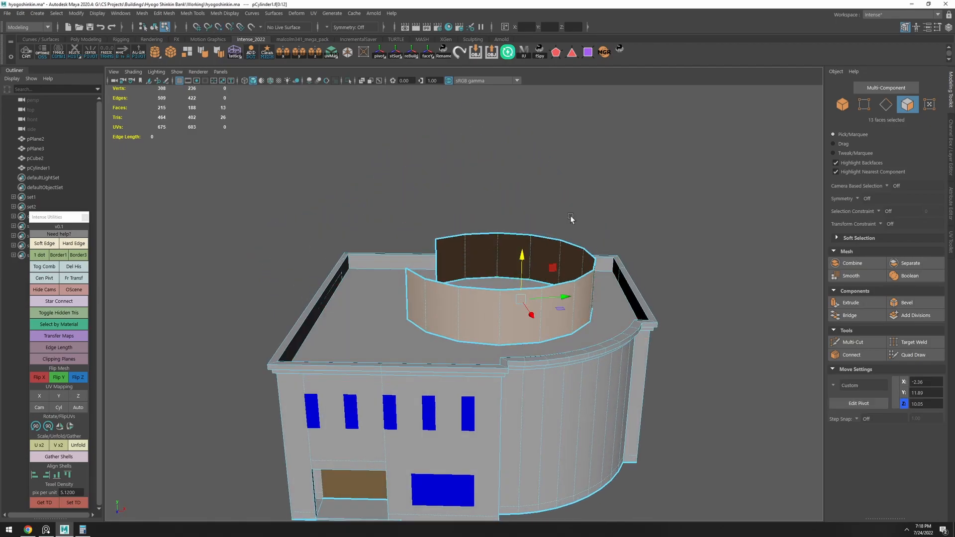
Examine the open rooftop enclosure as an object from several angles around the building
key("F8")
left_click(554, 230)
left_click_drag(549, 232, 508, 277, "alt")
left_click(485, 313)
left_click_drag(517, 307, 598, 264, "alt")
left_click(599, 264)
left_click_drag(457, 264, 418, 271, "alt")
left_click_drag(570, 279, 503, 316, "alt")
left_click(512, 263)
left_click_drag(512, 263, 529, 264, "alt")
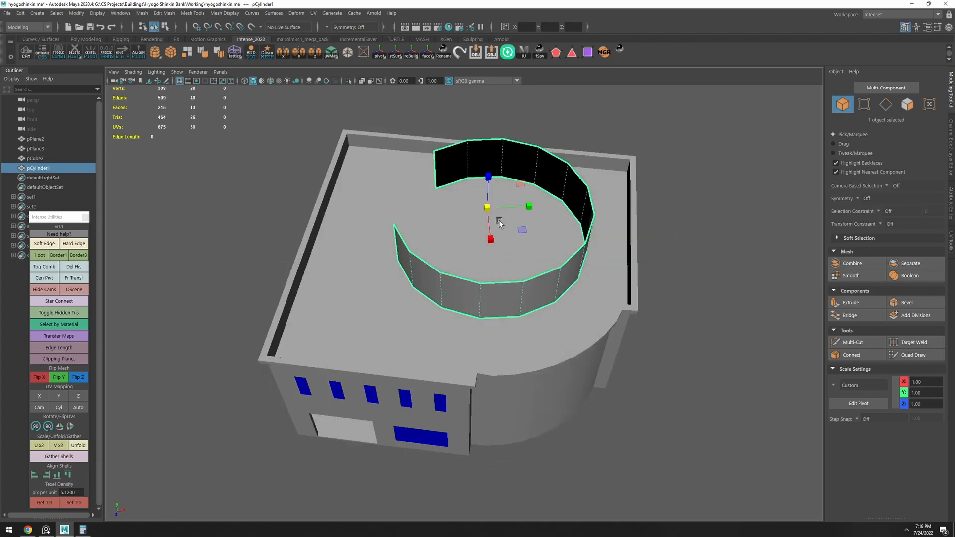
key("w")
key("F10")
double_click(444, 151)
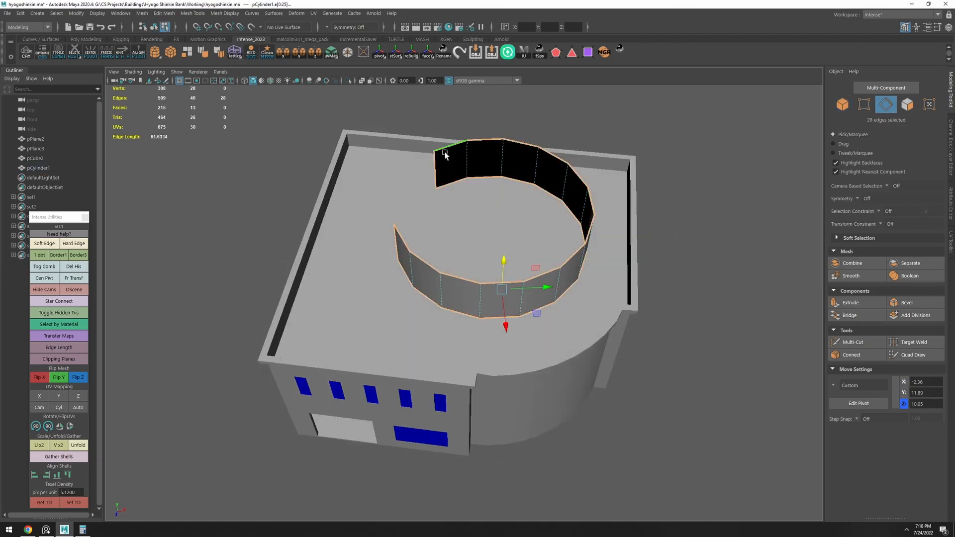
left_click_drag(511, 209, 473, 169, "alt")
Switch to Google Maps and check the rooftop enclosure in the 3D satellite view and in Street View from across the road
key("alt+Tab")
scroll(495, 295, "up", 2)
left_click_drag(495, 295, 441, 225, "ctrl")
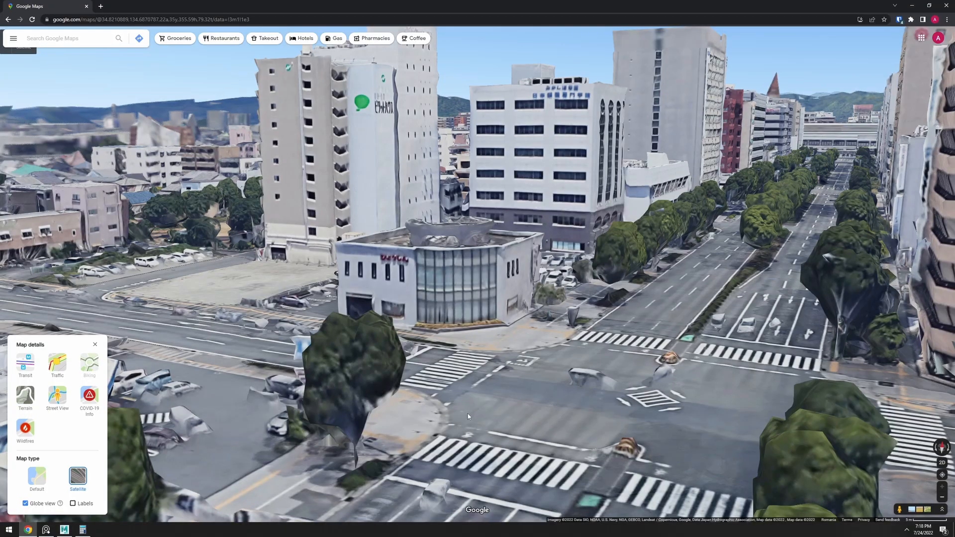
left_click_drag(412, 332, 528, 329)
key("alt")
left_click_drag(348, 269, 480, 378)
scroll(486, 387, "up", 2)
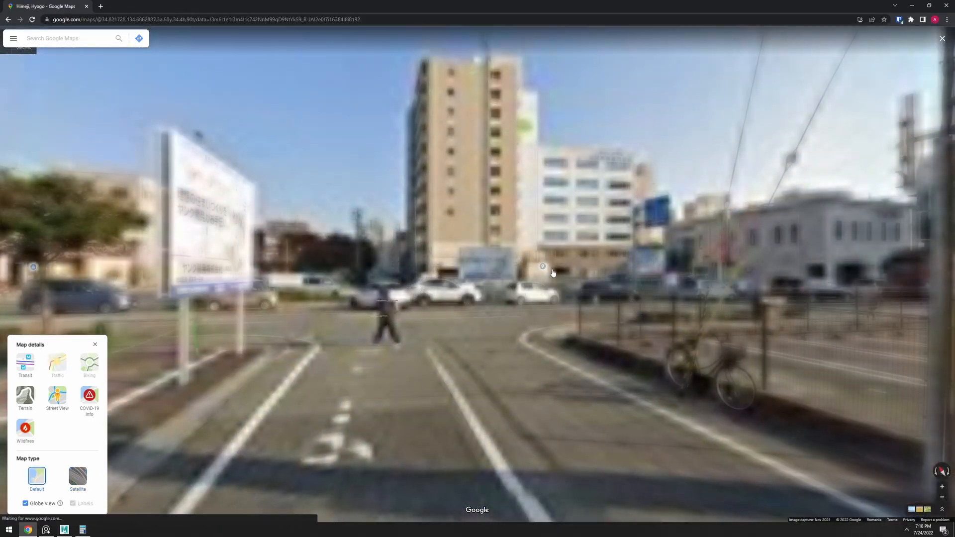
left_click_drag(518, 278, 392, 285)
scroll(518, 237, "up", 5)
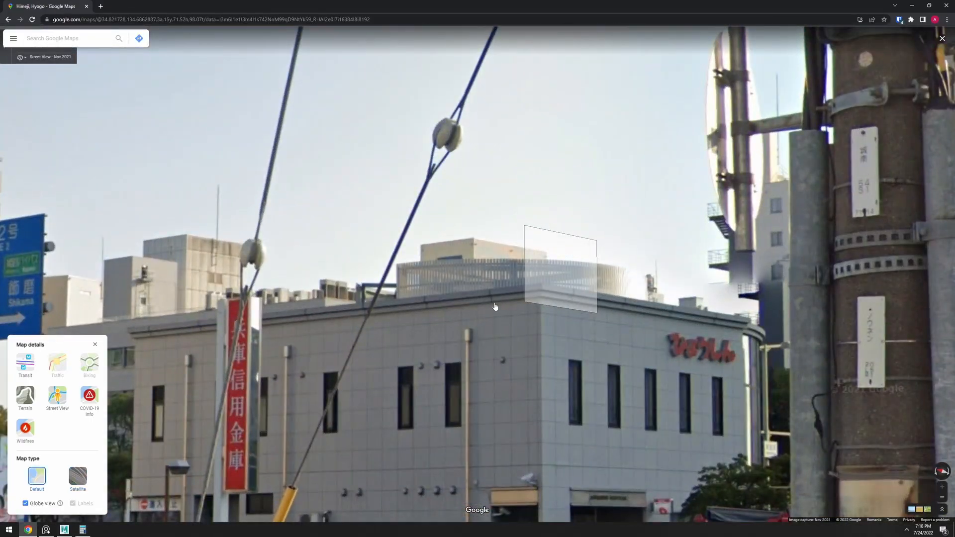
Move along the side street in Street View and examine the bank's rooftop enclosure close up from another viewpoint
scroll(495, 307, "down", 5)
left_click_drag(572, 313, 223, 223)
left_click(836, 274)
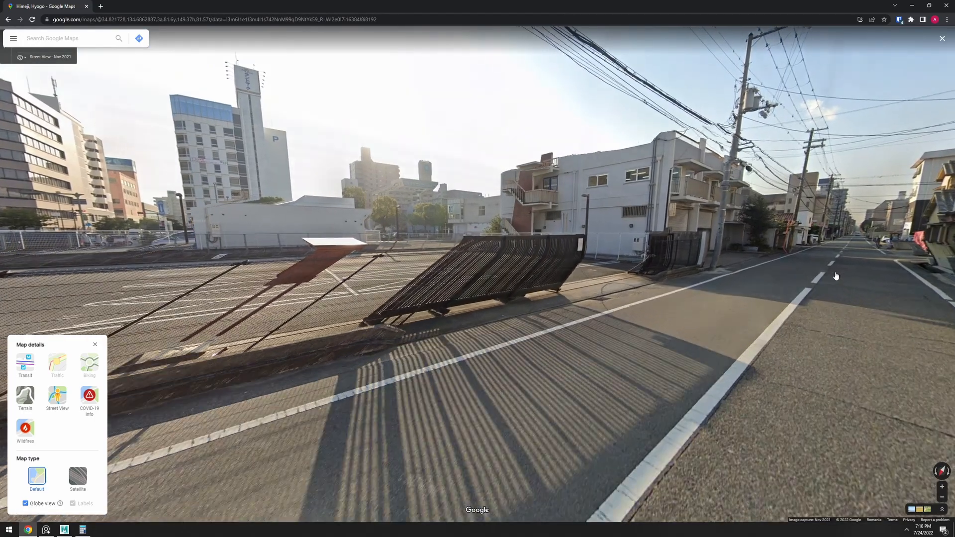
left_click_drag(229, 286, 774, 310)
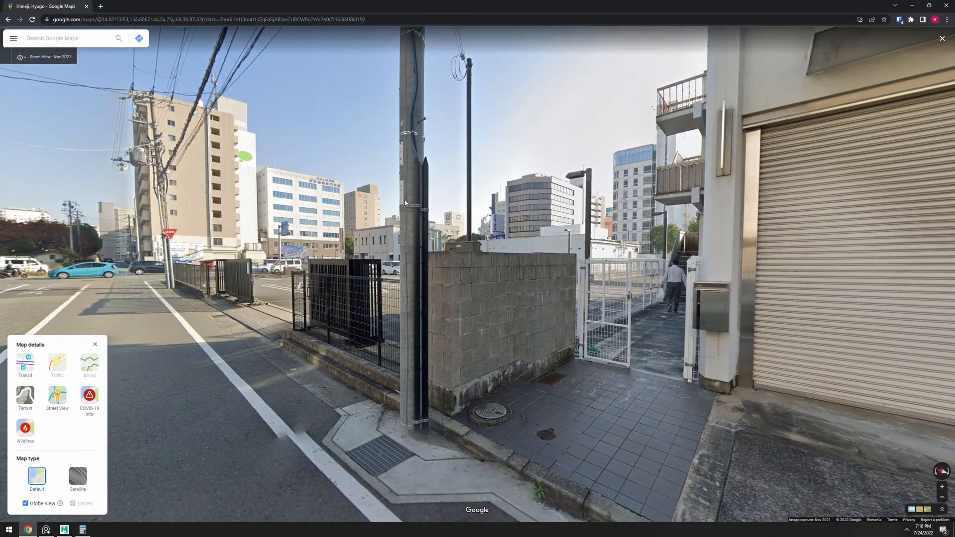
scroll(406, 203, "up", 3)
left_click_drag(287, 267, 550, 204)
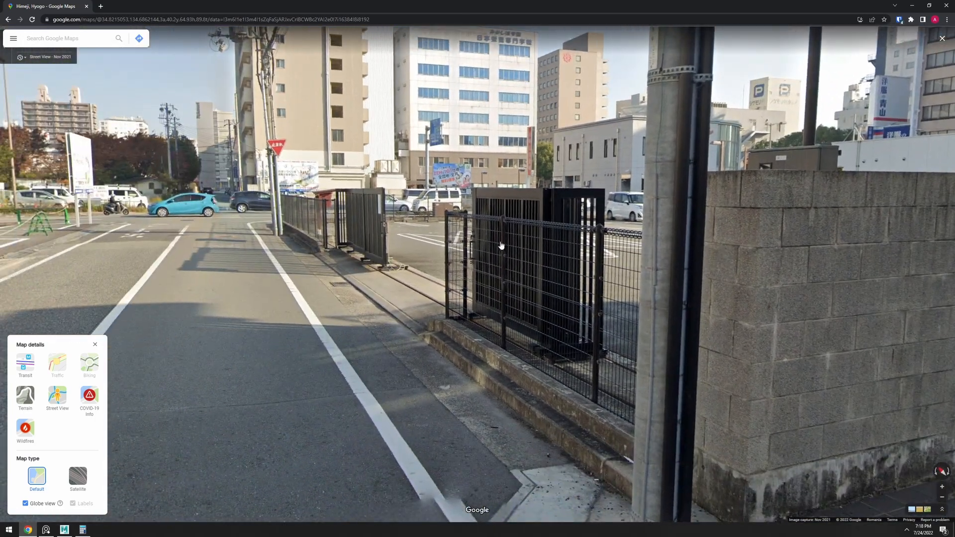
scroll(512, 234, "down", 5)
left_click_drag(335, 371, 610, 294)
left_click(476, 347)
left_click_drag(475, 347, 223, 368)
left_click_drag(443, 355, 315, 383)
scroll(556, 195, "up", 6)
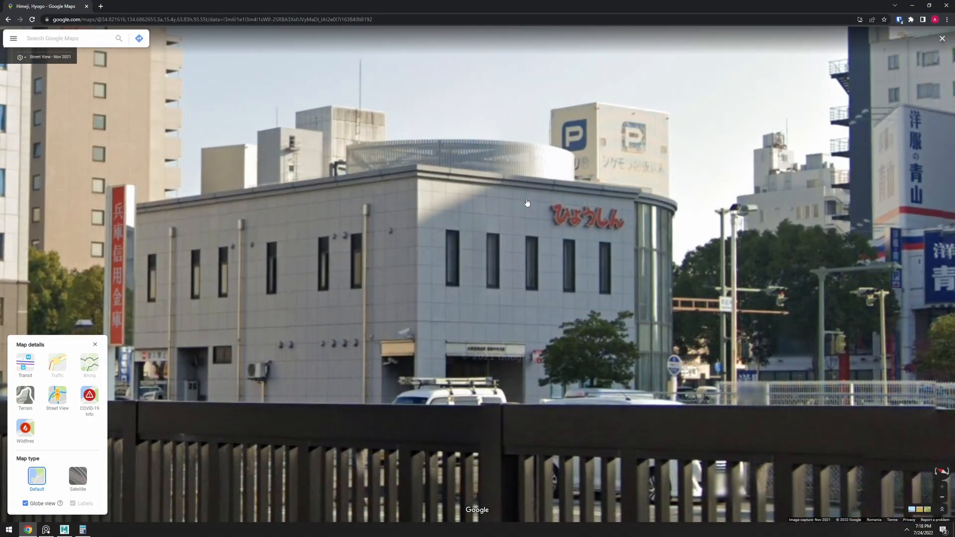
Return to the earlier Street View spot, switch to the Oct 2020 imagery and examine the bank's roof close up
scroll(527, 198, "down", 7)
left_click_drag(535, 239, 214, 254)
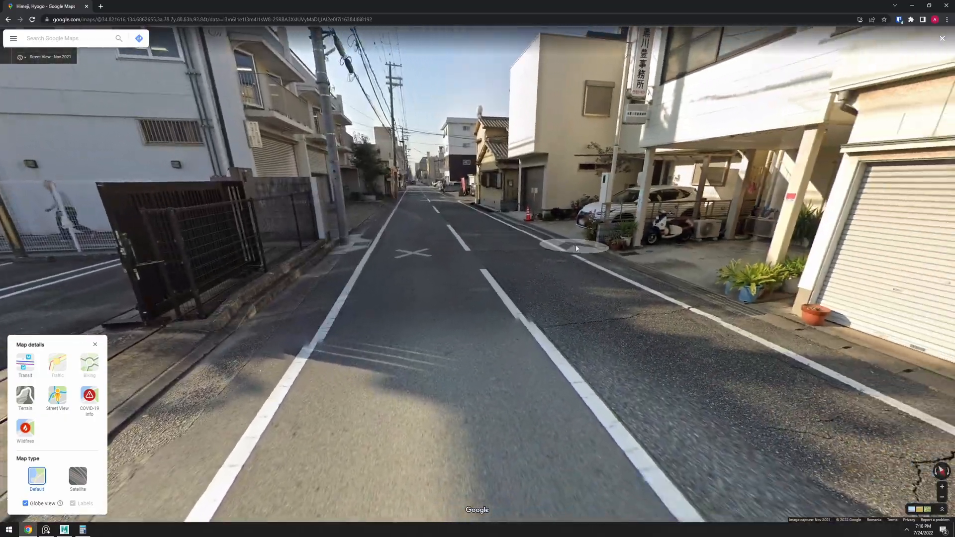
left_click(577, 248)
left_click_drag(318, 264, 647, 259)
mouse_move(199, 284)
left_mouse_down()
mouse_move(680, 289)
mouse_move(209, 286)
left_mouse_up()
scroll(403, 291, "down", 3)
left_click_drag(687, 234, 437, 292)
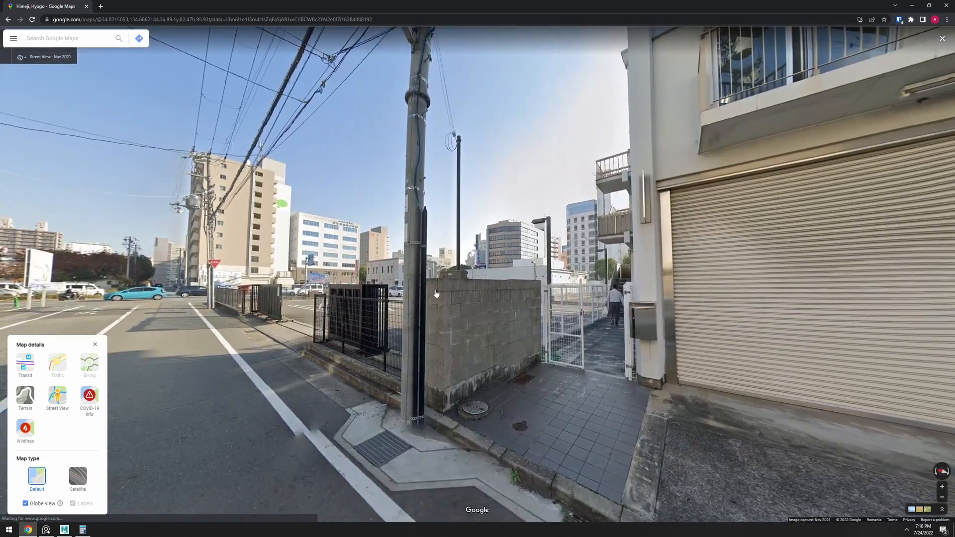
left_click(63, 62)
left_click(105, 126)
scroll(457, 257, "up", 5)
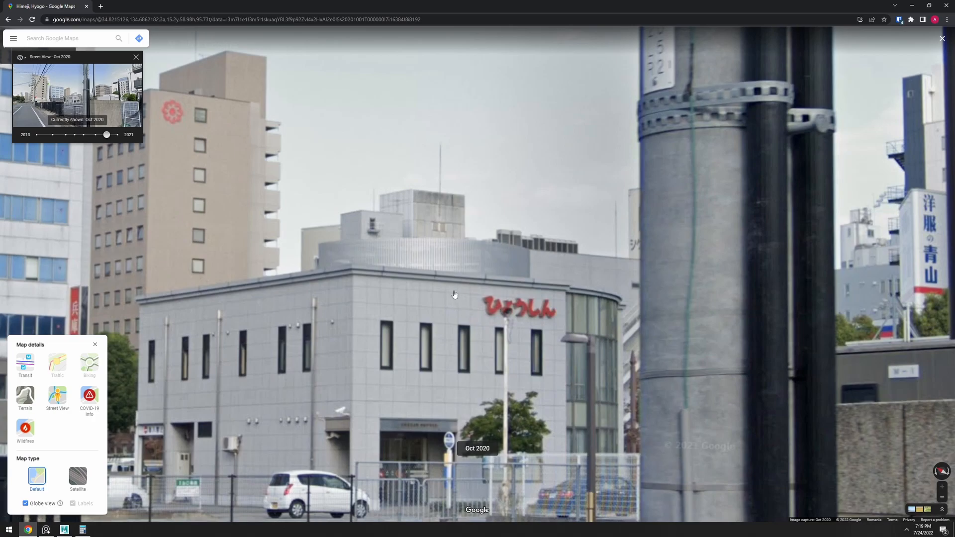
In Maya, extrude all 13 side faces of the rooftop enclosure with a thickness of 0.2 and return to object mode
key("alt+Tab")
left_click_drag(504, 297, 393, 244, "alt")
left_click(393, 244)
scroll(476, 289, "down", 4)
left_click_drag(474, 287, 415, 318, "alt")
left_click(461, 300)
key("ctrl+F11")
scroll(485, 299, "up", 4)
left_click_drag(493, 290, 519, 324, "alt")
scroll(532, 297, "up", 2)
right_click_drag(555, 297, 552, 318, "shift")
left_click_drag(703, 322, 704, 322)
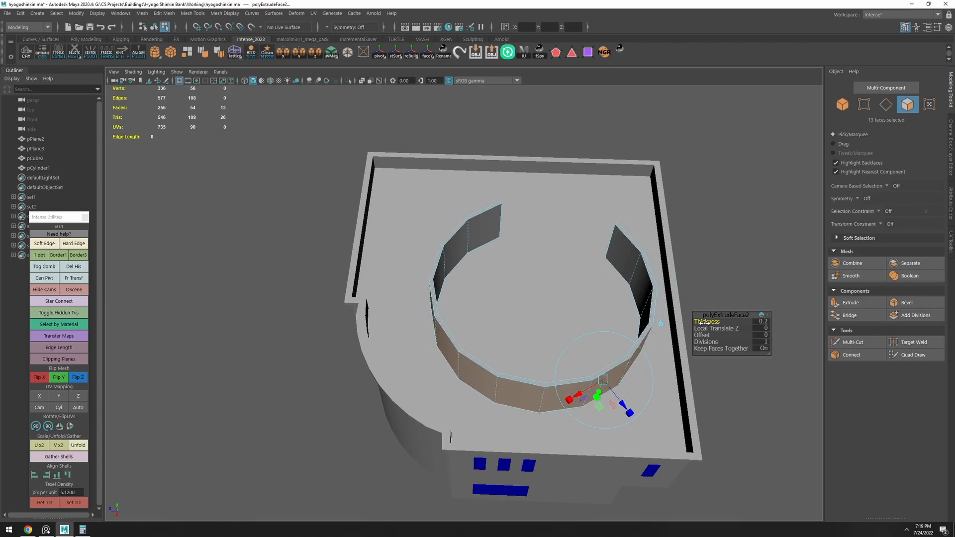
key("w")
right_click_drag(693, 315, 731, 260)
left_click(731, 258)
Review the thickened rooftop enclosure and the curved corner from street level around the building
left_click_drag(593, 301, 657, 245, "alt")
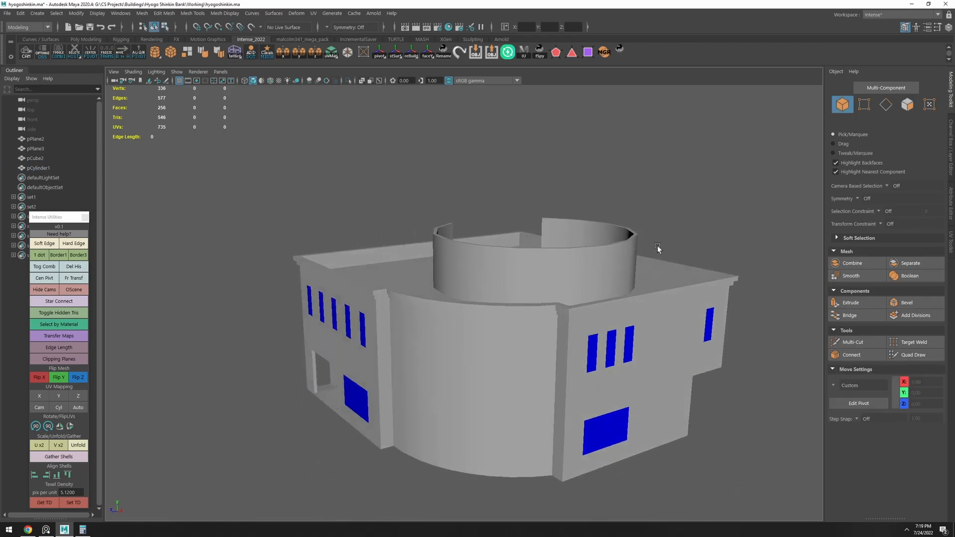
right_click_drag(657, 246, 516, 281, "alt")
left_click_drag(702, 262, 491, 320, "alt")
left_click_drag(687, 290, 522, 321, "alt")
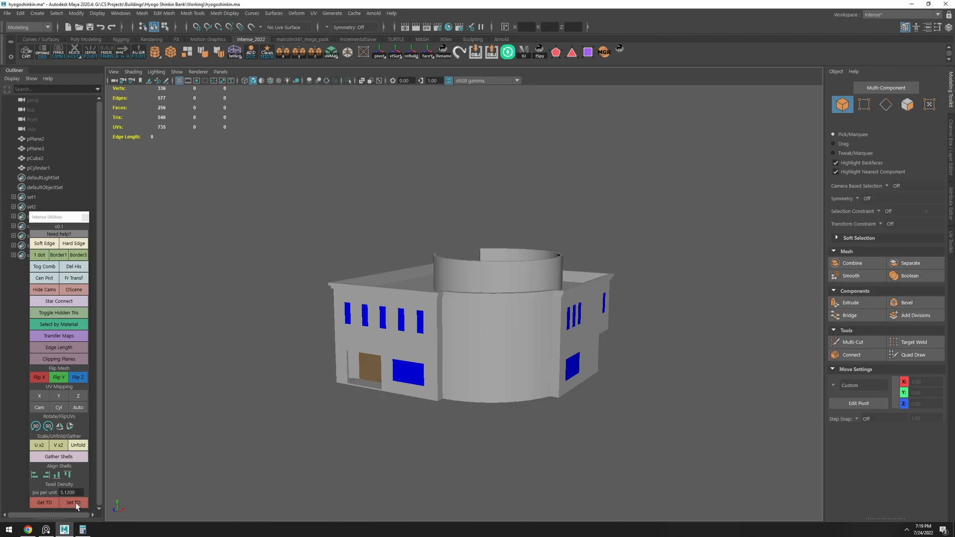
In Google Street View, move to the bank's curved glass corner and examine the brick planter along its base
left_click(31, 535)
scroll(391, 404, "down", 5)
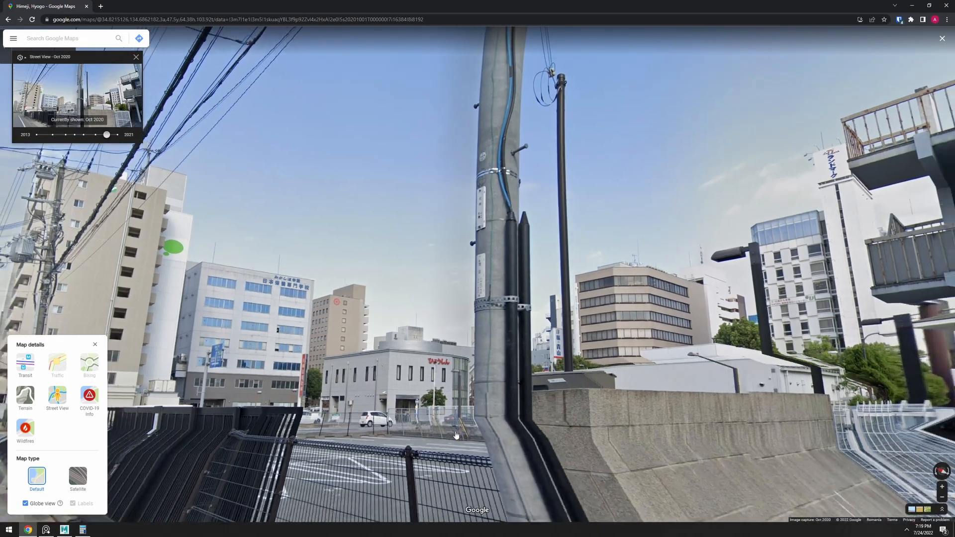
left_click(457, 435)
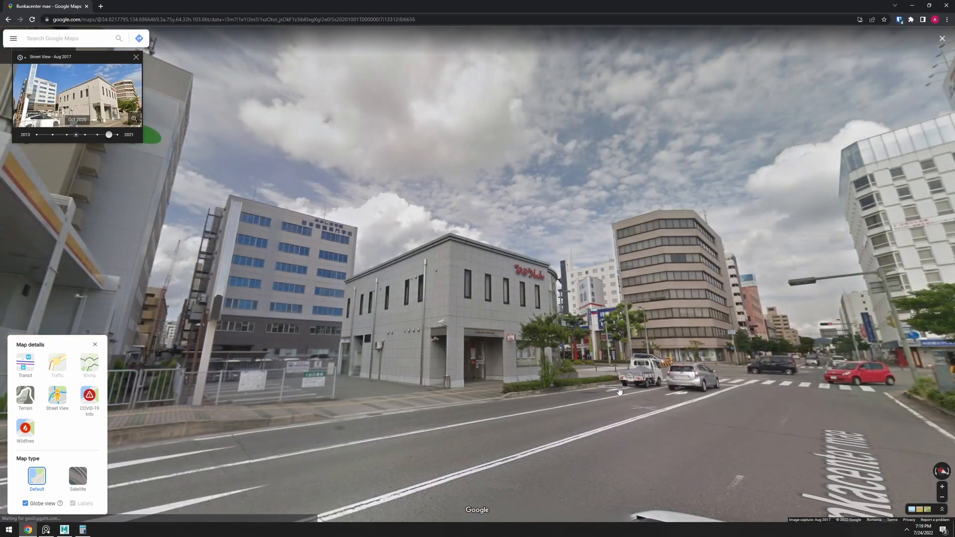
left_click(617, 392)
left_click(379, 425)
scroll(421, 392, "up", 4)
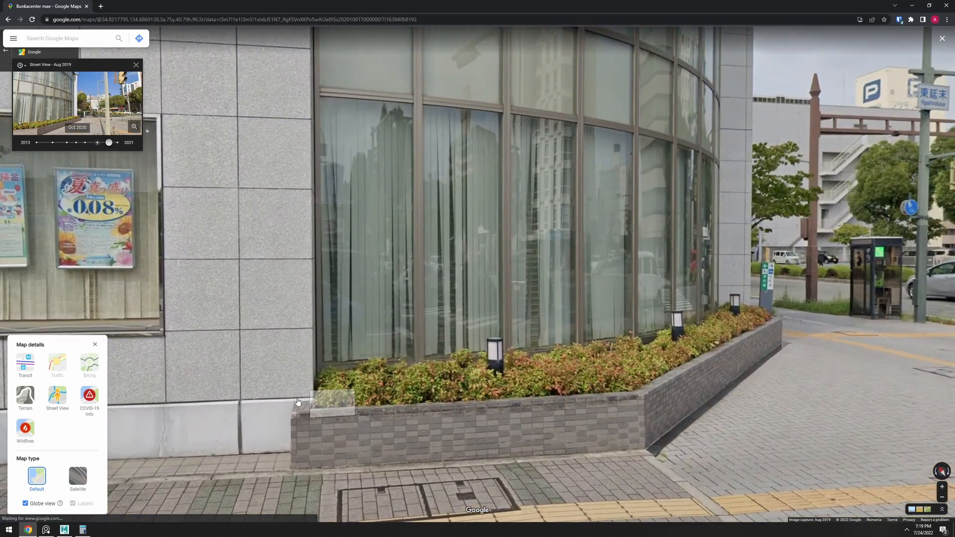
scroll(351, 414, "down", 4)
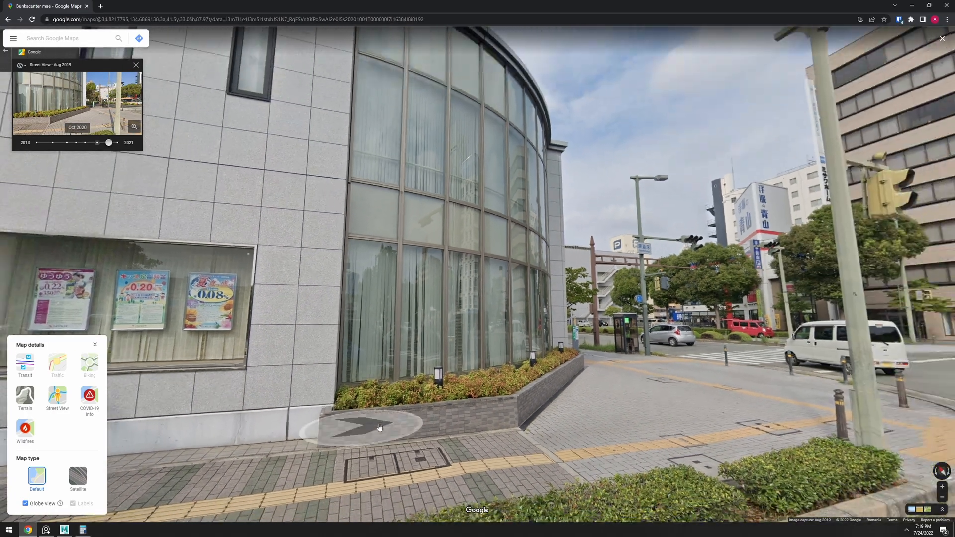
scroll(342, 427, "up", 4)
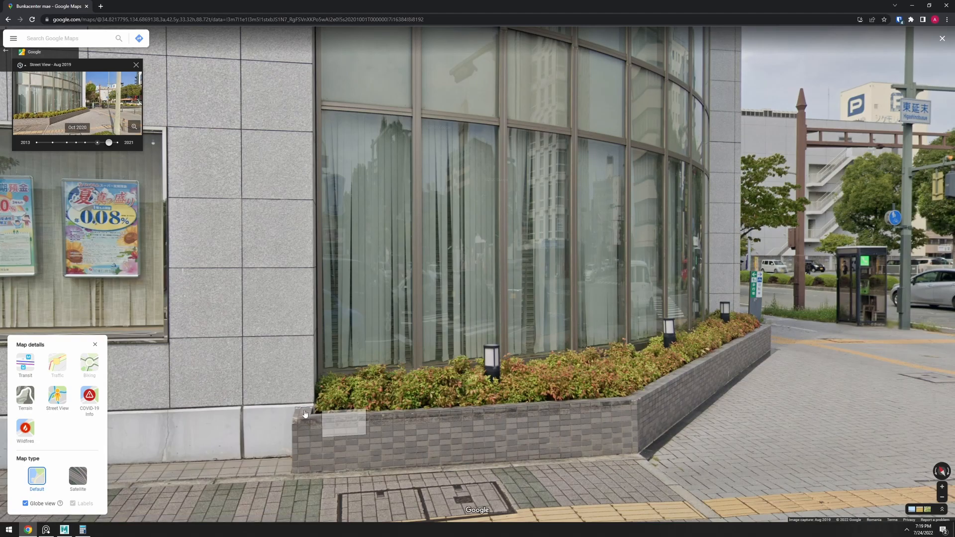
scroll(497, 424, "down", 4)
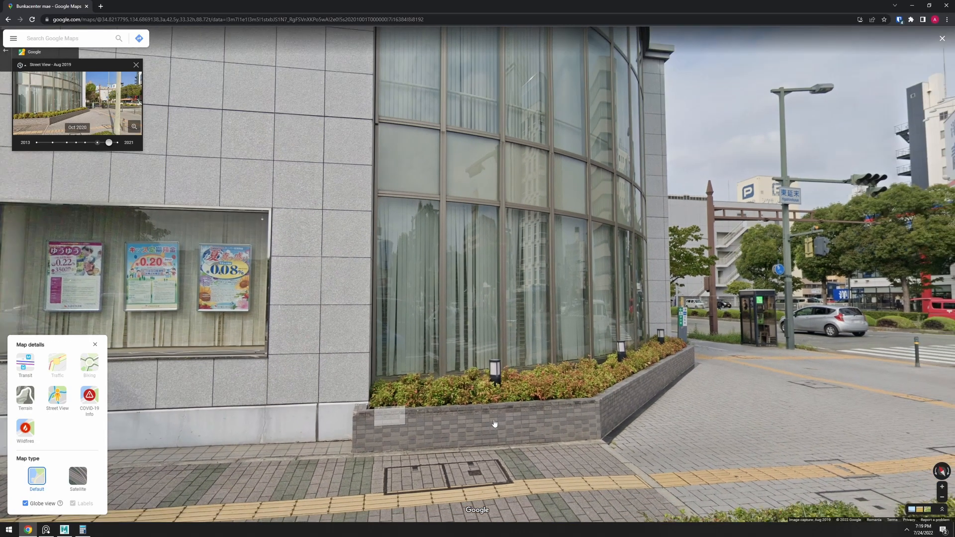
scroll(438, 401, "up", 3)
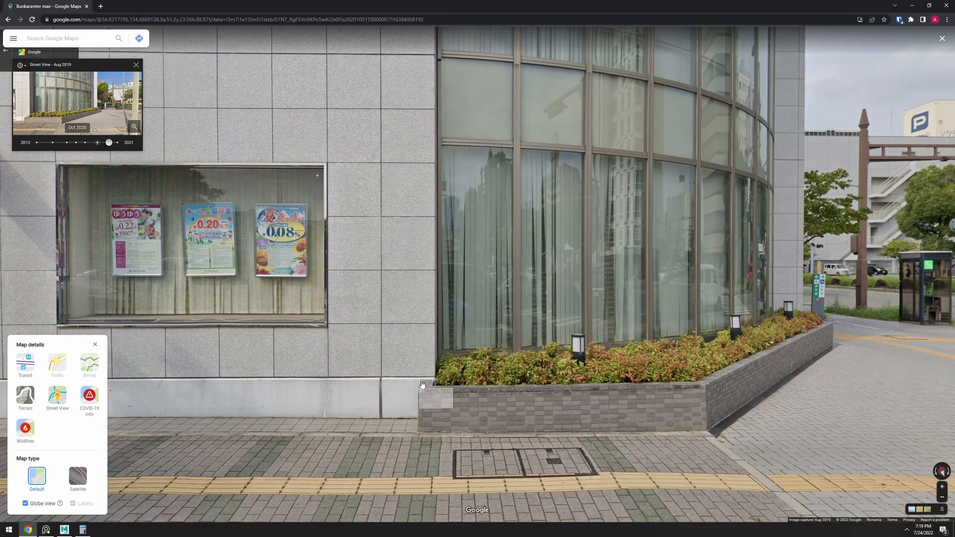
scroll(419, 415, "down", 3)
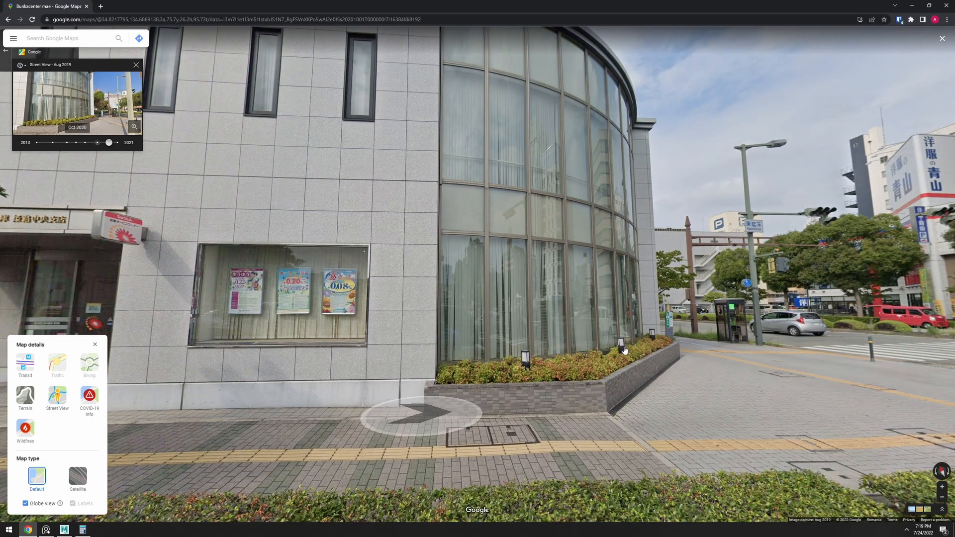
In Maya, create a small polygon cube on the ground in front of the wall beside the curved corner
key("alt+Tab")
left_click(452, 375)
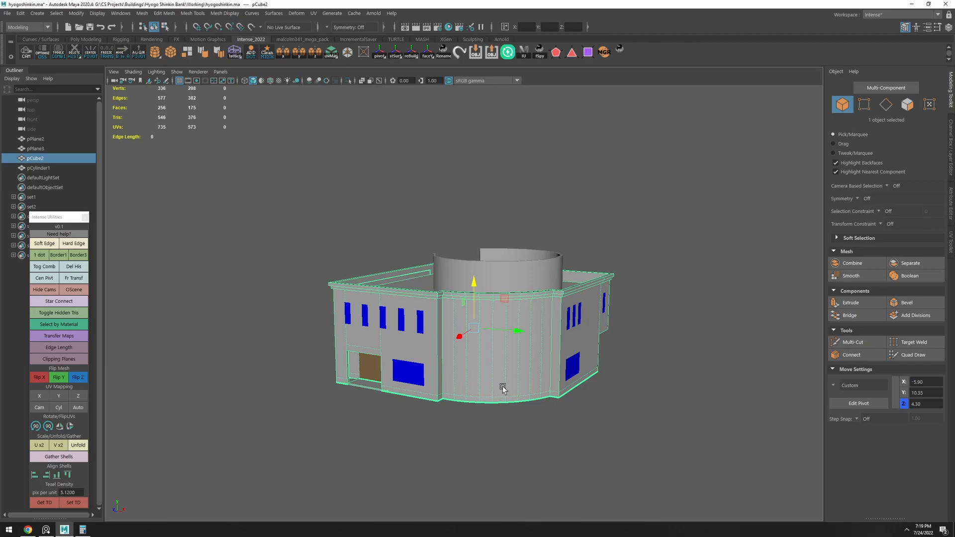
scroll(503, 390, "up", 5)
key("F11")
scroll(432, 462, "up", 3)
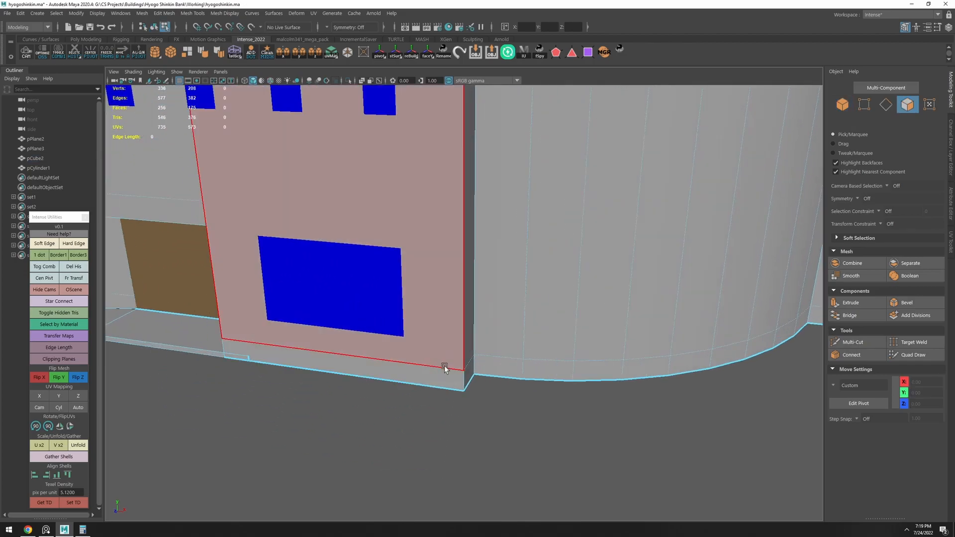
scroll(445, 383, "down", 3)
key("F8")
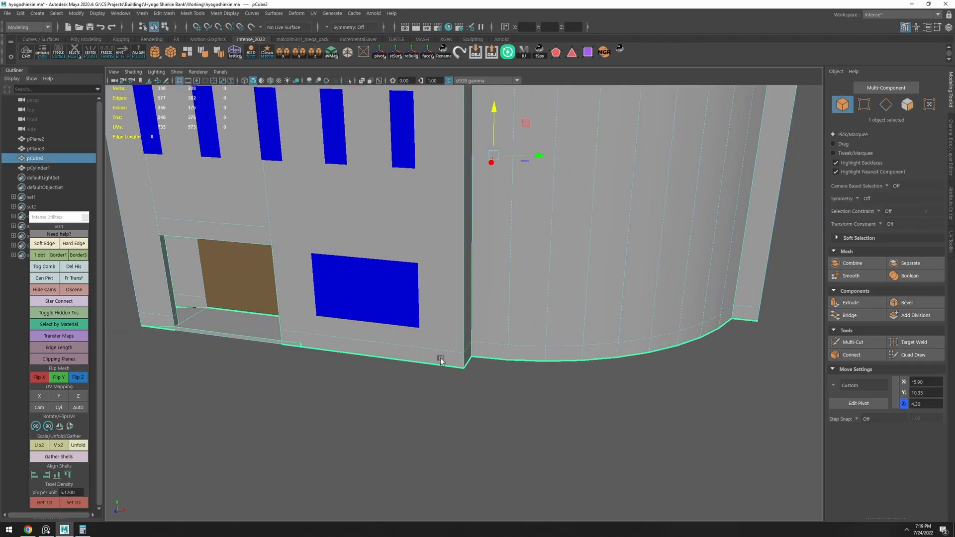
right_click_drag(407, 272, 393, 368, "shift")
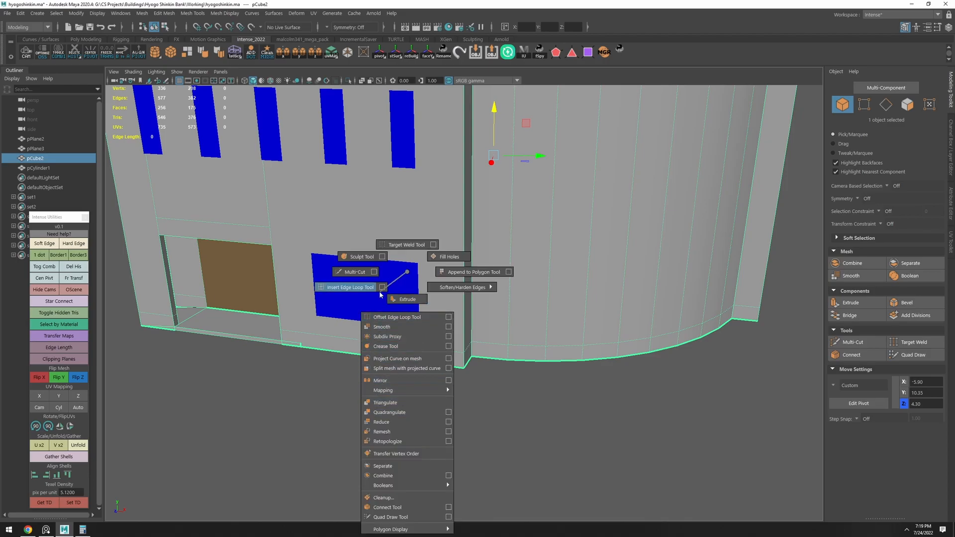
left_click(458, 429)
mouse_move(468, 428)
right_mouse_down("shift")
mouse_move(450, 387)
mouse_move(473, 361)
right_mouse_up("shift")
left_click_drag(420, 427, 449, 429)
left_click(447, 414)
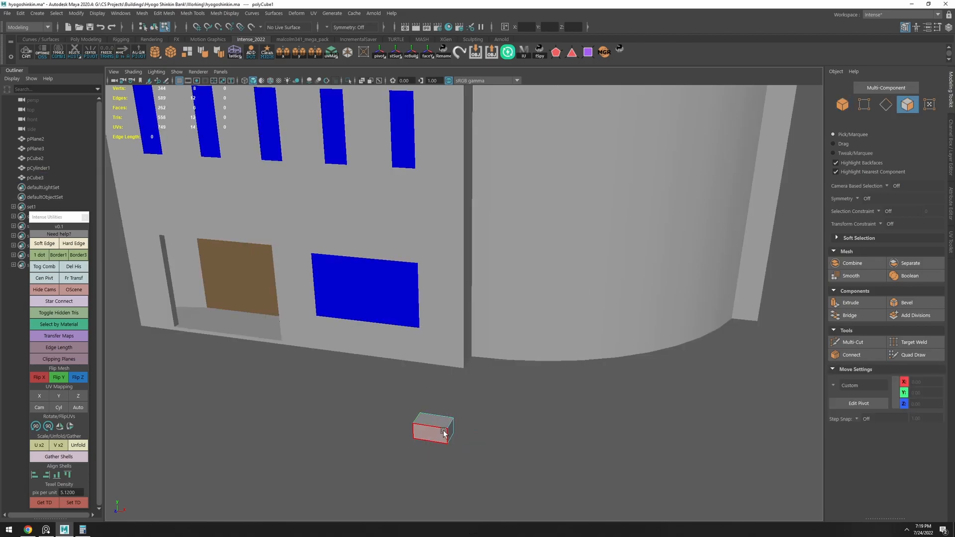
Select the new cube together with the building and combine them into one mesh
key("F8")
left_click(428, 285, "shift")
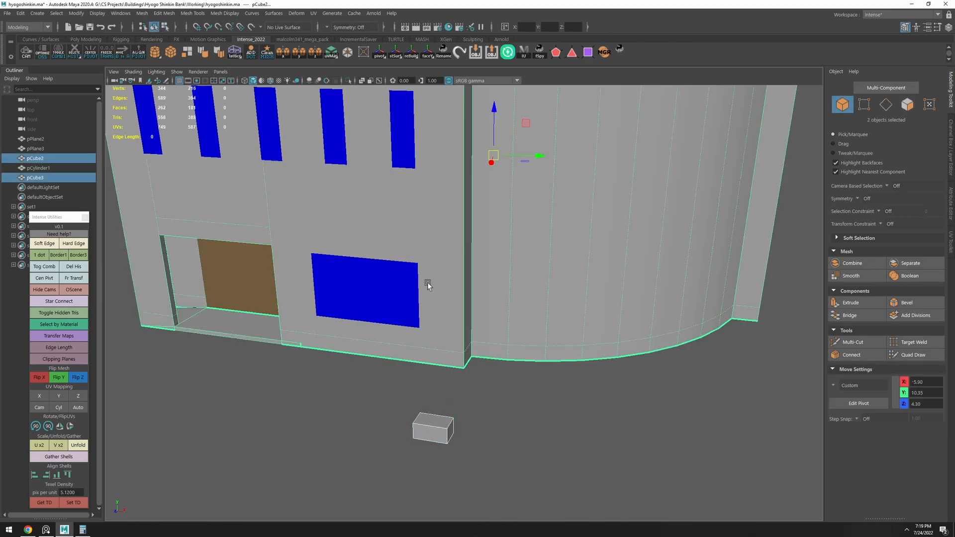
left_click(43, 268)
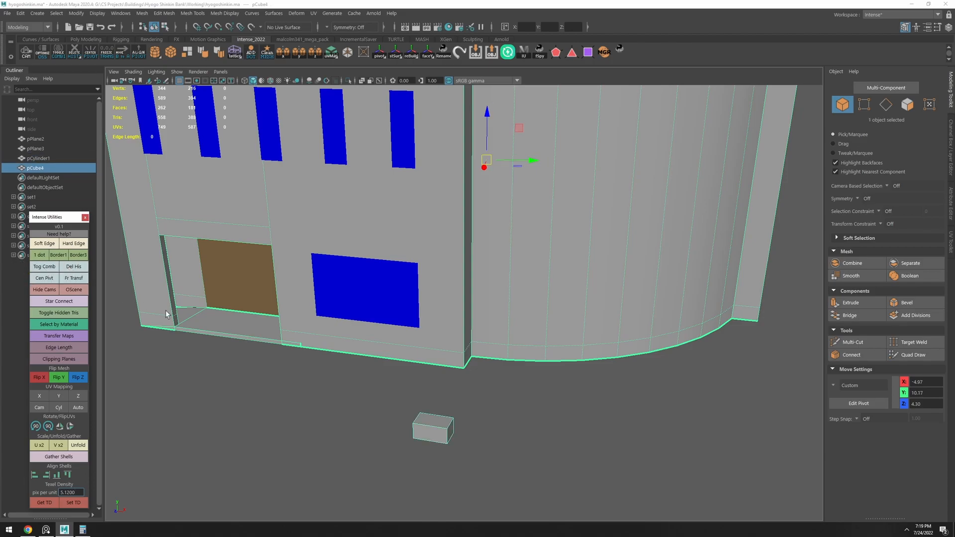
Select the cube's face that points toward the building wall and delete it
left_click(507, 434)
left_click(440, 434)
key("F8")
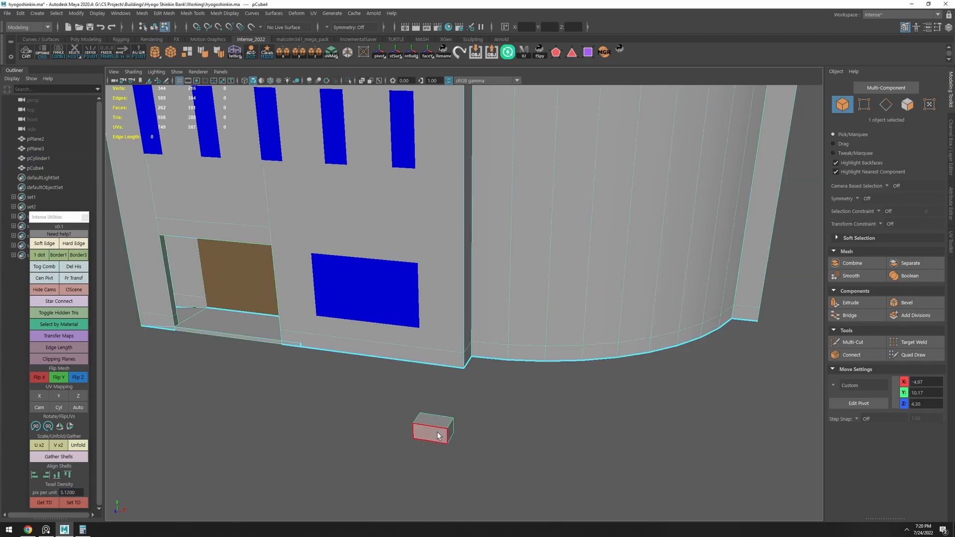
left_click_drag(444, 432, 425, 335, "alt")
left_click_drag(469, 351, 375, 370, "alt")
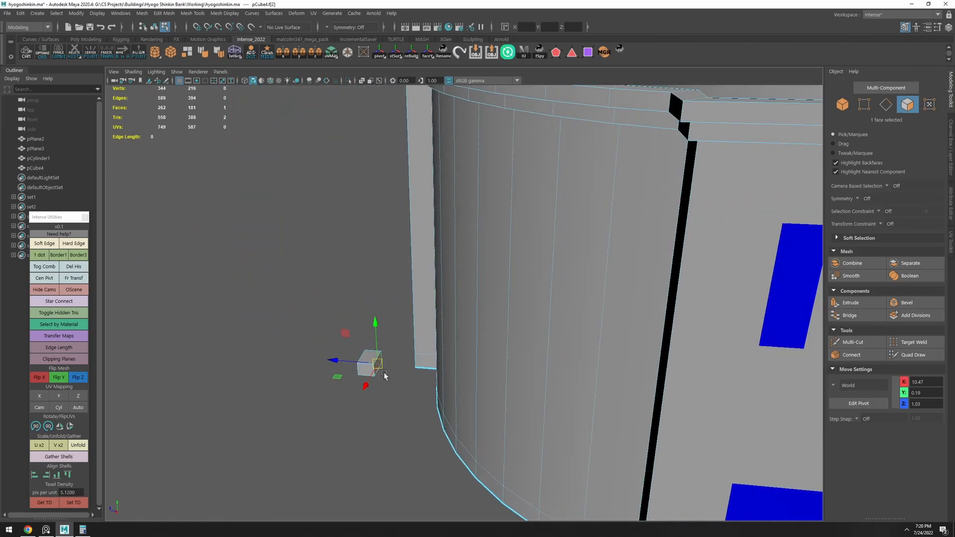
left_click_drag(418, 373, 471, 369, "alt")
Select the open cube's five remaining faces and slide the block along the base of the wall
double_click(552, 367)
right_click_drag(471, 368, 541, 373, "alt")
left_click_drag(565, 392, 481, 381)
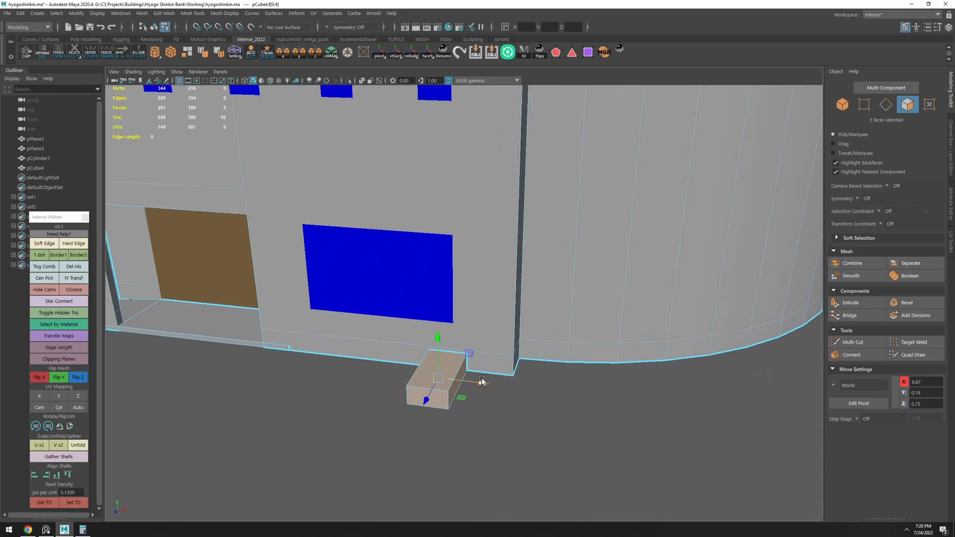
Set the block's pivot on its side nearest the curve and snap that side flush with the wall's corner
key("d")
left_click(454, 404)
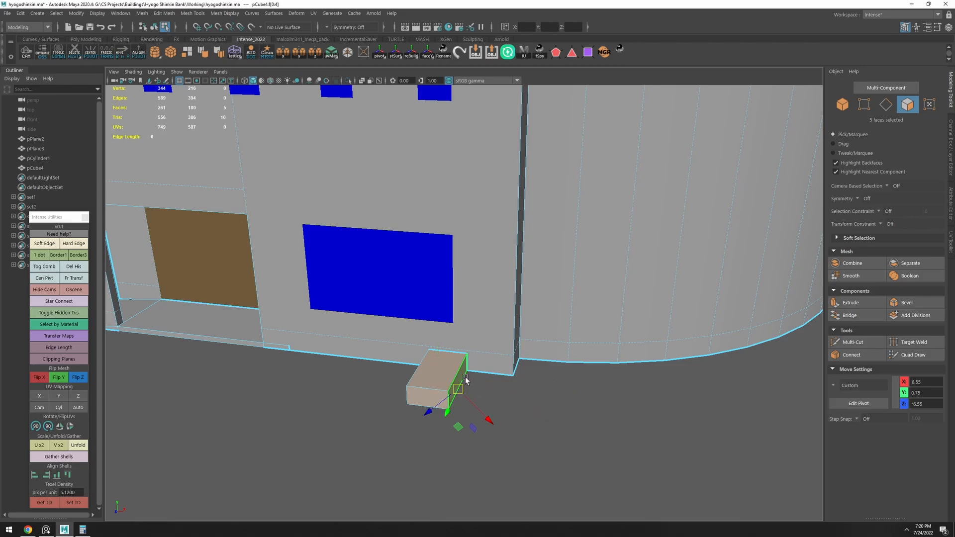
key("d")
right_click_drag(463, 374, 458, 388, "alt")
left_click_drag(458, 388, 419, 385, "alt")
left_click(418, 412)
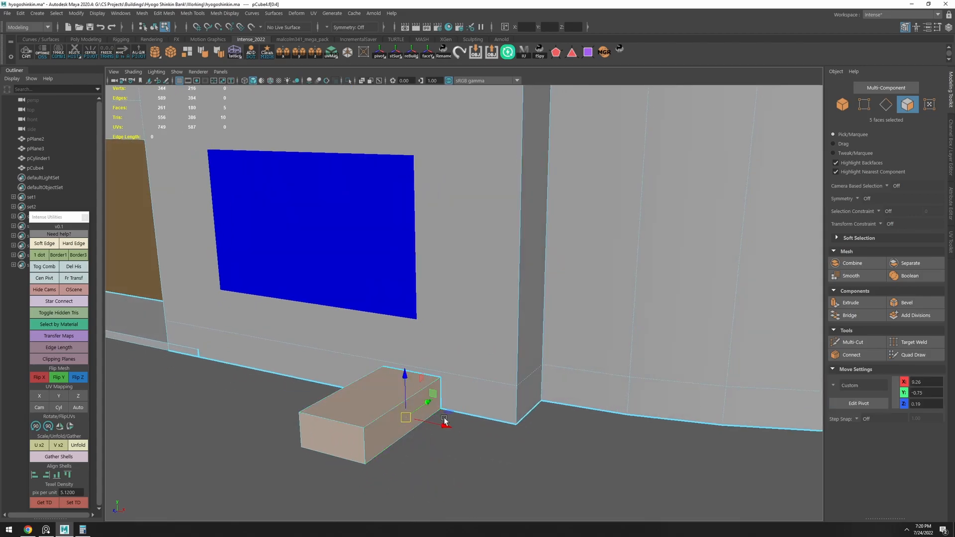
key("v")
left_click_drag(446, 425, 516, 395)
right_click_drag(516, 394, 503, 395, "alt")
left_click_drag(503, 395, 497, 376, "alt")
Check the planter's end in Street View and narrow the Maya block to a thin wall by repositioning its side face
key("alt+Tab")
scroll(428, 407, "up", 3)
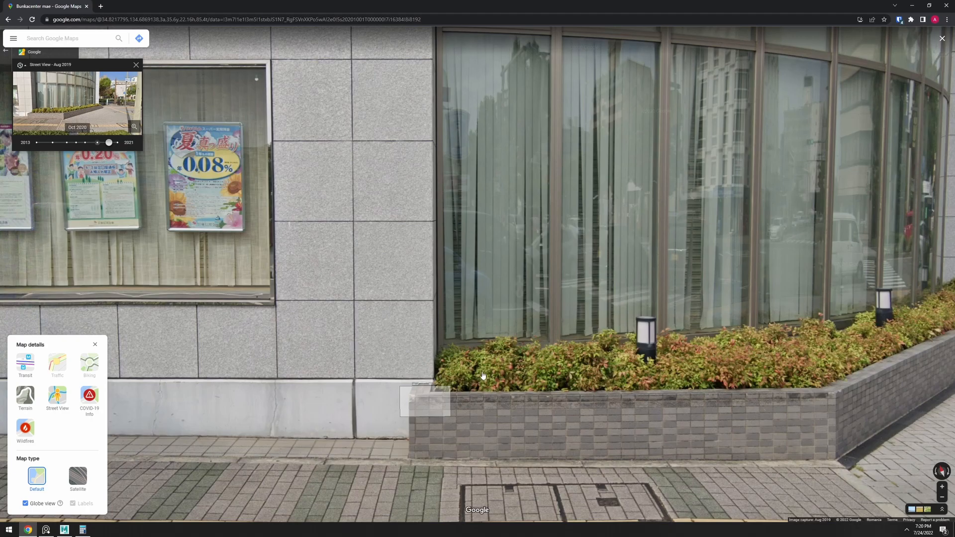
key("alt+Tab")
left_click_drag(531, 383, 459, 379, "alt")
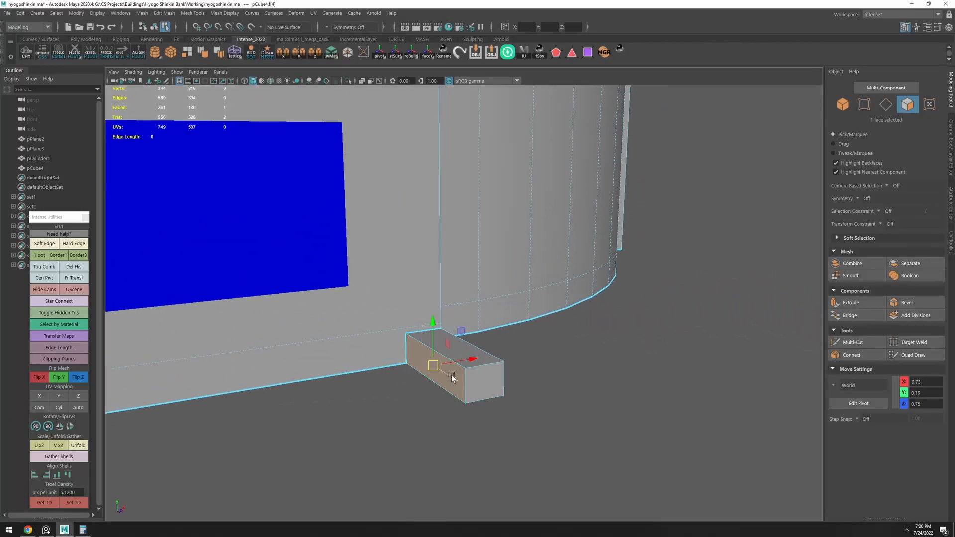
middle_click_drag(452, 375, 465, 357)
left_click_drag(492, 364, 458, 384, "alt")
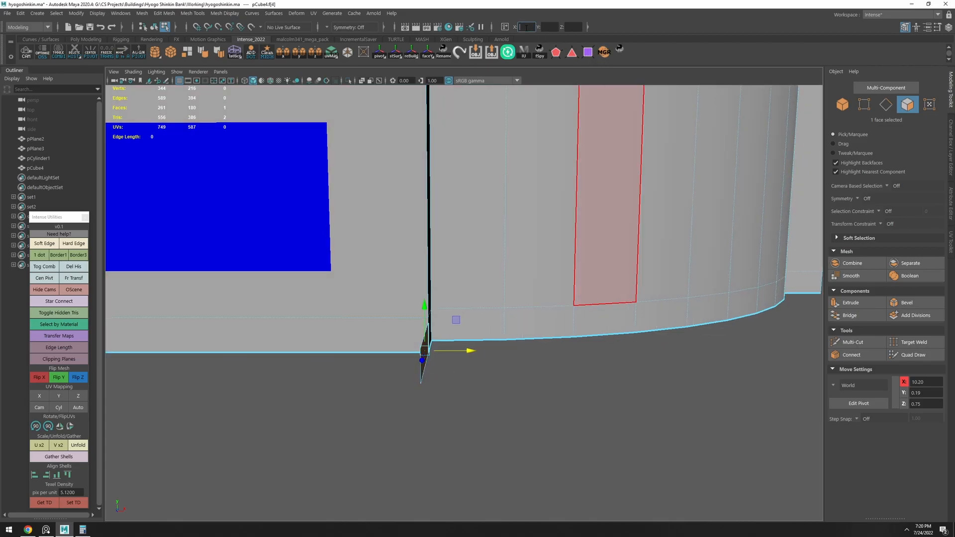
left_click_drag(514, 311, 432, 315, "alt")
In Google Street View, examine how far the planter's short end projects from the stone wall at sidewalk level
key("alt+Tab")
scroll(494, 336, "down", 3)
left_click_drag(494, 335, 343, 329)
scroll(446, 346, "up", 1)
left_click(446, 347)
scroll(494, 309, "up", 5)
scroll(495, 309, "down", 5)
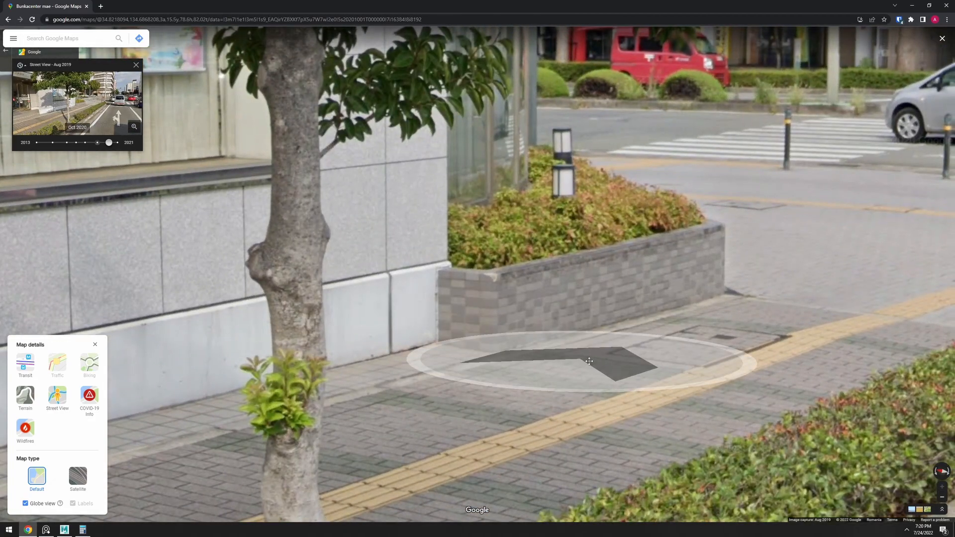
In Maya, shorten the thin block toward the wall and extrude its end face outward to form a second segment
key("alt+Tab")
left_click_drag(550, 357, 517, 341, "alt")
key("alt+Tab")
key("alt+Tab")
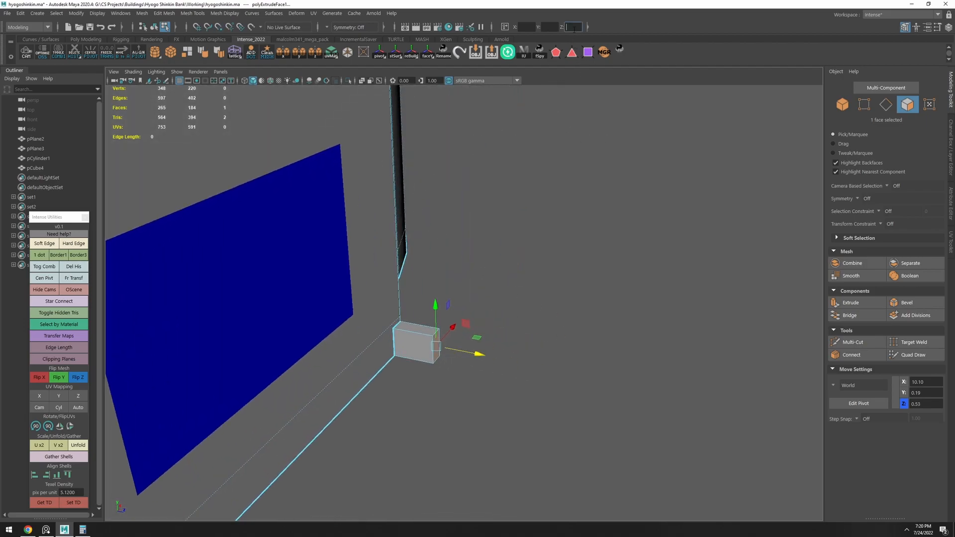
left_click(512, 336)
Move the block's extruded outer segment farther out and reposition the dividing edge loop at Z 0.4
scroll(511, 336, "up", 3)
left_click_drag(511, 337, 489, 326, "alt")
right_click_drag(463, 318, 415, 306)
left_click_drag(406, 303, 464, 365)
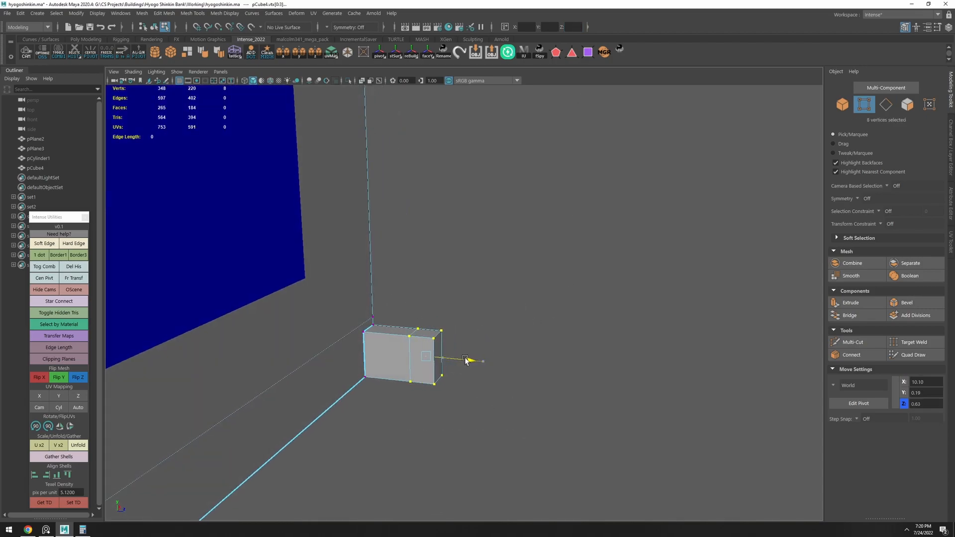
right_click_drag(438, 354, 434, 323)
left_click(393, 335)
left_click_drag(394, 337, 401, 365, "alt")
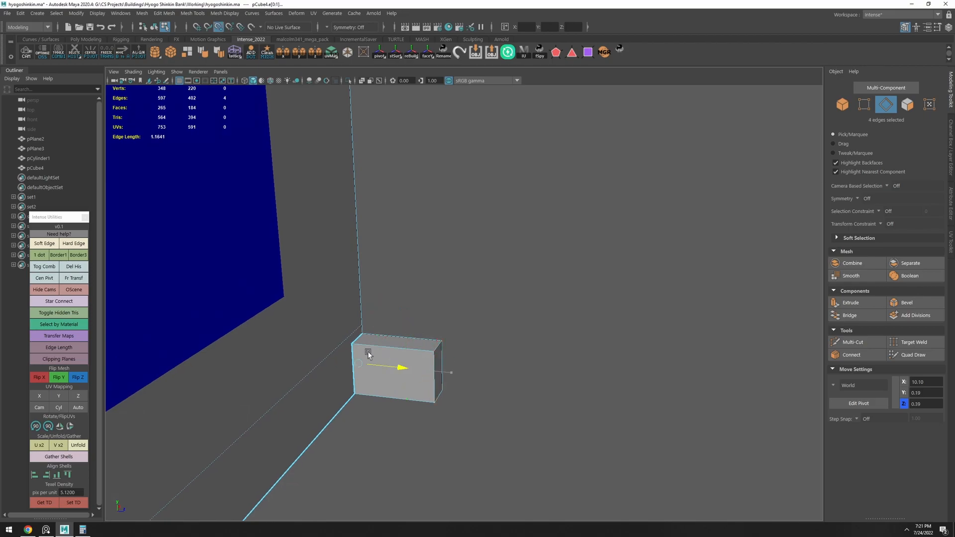
left_click_drag(418, 352, 400, 343, "alt")
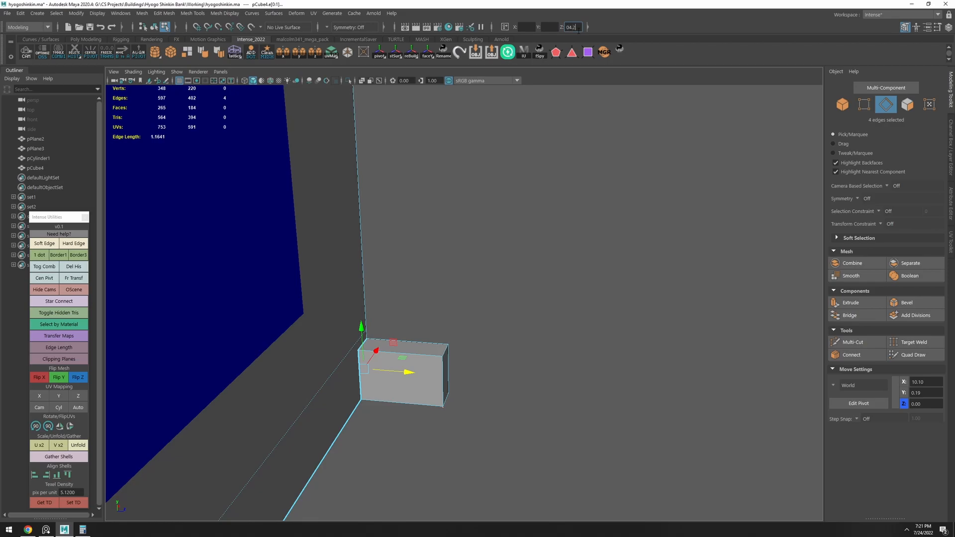
left_click(525, 405)
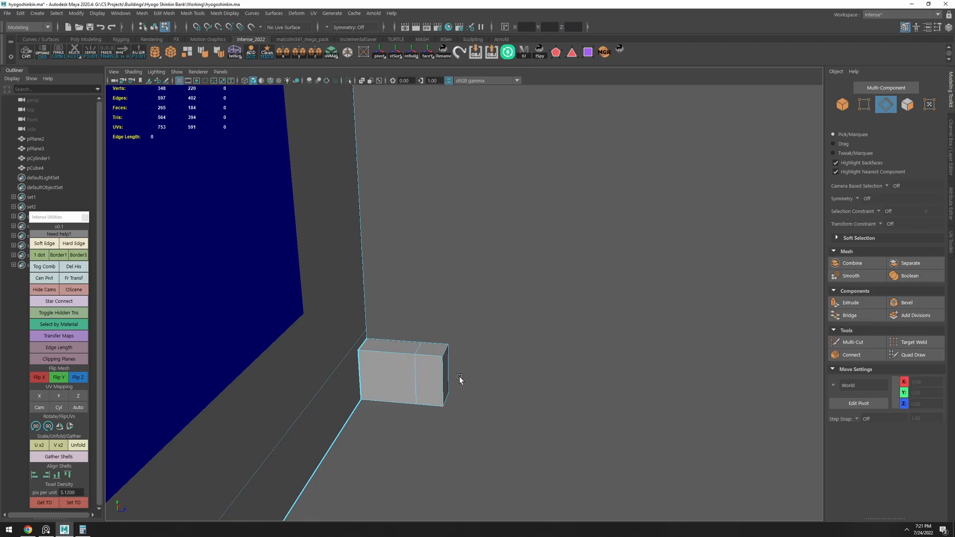
Snap the block's end face back to the dividing edge loop and offset it 0.2 in Z
right_click_drag(449, 355, 448, 374)
left_click(447, 368)
key("v")
left_click_drag(486, 378, 458, 377)
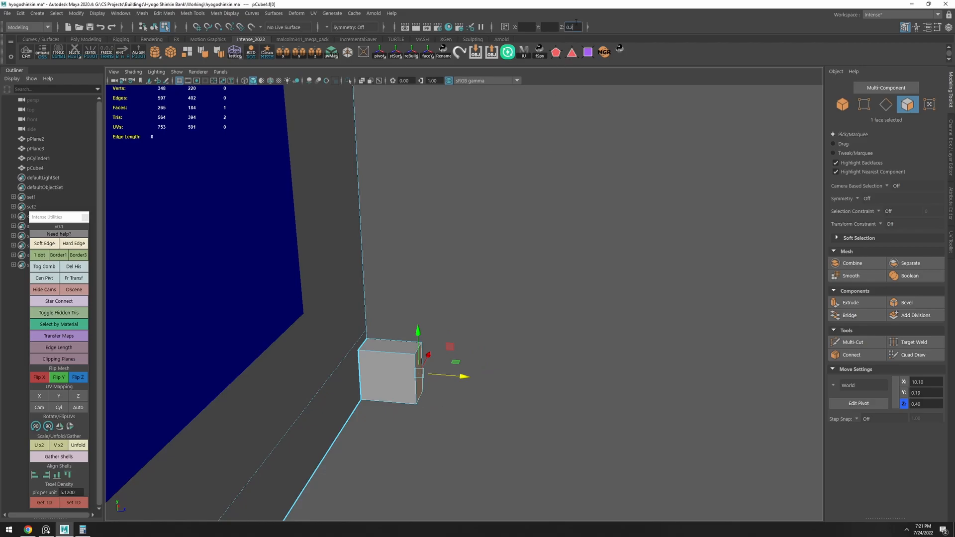
key("Return")
left_click(550, 277)
Select the outer segment's side face toward the curve and compare the block with the planter's end in Street View
left_click_drag(369, 354, 349, 332, "alt")
left_click_drag(401, 352, 322, 339, "alt")
key("F11")
left_click(389, 316)
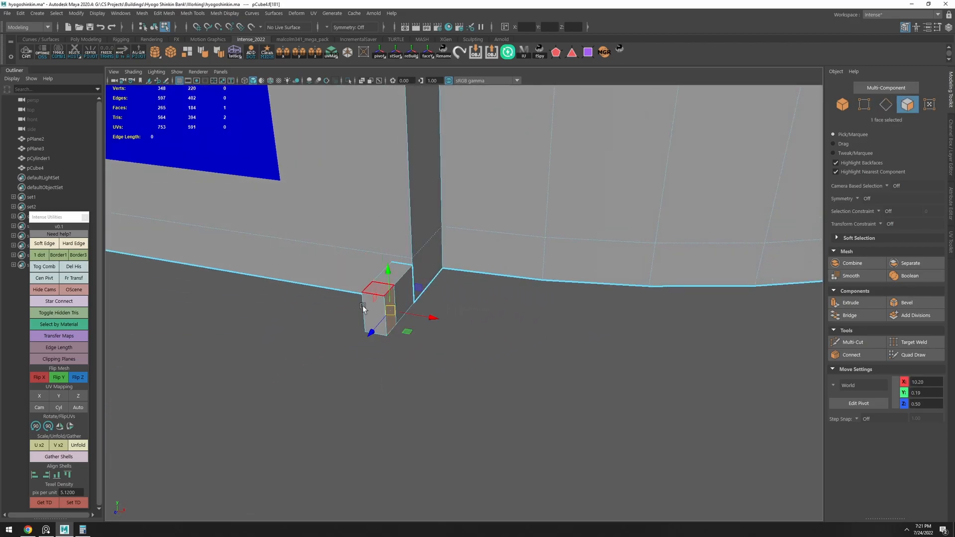
key("alt+Tab")
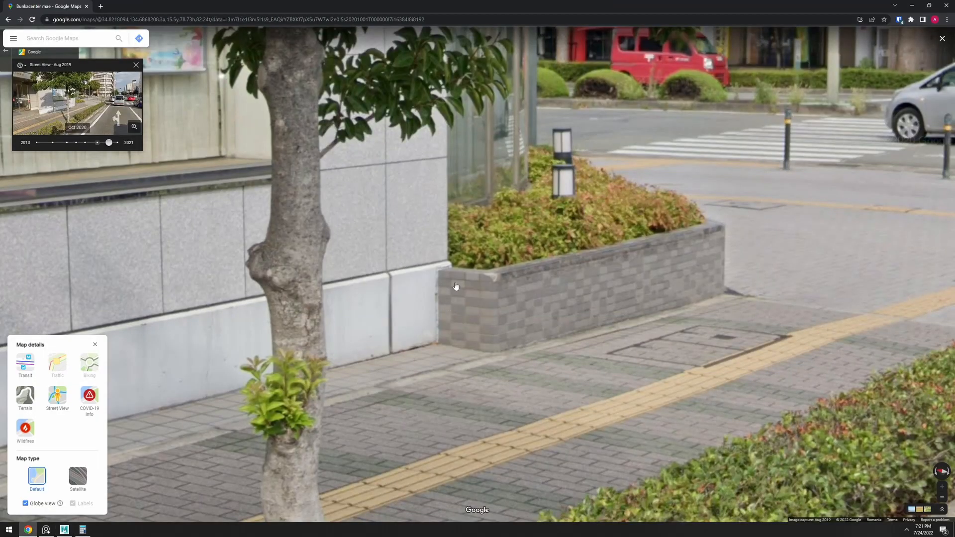
key("alt+Tab")
Extrude the selected side face parallel to the wall to about X 12.98, using the Street View planter as reference
left_click_drag(518, 333, 579, 360, "alt")
scroll(505, 340, "down", 2)
scroll(505, 340, "down", 2)
key("alt+Tab")
left_click(508, 326)
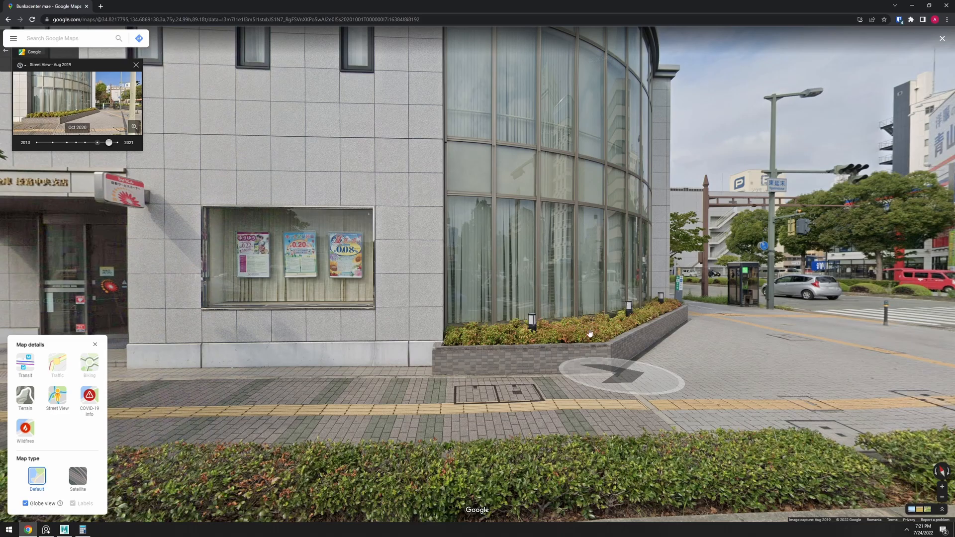
key("alt+Tab")
left_click_drag(451, 310, 500, 300, "alt")
middle_click_drag(486, 298, 540, 300, "alt")
left_click_drag(482, 308, 426, 342)
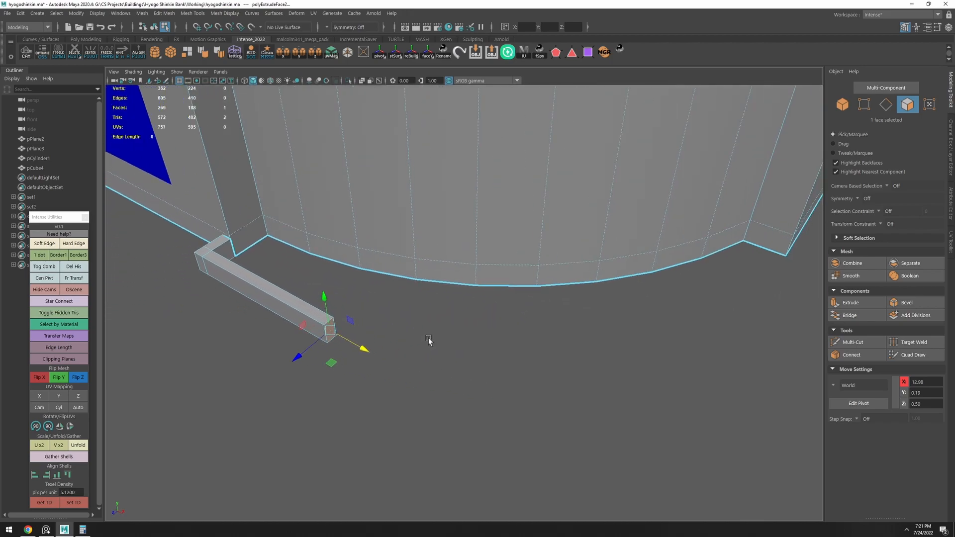
In Google Street View, follow the planter around the curved corner and examine its far end beside the adjoining wall
key("alt+Tab")
left_click(733, 357)
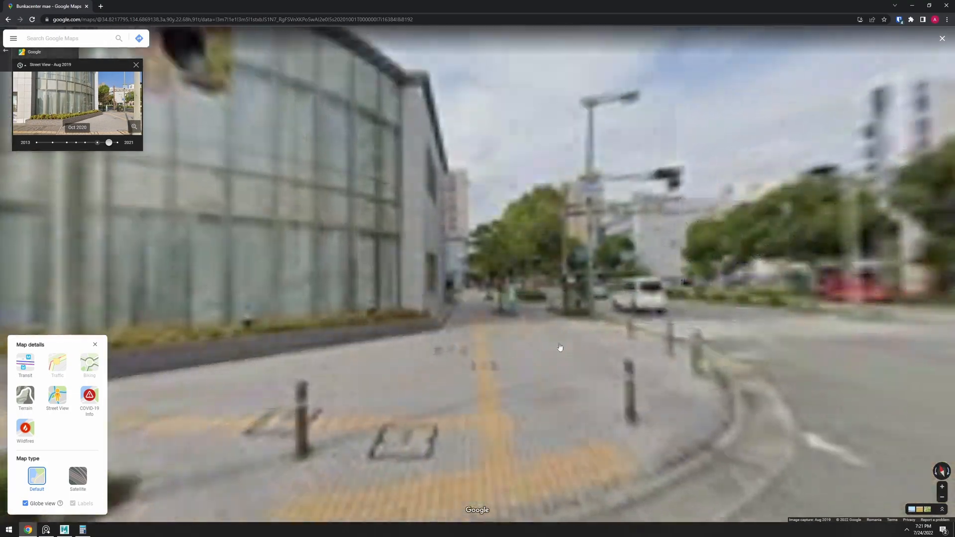
left_click(546, 358)
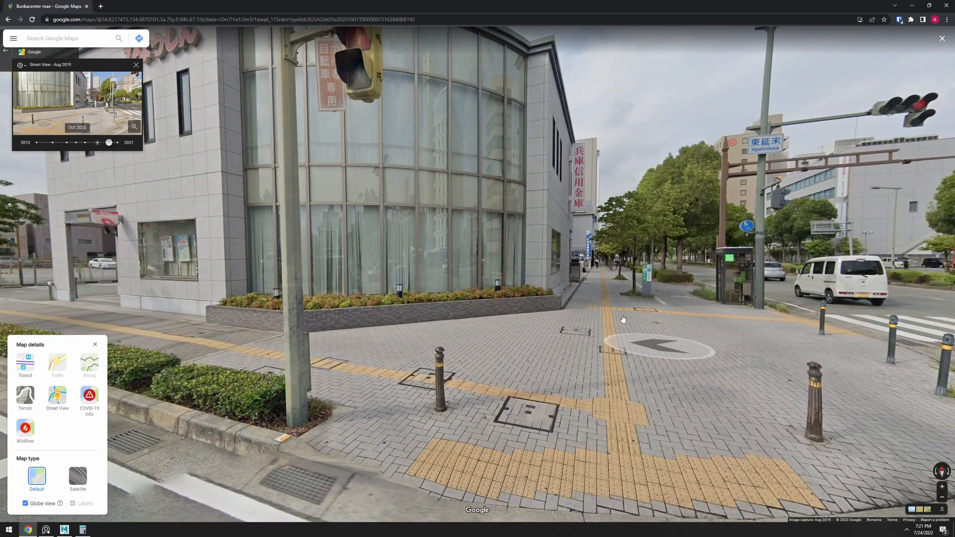
left_click(631, 315)
left_click(626, 344)
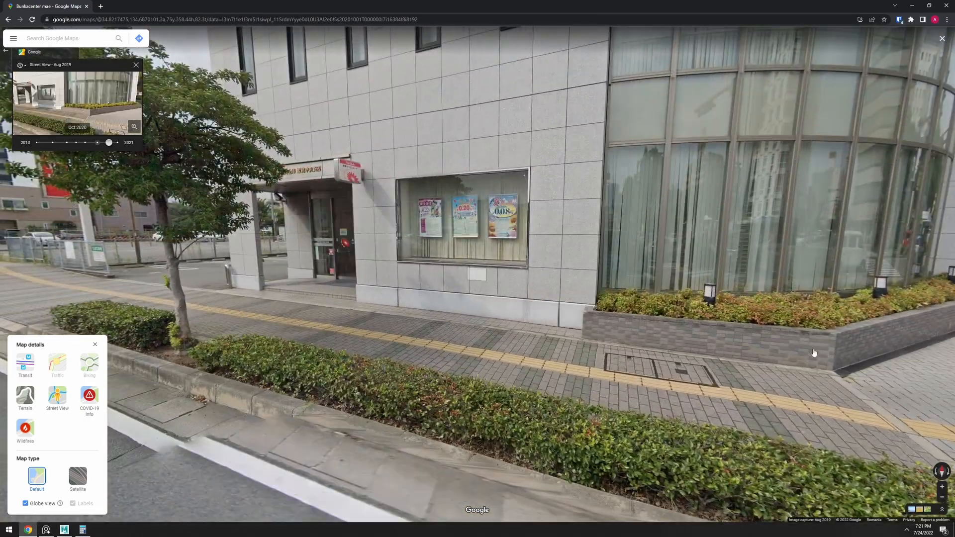
left_click(879, 317)
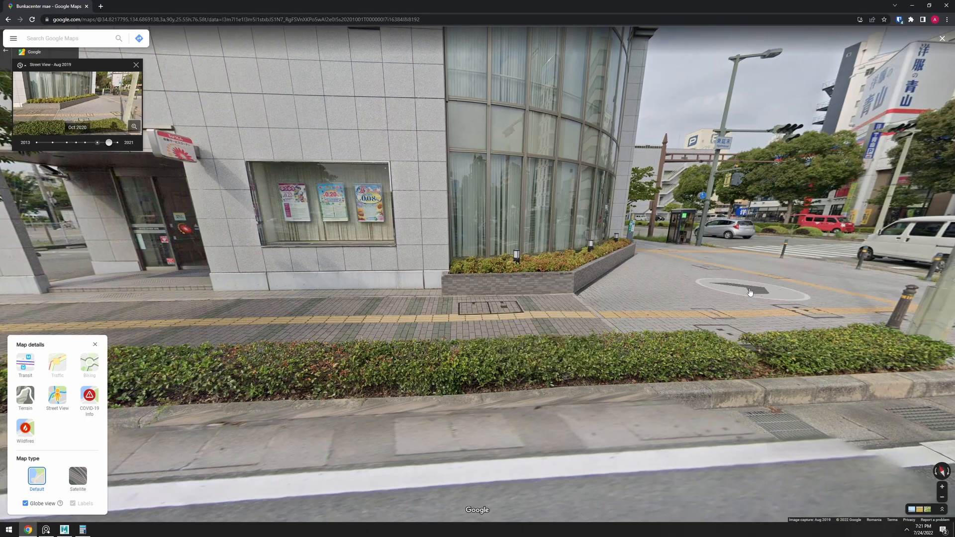
left_click(547, 343)
left_click(631, 291)
left_click(752, 313)
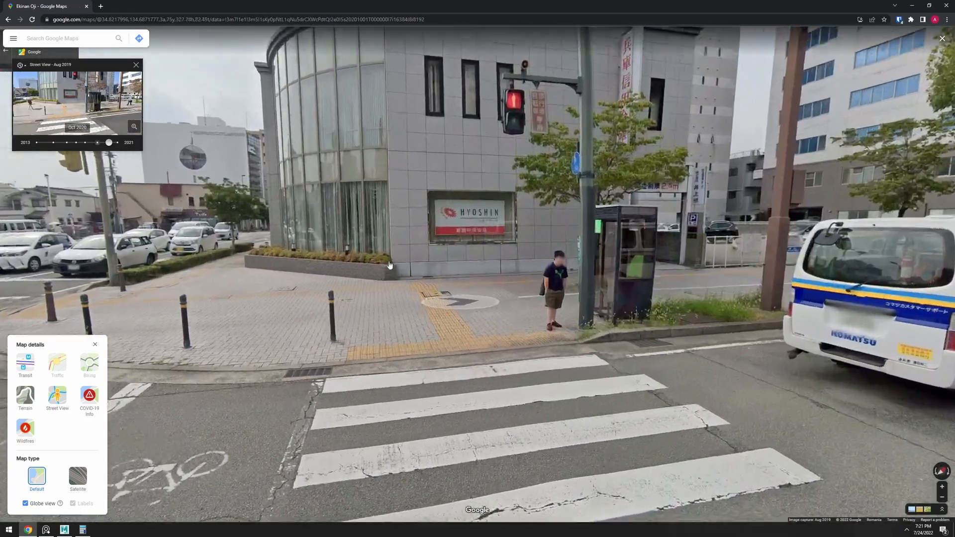
left_click(463, 301)
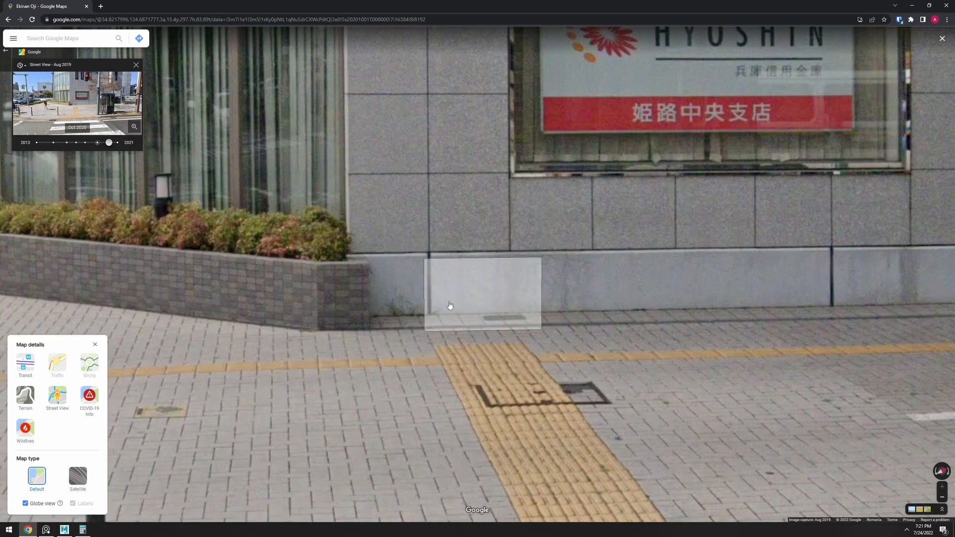
scroll(492, 331, "down", 5)
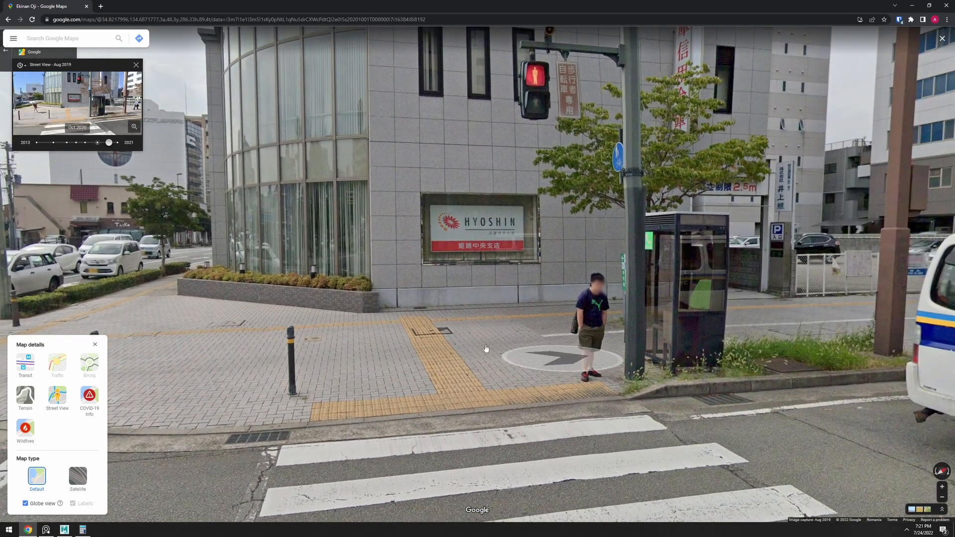
scroll(374, 313, "up", 5)
In Maya, delete the three bottom faces of the L-shaped planter wall
key("alt+Tab")
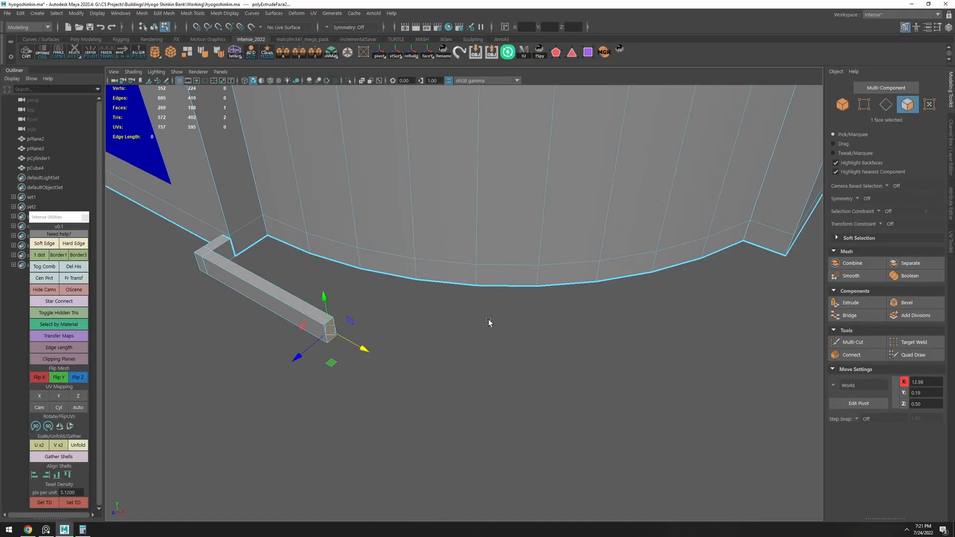
left_click_drag(491, 320, 589, 331, "alt")
middle_click_drag(589, 330, 623, 287, "alt")
left_click(429, 329, "shift")
left_click(458, 332, "shift")
left_click_drag(468, 330, 520, 331, "alt")
scroll(521, 330, "up", 2)
left_click_drag(407, 375, 497, 291, "alt")
left_click(472, 125)
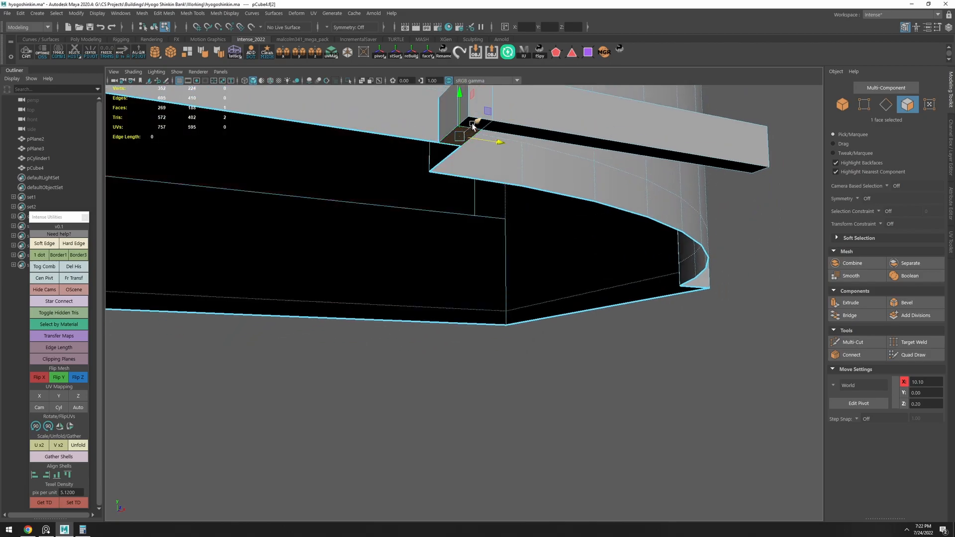
left_click(468, 120, "shift")
left_click(516, 128, "shift")
key("Delete")
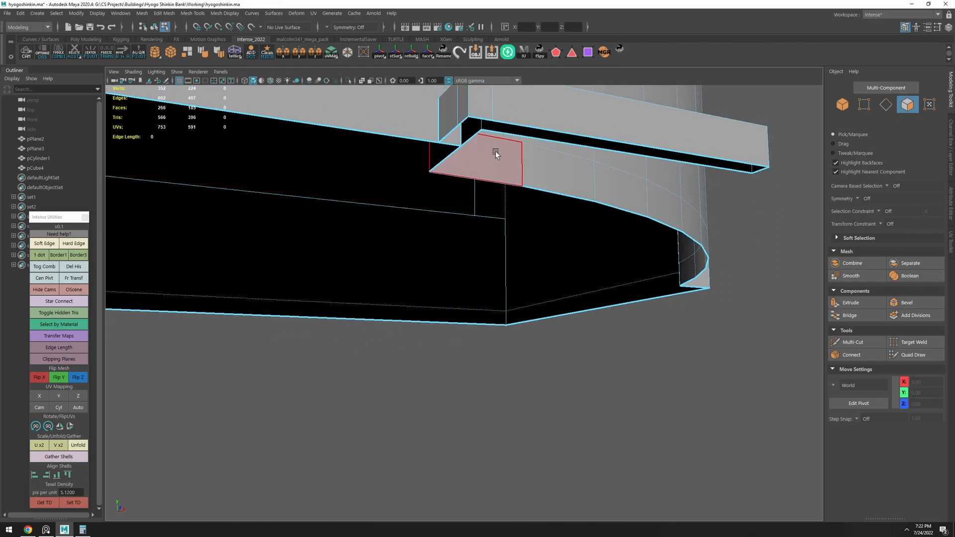
Select the faces of the planter's short end return and duplicate them as a separate piece
left_click_drag(498, 153, 486, 209, "alt")
left_click(462, 238)
left_click(477, 249, "shift")
left_click(494, 252, "shift")
left_click_drag(496, 253, 656, 463, "alt")
left_click(409, 440, "shift")
scroll(642, 398, "down", 3)
Move the duplicated return away from the original, toward the far end of the curved corner
middle_click_drag(640, 388, 468, 356, "alt")
left_click_drag(468, 355, 334, 324, "alt")
left_click_drag(277, 307, 660, 410)
left_click_drag(659, 410, 403, 344, "alt")
middle_click_drag(403, 344, 539, 321, "alt")
Set the copy's pivot on its corner and place it projecting from the adjoining wall's base beside the curve
key("d")
left_click(385, 276)
key("v")
left_click_drag(400, 288, 673, 376)
key("d")
left_click(449, 373)
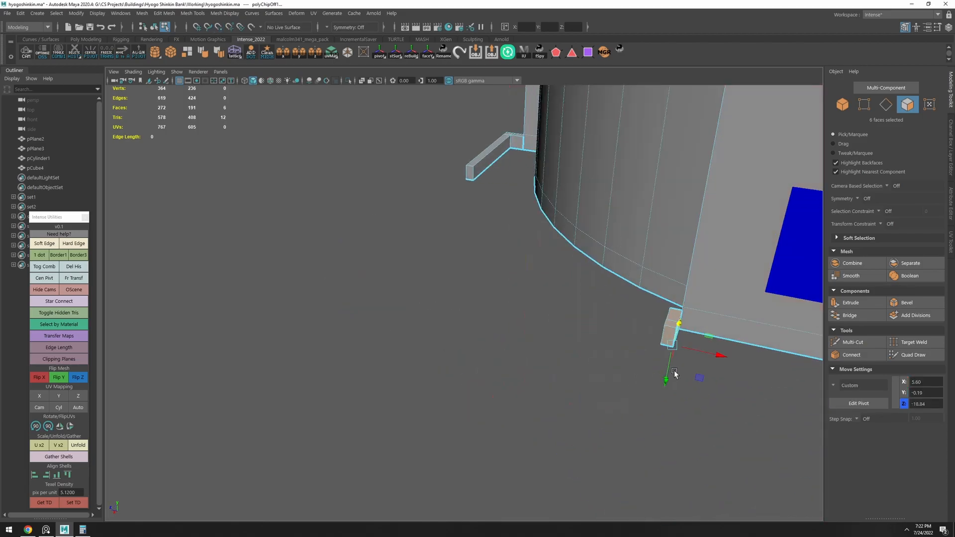
middle_click_drag(674, 375, 506, 324, "alt")
left_click_drag(501, 307, 527, 318)
left_click_drag(483, 292, 430, 301, "alt")
Set the copy's pivot on its side facing the curve and snap that side flush with the adjoining wall's corner
key("d")
scroll(483, 274, "up", 4)
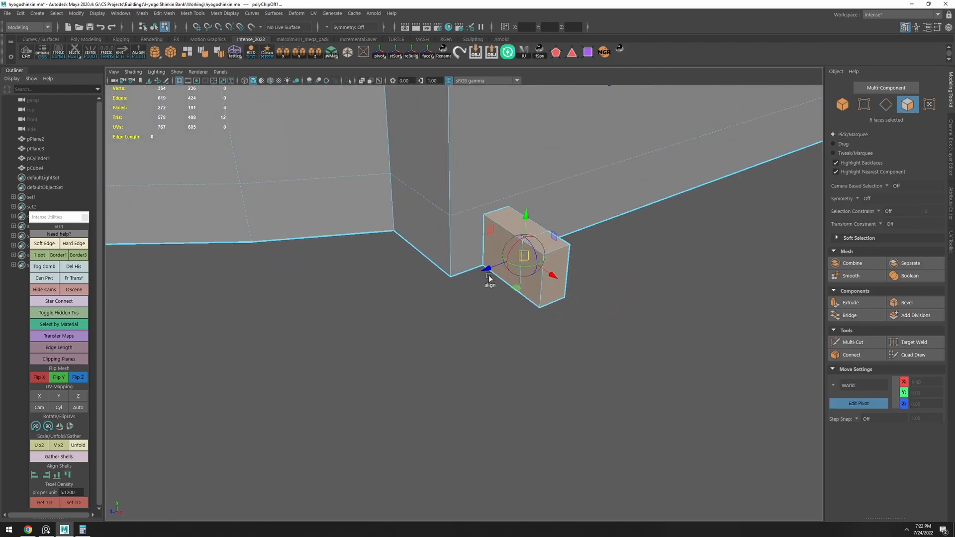
left_click(502, 240)
key("v")
left_click_drag(462, 269, 453, 277)
left_click_drag(520, 298, 375, 239, "alt")
middle_click_drag(375, 239, 518, 305, "alt")
Inspect the vertical edge at the copy's open side and merge the mesh's coincident vertices
key("F10")
left_click(462, 259)
left_click_drag(462, 259, 476, 332, "alt")
key("w")
key("v")
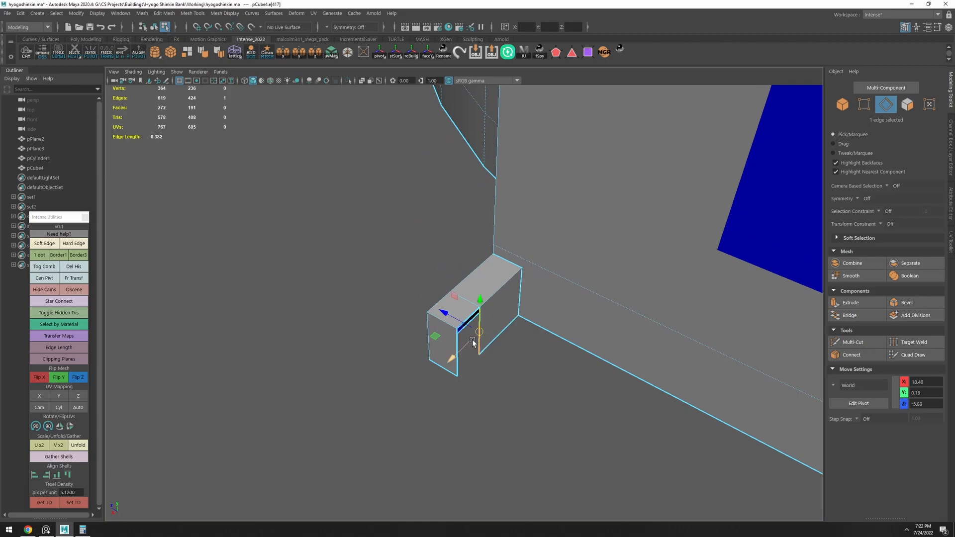
key("F9")
double_click(460, 305)
key("m")
Try to select the copied planter return on its own as a group of connected faces
key("F11")
left_click_drag(496, 325, 562, 309, "alt")
double_click(454, 260)
left_click(478, 282)
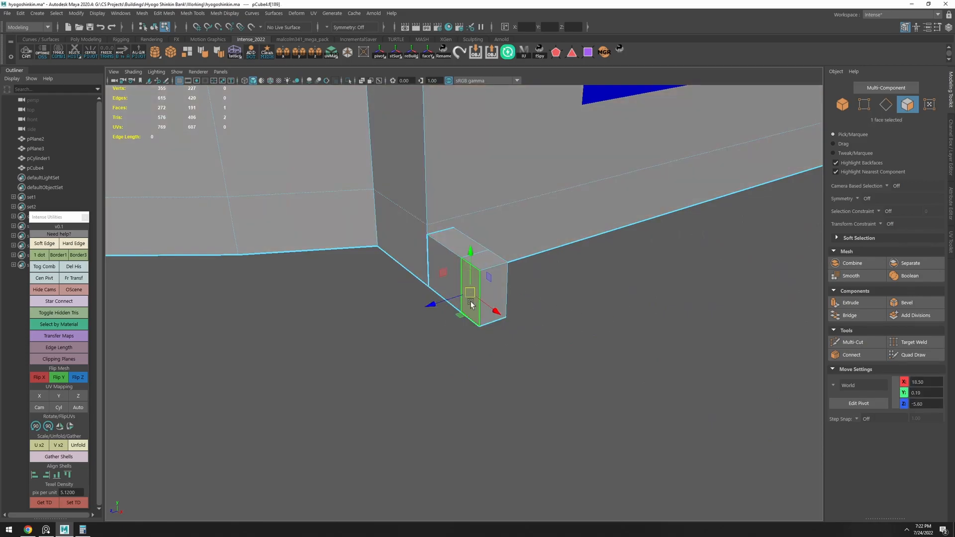
double_click(479, 298)
Undo the last face selections back to the merge of the coincident vertices
key("ctrl+z")
key("ctrl+z")
key("ctrl+z")
key("ctrl+z")
key("ctrl+z")
key("ctrl+z")
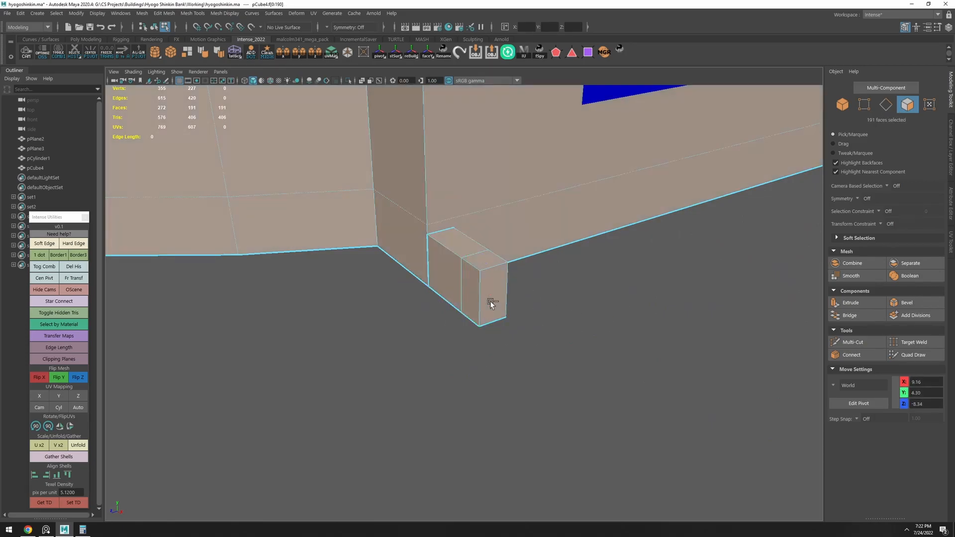
key("ctrl+z")
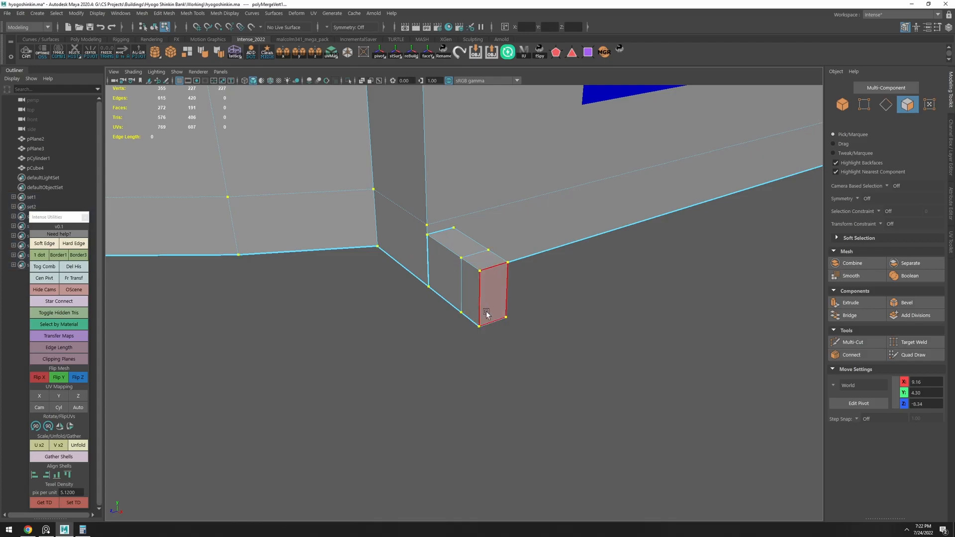
Select the seven faces of the copied planter return and detach the shared vertex at its base corner against the wall
left_click_drag(483, 316, 475, 266, "alt")
left_click(492, 271)
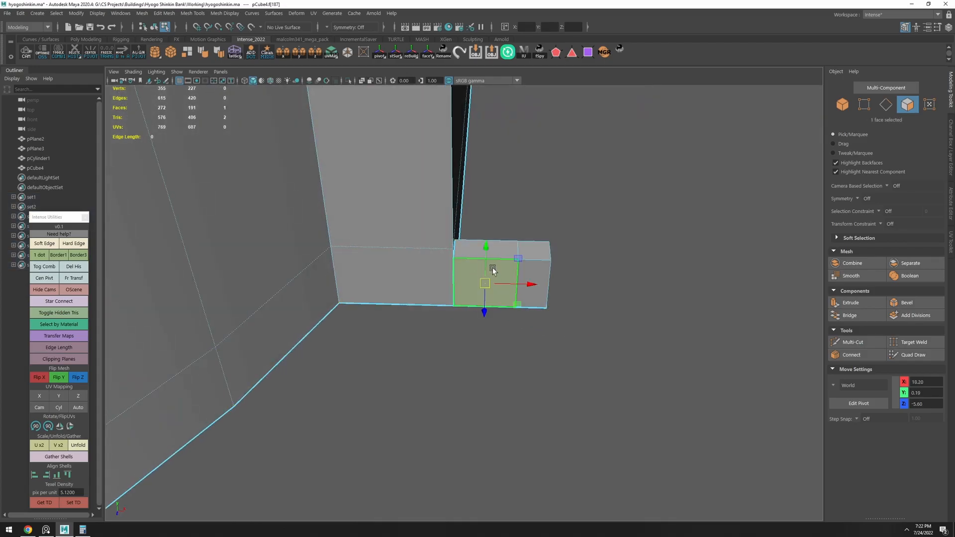
left_click_drag(620, 352, 598, 310)
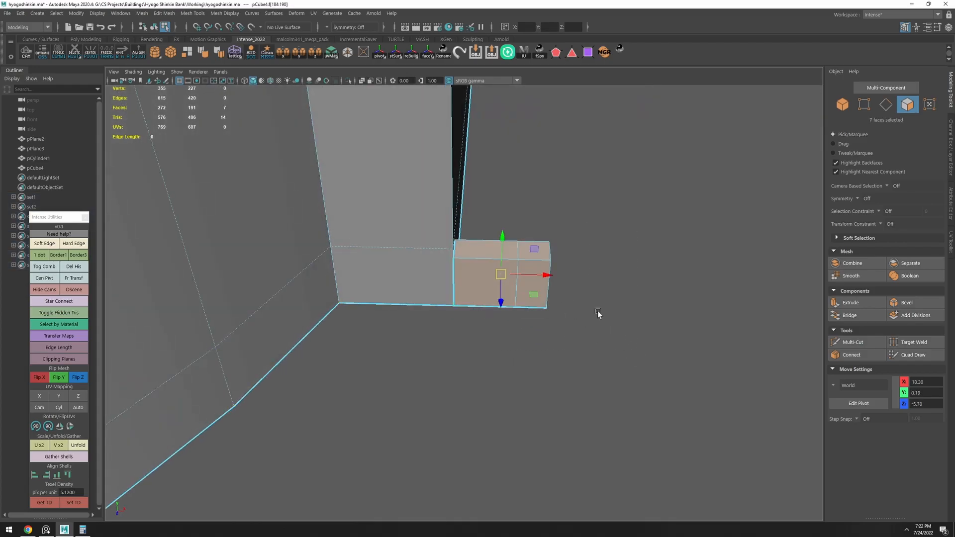
right_click(598, 310, "shift")
right_click_drag(597, 310, 592, 396, "shift")
left_click_drag(538, 275, 579, 304)
key("F9")
left_click(456, 306)
right_click_drag(598, 349, 592, 415, "shift")
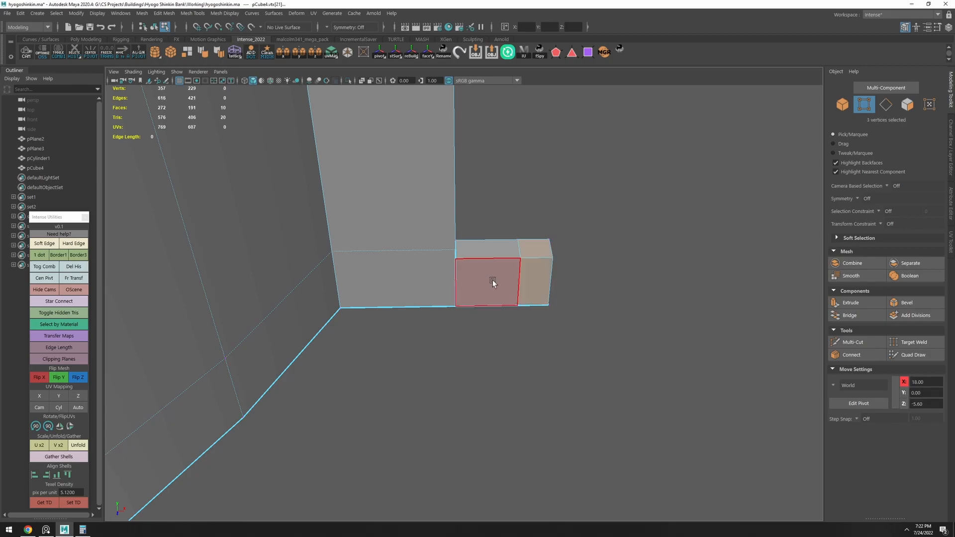
Try moving the return's faces away from the wall and undo the move
key("F11")
left_click_drag(534, 272, 561, 273)
key("ctrl+z")
left_click_drag(507, 319, 401, 305, "alt")
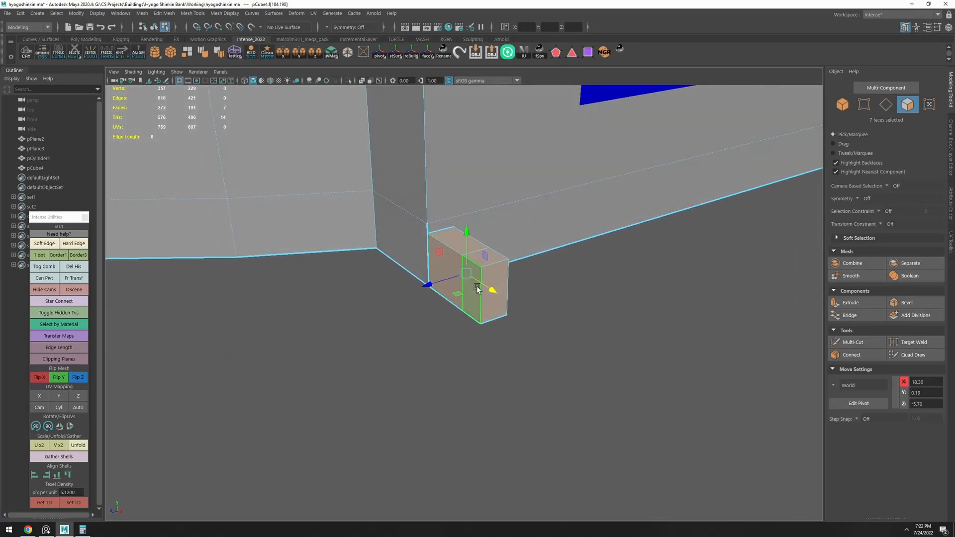
left_click_drag(491, 289, 567, 339)
Merge the return's own split corner vertices and set the pivot of its faces on the side facing the curve
key("F9")
left_click_drag(406, 269, 455, 312, "alt")
key("m")
key("F11")
key("d")
left_click_drag(537, 324, 379, 330, "alt")
left_click(569, 284)
key("v")
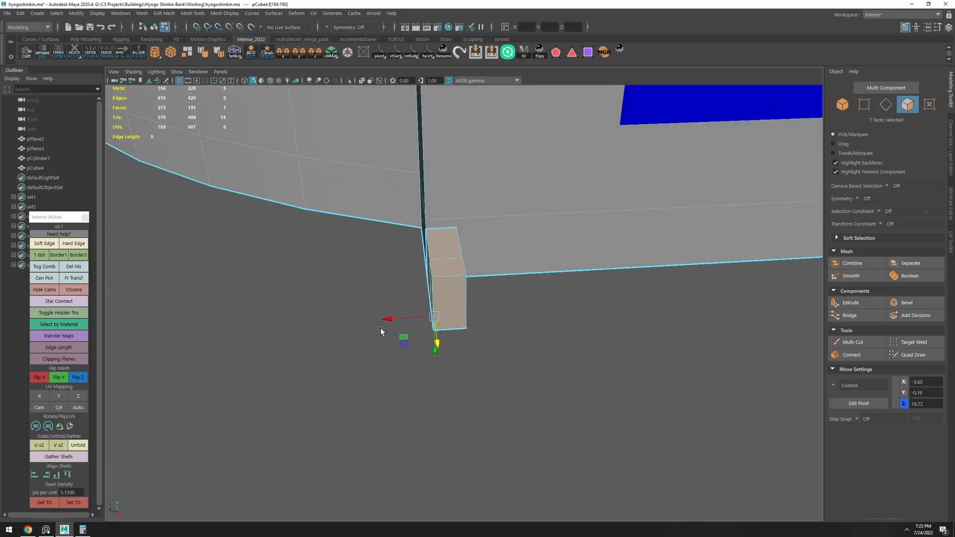
Check the planter's end in Google Maps Street View and extrude the return's outer block toward the curved side to Z -5.20
key("alt+Tab")
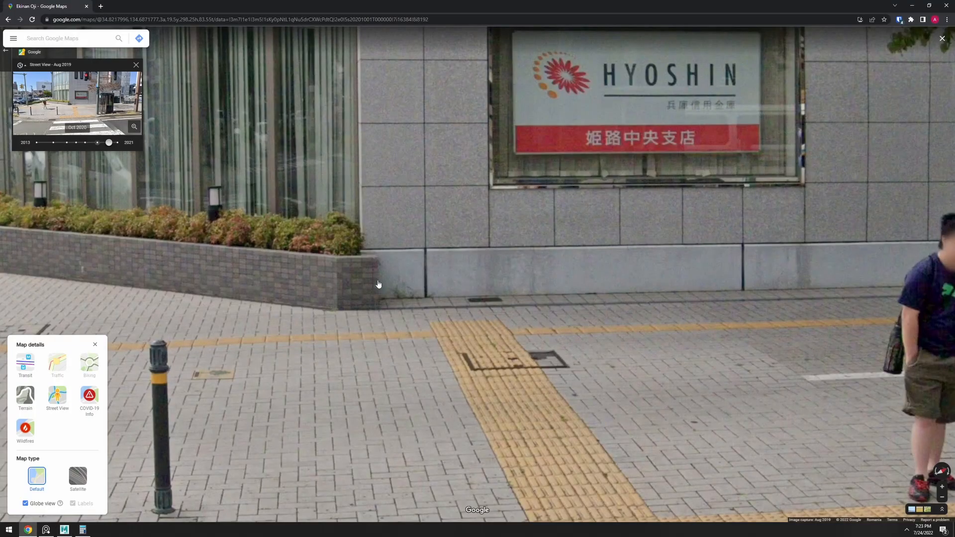
scroll(379, 284, "down", 2)
key("alt+Tab")
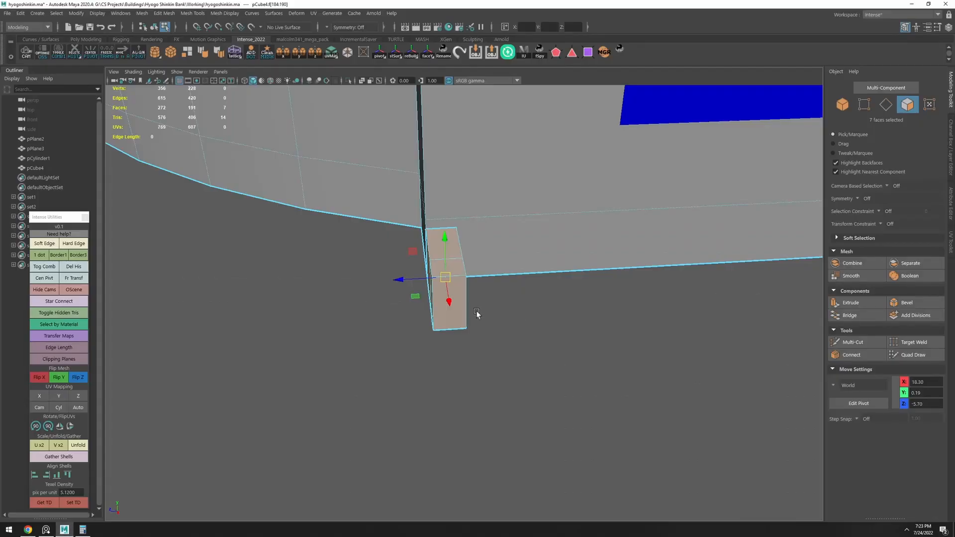
left_click_drag(478, 312, 540, 317, "alt")
left_click(494, 322)
left_click_drag(459, 326, 405, 365, "shift")
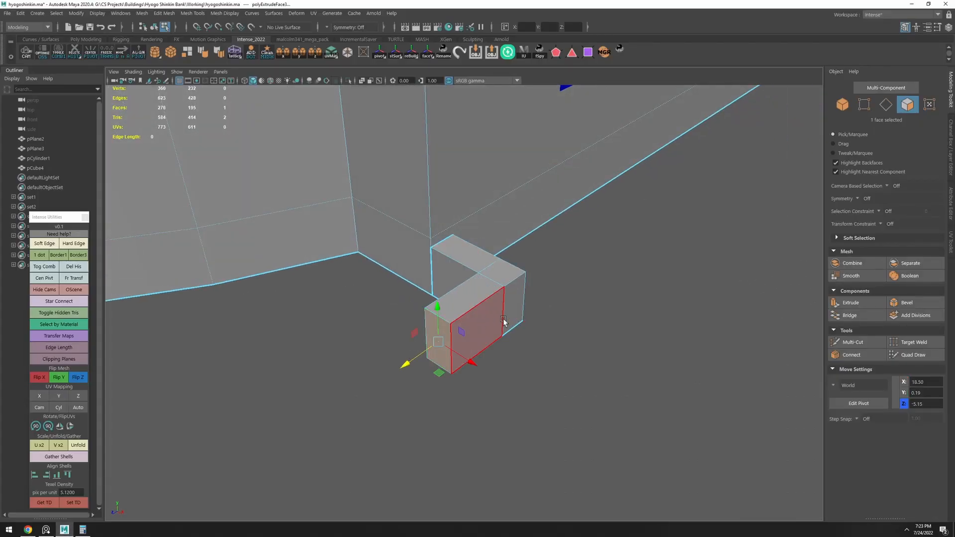
left_click_drag(497, 322, 357, 287, "alt")
left_click_drag(457, 320, 547, 337, "alt")
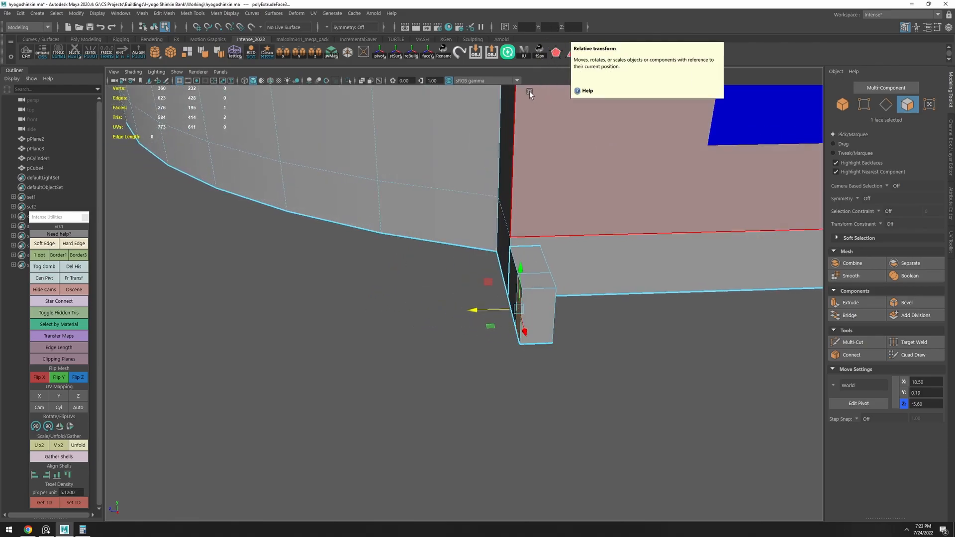
left_click(573, 27)
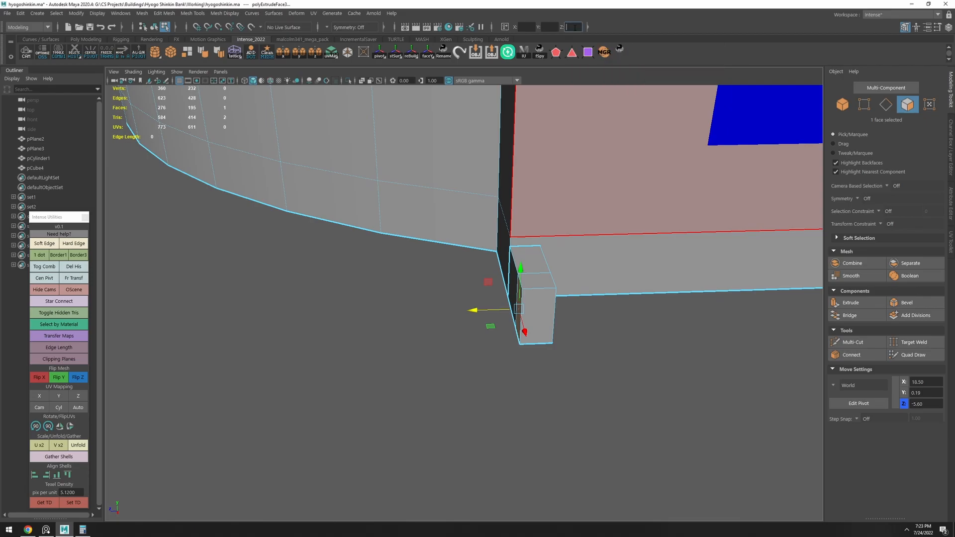
key("Return")
left_click(638, 386)
Select the open end faces of the two planter wall sections and try to bridge them
left_click_drag(638, 386, 507, 304, "alt")
left_click(505, 304)
left_click_drag(466, 342, 570, 318, "alt")
left_click(306, 345, "shift")
right_click_drag(566, 319, 559, 446, "shift")
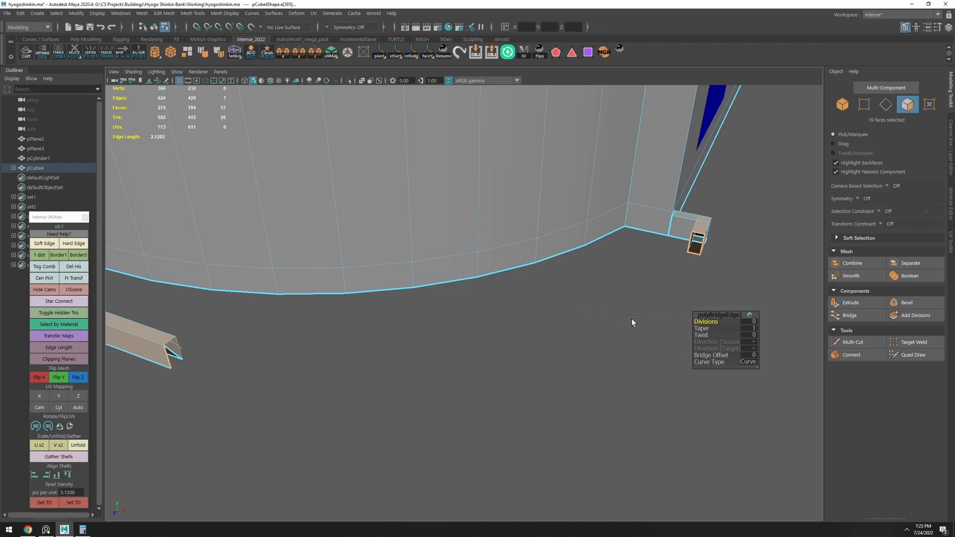
left_click(751, 368)
left_click_drag(752, 366, 477, 337, "alt")
key("ctrl+z")
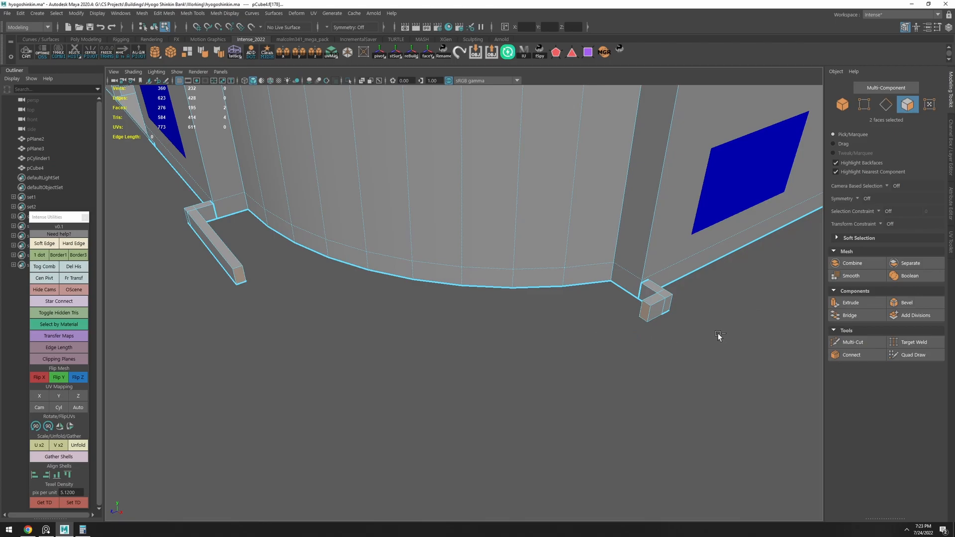
Delete both end faces and extrude the long section's inner vertical edge, snapping it to the return's inner edge at X 18.40, Z -5.20
key("Delete")
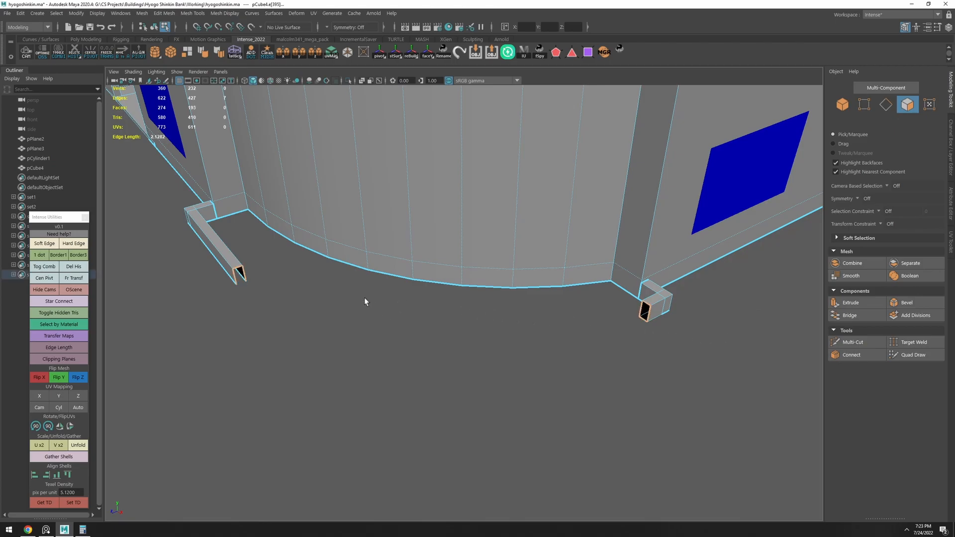
key("F10")
left_click(279, 299)
scroll(259, 299, "up", 2)
key("w")
left_click(181, 269)
left_click_drag(193, 281, 242, 351, "shift")
left_click_drag(412, 337, 701, 306)
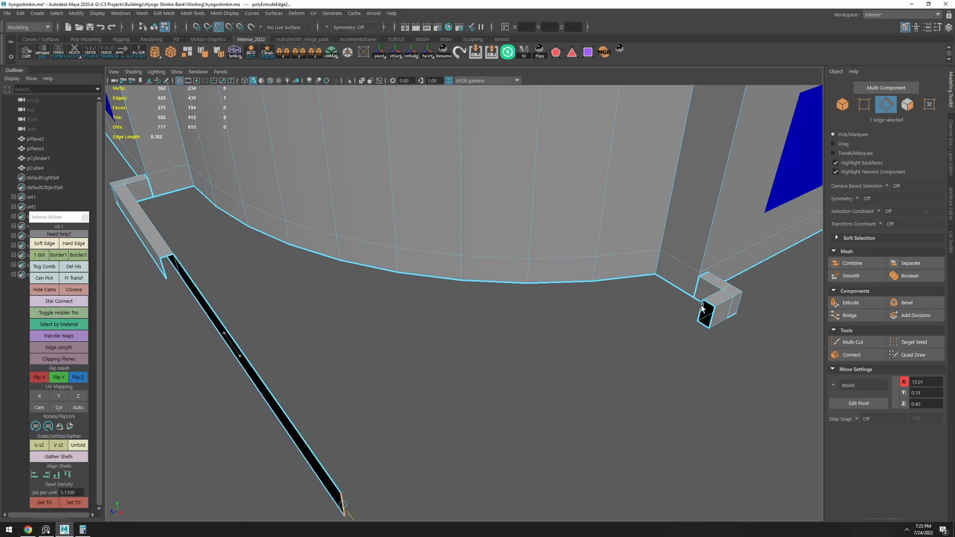
left_click_drag(332, 510, 635, 341)
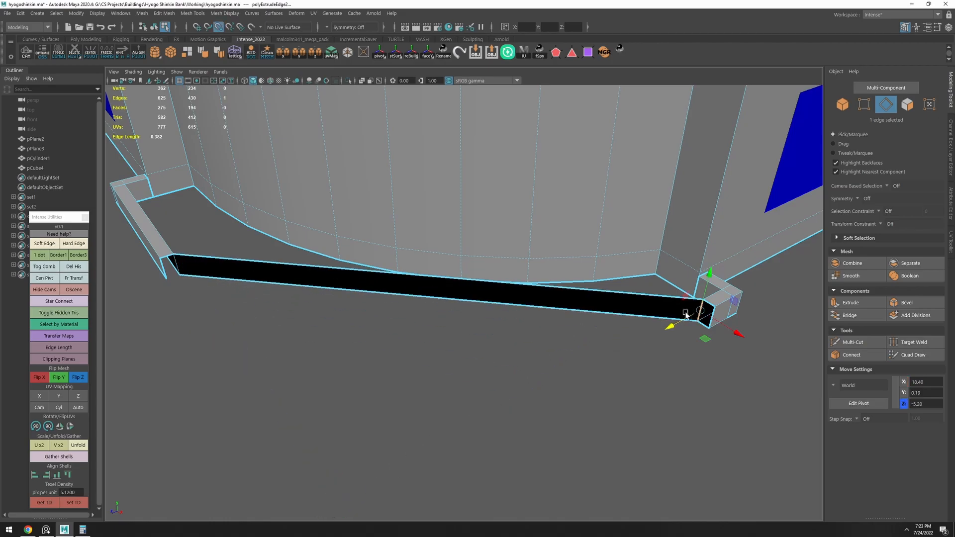
Extrude the long section's outer vertical edge and snap it to the return's outer edge at X 18.60, Z -5.20
key("F11")
key("F10")
left_click(167, 274)
left_click_drag(169, 283, 240, 362, "shift")
left_click_drag(395, 347, 716, 306)
scroll(571, 367, "down", 2)
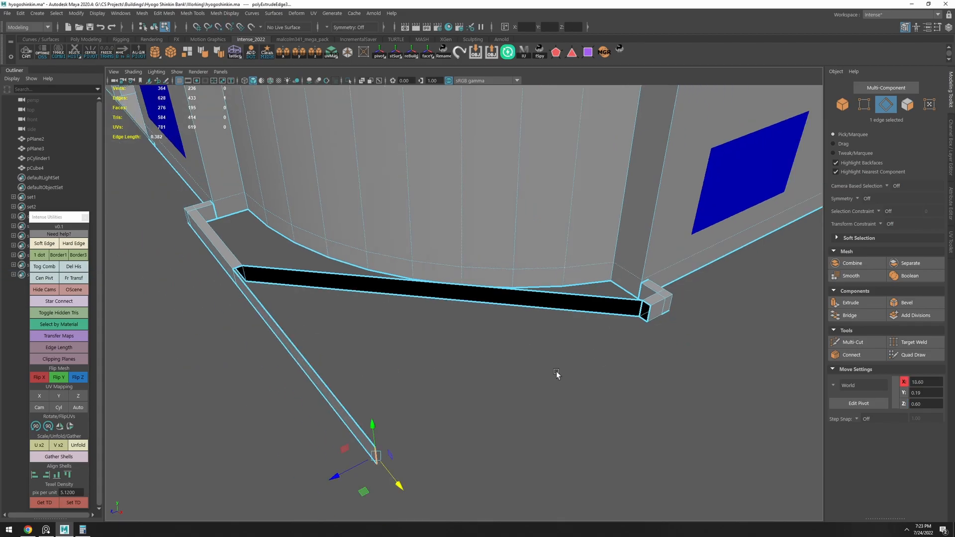
left_click_drag(359, 471, 611, 343)
scroll(635, 326, "up", 2)
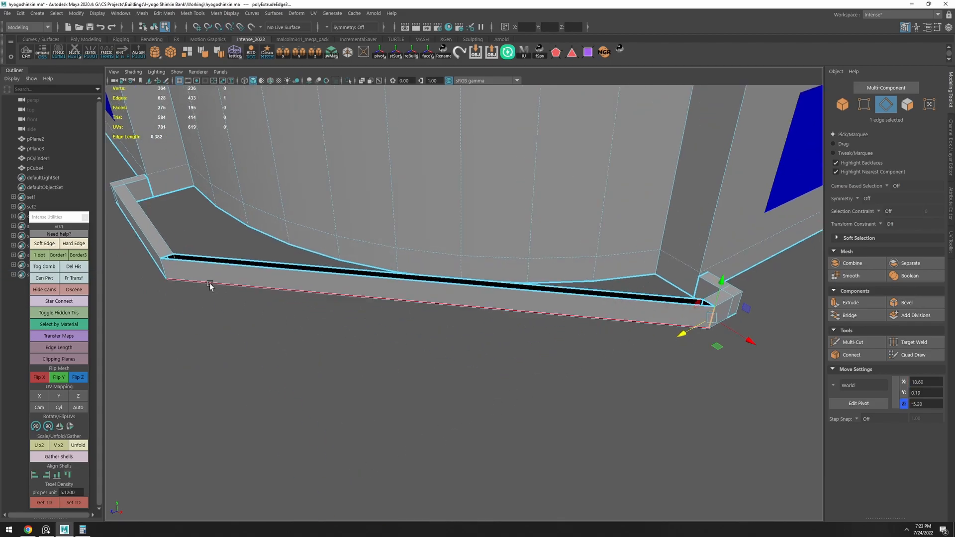
Extrude the long section's top end edge, set its pivot on one corner, and move it across toward the return
left_click(188, 274)
left_click_drag(188, 274, 357, 438, "shift")
key("d")
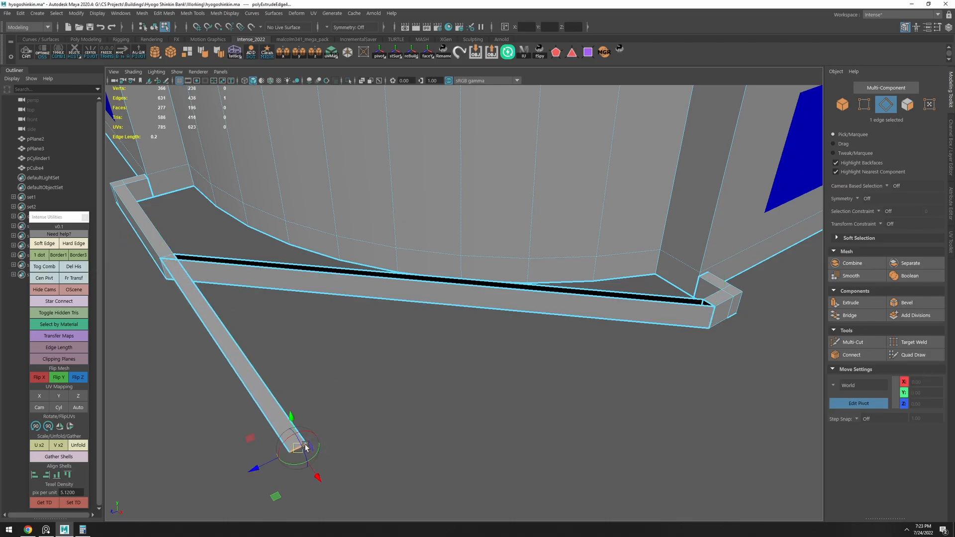
scroll(383, 388, "up", 3)
left_click(268, 465)
key("d")
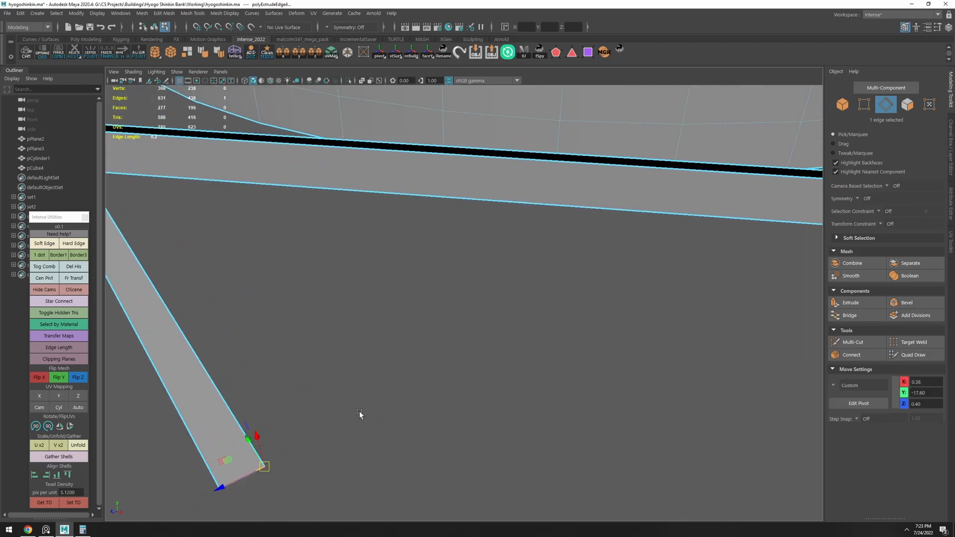
scroll(346, 421, "down", 3)
left_click_drag(396, 353, 688, 259)
scroll(688, 259, "up", 5)
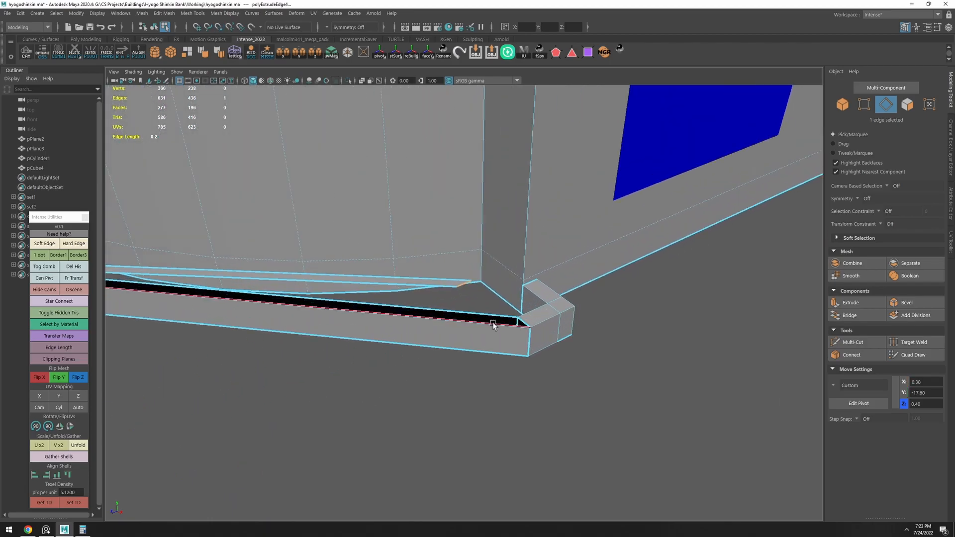
Snap the extruded top edge onto the return's inner top corner and snap its outer vertex to the return's outer top corner
key("d")
left_click(481, 262)
key("d")
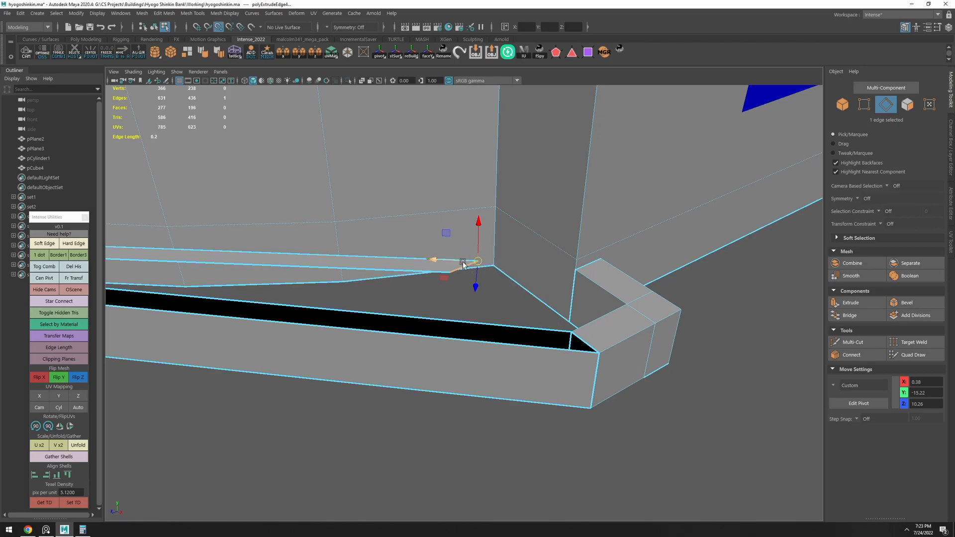
left_click_drag(505, 321, 602, 330, "alt")
key("v")
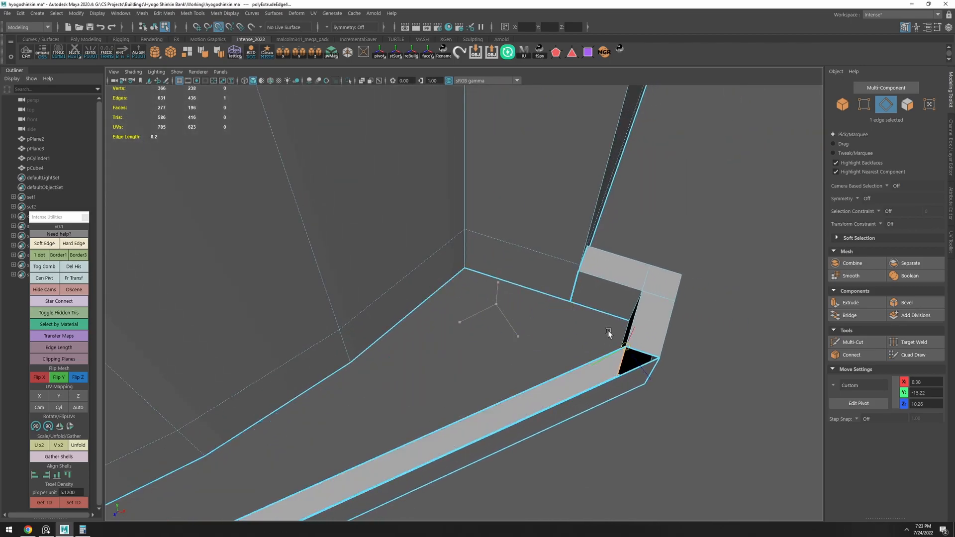
left_click(622, 378)
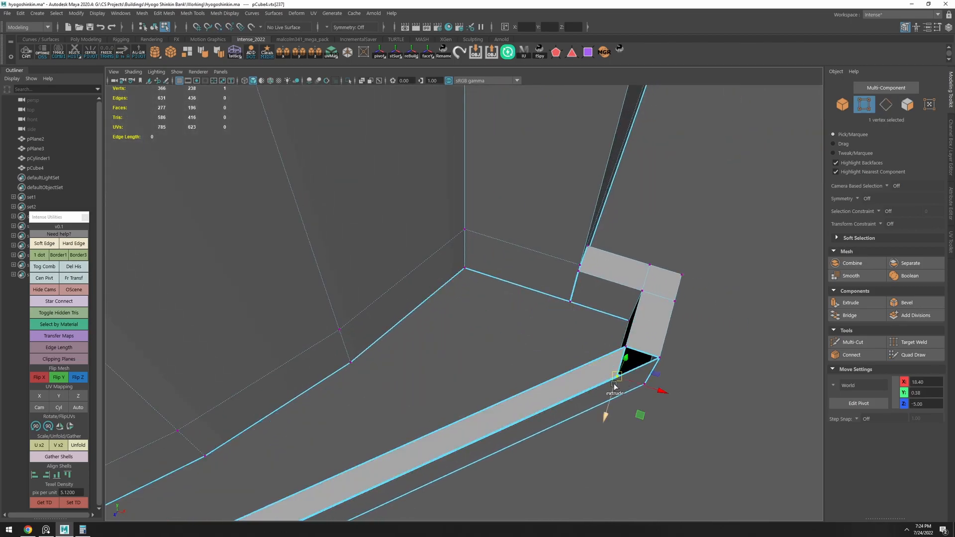
left_click_drag(621, 389, 434, 345)
left_click(340, 341)
Merge the coincident vertices where the new front wall faces meet the adjoining planter sections
left_click_drag(344, 388, 398, 401, "alt")
right_click_drag(393, 399, 333, 397)
right_click_drag(461, 463, 488, 395, "shift")
left_click_drag(494, 444, 383, 354, "alt")
left_click_drag(484, 443, 484, 443)
key("g")
key("w")
right_click_drag(326, 423, 356, 396)
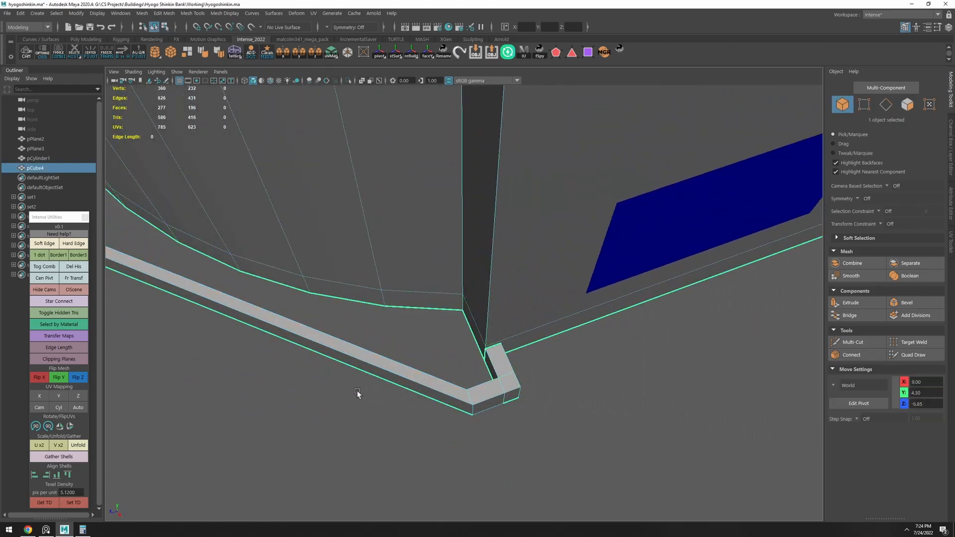
Review the joined planter wall around the curve and examine its opposite end against the building wall in Google Maps Street View
scroll(366, 409, "down", 4)
left_click(366, 409)
left_click_drag(369, 365, 547, 305, "alt")
key("alt+Tab")
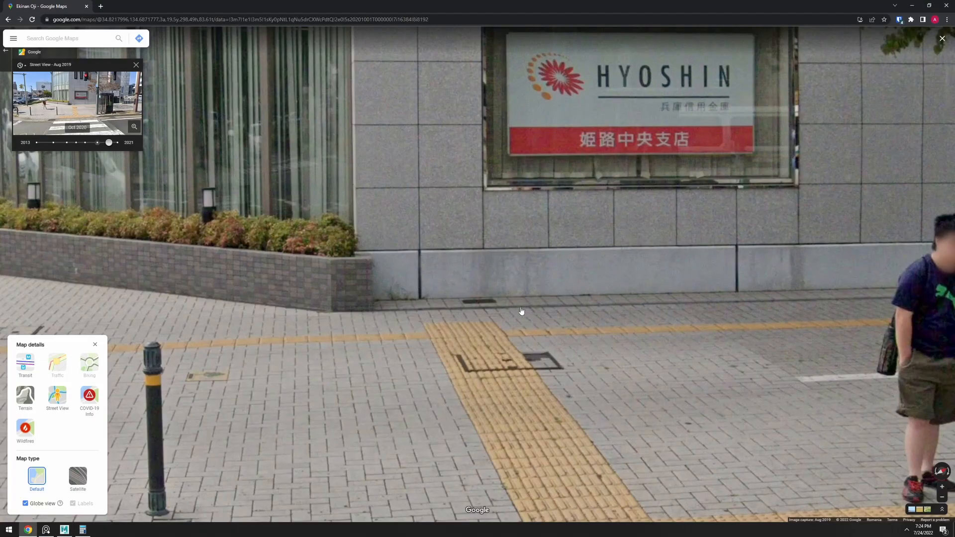
scroll(363, 272, "down", 3)
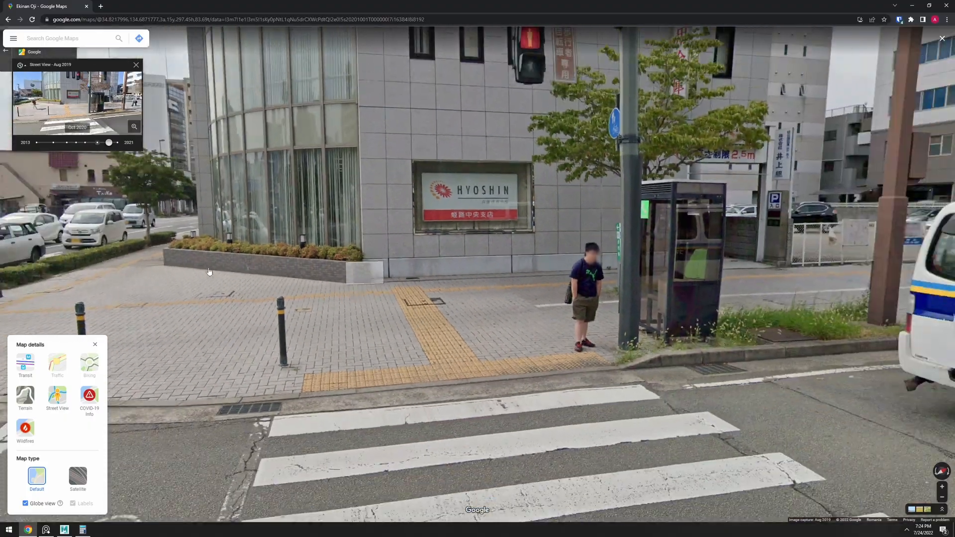
left_click(169, 257)
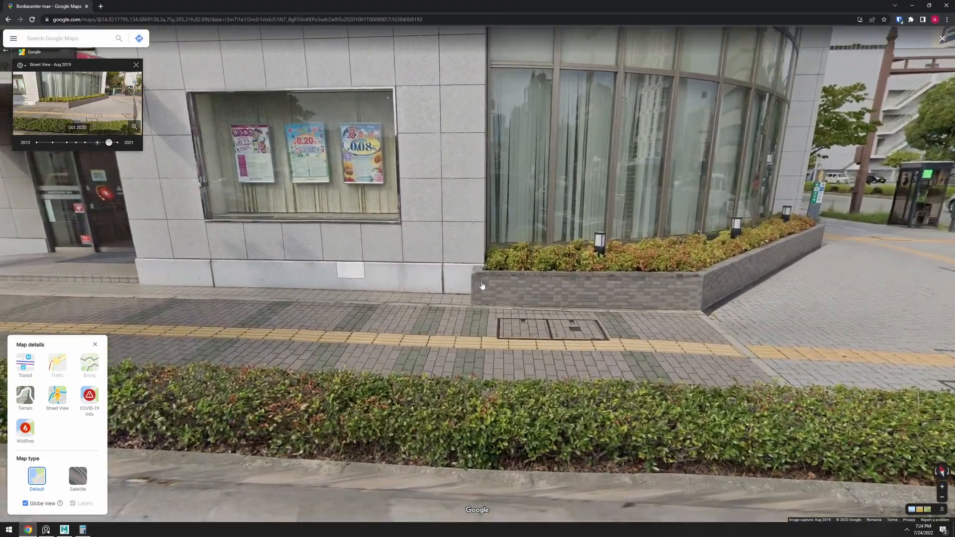
key("alt+Tab")
left_click_drag(466, 283, 331, 369, "alt")
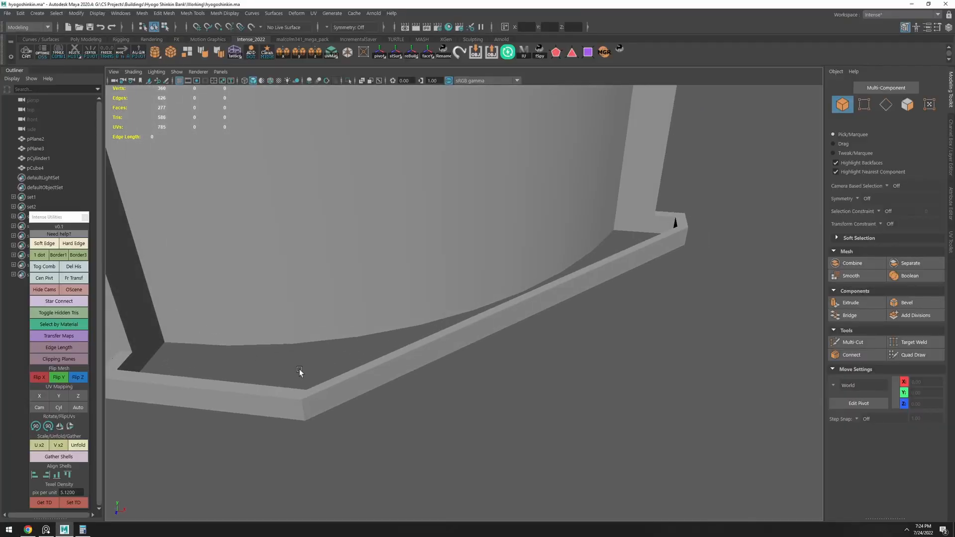
Select the seven top faces of the planter wall along its full length, including both returns
key("F11")
left_click(118, 360)
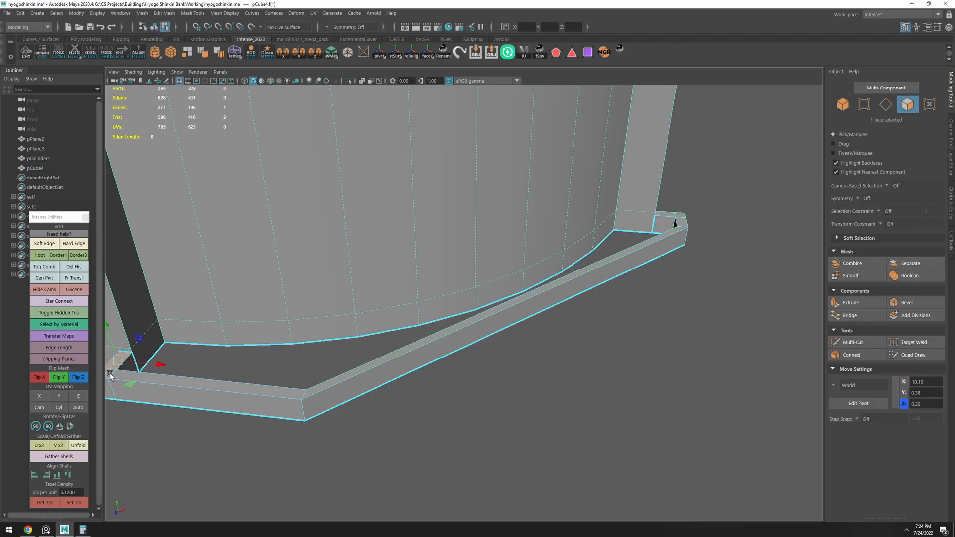
left_click_drag(110, 375, 167, 373, "alt")
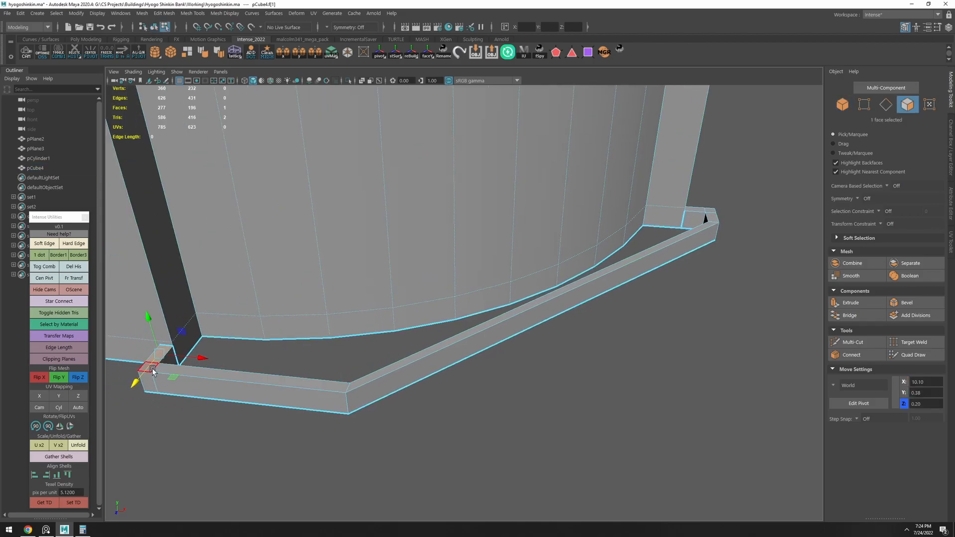
left_click(310, 381, "shift")
left_click(428, 353, "shift")
left_click_drag(525, 350, 339, 324, "alt")
left_click(503, 414, "shift")
left_click(532, 412, "shift")
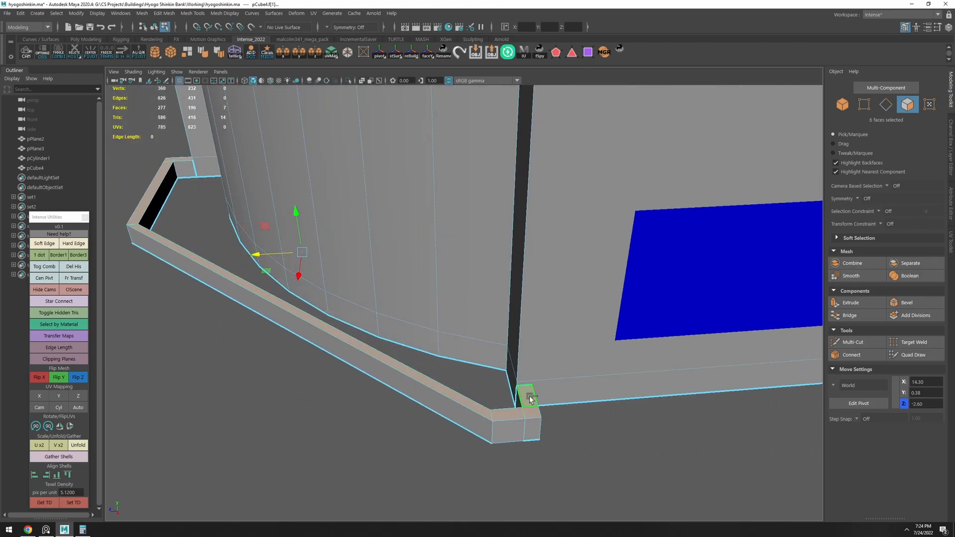
left_click(530, 398, "shift")
left_click_drag(435, 361, 350, 297, "alt")
Raise the planter's top faces to Y 0.45, checking their height against the wall's base band in Google Maps Street View
key("v")
left_click_drag(320, 200, 356, 216)
scroll(462, 265, "up", 4)
key("alt+Tab")
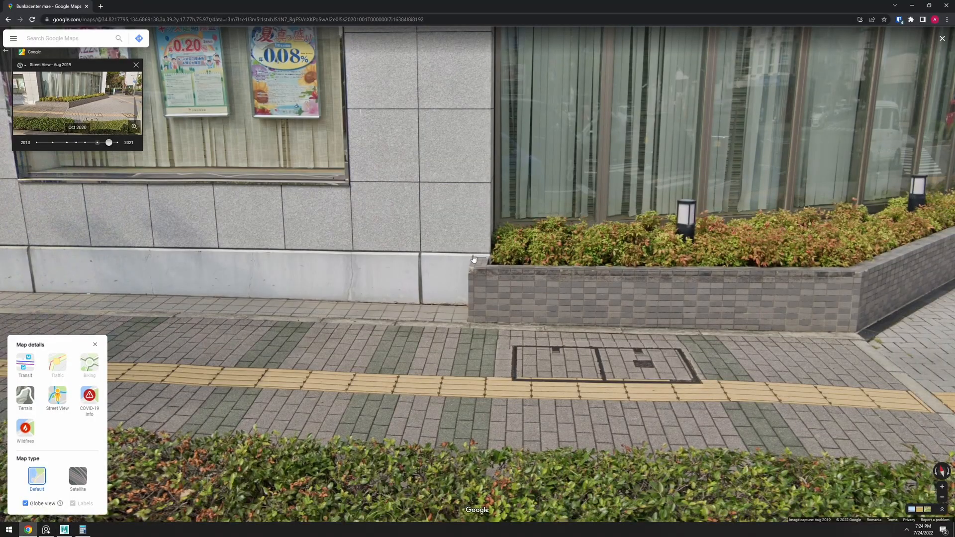
key("alt+Tab")
scroll(368, 219, "up", 2)
left_click_drag(349, 192, 349, 195)
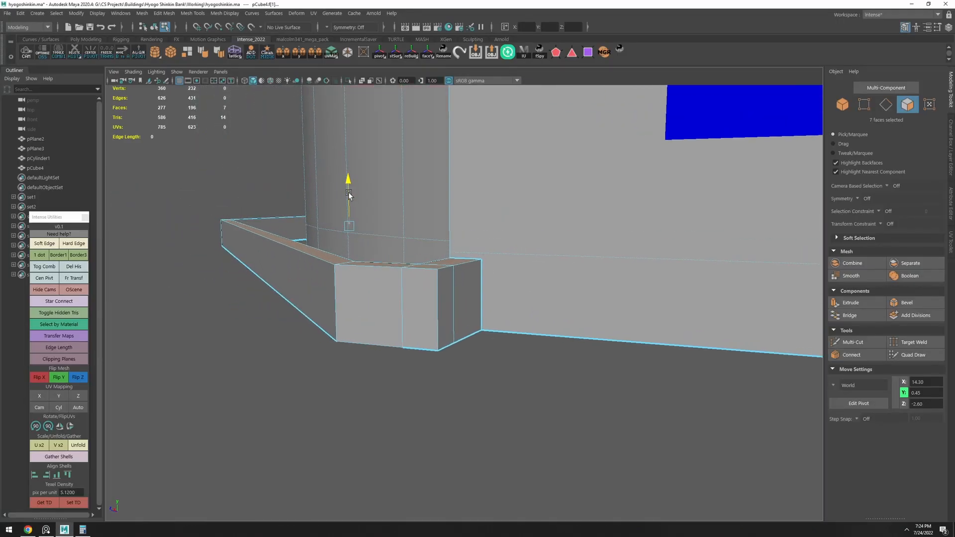
Undo the last height adjustment of the planter's top faces and try Y offsets of 0.1 and -0.1 on them
key("ctrl+z")
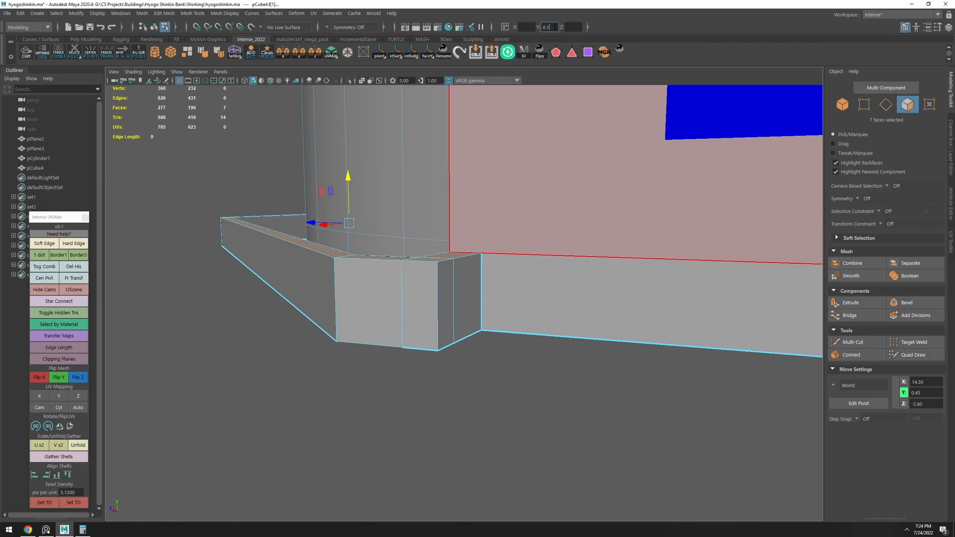
key("Return")
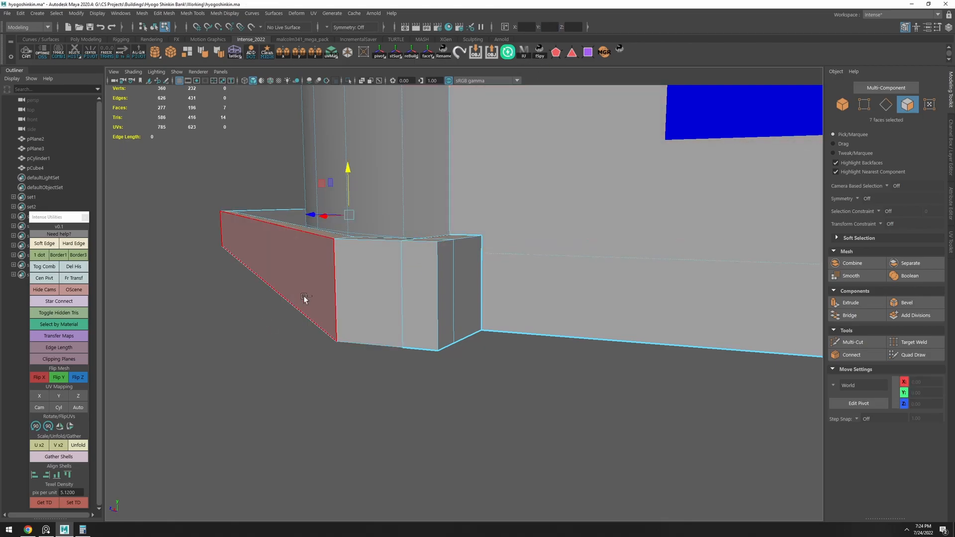
key("ctrl+z")
left_click(556, 24)
type("-0")
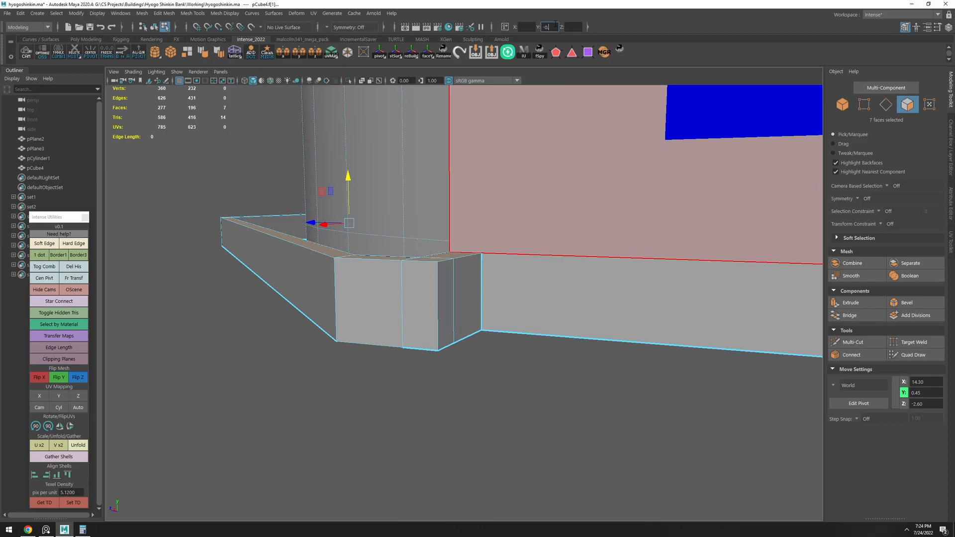
type(".1")
key("Return")
key("ctrl+z")
key("Return")
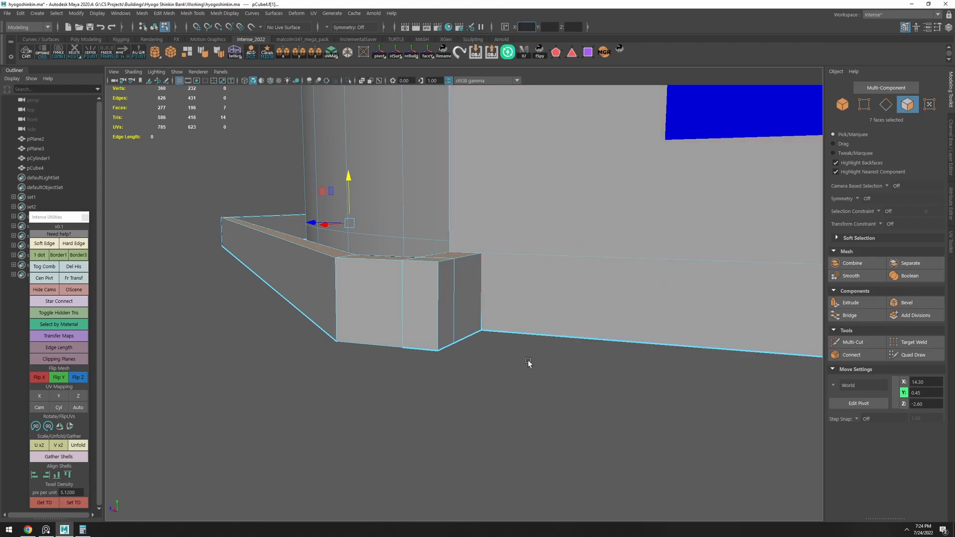
Lower the planter's seven top faces with a relative Y offset of -0.02 and return to object selection
left_click(549, 26)
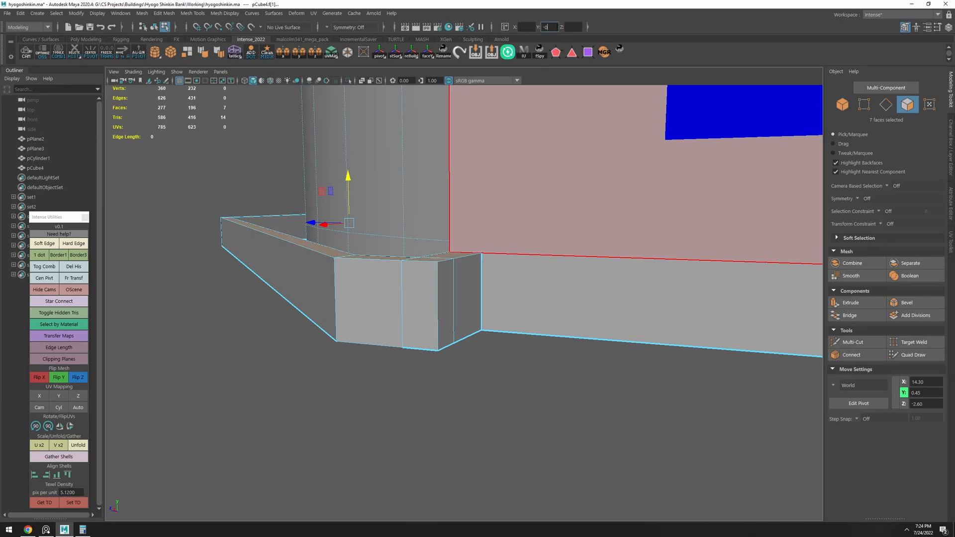
type("-0.02")
key("Return")
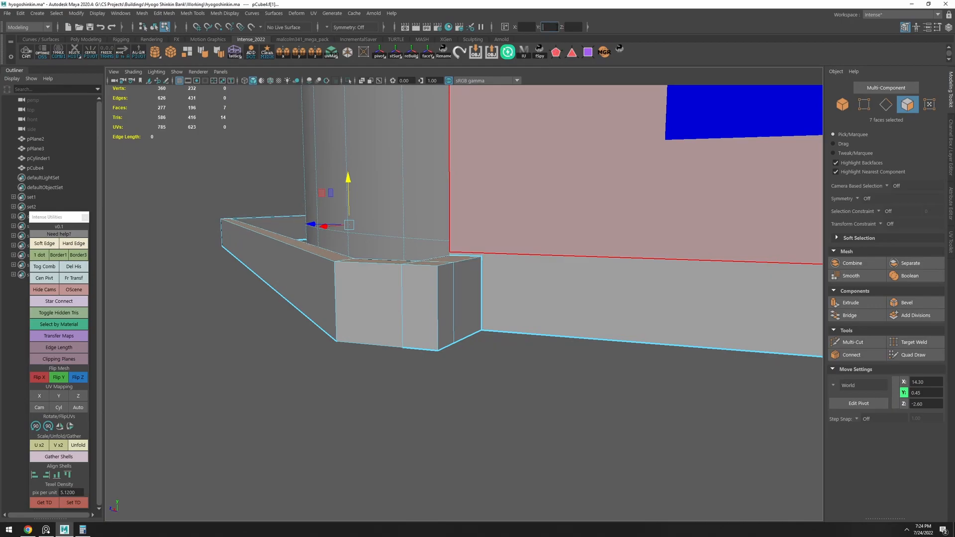
left_click(469, 379)
scroll(465, 375, "down", 3)
key("F8")
left_click(463, 371)
scroll(431, 301, "down", 3)
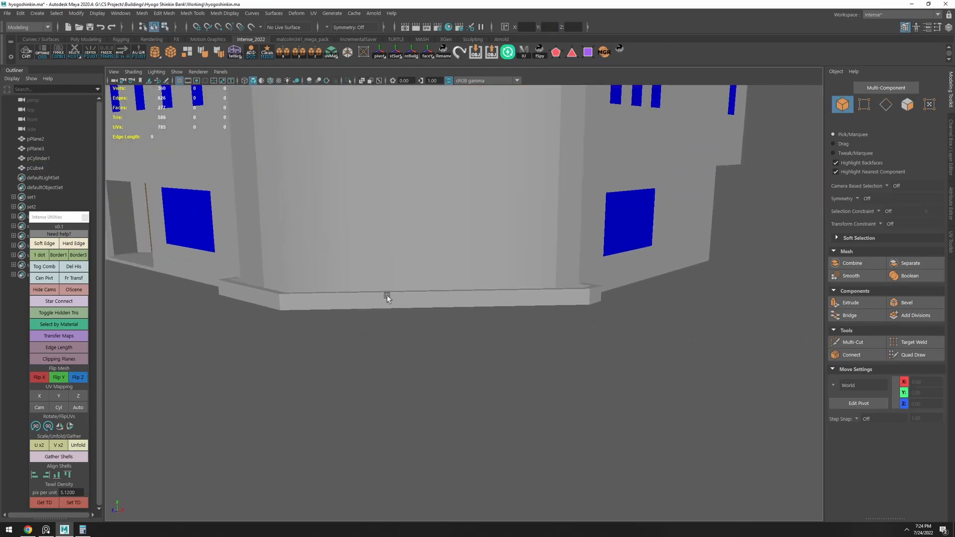
Examine the planter wall's height and its joints with the building around the curved corner from several angles
left_click_drag(389, 296, 394, 315, "alt")
left_click(393, 338)
left_click_drag(550, 345, 517, 348, "alt")
scroll(412, 325, "down", 5)
left_click(641, 399)
left_click_drag(595, 358, 519, 337, "alt")
left_click(412, 356)
scroll(440, 339, "up", 5)
left_click_drag(443, 336, 517, 308, "alt")
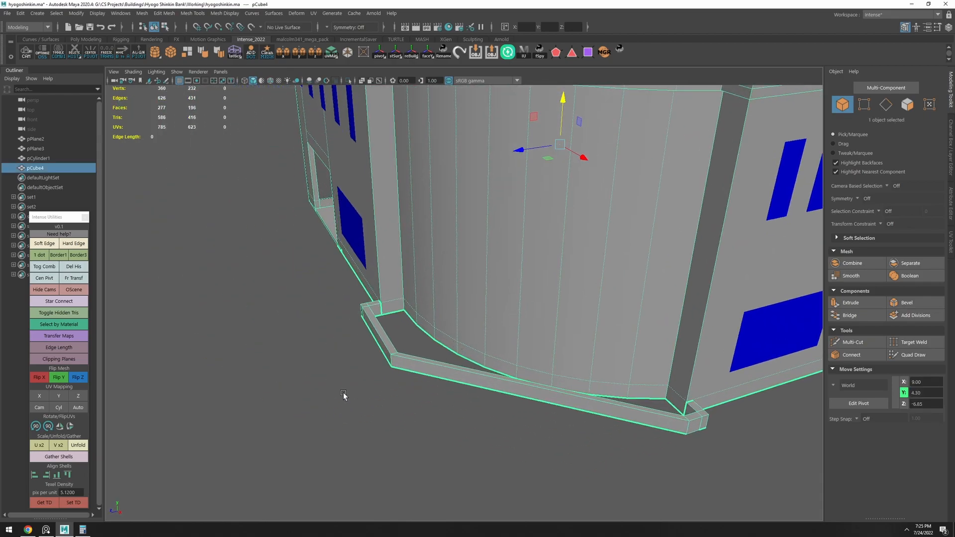
Check the Street View reference and create a small polygon cylinder beside the planter, about 0.23 in radius and 0.68 high
key("alt+Tab")
key("alt+Tab")
left_click(351, 395)
right_click_drag(328, 409, 290, 333, "shift")
left_click_drag(337, 426, 381, 366)
key("w")
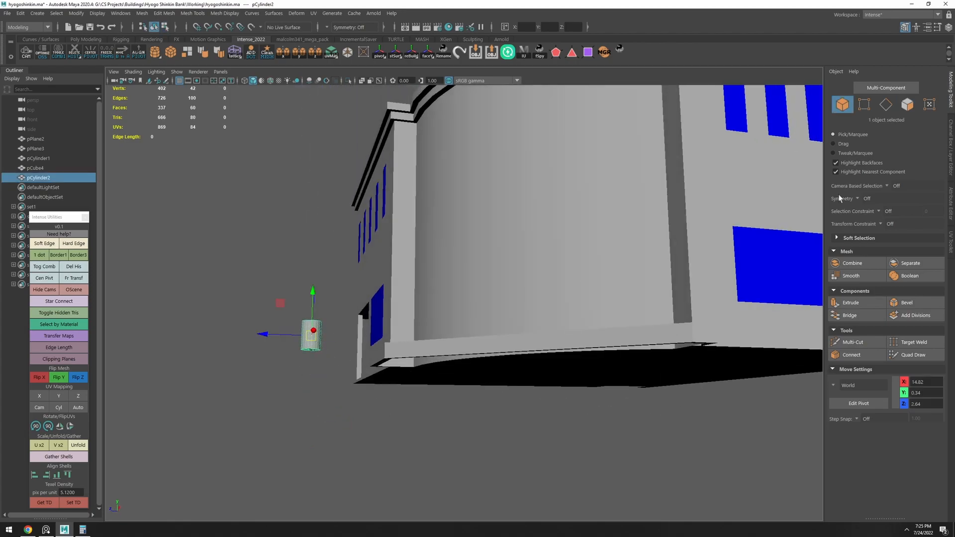
Set the new cylinder's axis subdivisions to 6 to make it a low-poly hexagonal post
left_click(952, 175)
left_click(951, 201)
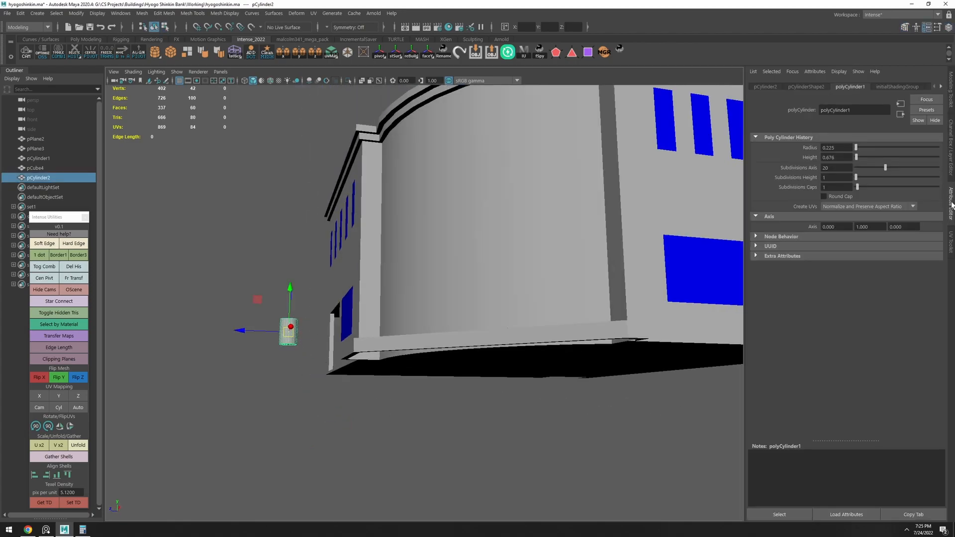
left_click_drag(840, 168, 787, 168)
type("6")
key("Return")
Delete the bottom cap faces of the hexagonal cylinder and return to object selection
scroll(290, 393, "up", 3)
left_click_drag(290, 394, 352, 396, "alt")
middle_click_drag(351, 396, 406, 305, "alt")
scroll(400, 332, "up", 3)
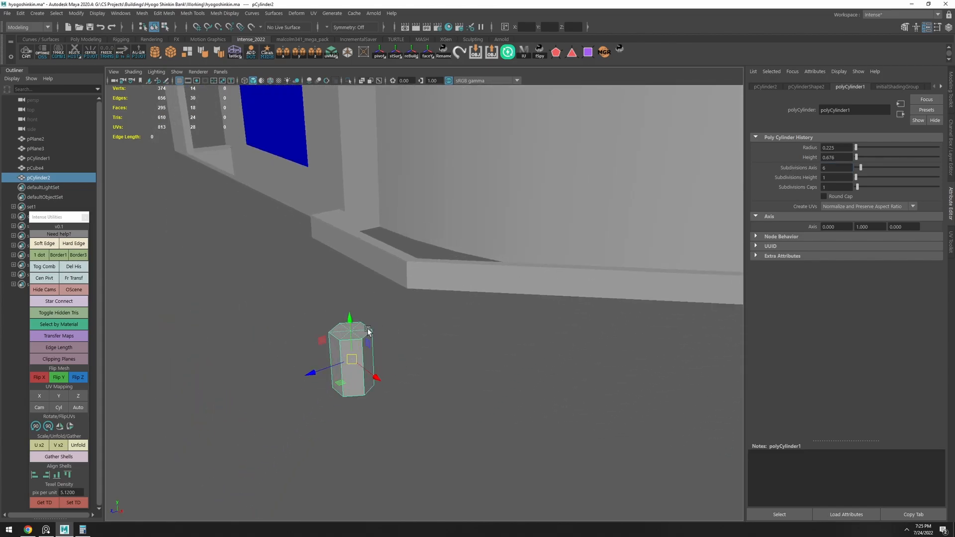
key("space")
middle_click_drag(453, 371, 475, 334, "alt")
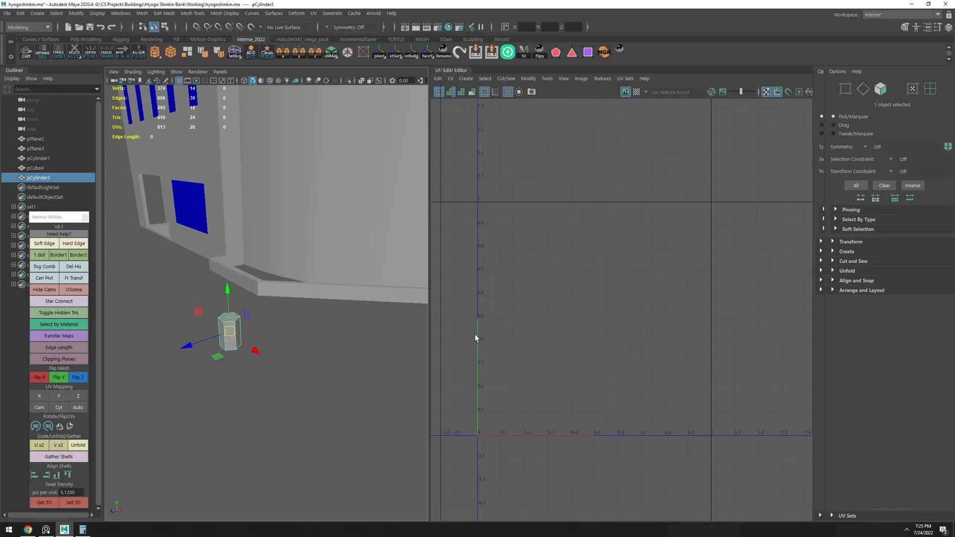
key("space")
key("F11")
left_click(377, 335)
double_click(383, 387)
left_click_drag(383, 387, 438, 309, "alt")
left_click(483, 180)
left_click_drag(483, 181, 512, 353)
key("Delete")
key("F8")
Move the hexagonal cylinder into the planter bed between the brick wall and the curved corner
left_click_drag(592, 462, 409, 410)
left_click_drag(375, 449, 459, 253)
left_click_drag(500, 237, 382, 214)
left_click_drag(392, 259, 404, 243, "alt")
left_click(358, 241)
left_click(325, 241)
Examine the size and placement of the planter's garden lights in Google Maps Street View and compare the cylinder in Maya
key("alt+Tab")
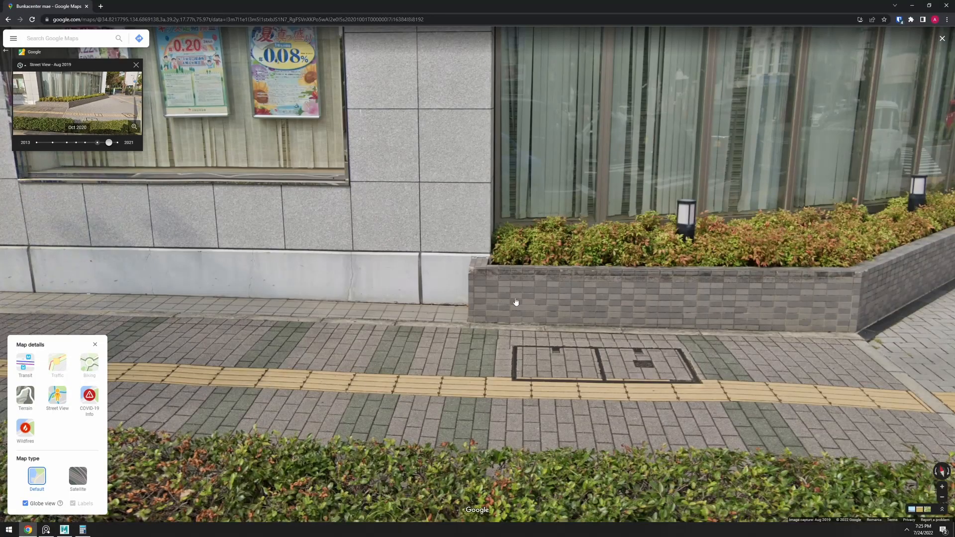
scroll(639, 250, "down", 1)
scroll(639, 252, "down", 2)
scroll(639, 252, "up", 1)
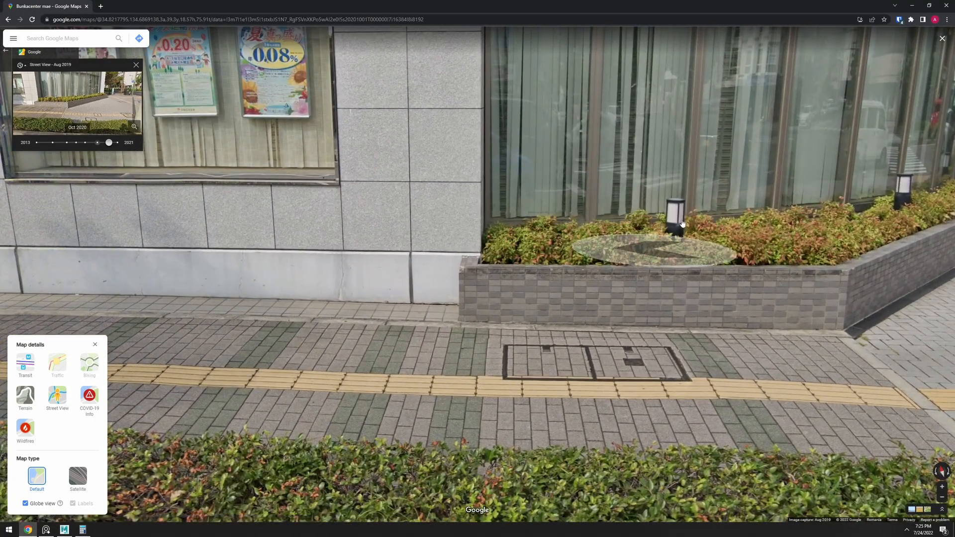
key("alt+Tab")
left_click_drag(525, 258, 508, 215, "alt")
left_click(434, 209, "shift")
middle_click_drag(432, 246, 483, 294, "alt")
left_click_drag(483, 294, 455, 333, "alt")
Select the hexagonal cylinder's faces and rescale them towards the proportions of the planter's garden light
key("F11")
double_click(432, 292)
right_click_drag(432, 291, 454, 288, "alt")
key("r")
left_click_drag(420, 283, 478, 308)
key("w")
left_click_drag(499, 305, 419, 301, "alt")
Rescale the light post's selected faces once more, compare it with Google Maps Street View, and return to object selection in Maya
right_click_drag(420, 301, 497, 293, "alt")
middle_click_drag(498, 294, 429, 320, "alt")
key("r")
left_click_drag(411, 284, 451, 290)
key("w")
right_click_drag(450, 290, 366, 278, "alt")
left_click_drag(367, 277, 409, 272, "alt")
key("alt+Tab")
key("alt+Tab")
left_click_drag(462, 296, 435, 346, "alt")
key("F8")
Review the whole building with its planter wall and light post from several distances and angles
left_click(614, 359)
right_click_drag(597, 353, 463, 322, "alt")
left_click_drag(462, 322, 486, 311, "alt")
right_click_drag(485, 311, 448, 294, "alt")
left_click_drag(448, 294, 549, 316, "alt")
right_click_drag(549, 316, 445, 308, "alt")
left_click(445, 308)
left_click(625, 331)
left_click_drag(545, 301, 465, 299, "alt")
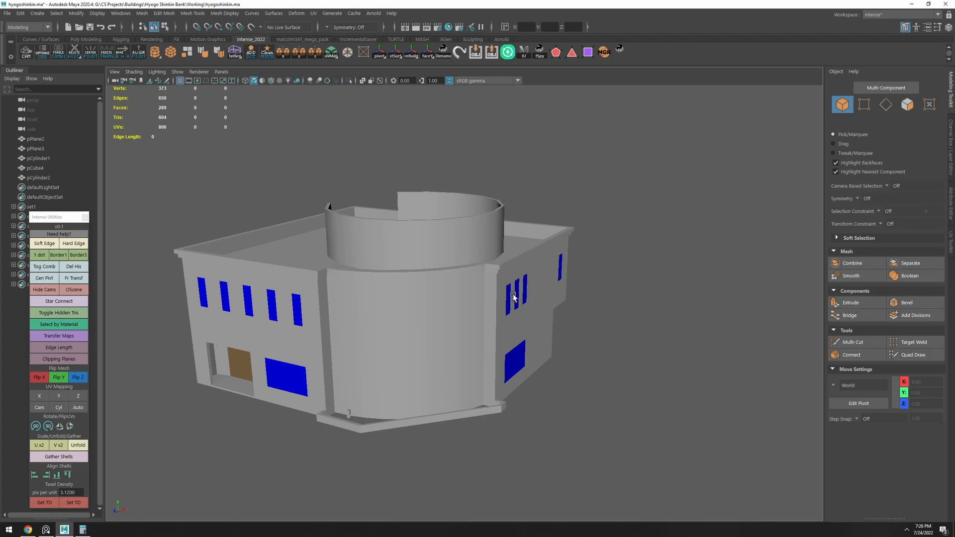
left_click(462, 299)
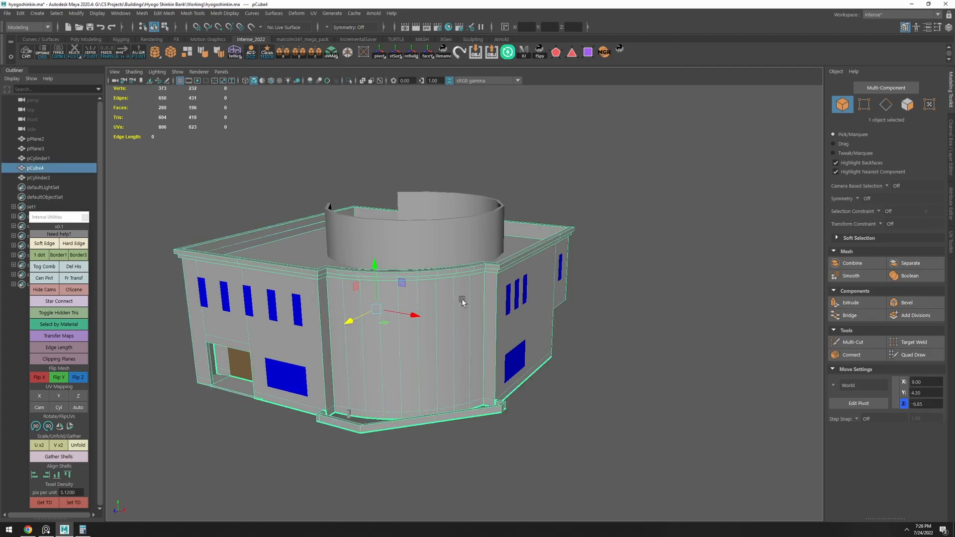
left_click(607, 322)
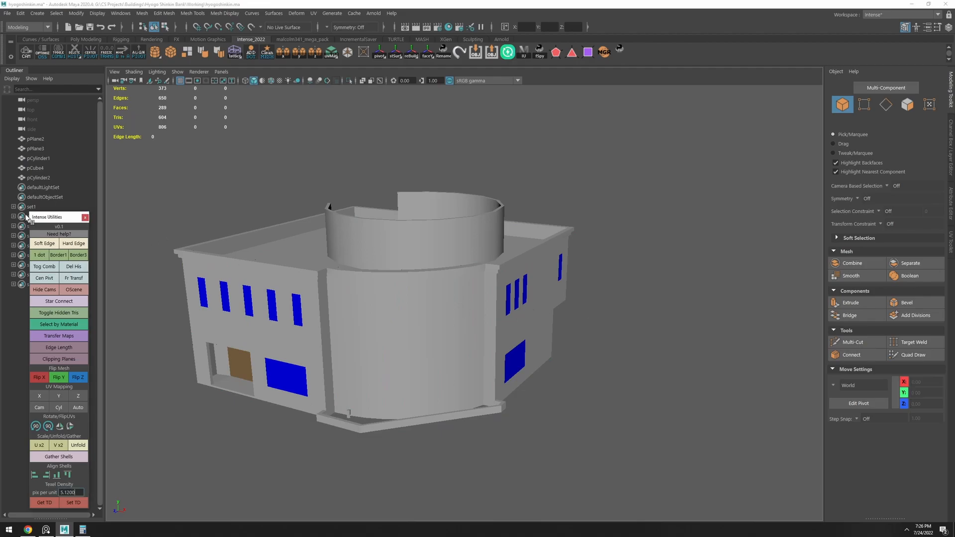
Delete all the leftover numbered sets from the scene, starting with set1
left_click(27, 208)
left_click(31, 282, "shift")
key("Delete")
Review the building from the street corner and highlight all the scene's mesh objects to check them
left_click(346, 279)
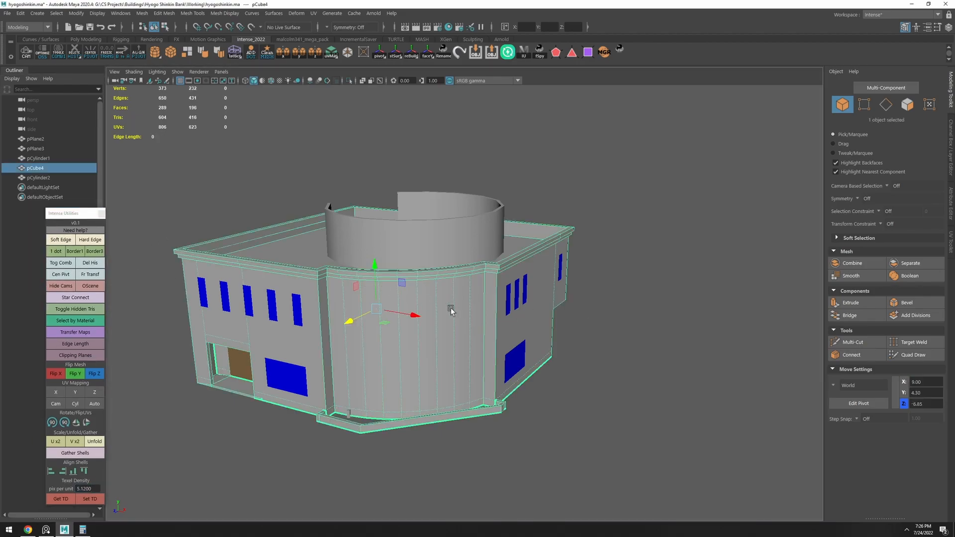
left_click(624, 364)
left_click(485, 338)
left_click(608, 375)
left_click_drag(500, 333, 431, 299, "alt")
left_click(431, 299)
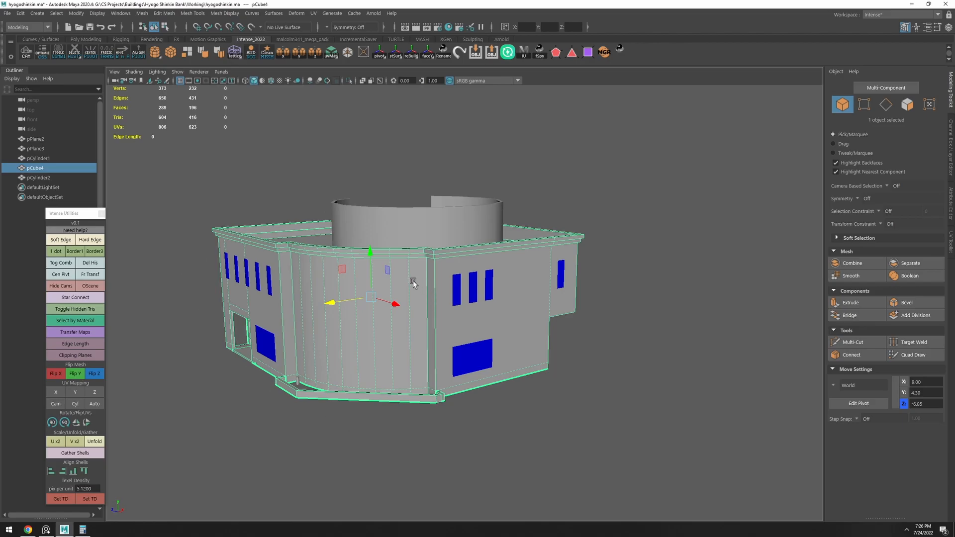
key("ctrl+shift+a")
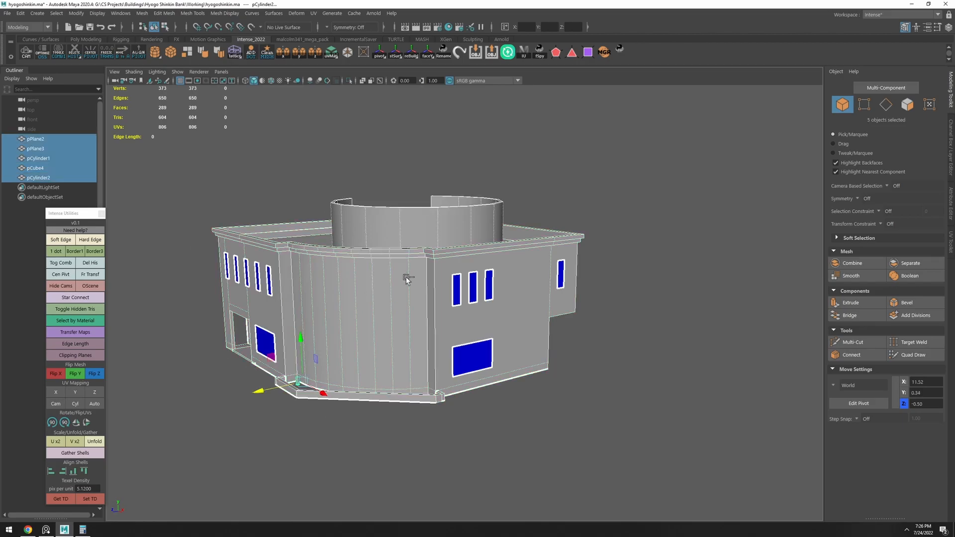
left_click(593, 336)
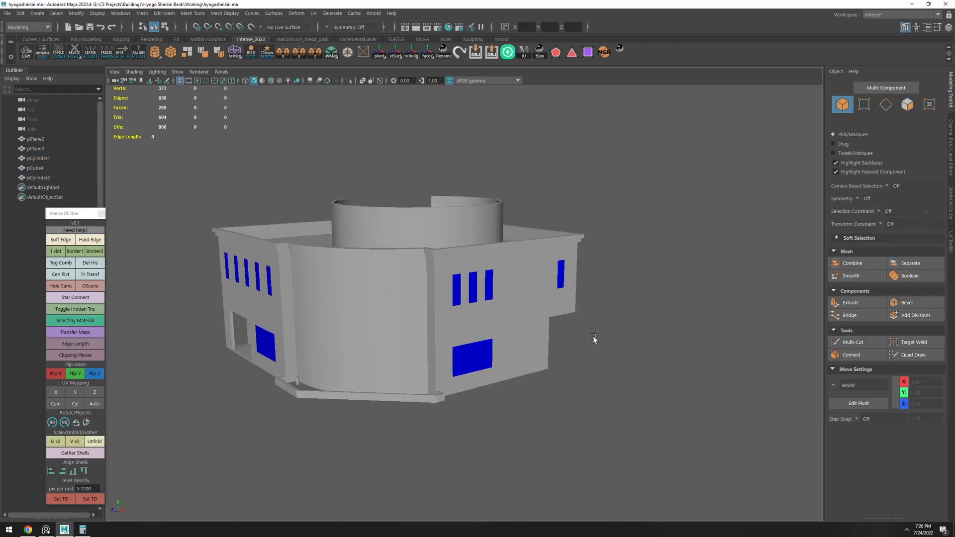
left_click(462, 322)
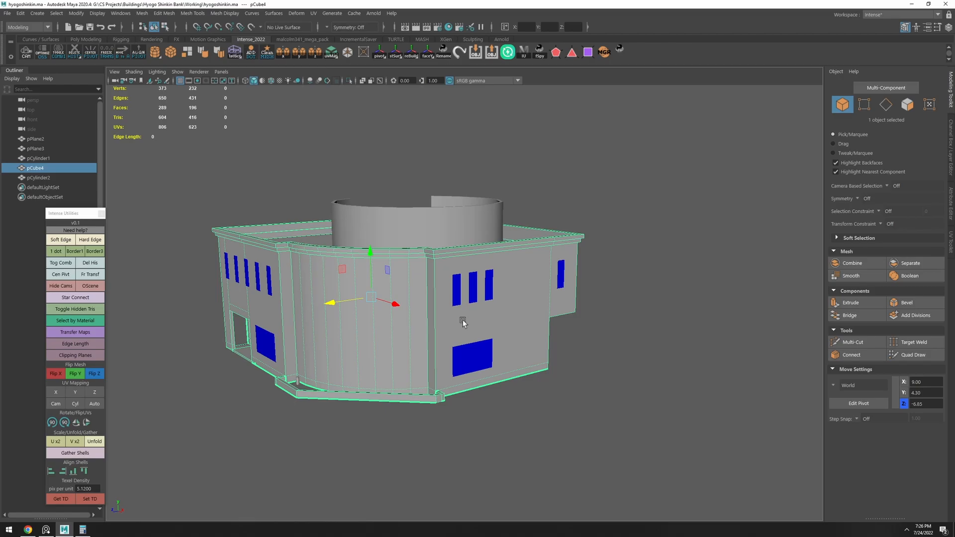
left_click(572, 332)
left_click_drag(553, 323, 330, 263, "alt")
left_click(413, 278)
left_click_drag(414, 278, 576, 326, "alt")
left_click(608, 334)
left_click(505, 326)
left_click(621, 343)
left_click_drag(455, 315, 434, 339, "alt")
left_click(466, 316)
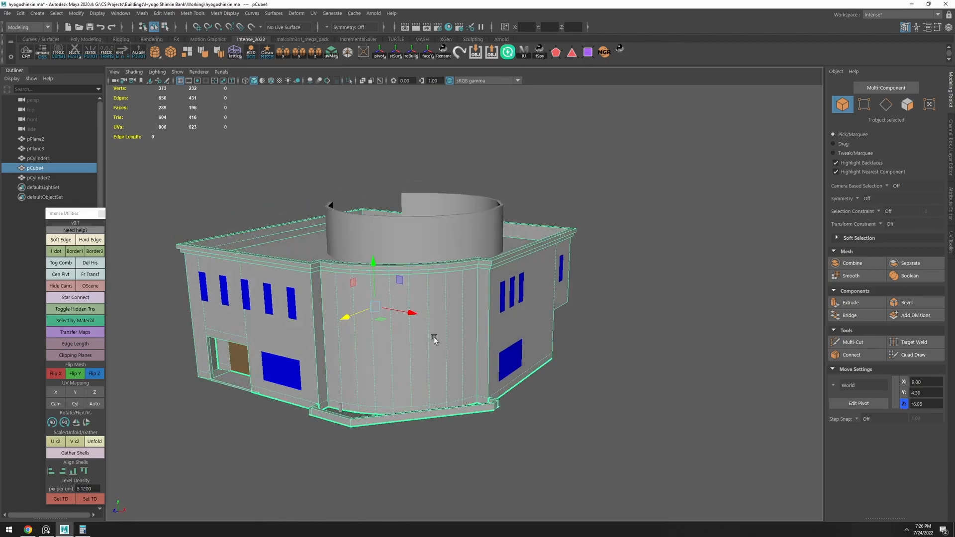